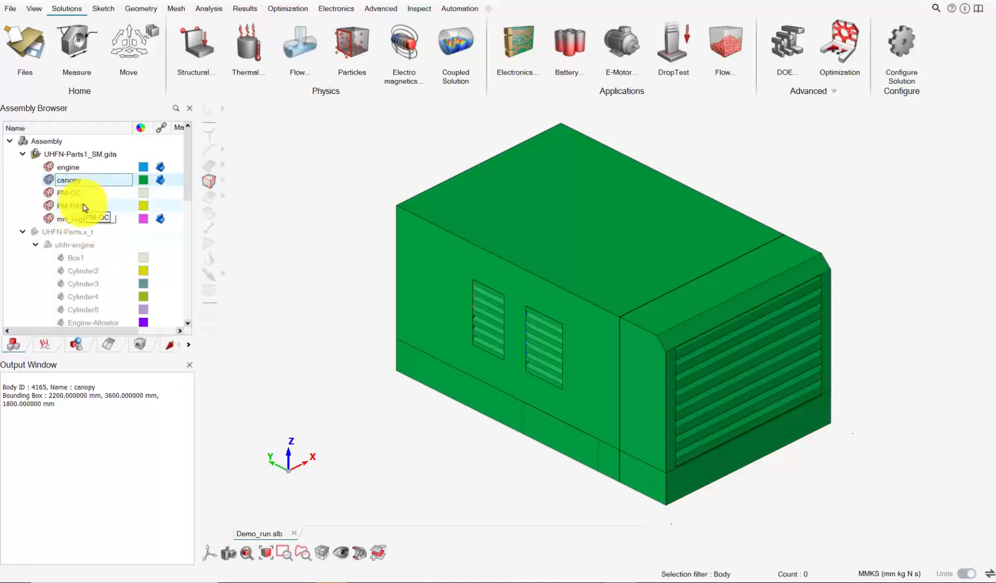
- Hide the canopy to inspect the engine and the bodies inside it, and show the canopy again
click(48, 179)
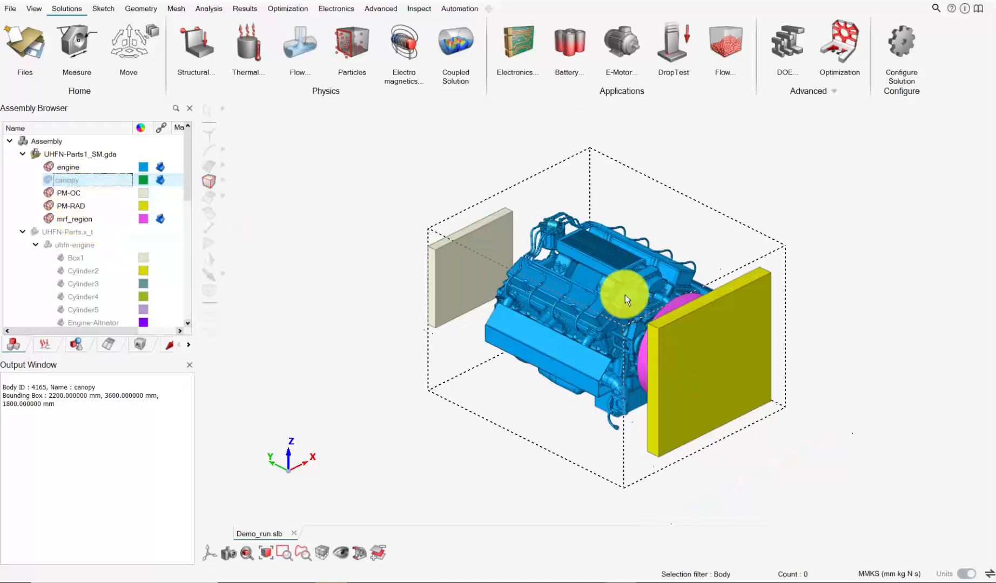
scroll(621, 291, up, 3)
middle_drag(613, 309, 479, 174)
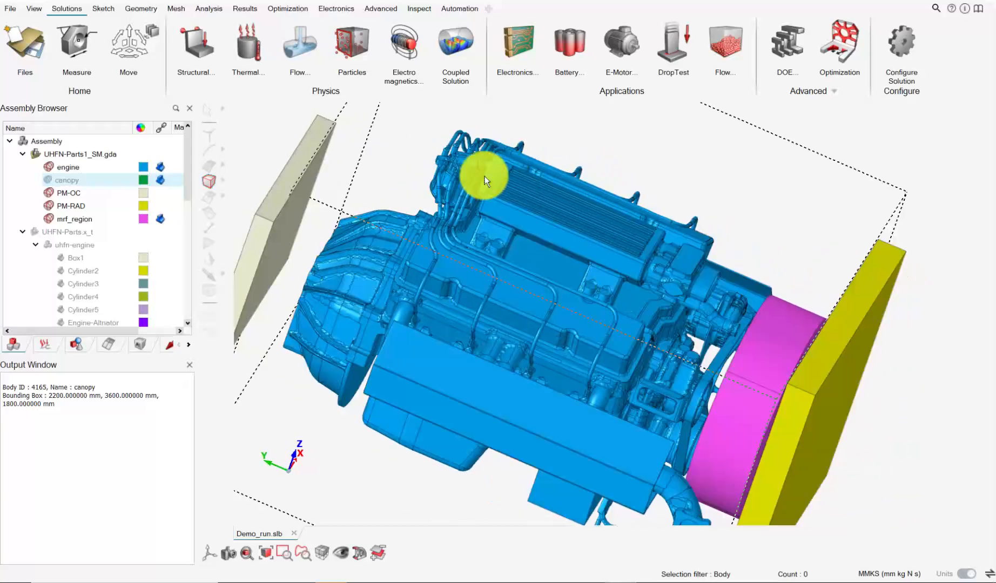
click(47, 180)
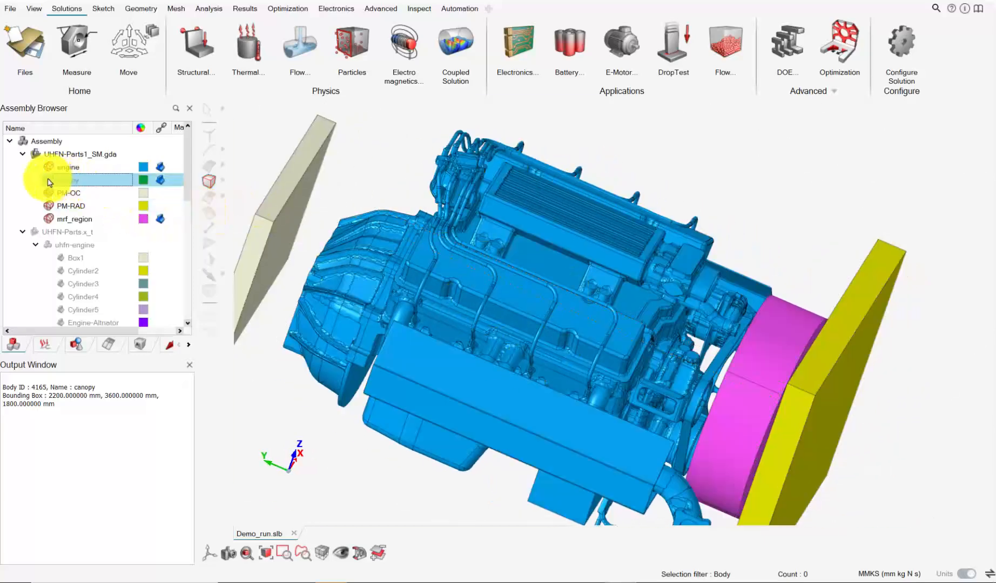
scroll(489, 310, down, 4)
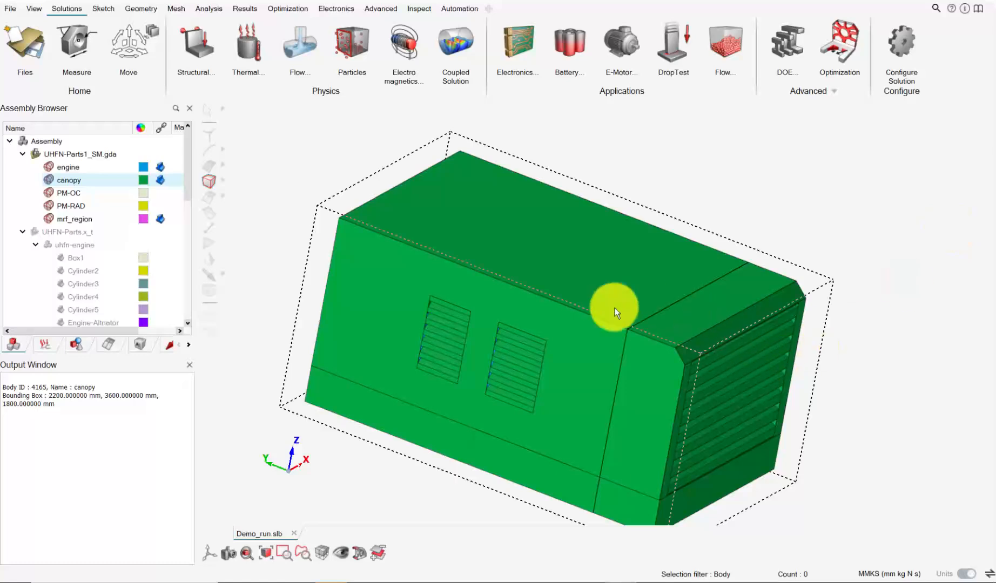
scroll(518, 321, down, 3)
mouse_move(506, 313)
middle_down()
mouse_move(498, 314)
mouse_move(517, 326)
middle_up()
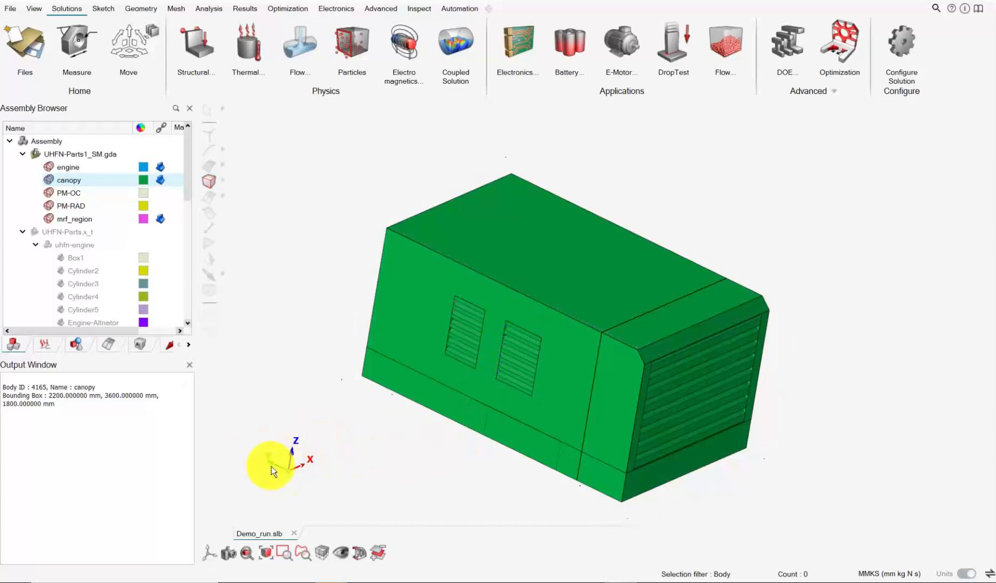
- Section the model with a clipping plane and move the plane about 327 mm along Y through the engine
click(358, 552)
scroll(491, 424, up, 5)
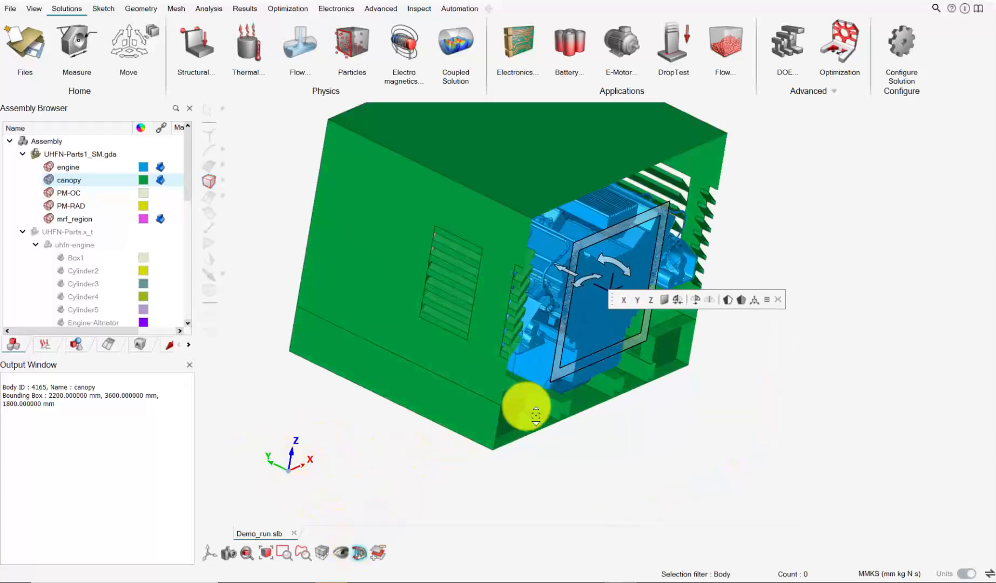
middle_drag(526, 407, 542, 376)
scroll(546, 351, up, 5)
scroll(546, 350, up, 2)
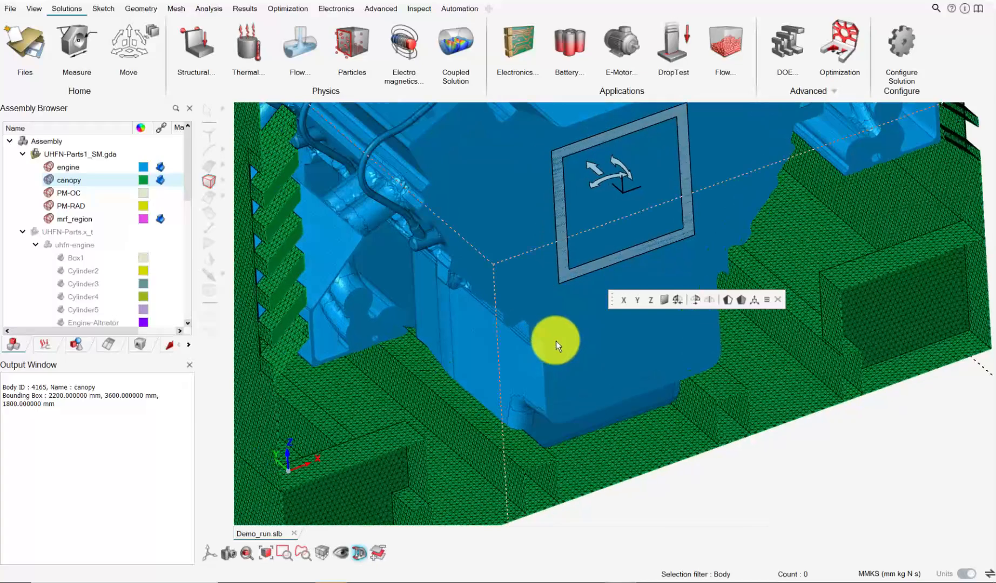
scroll(555, 340, down, 1)
drag(586, 177, 416, 112)
scroll(471, 314, up, 2)
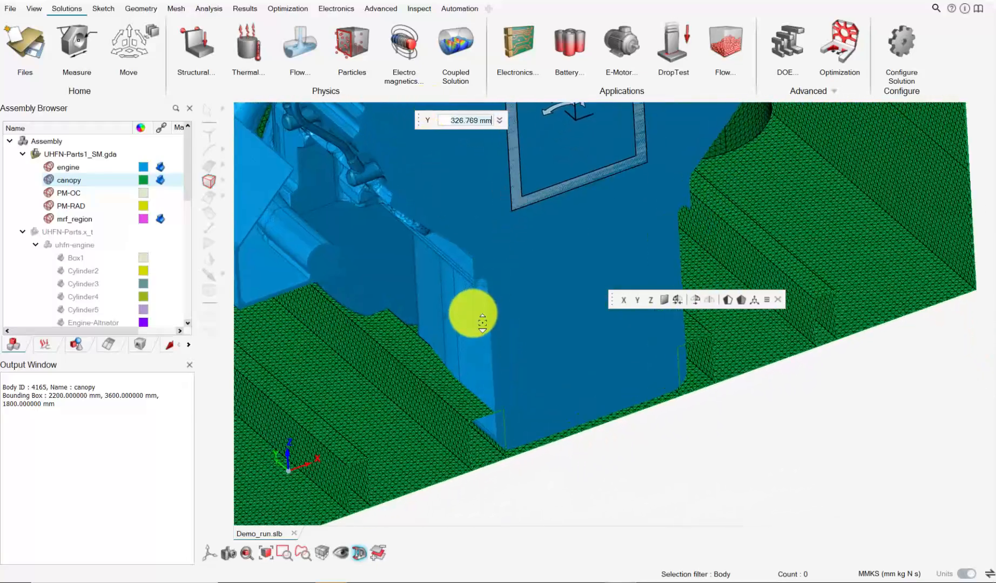
- Inspect where the engine's underside meets the canopy base in the section, and turn the section off
scroll(471, 313, down, 5)
middle_drag(473, 326, 452, 323)
scroll(485, 390, up, 2)
scroll(484, 389, up, 2)
middle_drag(474, 378, 433, 347)
scroll(502, 356, down, 6)
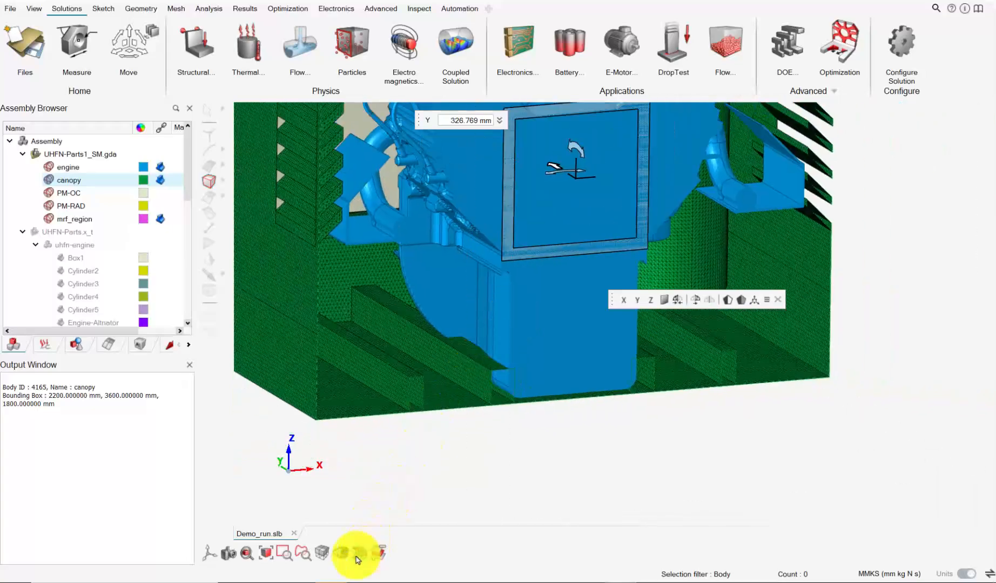
click(358, 553)
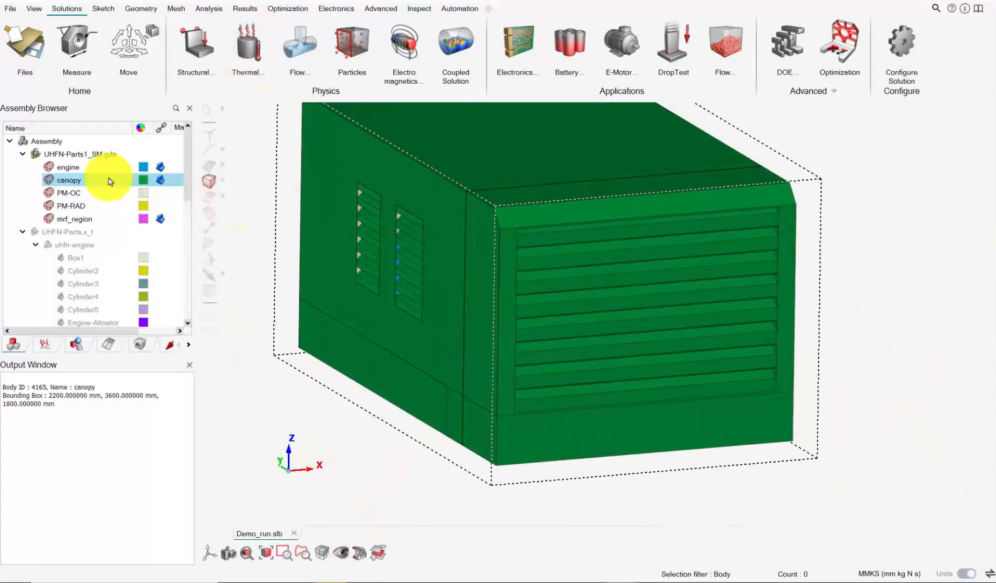
- Combine the engine and canopy bodies with a mesh-based Boolean, keeping local re-mesh enabled
click(70, 181)
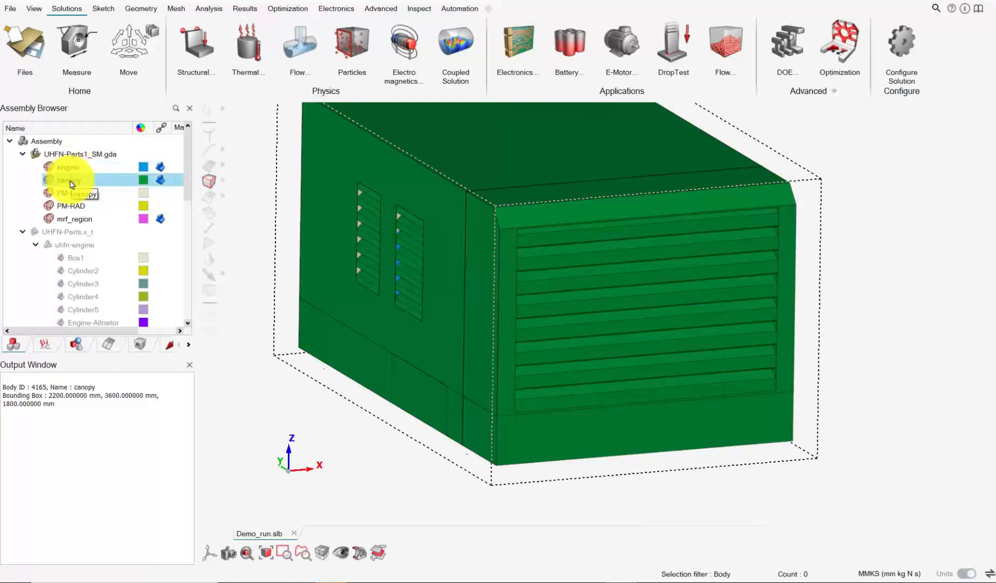
click(144, 8)
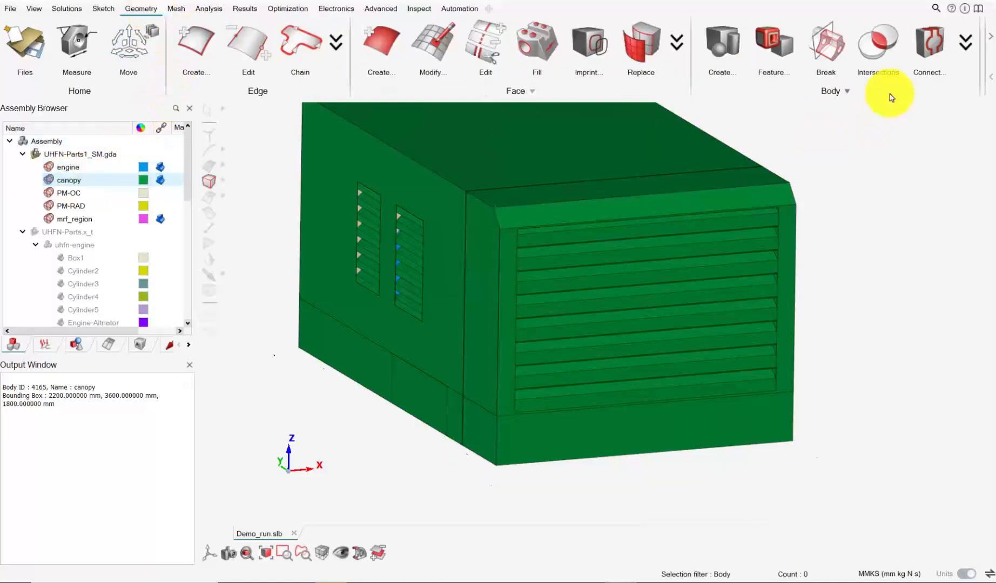
click(940, 56)
click(701, 130)
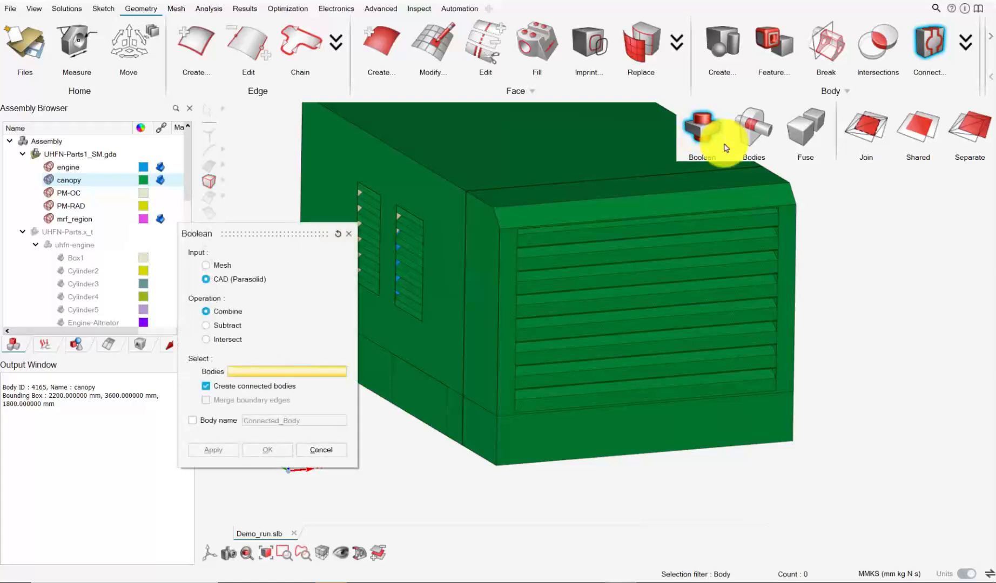
click(222, 267)
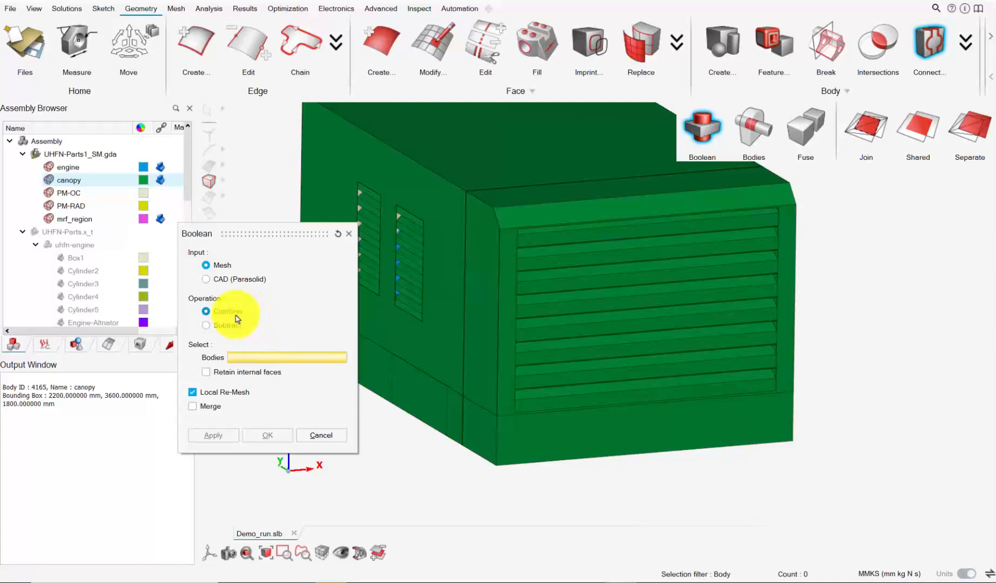
click(64, 166)
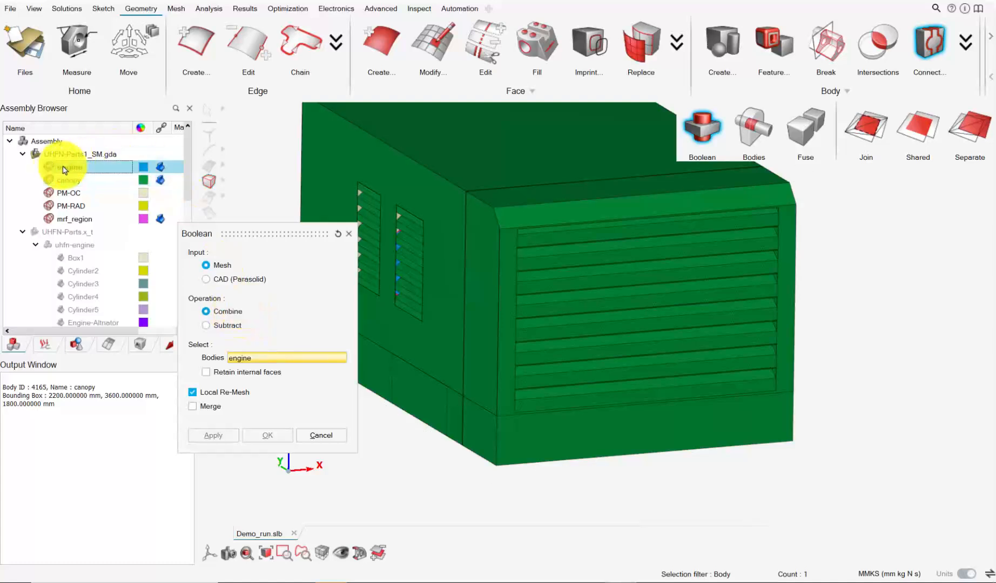
click(66, 181)
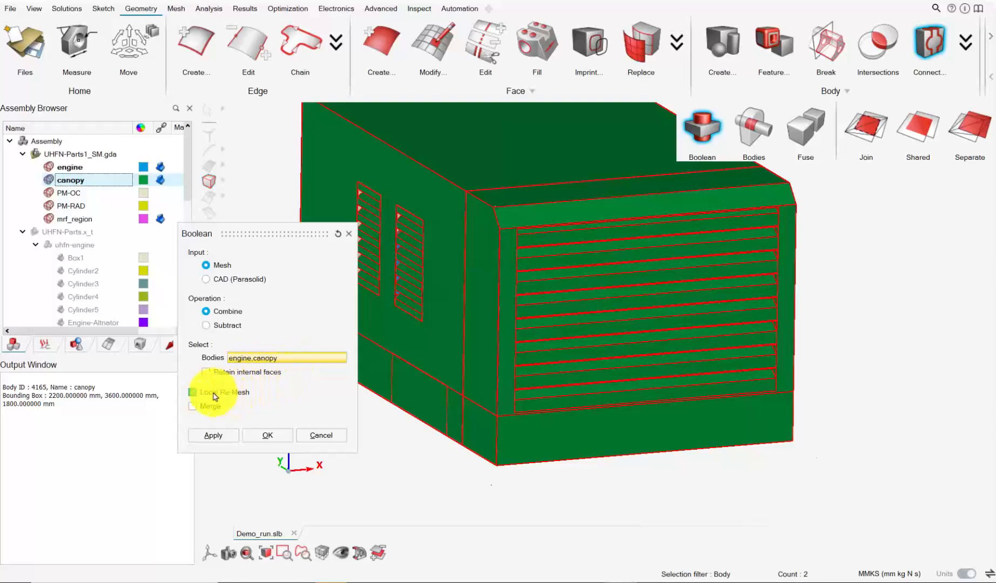
click(270, 438)
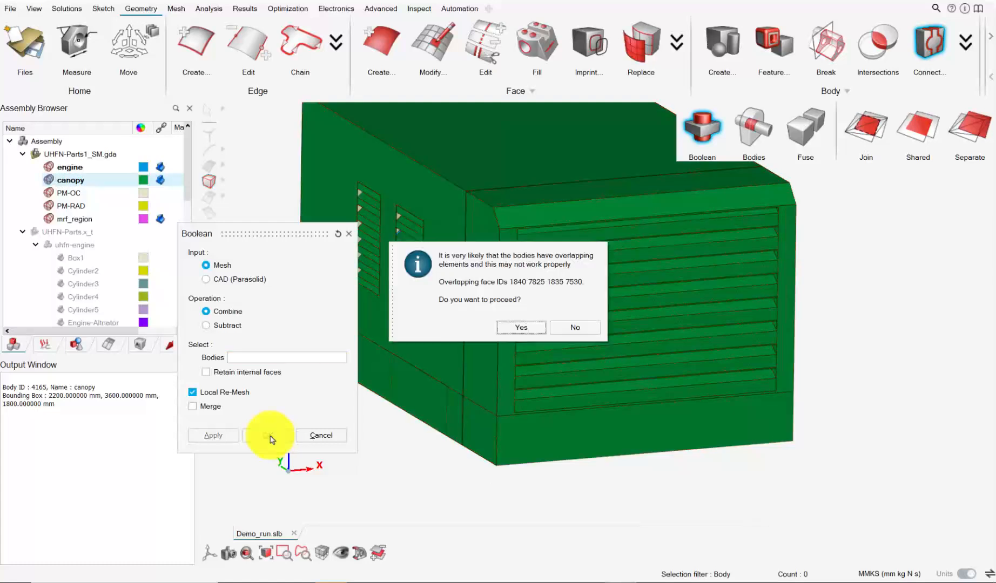
click(521, 328)
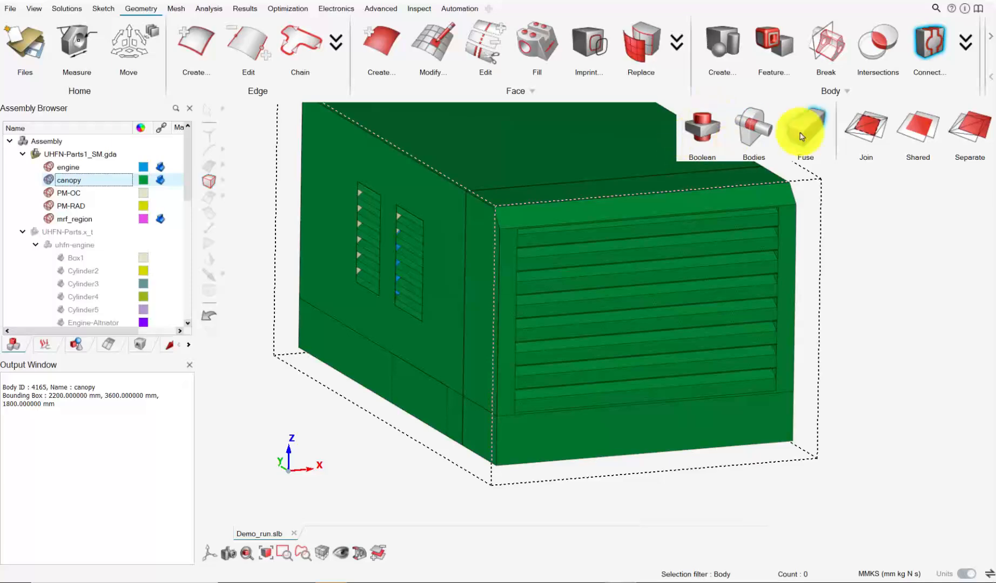
- Section the model again and examine the mesh where the engine's underside meets the canopy base
scroll(415, 267, up, 2)
mouse_move(415, 266)
middle_down()
mouse_move(452, 254)
mouse_move(414, 269)
middle_up()
scroll(414, 268, down, 2)
right_drag(415, 270, 438, 280)
middle_drag(440, 286, 463, 281)
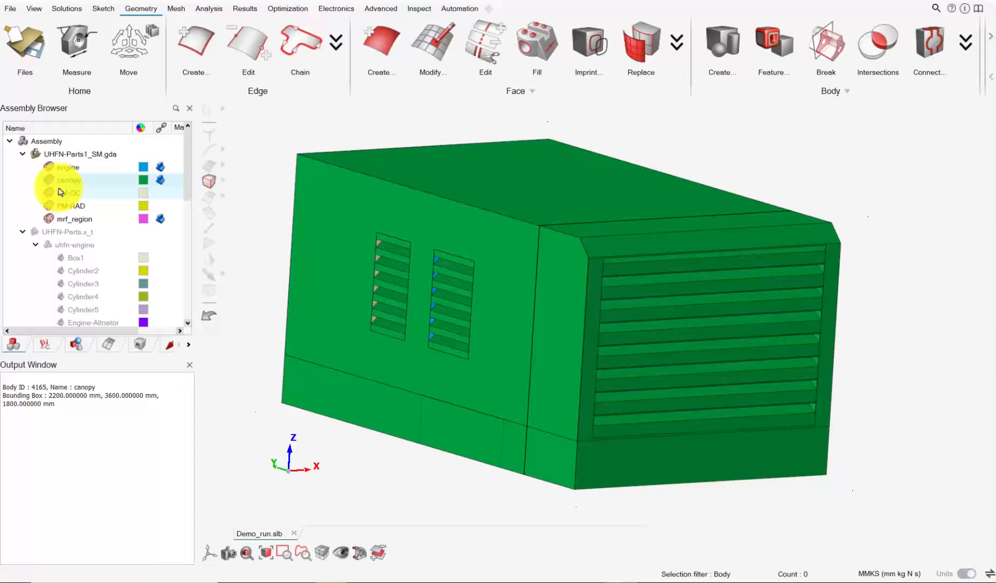
click(355, 557)
scroll(460, 429, up, 10)
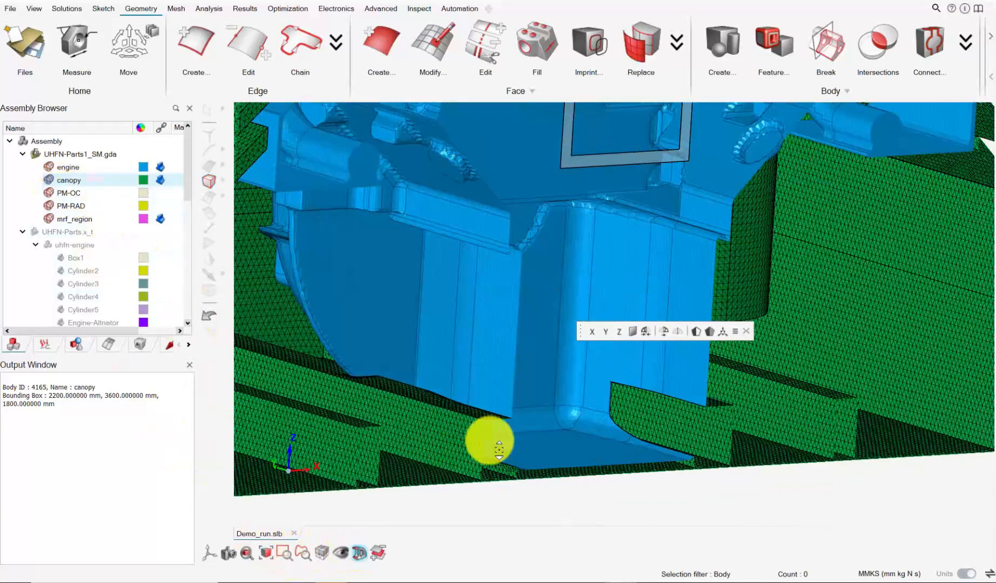
scroll(517, 426, up, 6)
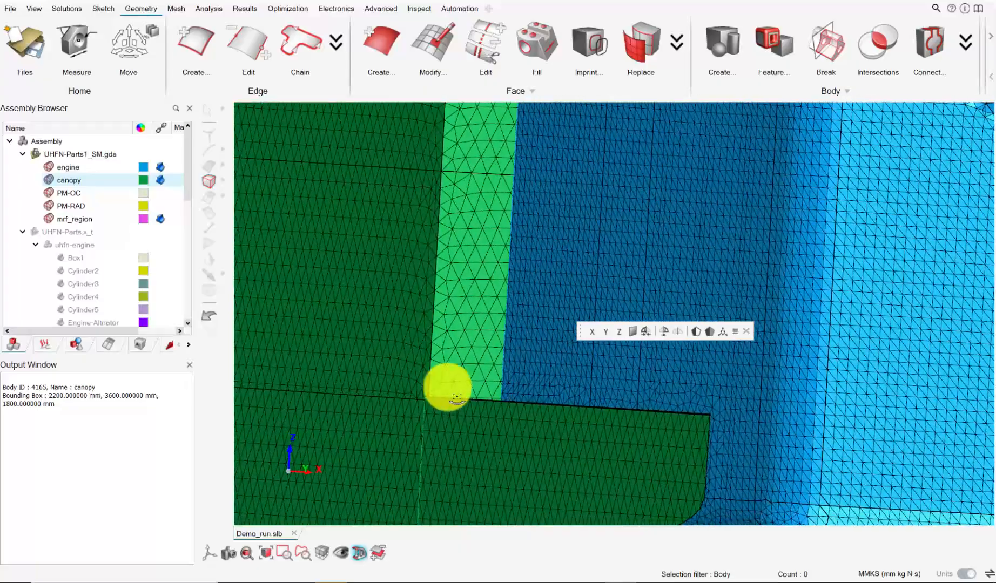
scroll(543, 338, down, 2)
right_drag(532, 330, 447, 259)
mouse_move(446, 259)
middle_down()
mouse_move(465, 272)
mouse_move(453, 262)
middle_up()
scroll(453, 262, down, 4)
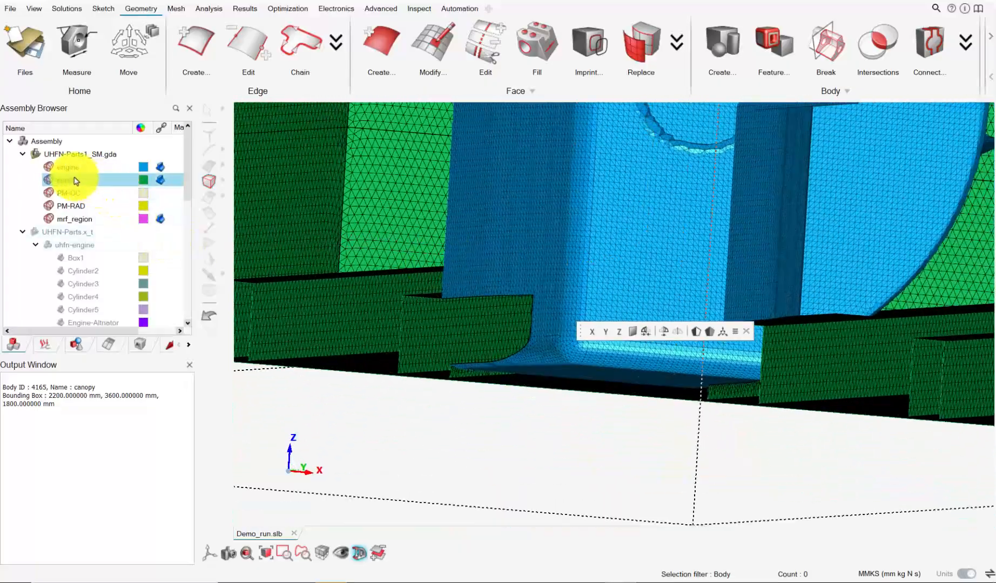
- Merge the engine and canopy bodies into a single body
click(73, 182)
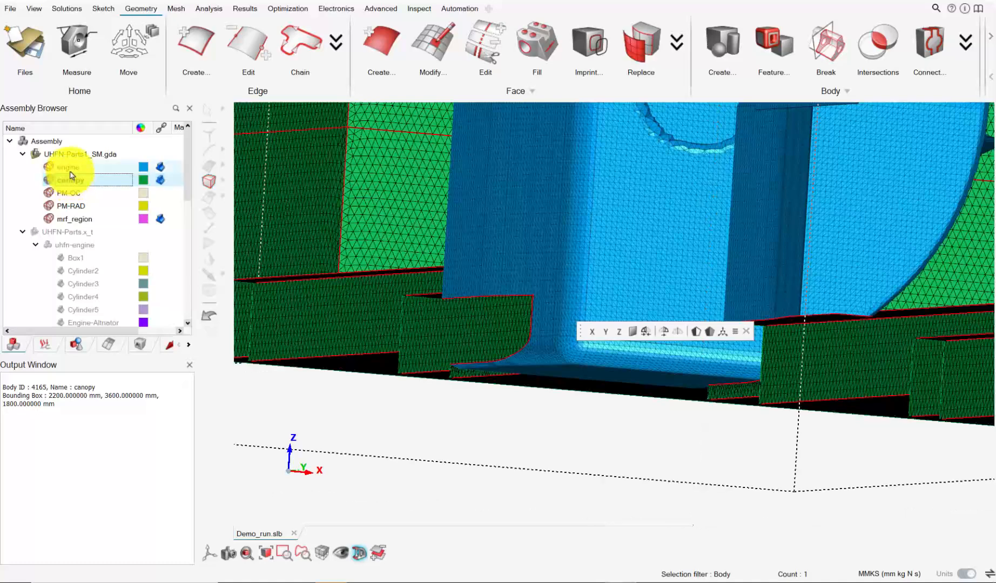
ctrl+click(71, 172)
right_click(73, 170)
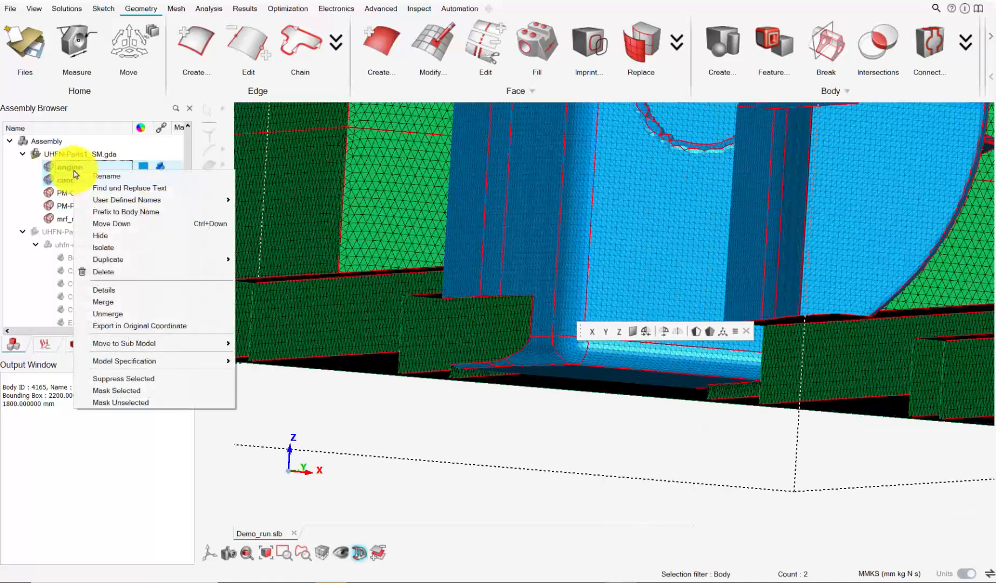
click(144, 301)
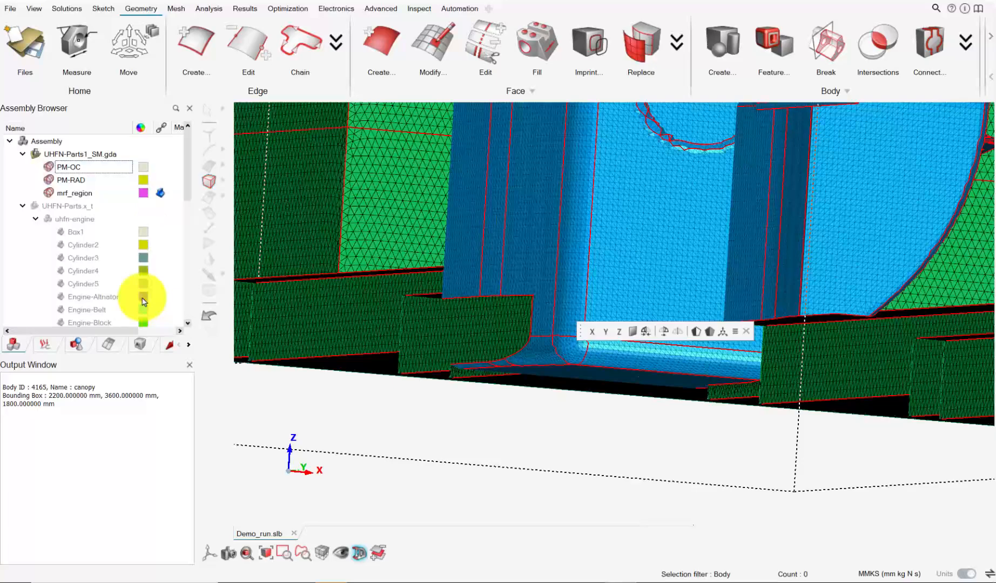
- Review the interior of the merged canopy body in the section, and turn the section off
scroll(397, 312, down, 5)
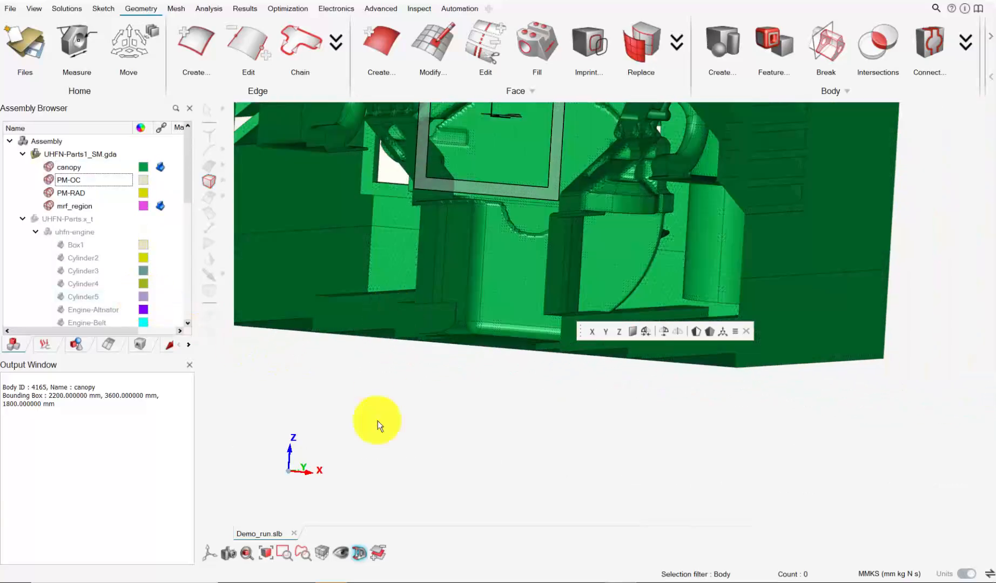
middle_drag(400, 432, 461, 365)
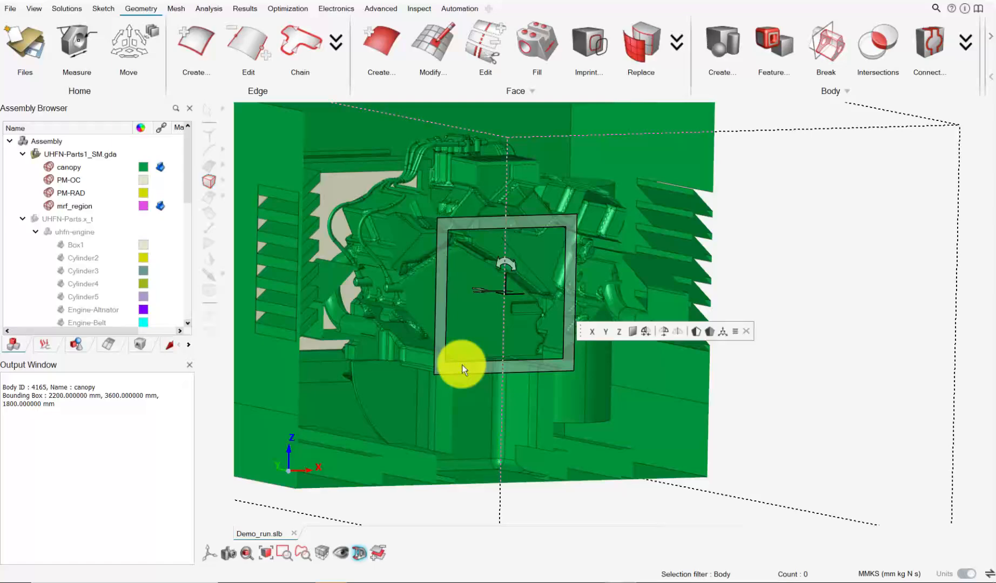
click(359, 553)
scroll(506, 286, down, 2)
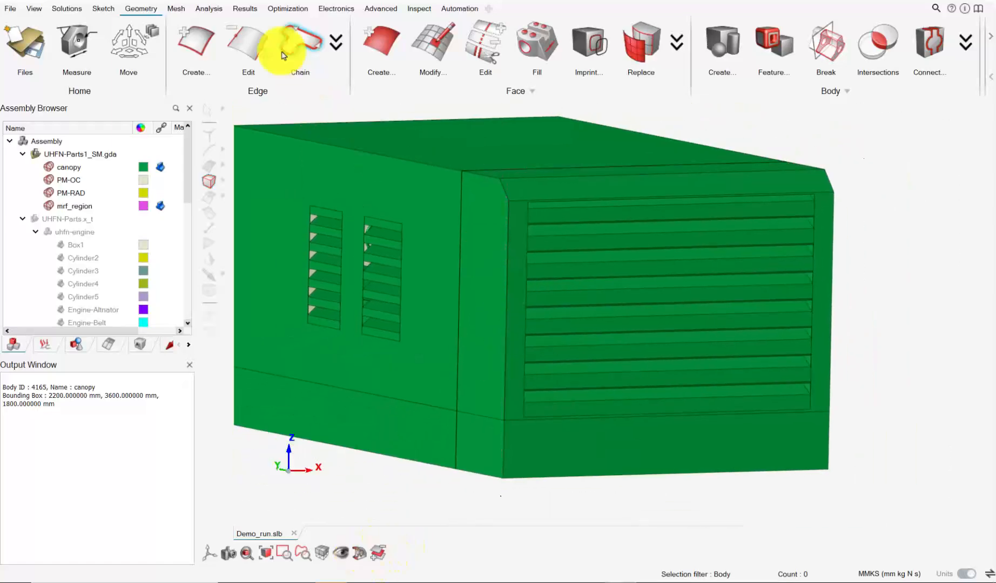
- Check the mesh bodies for intersecting elements
click(175, 9)
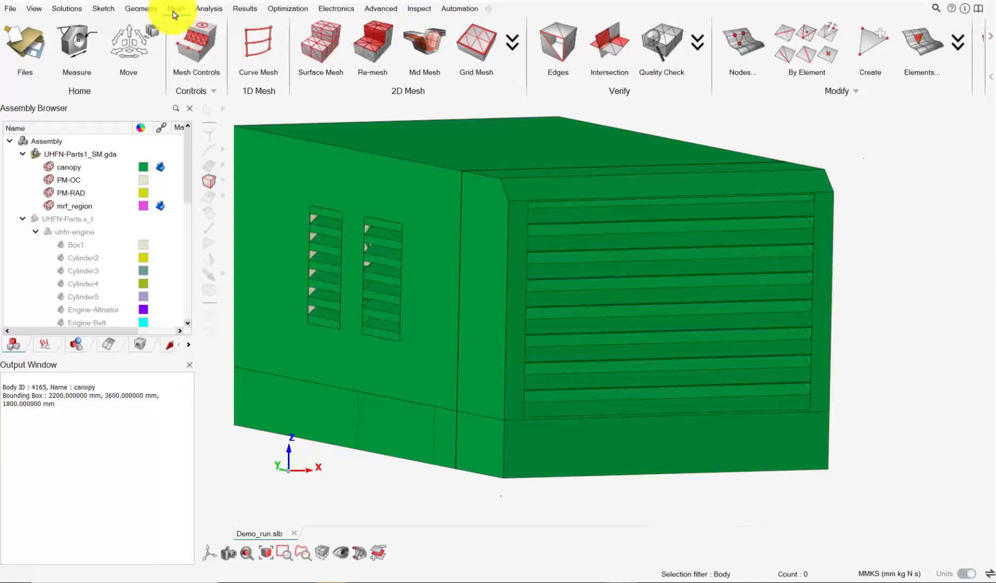
click(598, 51)
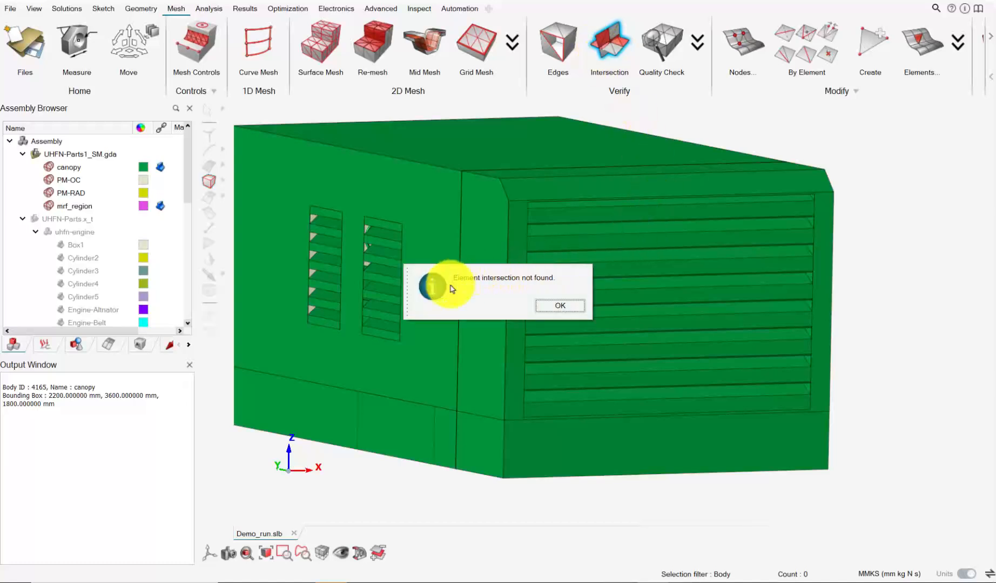
click(559, 305)
- Display the mesh's free edges and examine the gap between the surrounding elements of the canopy
click(555, 45)
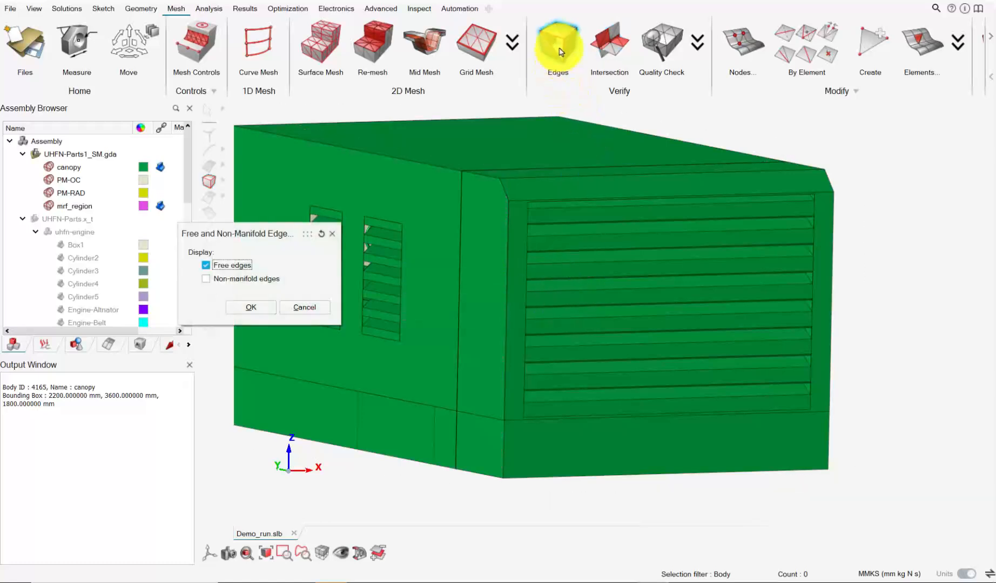
click(252, 307)
click(214, 553)
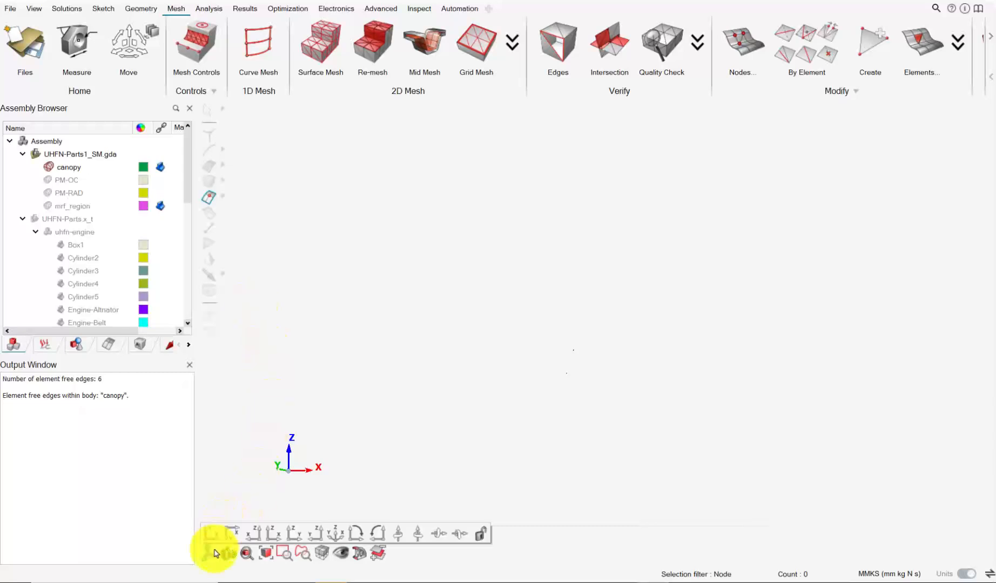
middle_drag(807, 350, 794, 341)
scroll(512, 265, down, 2)
scroll(759, 297, up, 2)
scroll(762, 295, up, 4)
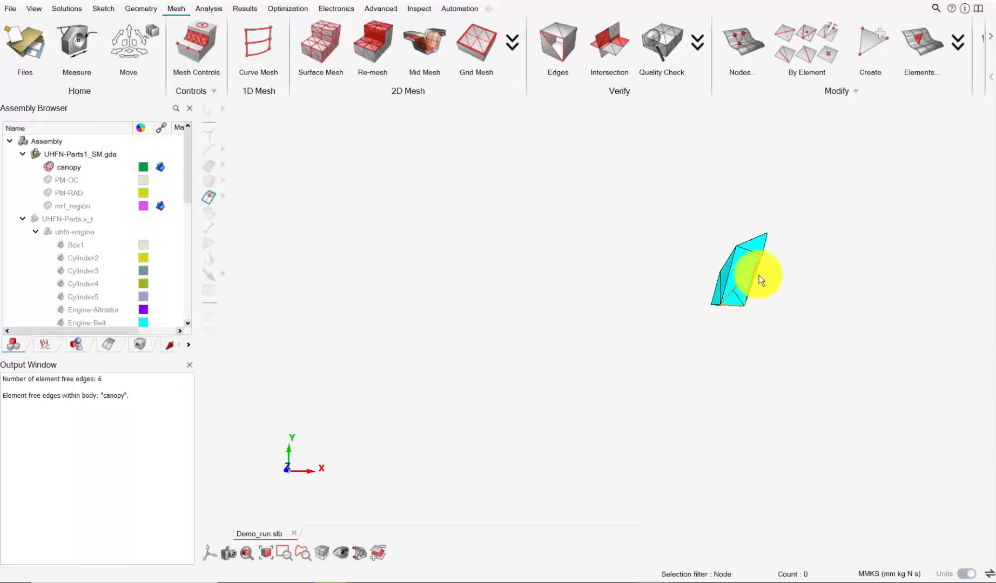
middle_drag(766, 275, 727, 138)
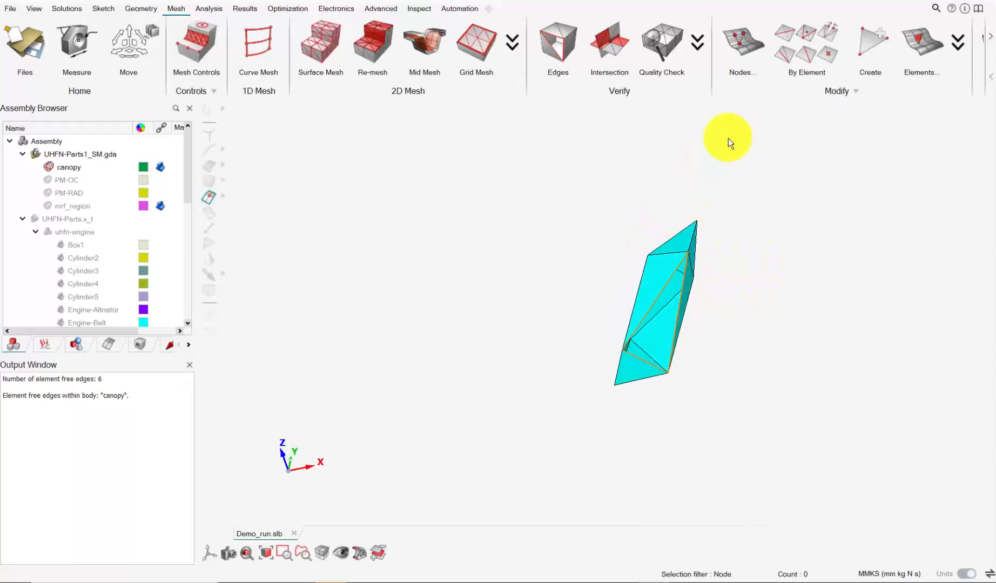
- Create a Tri3 element across the three corner nodes of the first free-edge gap in the canopy mesh
click(877, 43)
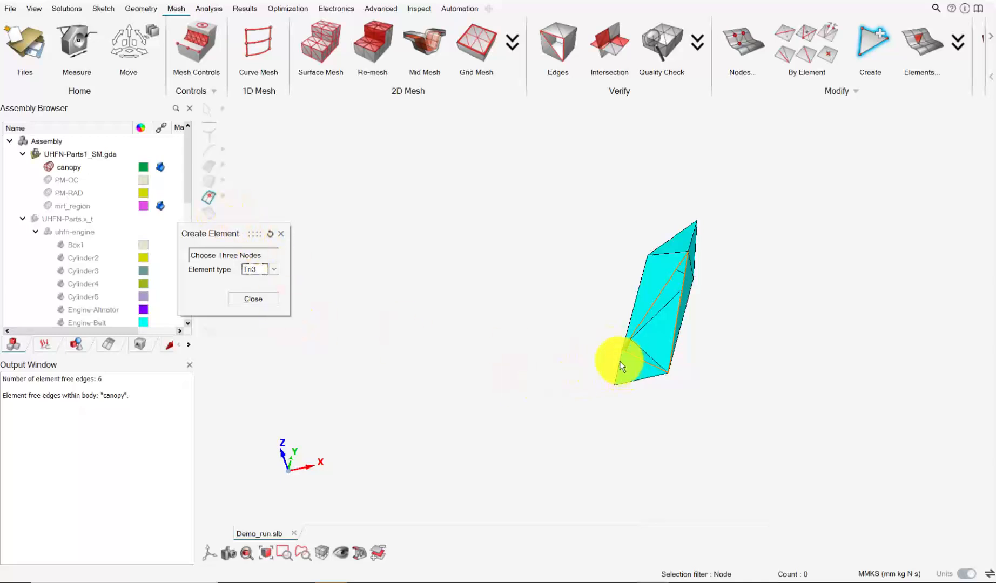
scroll(641, 355, up, 5)
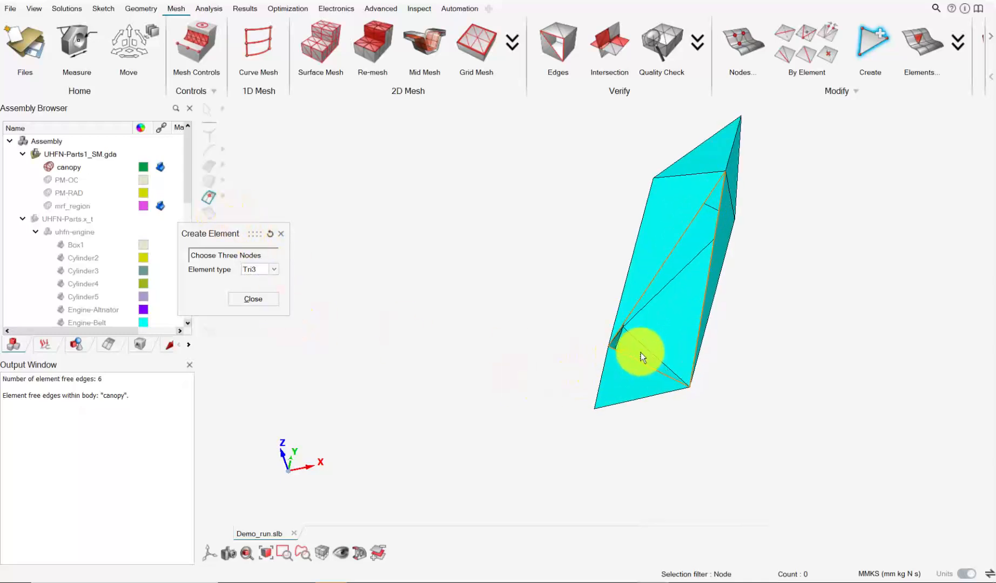
click(598, 343)
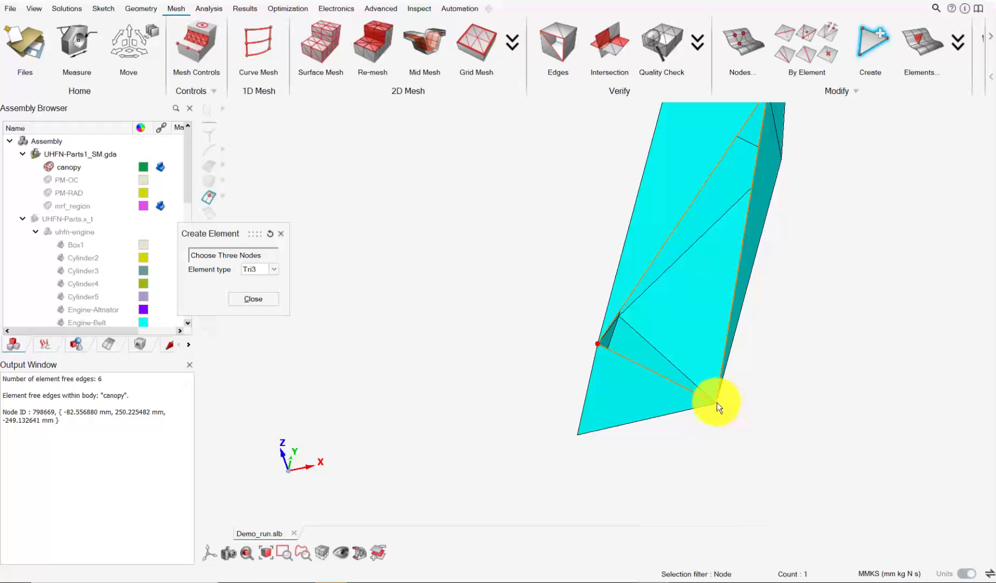
scroll(716, 303, down, 2)
right_drag(742, 161, 673, 271)
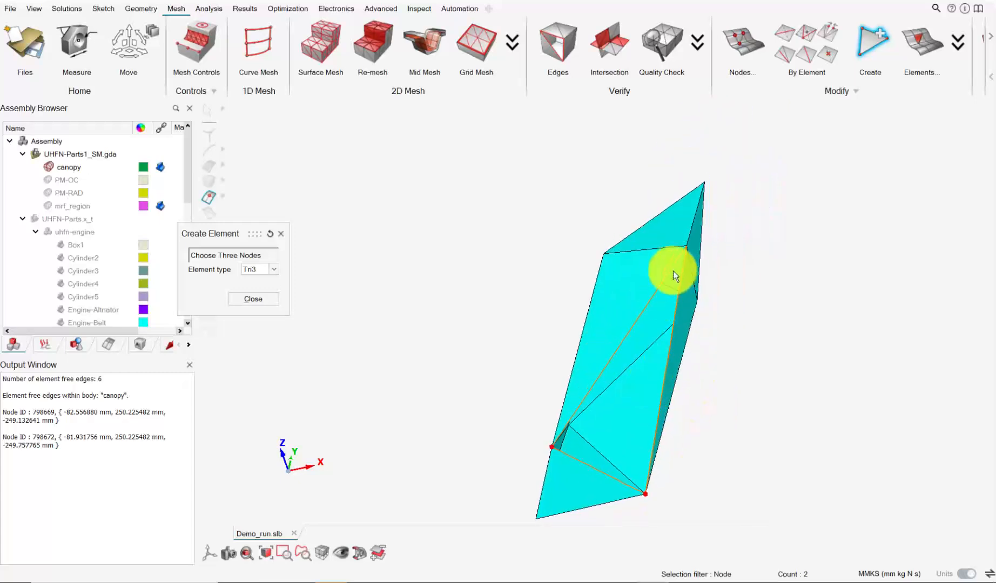
click(687, 246)
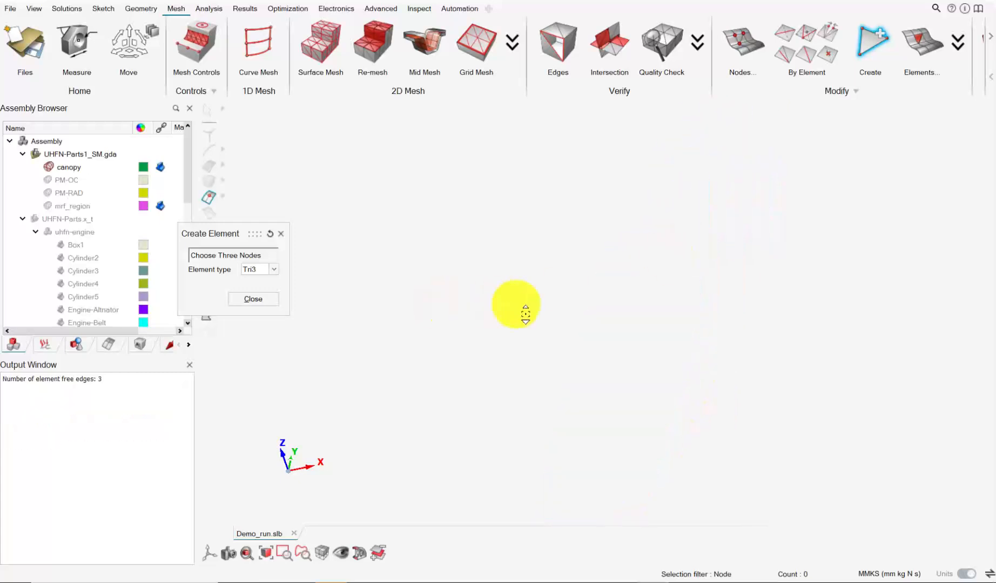
- Close the remaining triangular free-edge gap in the canopy with a Tri3 element on its three corner nodes, and finish element creation
right_drag(486, 392, 610, 188)
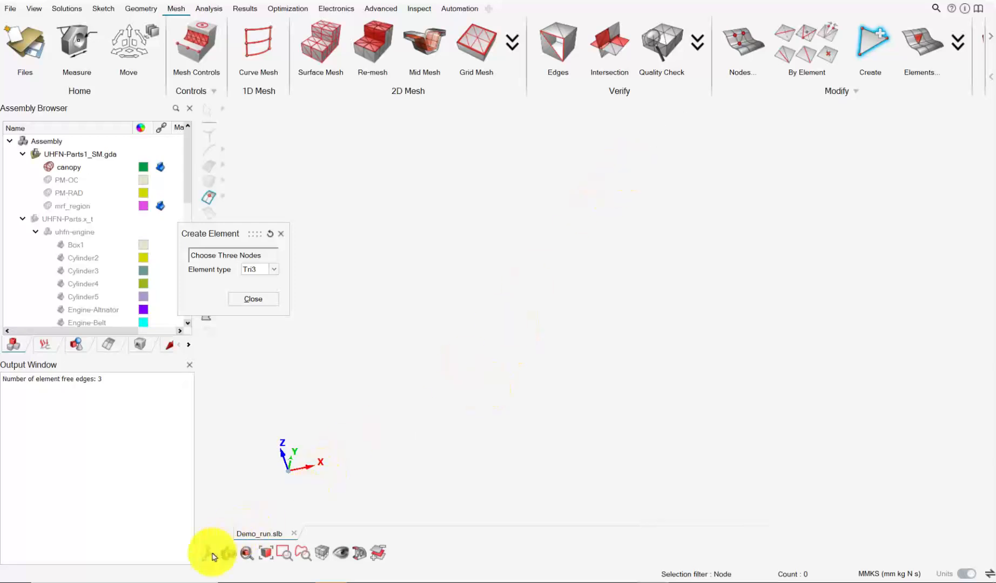
click(214, 537)
middle_drag(605, 318, 696, 216)
scroll(467, 204, up, 2)
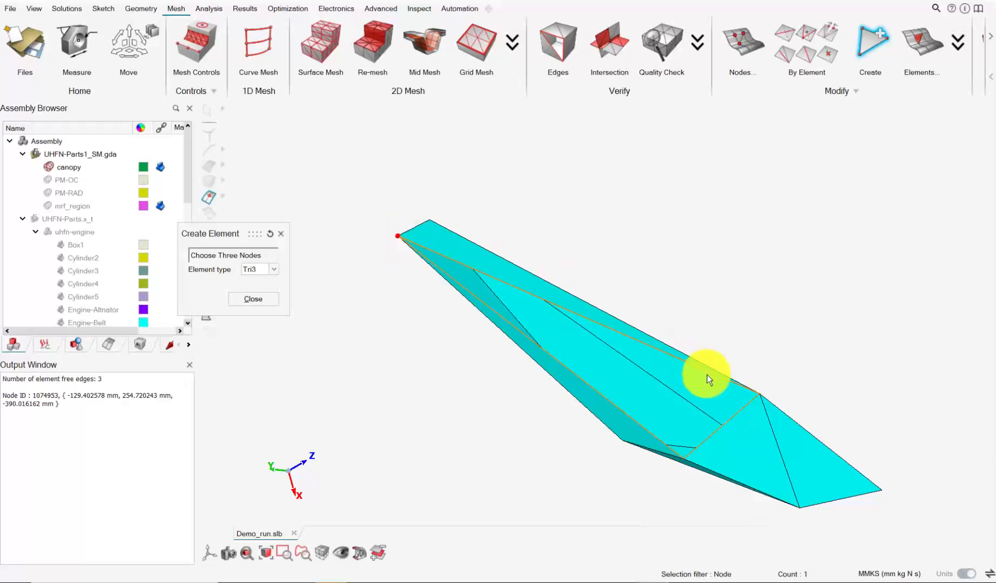
click(759, 394)
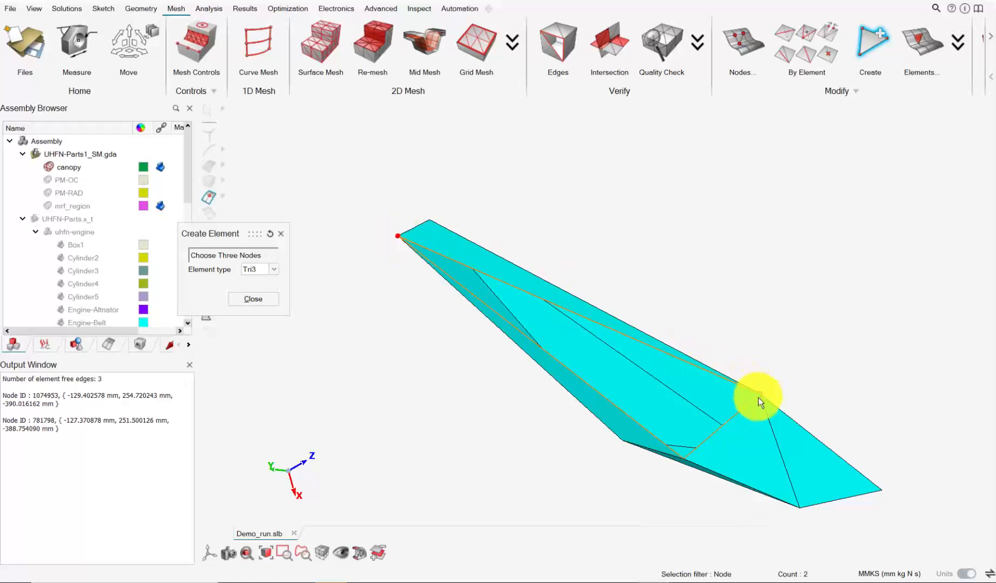
click(683, 462)
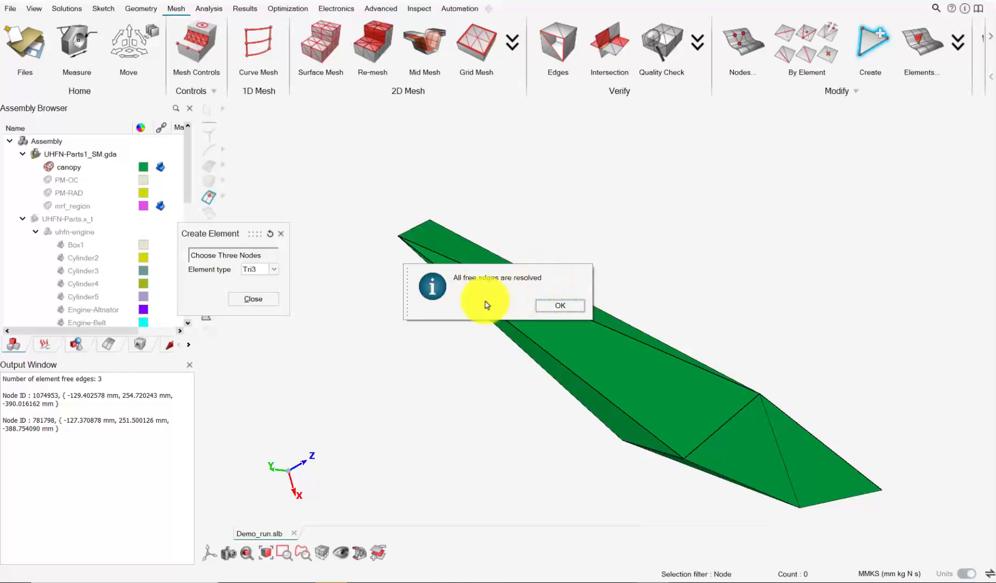
click(560, 307)
click(253, 300)
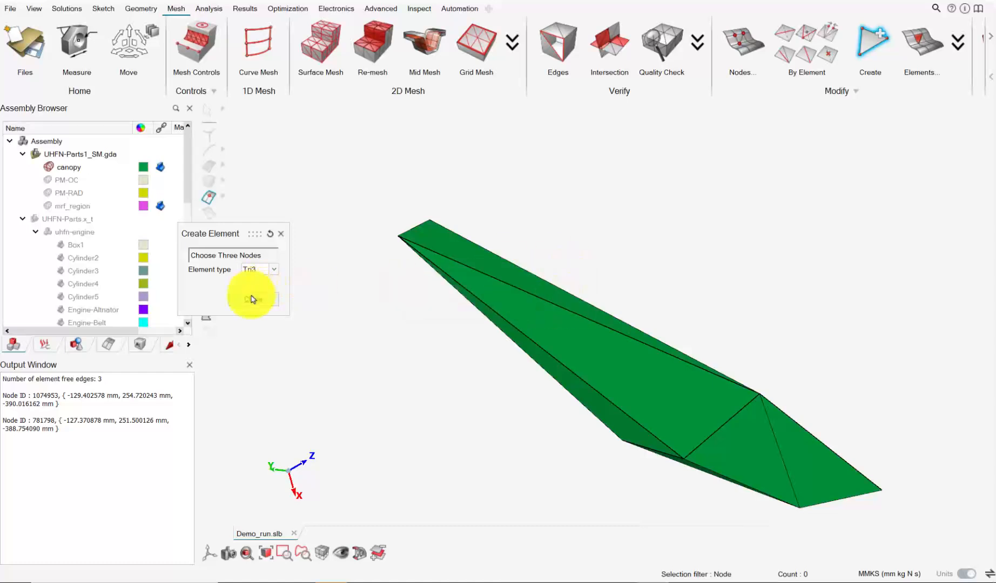
- Show all the mesh bodies of the UHFN-Parts1_SM.gda model in full again
click(35, 154)
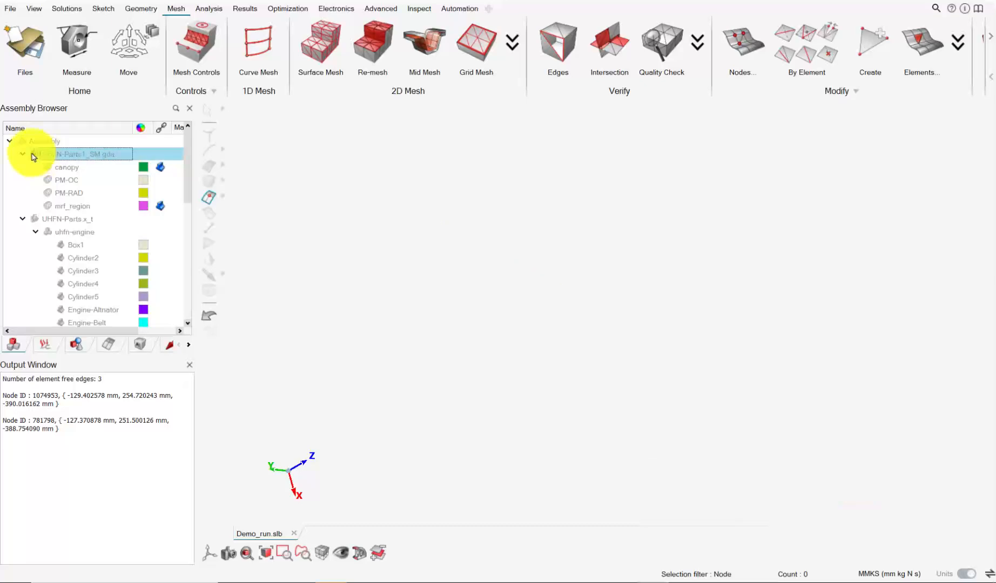
click(35, 154)
scroll(507, 251, down, 10)
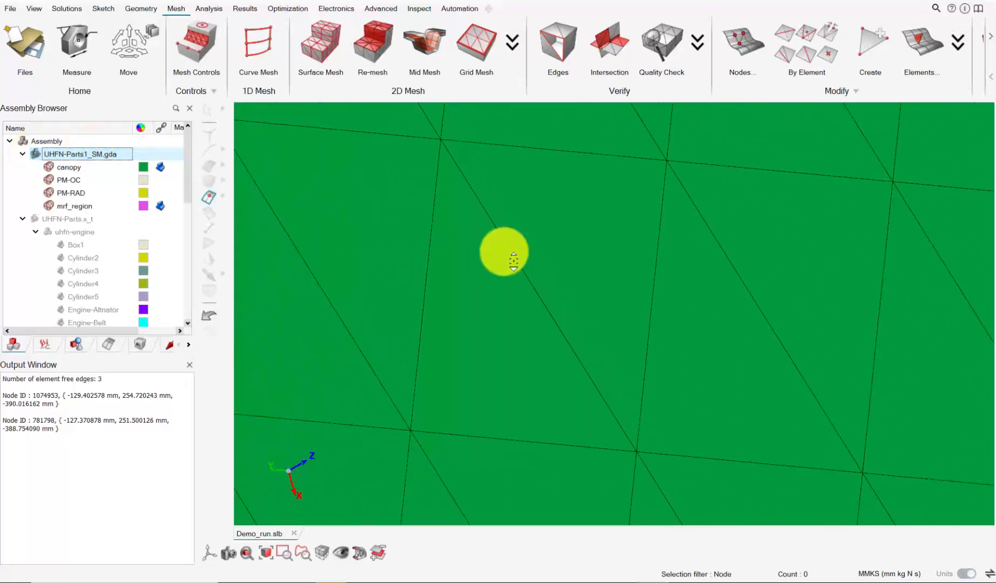
scroll(514, 261, down, 10)
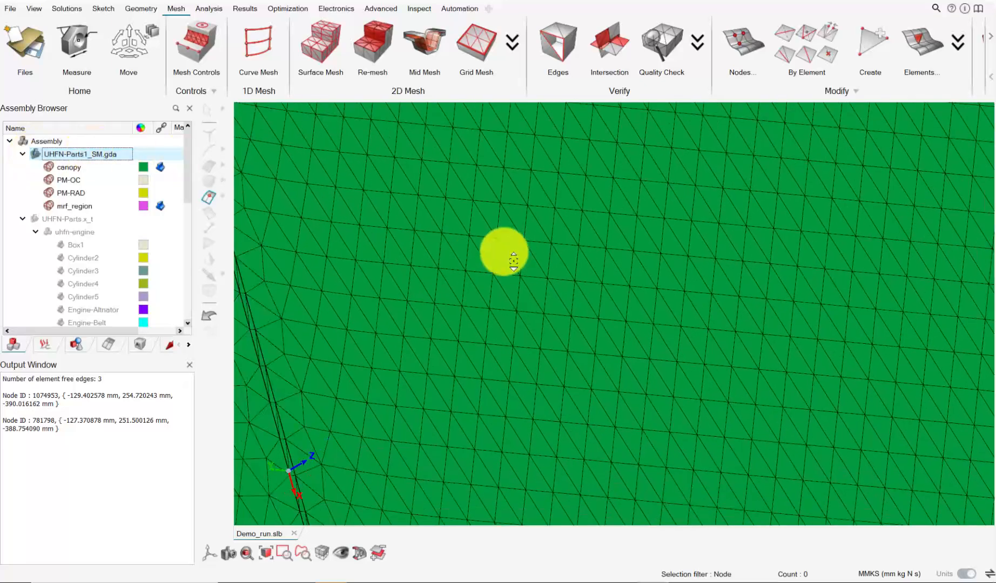
scroll(514, 261, down, 12)
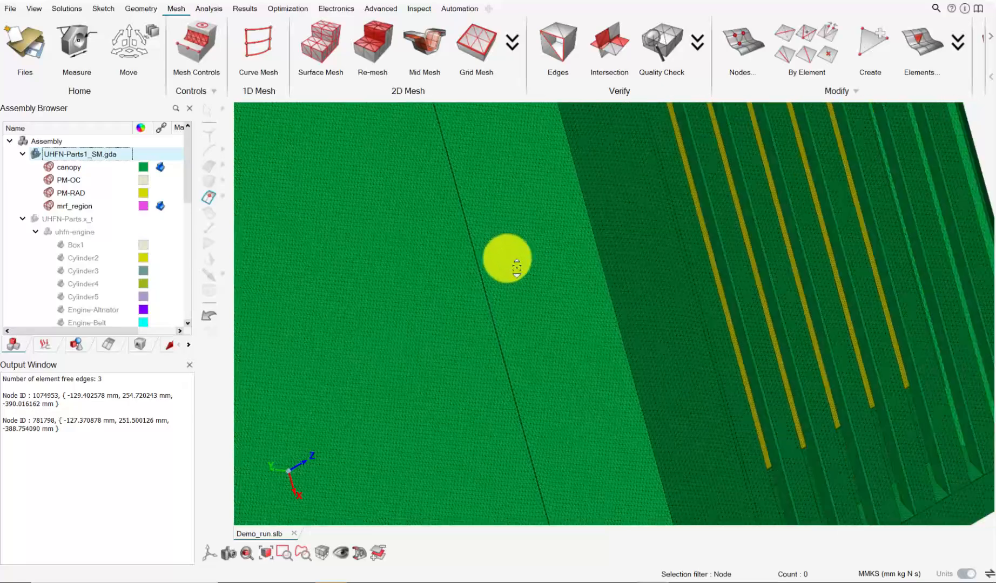
scroll(517, 268, down, 2)
right_drag(517, 264, 681, 260)
middle_drag(681, 259, 550, 239)
key(f)
middle_drag(554, 334, 568, 297)
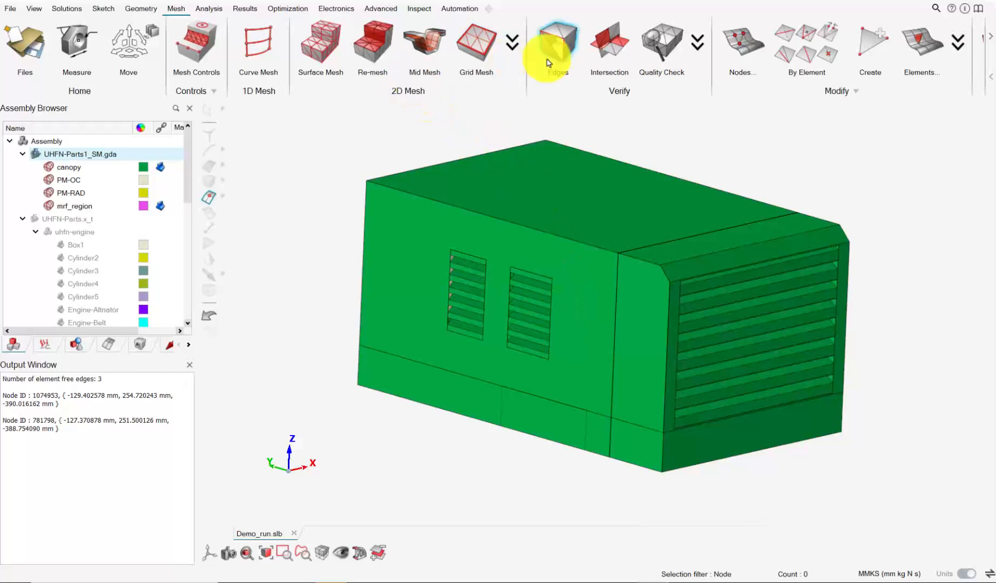
- Recheck the mesh bodies for element intersections and free edges
click(601, 44)
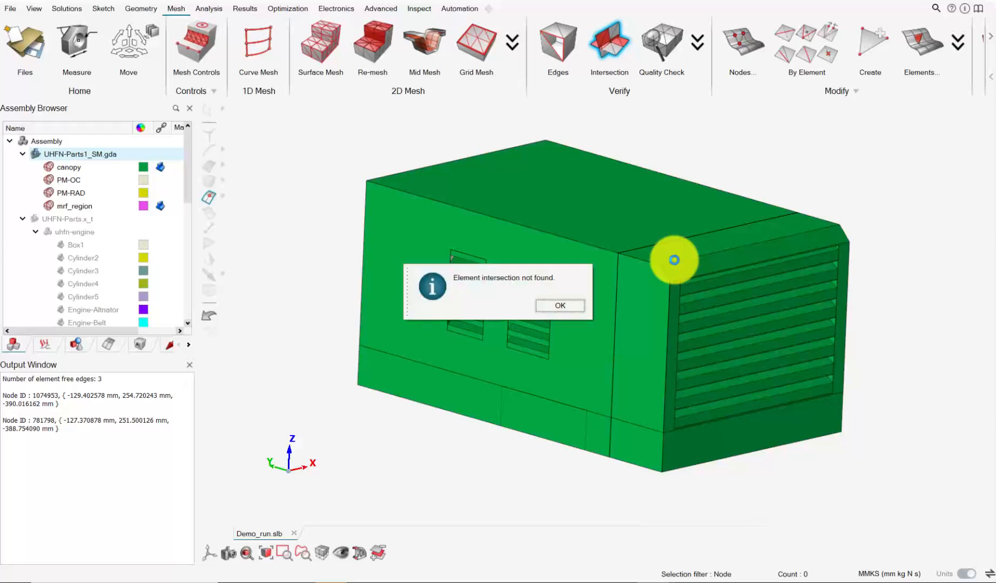
click(570, 305)
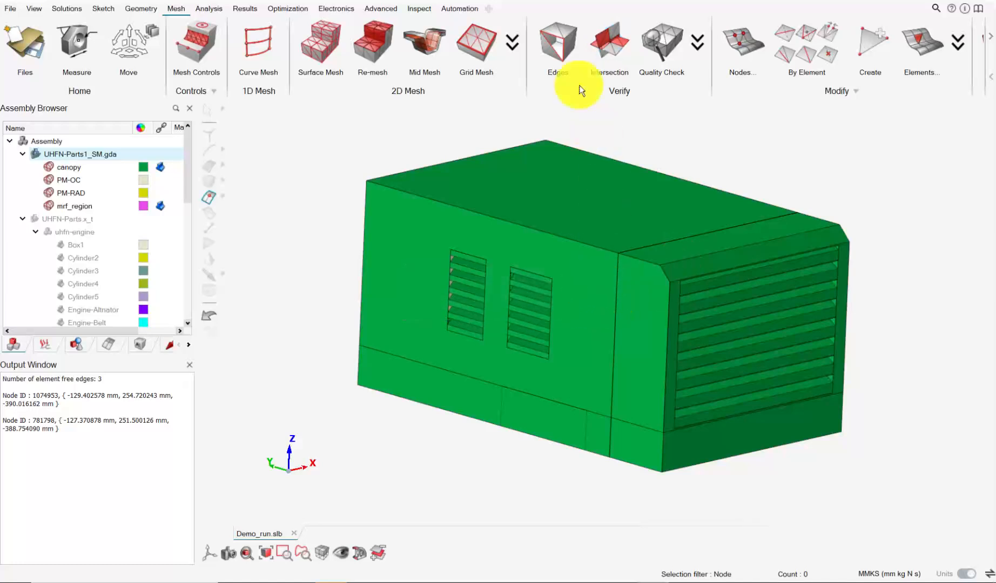
click(558, 39)
click(272, 309)
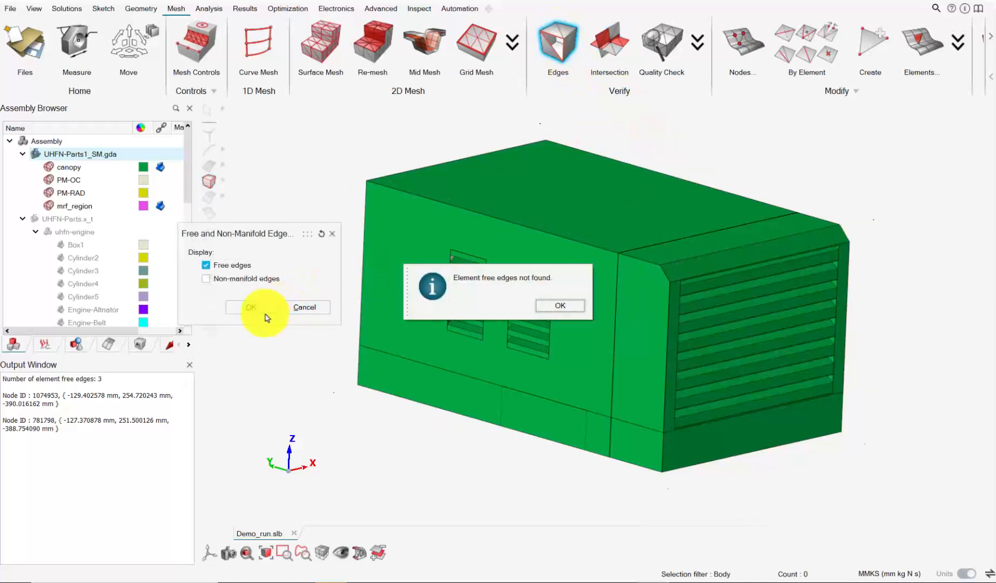
click(558, 306)
click(559, 308)
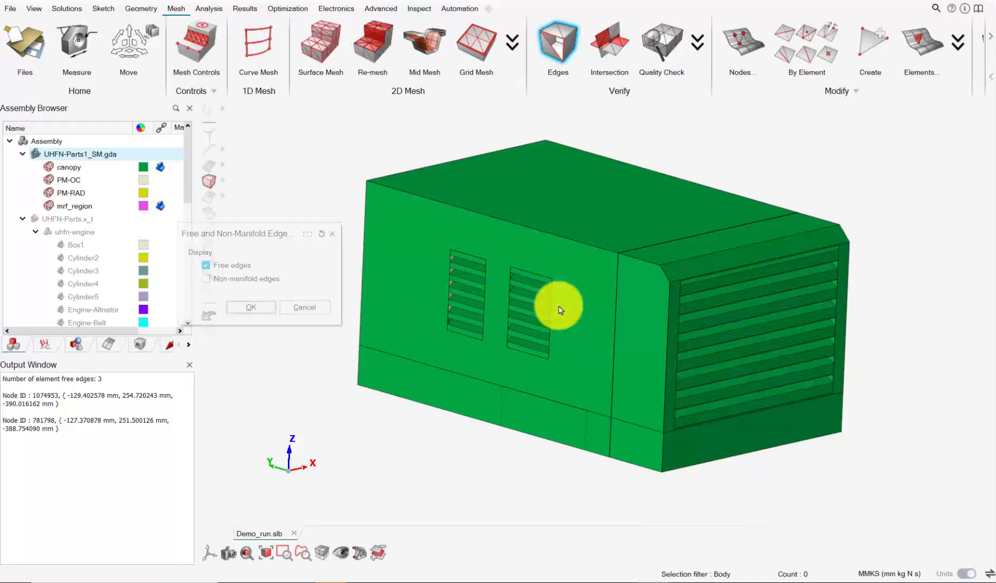
- Start a CAD box primitive in UHFN-Parts.x_t using Bounding Body, with the canopy as the enclosed body
middle_drag(554, 304, 576, 316)
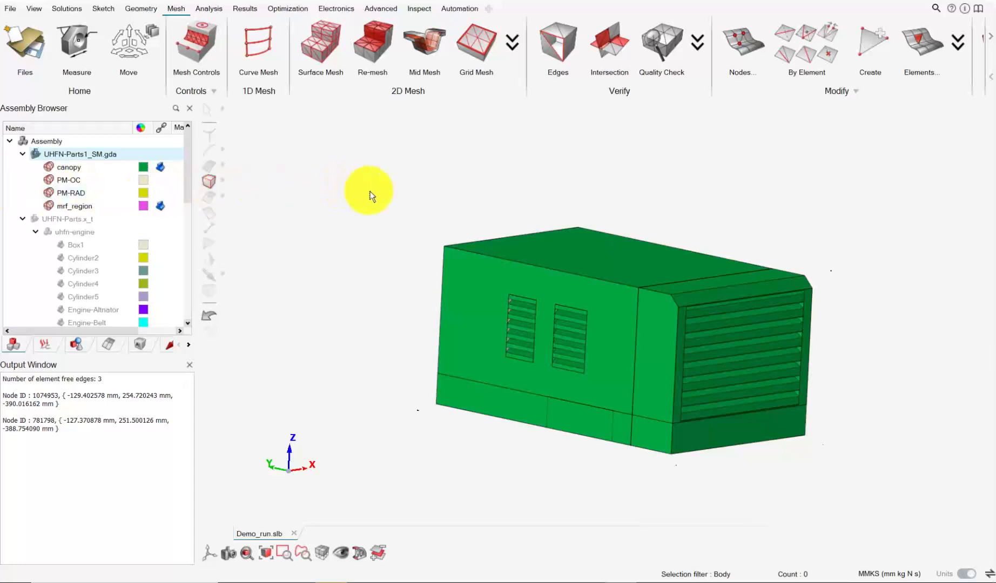
scroll(369, 195, down, 4)
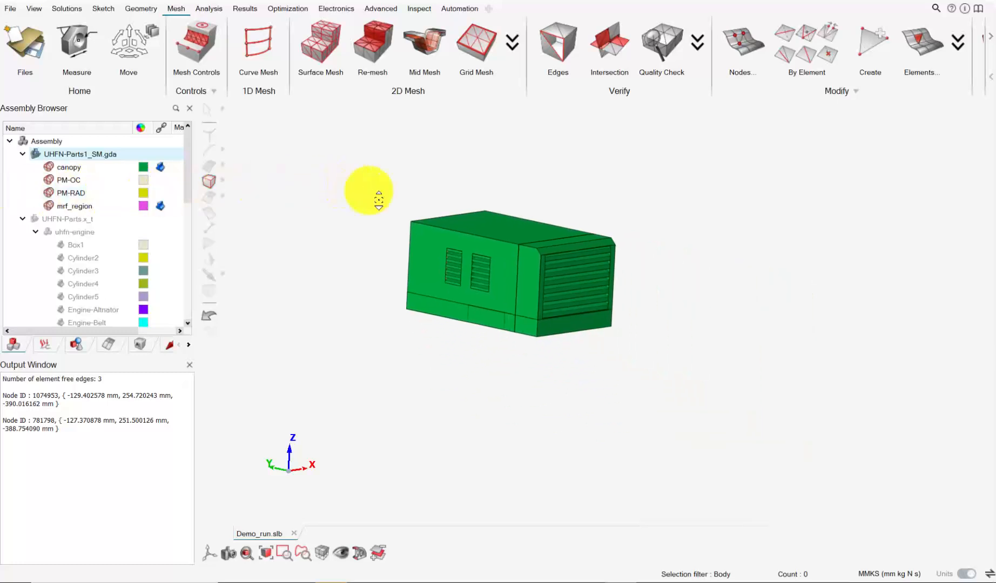
scroll(470, 221, down, 2)
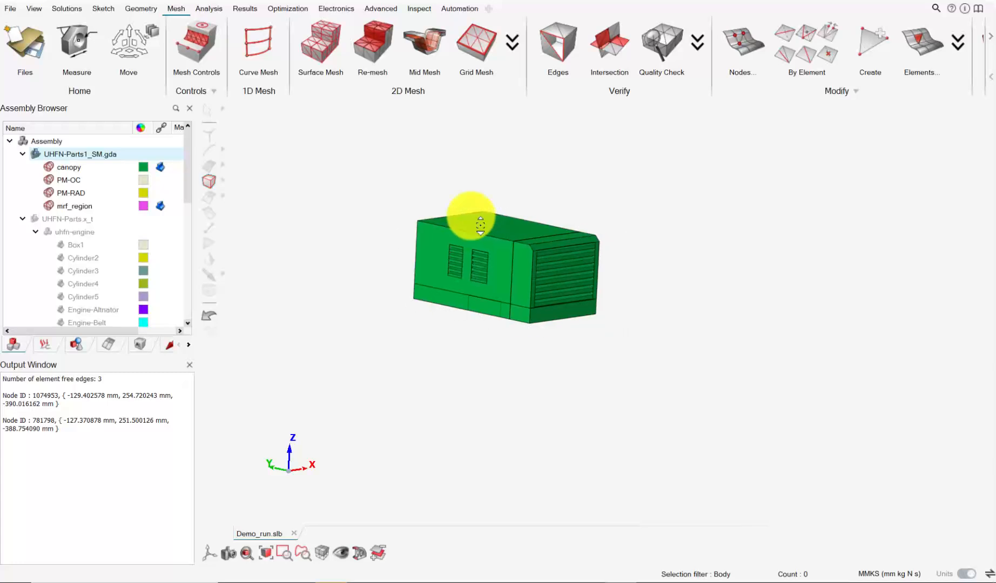
middle_drag(424, 169, 465, 258)
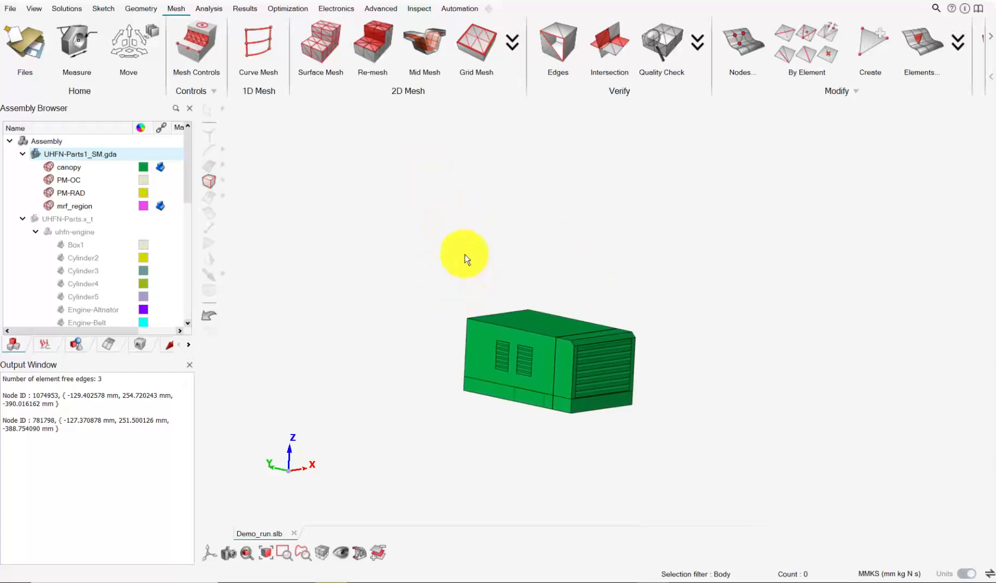
click(149, 11)
click(720, 43)
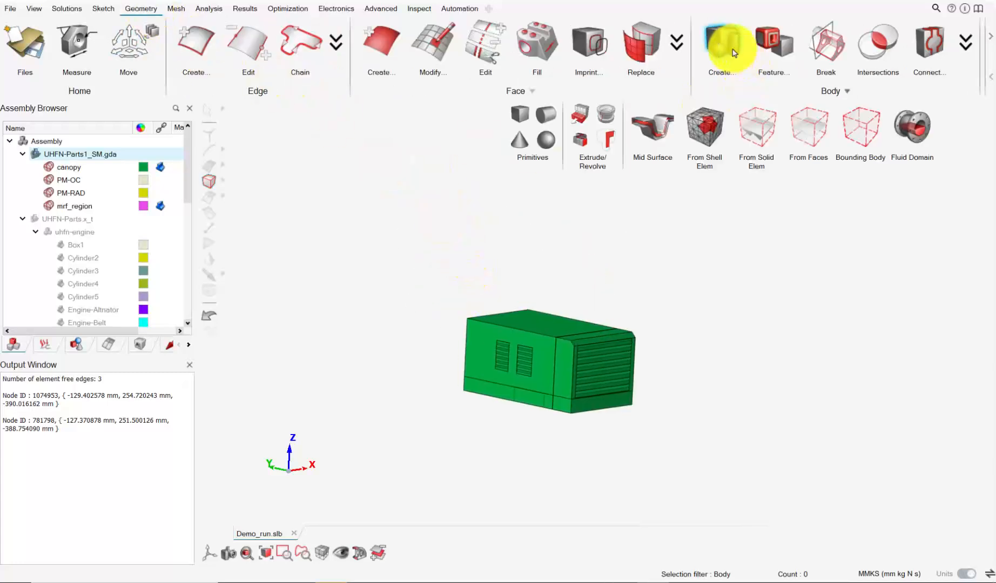
click(521, 115)
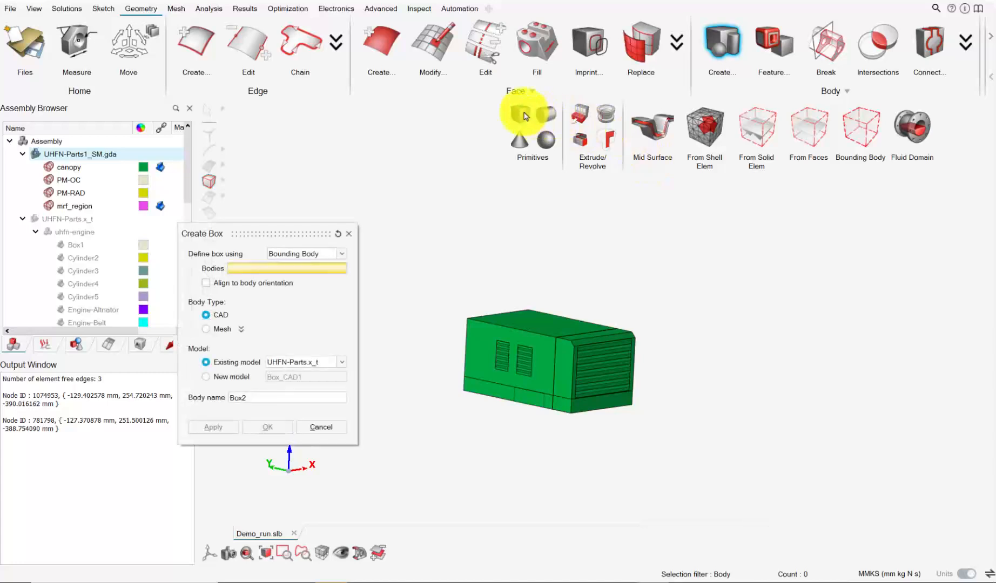
scroll(532, 294, down, 3)
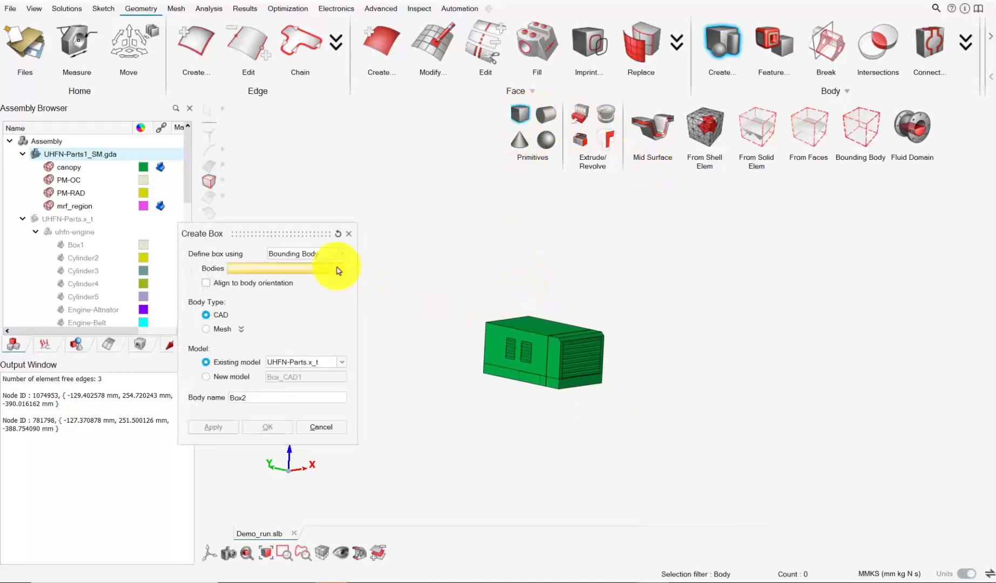
scroll(556, 352, up, 4)
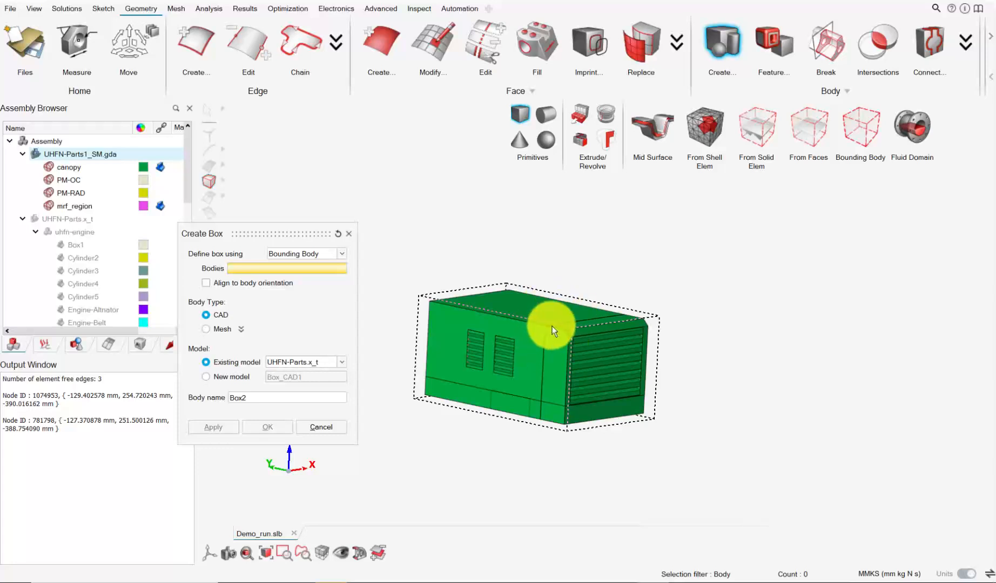
click(571, 339)
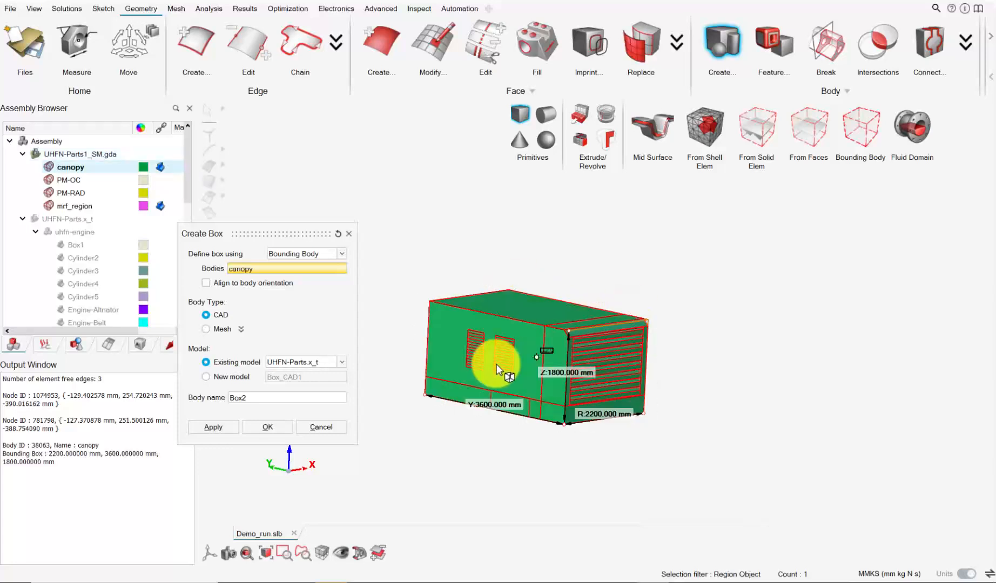
middle_drag(512, 365, 552, 339)
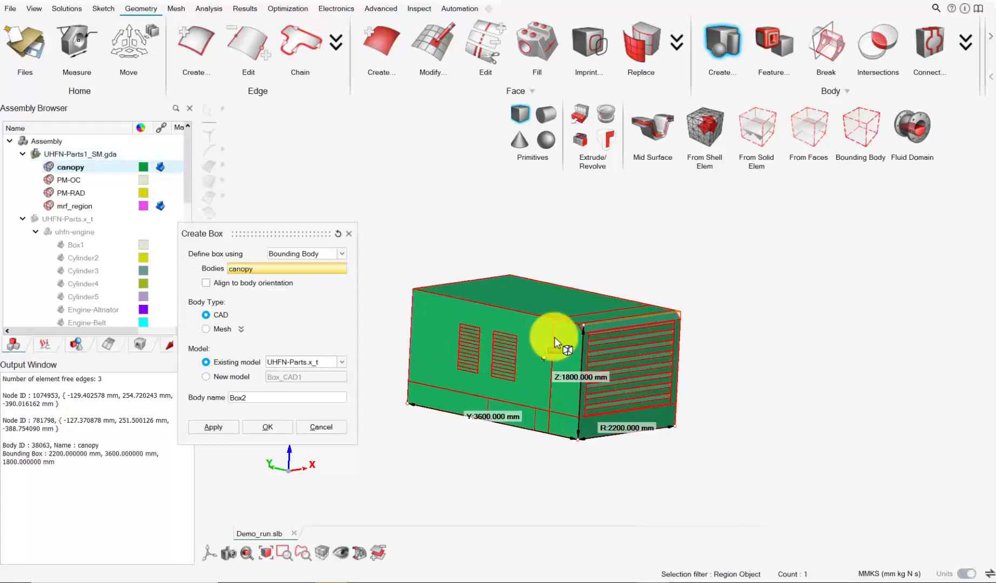
- Switch the units to MKS (m kg N s) and set the box's Y length to 25 m
click(926, 574)
click(915, 522)
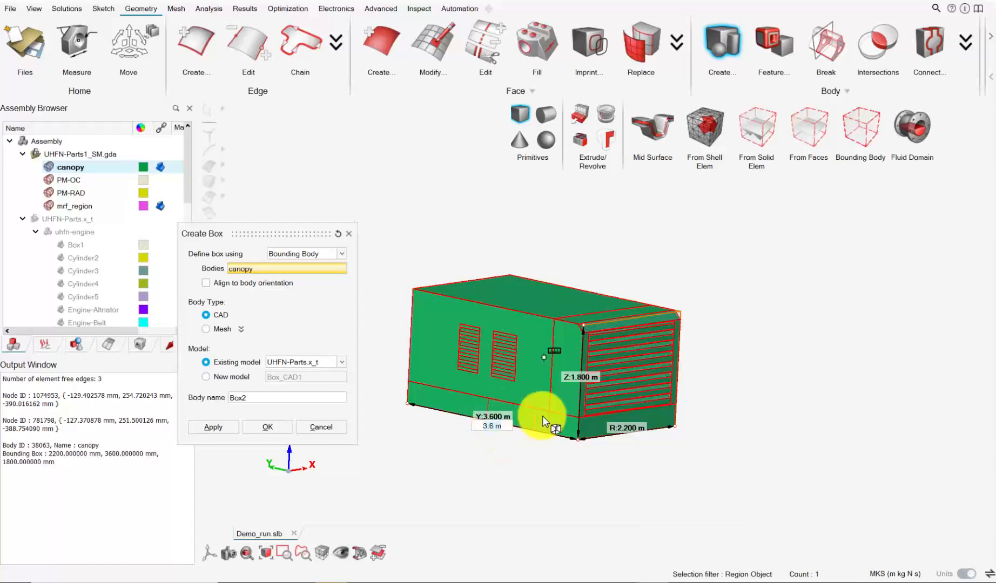
text(25)
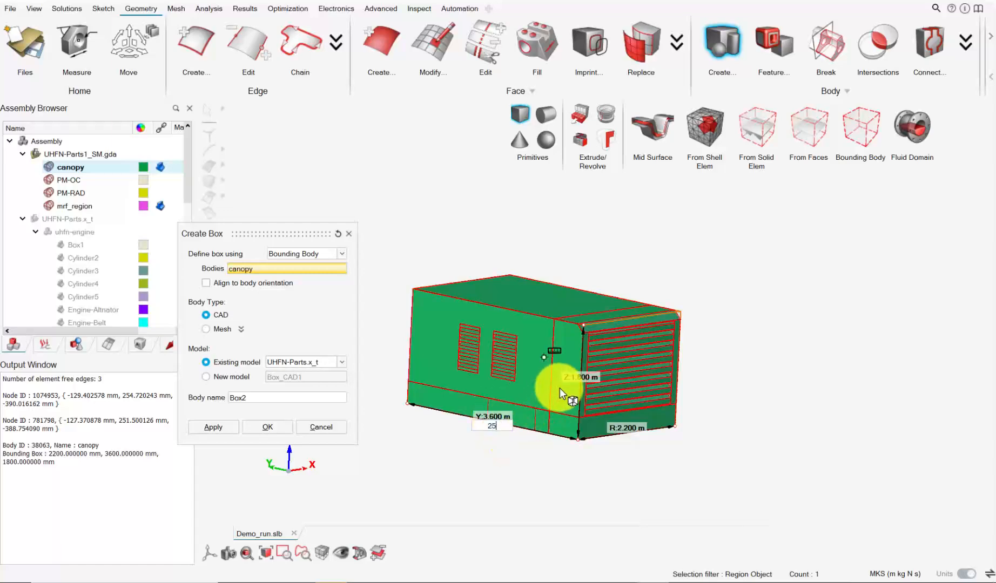
key(Return)
- Set the box's Z height to 12 m
scroll(560, 384, down, 5)
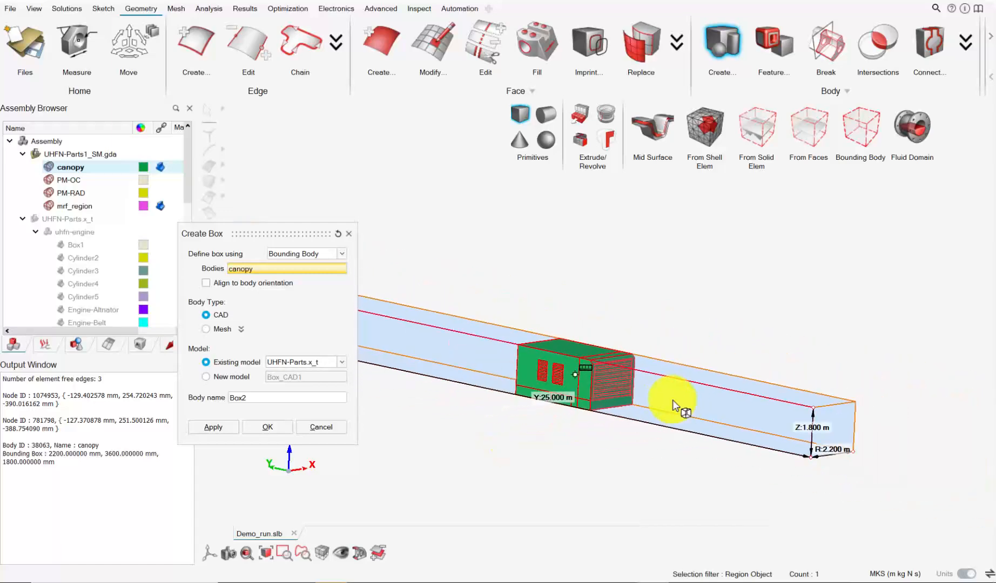
right_drag(715, 422, 721, 403)
middle_drag(698, 398, 720, 392)
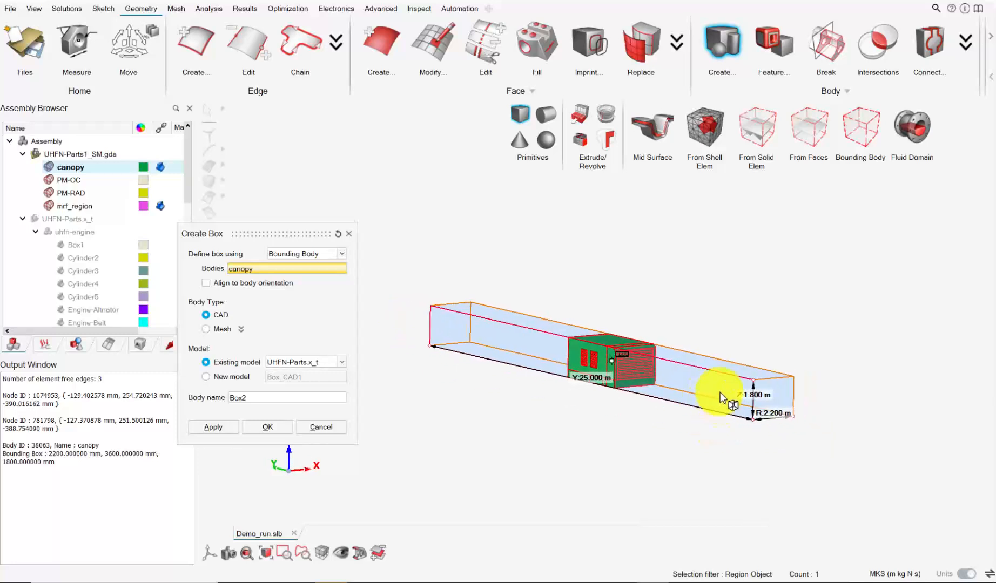
click(761, 398)
text(12)
key(Return)
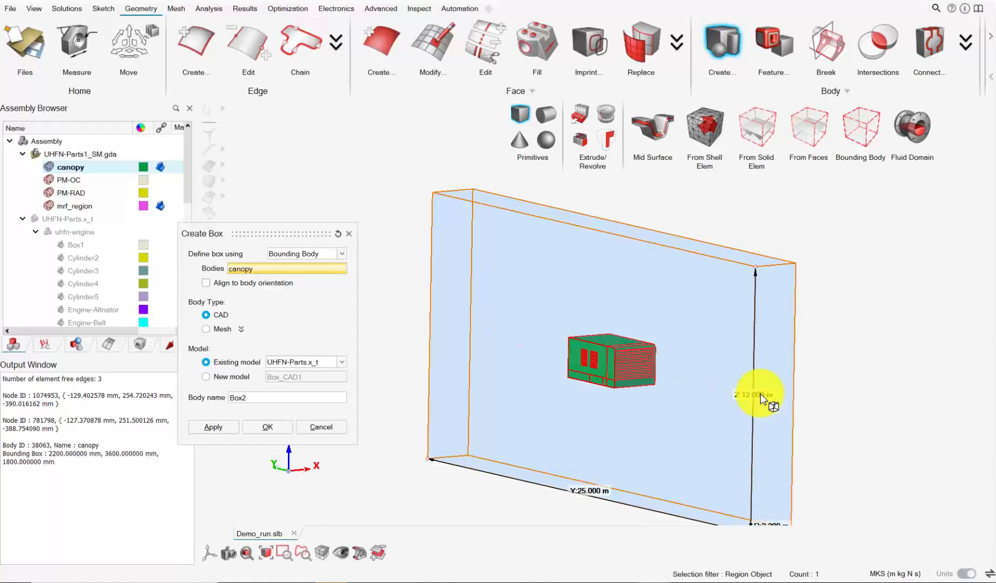
scroll(801, 390, down, 2)
right_drag(792, 382, 788, 378)
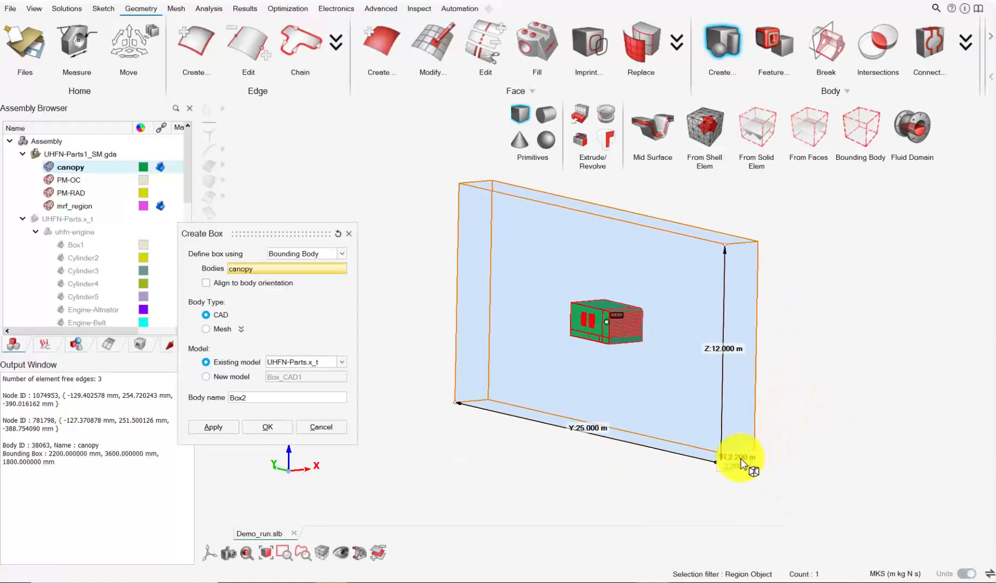
- Set the box's X width to 12 m
text(12)
key(Return)
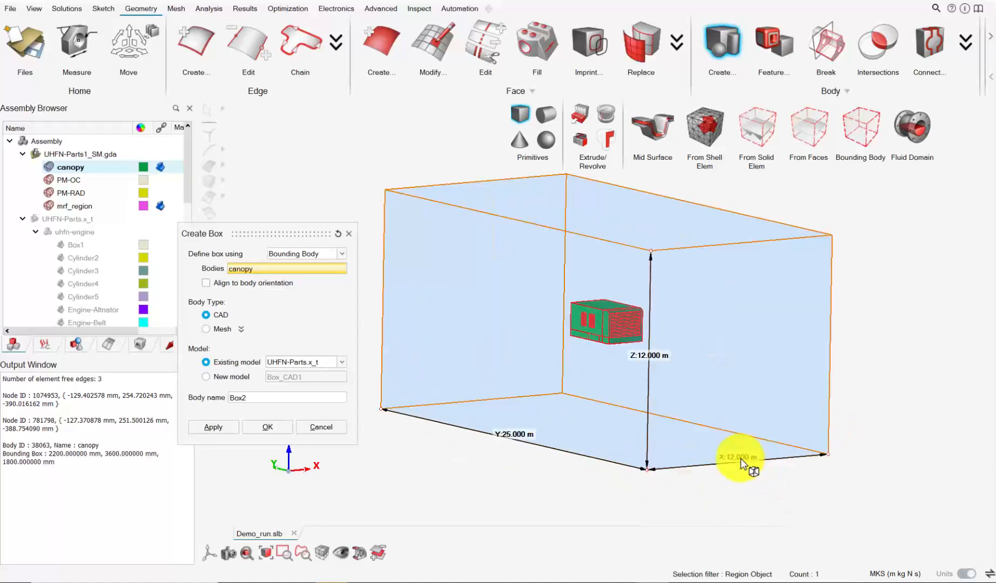
scroll(678, 316, down, 1)
- Move the box upward along Z so the canopy sits close to the box floor
middle_drag(646, 284, 607, 406)
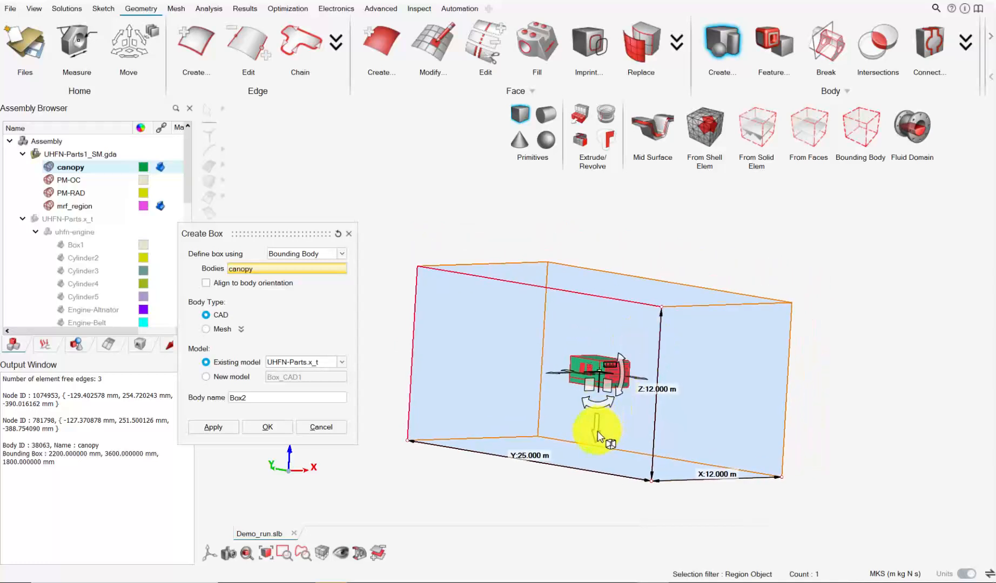
drag(597, 431, 595, 378)
middle_drag(596, 378, 705, 388)
drag(631, 347, 636, 357)
middle_drag(636, 357, 606, 375)
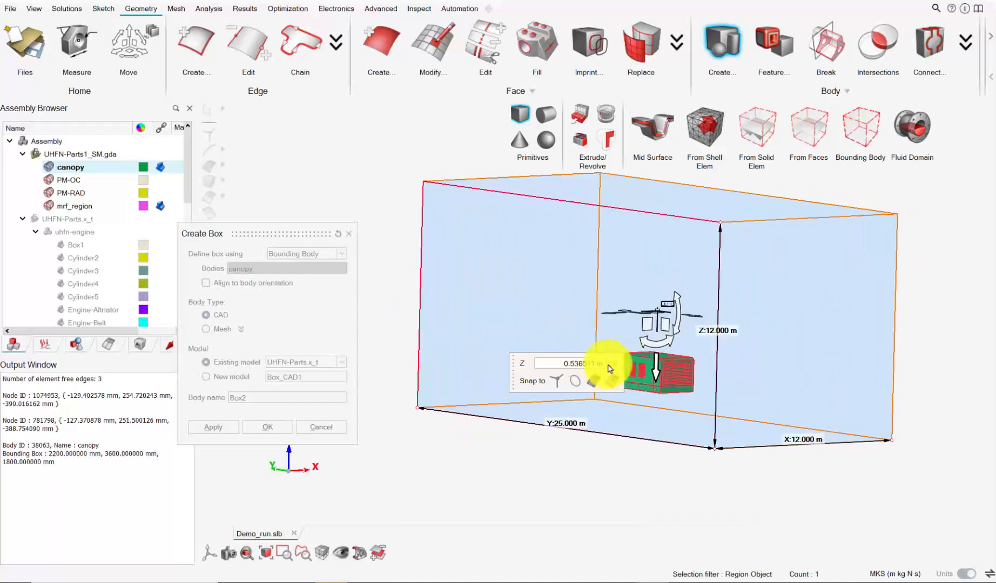
key(Escape)
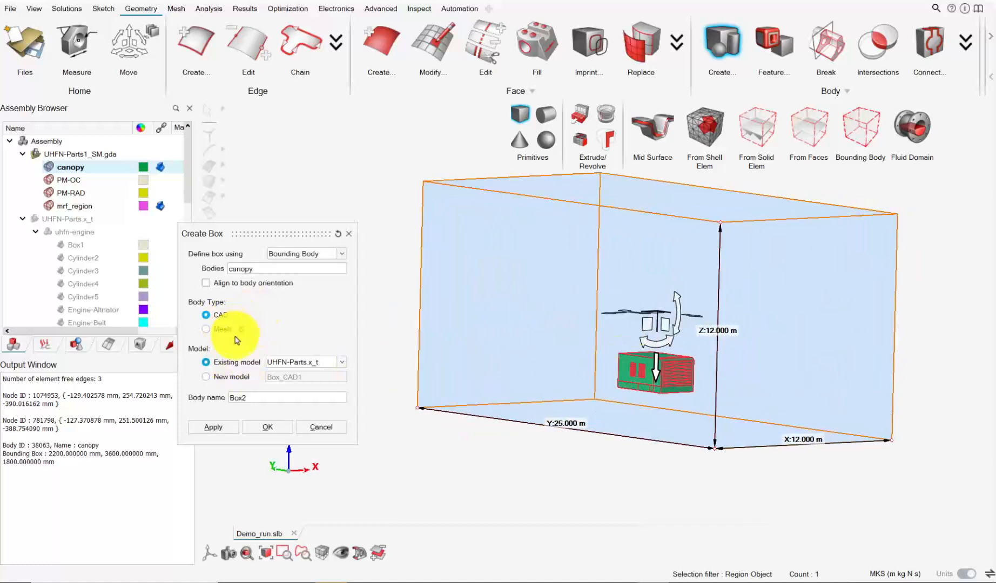
- Create the box as a Tri3 mesh body in UHFN-Parts1_SM.gda, defining its elements by mesh size
click(206, 330)
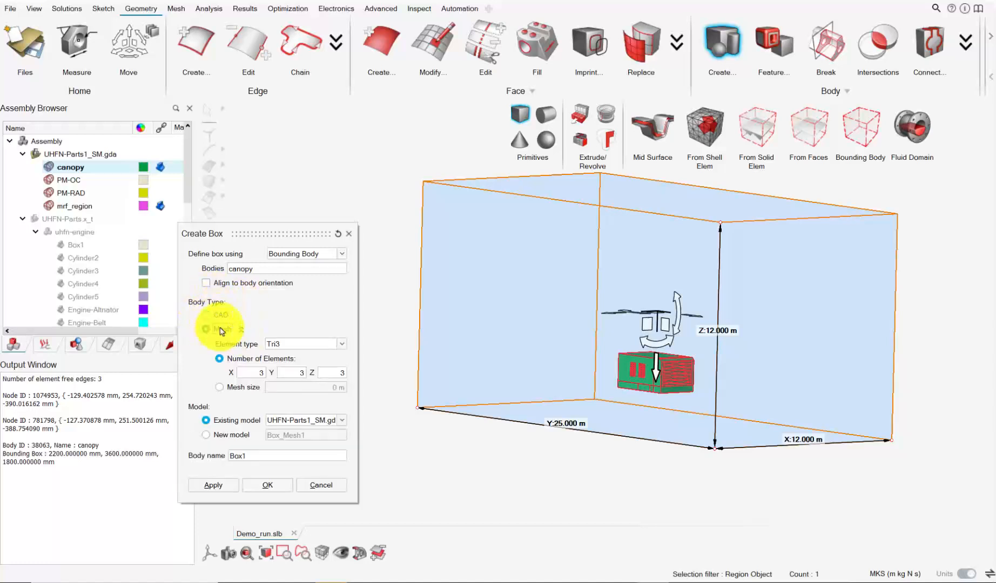
click(287, 343)
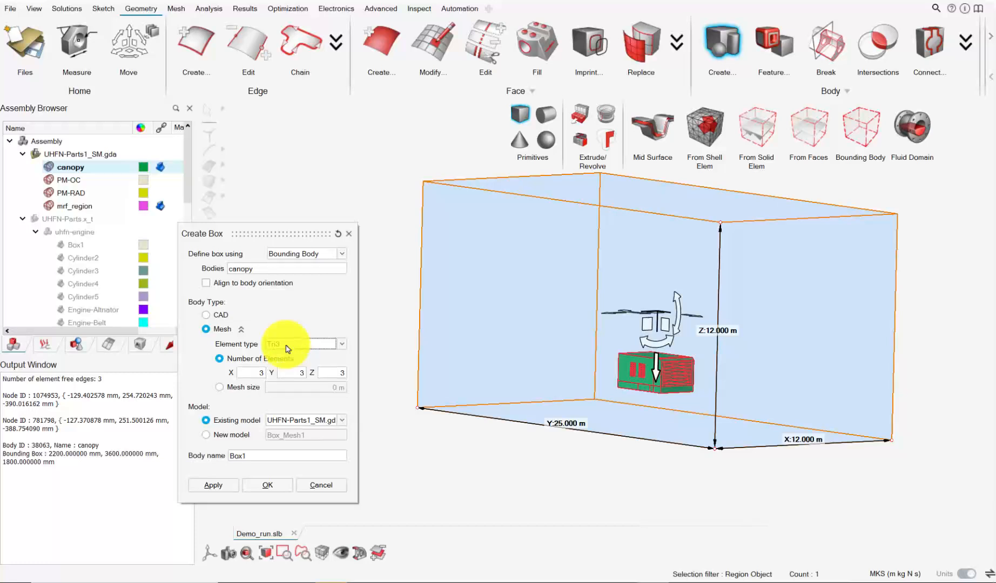
click(244, 387)
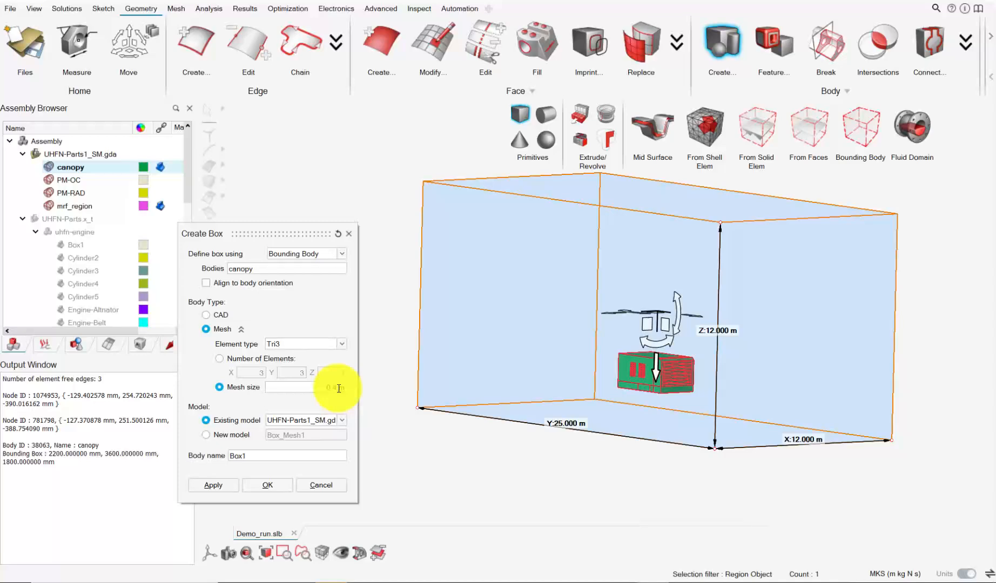
click(266, 486)
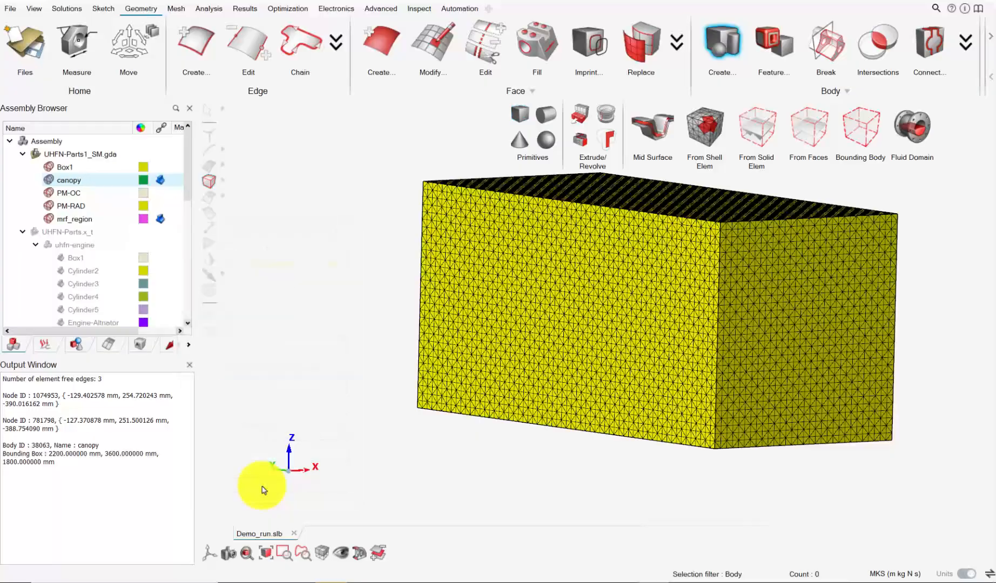
- Rename the new Box1 mesh body as domain
middle_drag(664, 274, 622, 300)
middle_drag(607, 254, 574, 273)
click(60, 167)
right_click(61, 164)
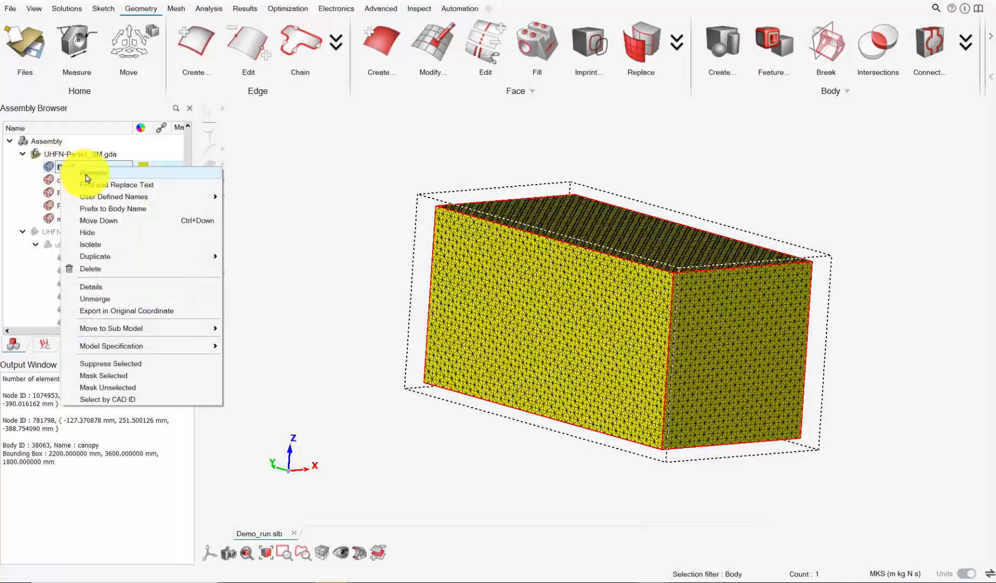
click(85, 174)
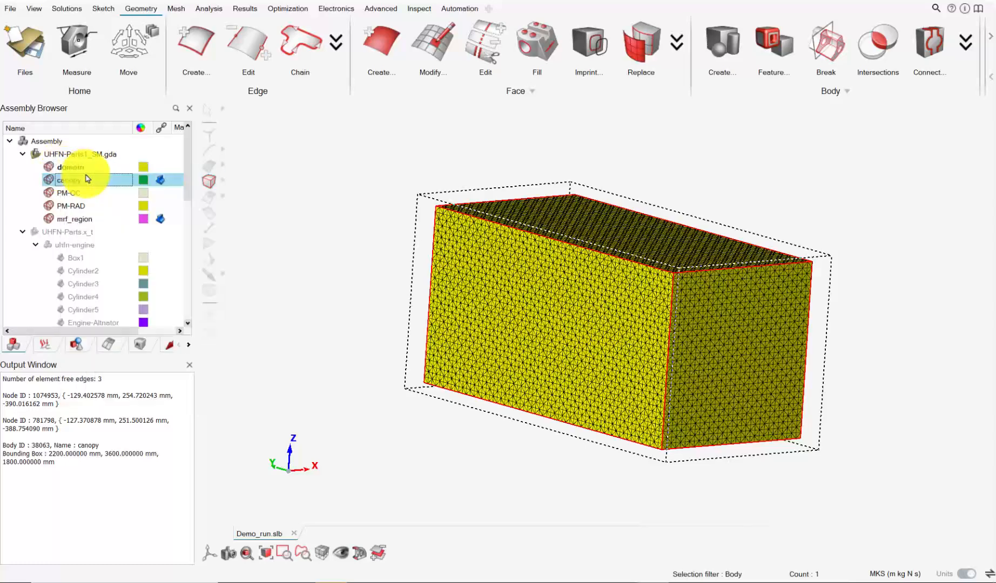
click(404, 138)
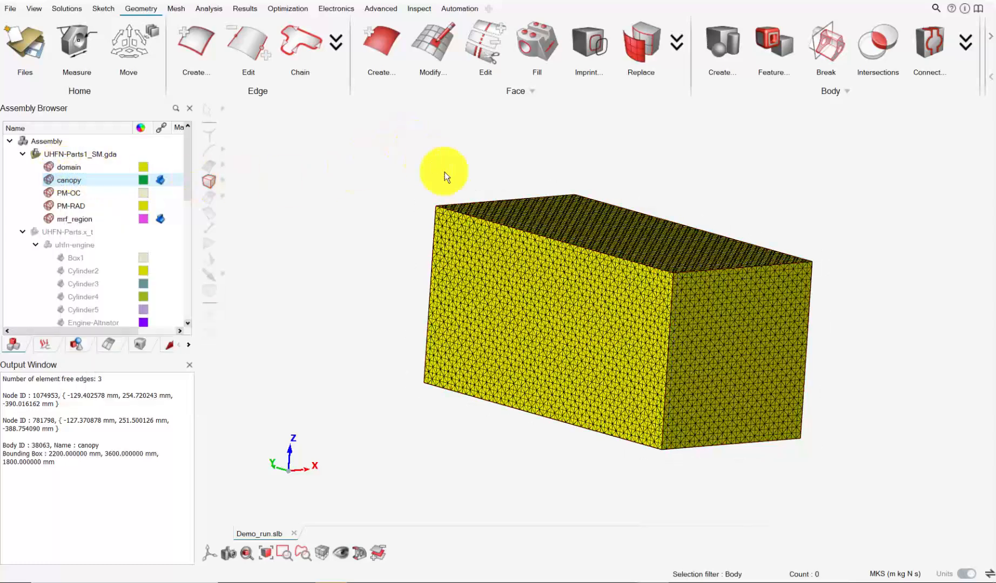
- Cut a section through the domain box and examine the canopy and engine meshes inside it
scroll(523, 232, down, 1)
right_drag(523, 232, 499, 216)
middle_drag(498, 216, 479, 226)
scroll(475, 230, up, 2)
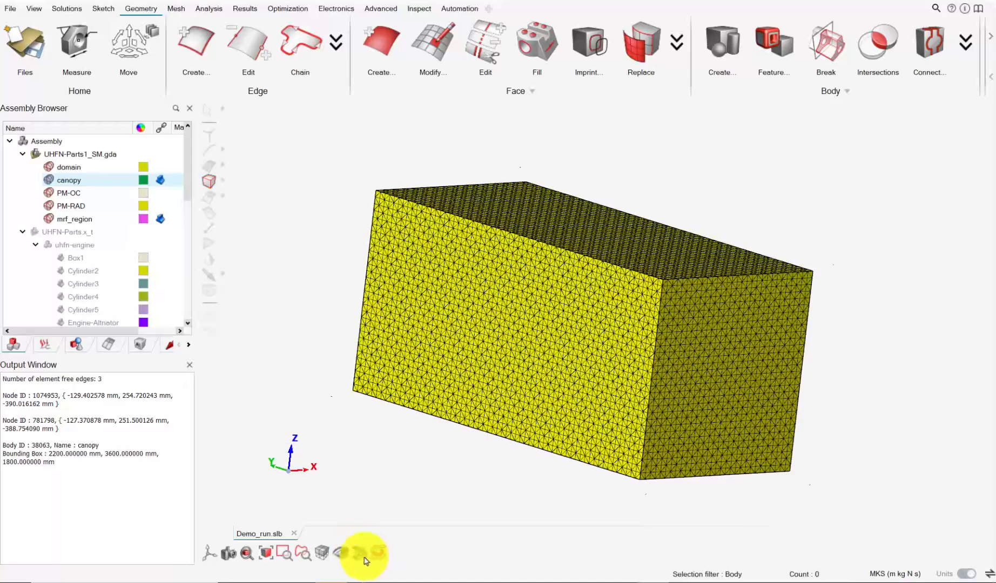
click(364, 558)
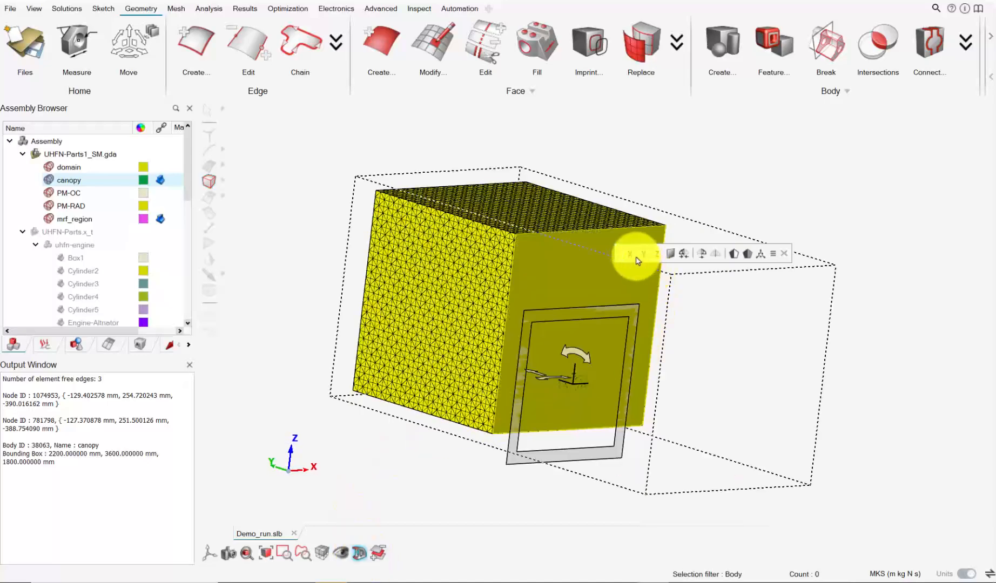
middle_drag(636, 261, 625, 402)
scroll(565, 412, up, 3)
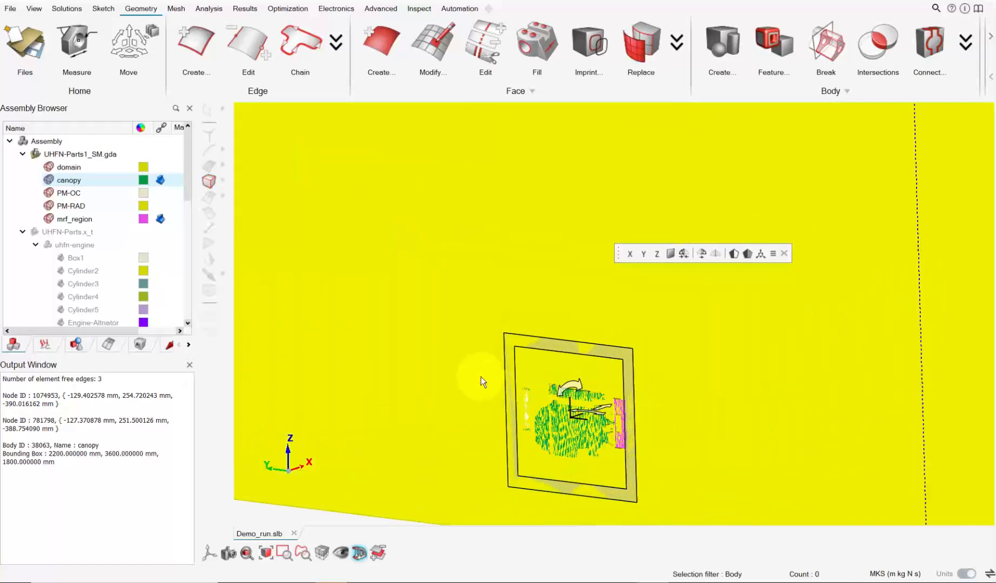
scroll(721, 383, up, 5)
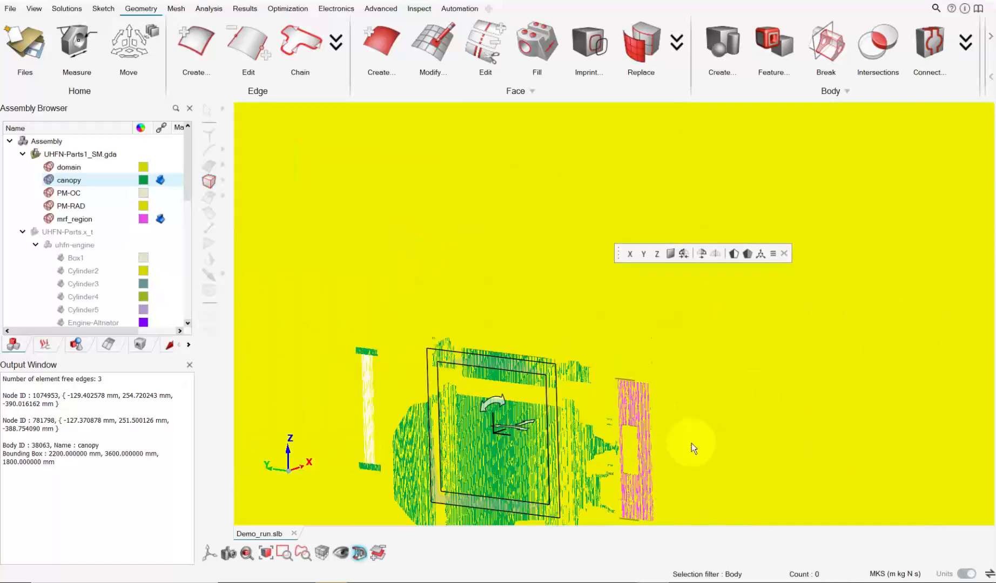
scroll(449, 381, down, 8)
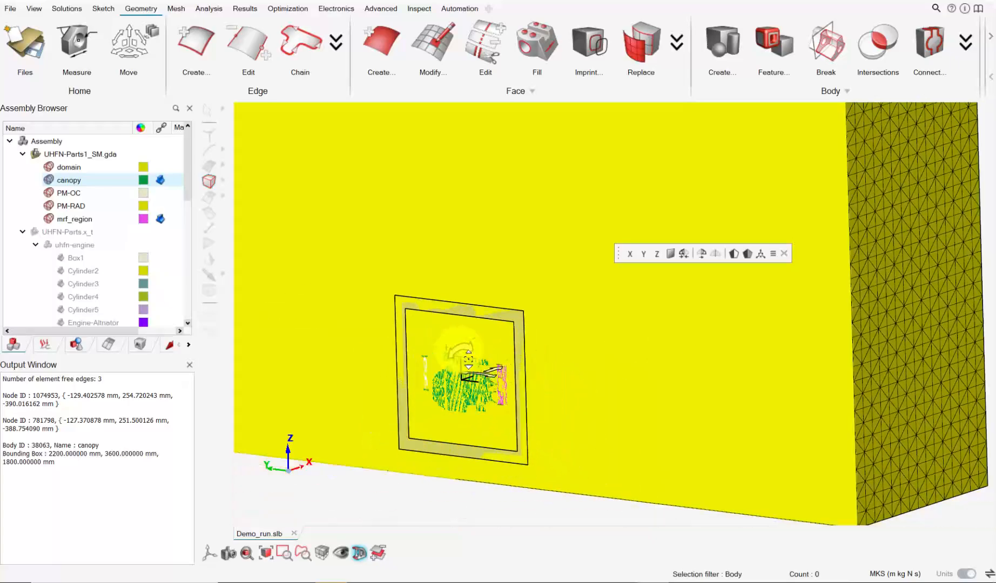
right_drag(554, 330, 669, 367)
middle_drag(681, 368, 658, 379)
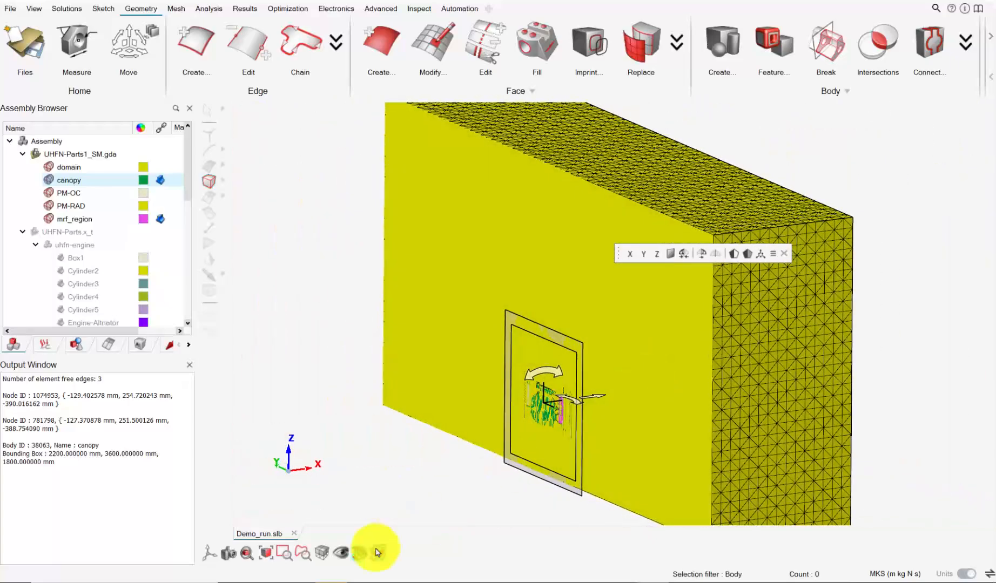
click(362, 553)
- Merge the domain and canopy mesh bodies, and colour the merged domain body light blue
scroll(474, 406, down, 3)
right_drag(485, 411, 533, 413)
mouse_move(533, 412)
middle_down()
mouse_move(559, 411)
mouse_move(545, 423)
middle_up()
click(72, 167)
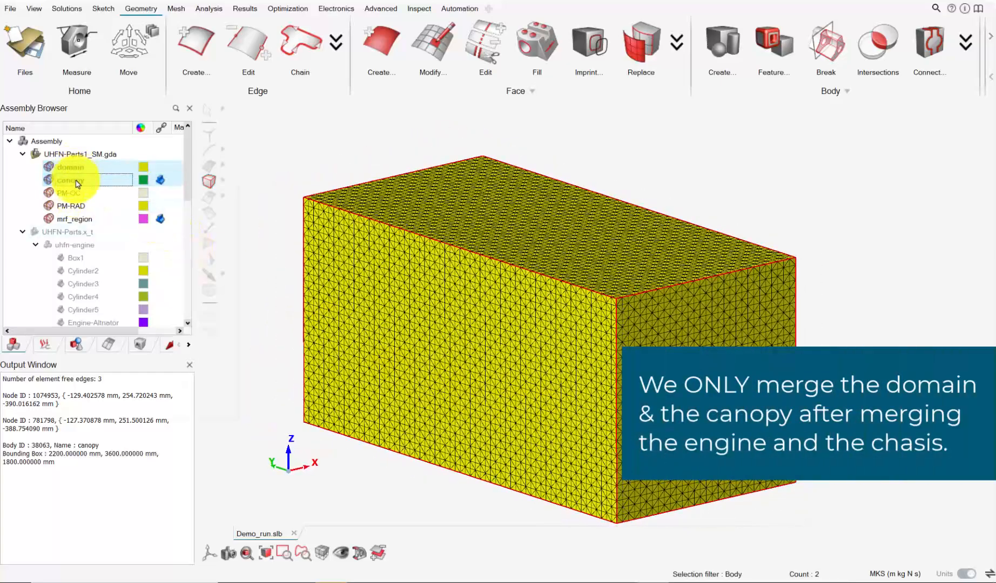
right_click(77, 183)
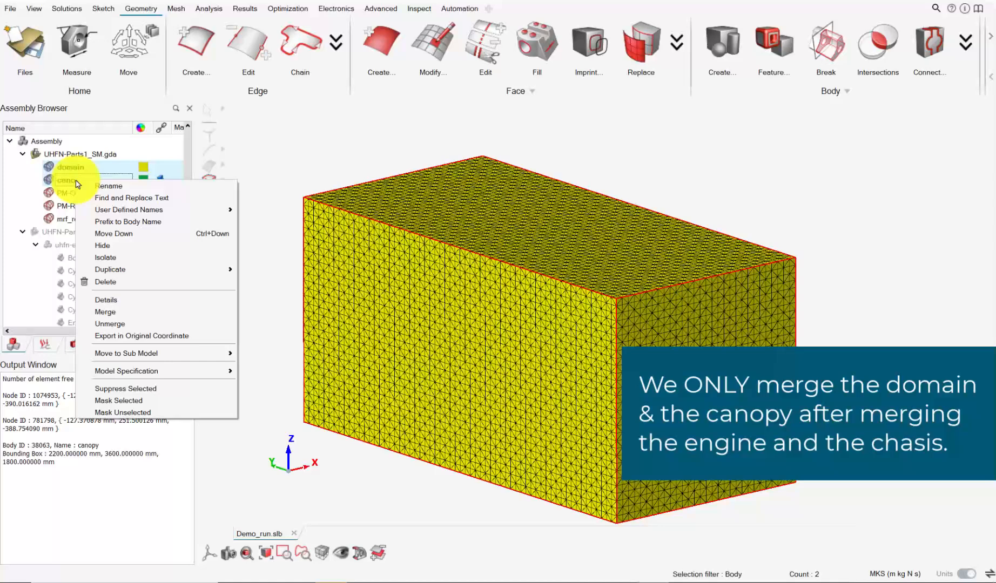
click(139, 312)
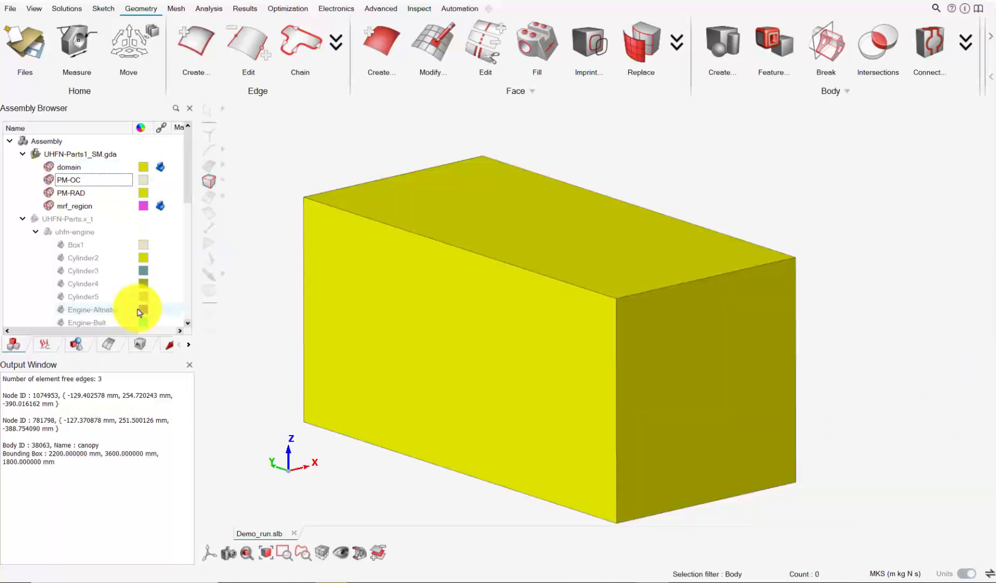
click(143, 167)
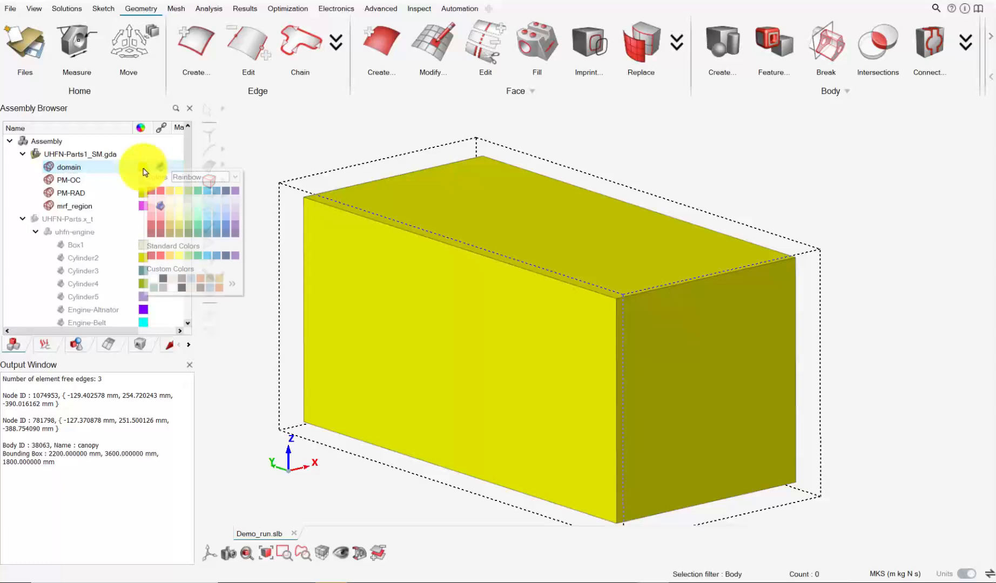
click(207, 197)
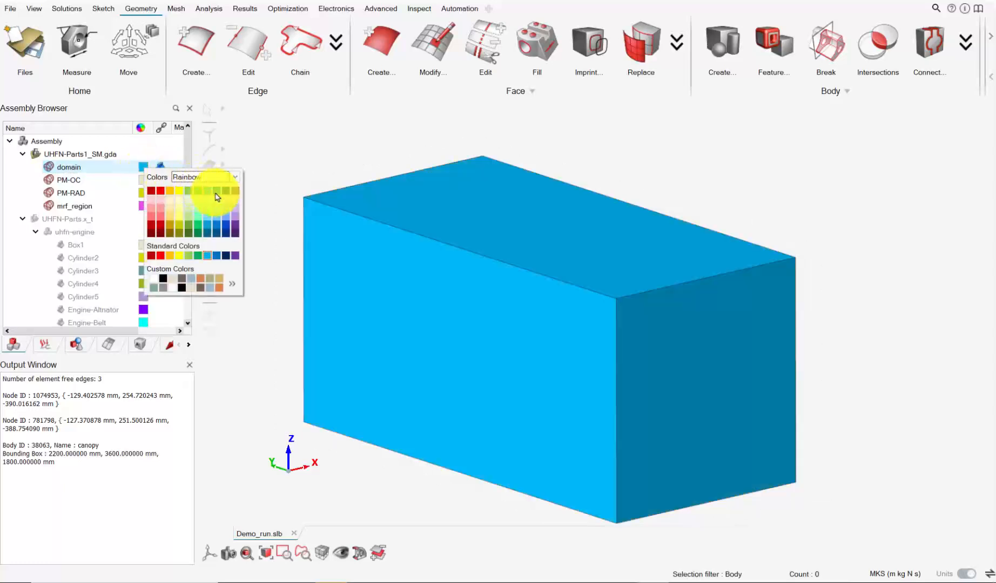
- Section the merged domain body and examine the canopy interior, including the PM-OC, PM-RAD and mrf_region parts
click(359, 552)
scroll(553, 406, up, 5)
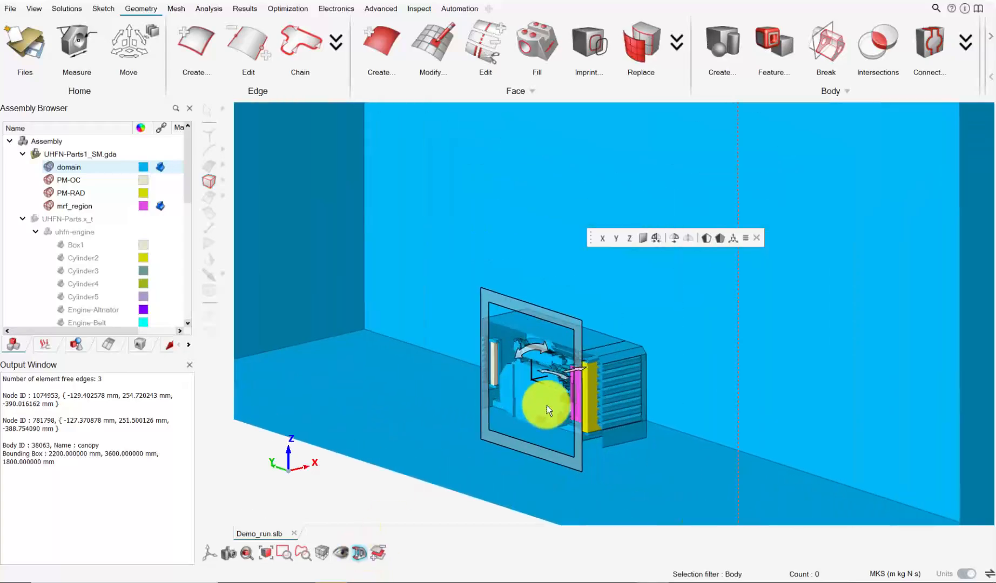
middle_drag(524, 395, 553, 369)
scroll(372, 225, up, 5)
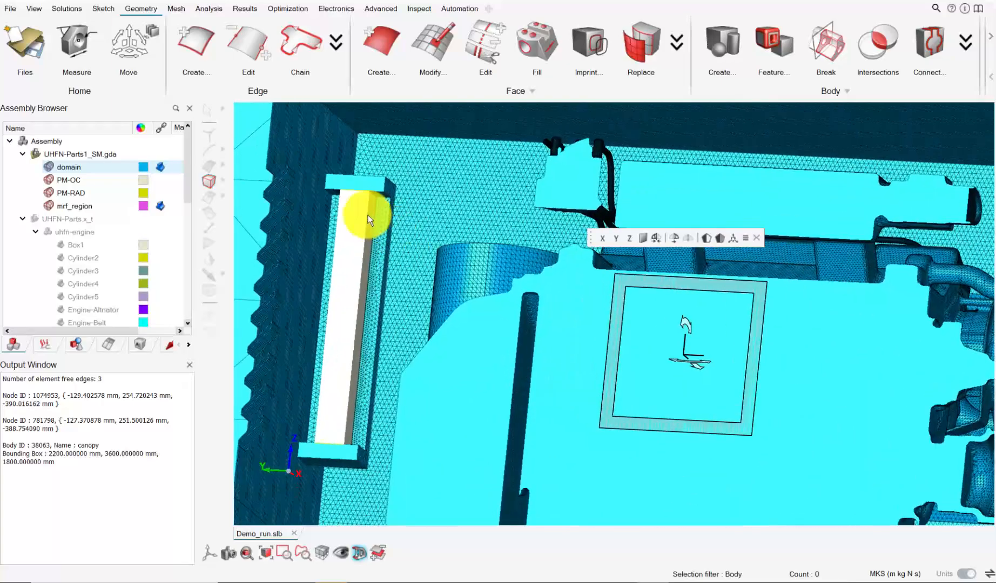
scroll(362, 204, down, 10)
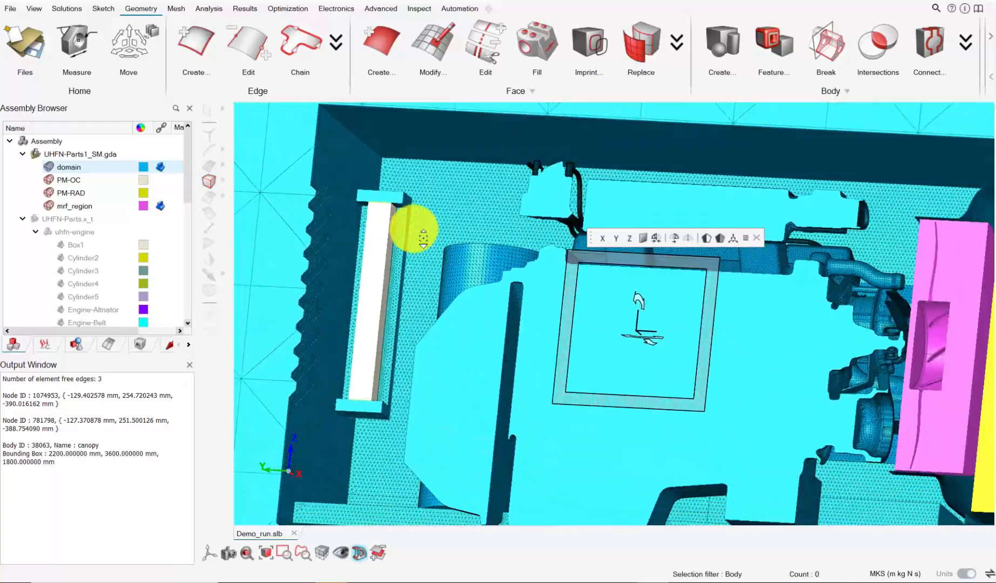
scroll(423, 238, down, 5)
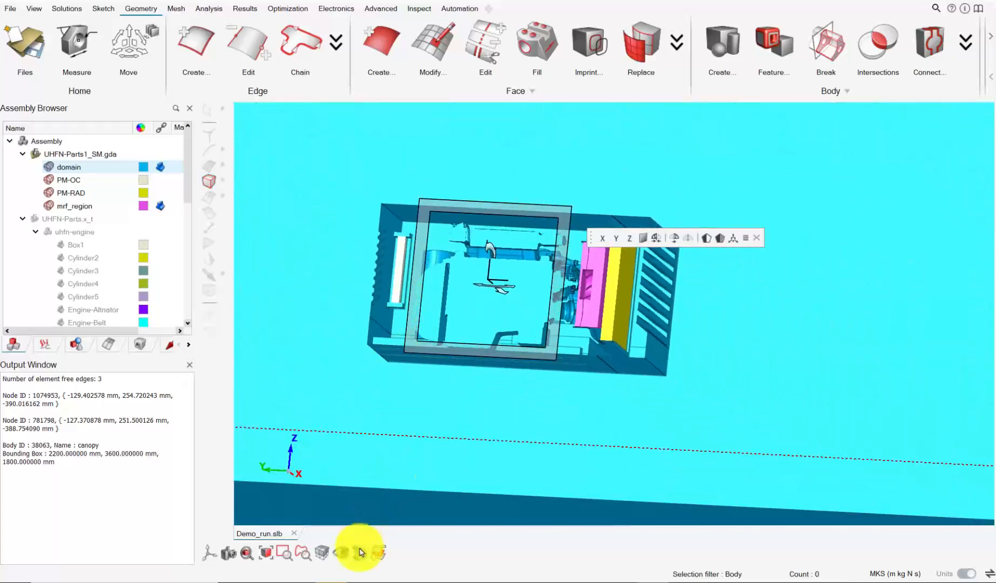
click(361, 552)
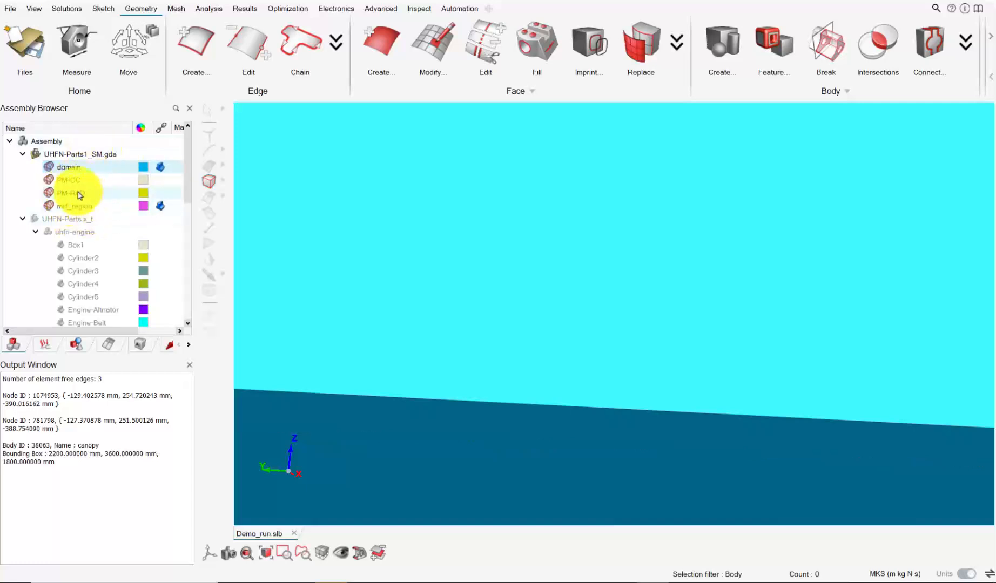
- Hide the domain body to expose PM-OC, PM-RAD and mrf_region
click(52, 170)
click(47, 169)
scroll(492, 242, down, 2)
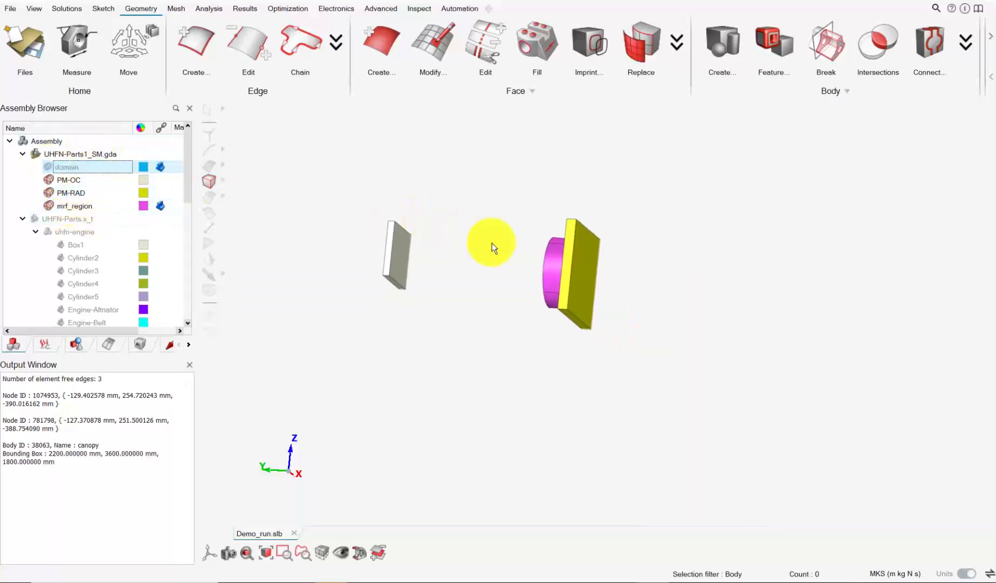
right_drag(493, 242, 507, 303)
middle_drag(507, 303, 470, 310)
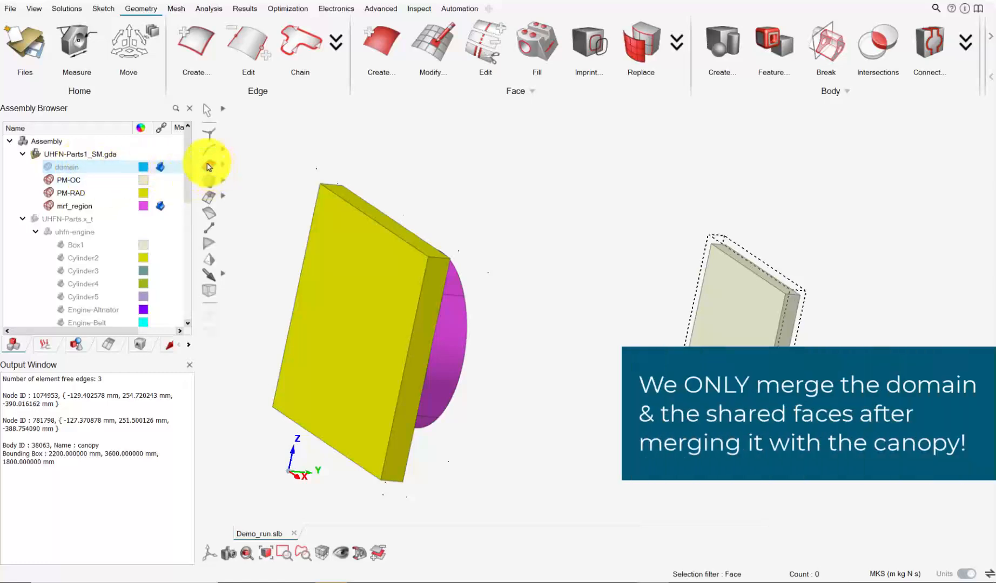
- Select the two large opposite faces of both PM-RAD and PM-OC
click(207, 164)
click(347, 276)
middle_drag(347, 275, 377, 258)
click(350, 257)
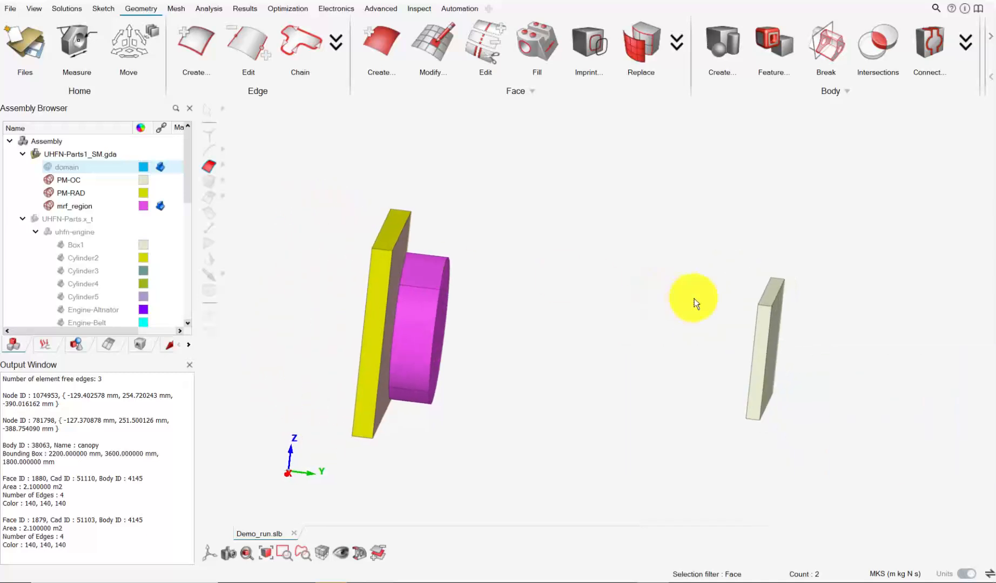
middle_drag(695, 303, 640, 281)
middle_drag(266, 270, 506, 323)
click(572, 323)
click(570, 335)
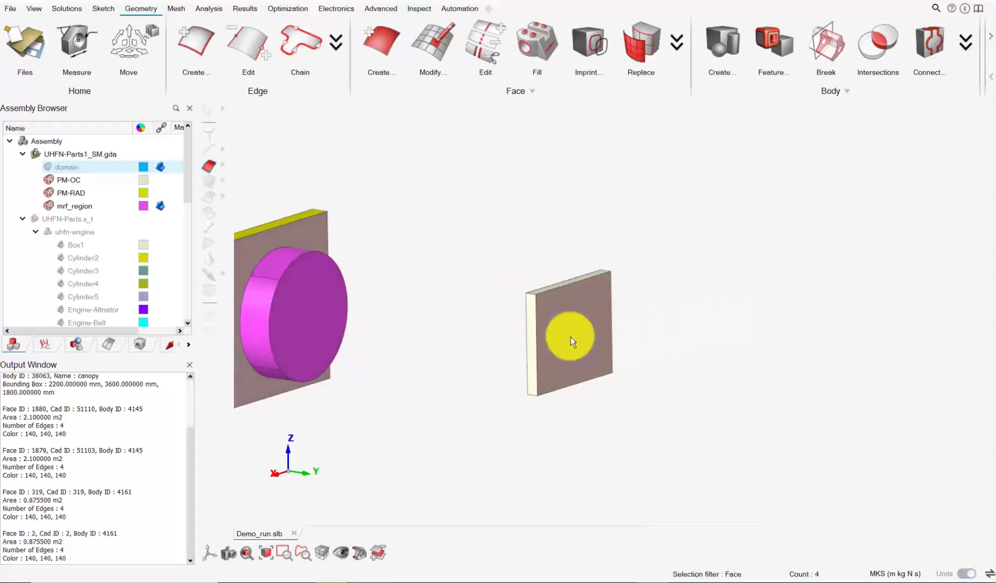
- Create a body from the selected PM-RAD and PM-OC faces with the Duplicate and make shared faces option
click(186, 10)
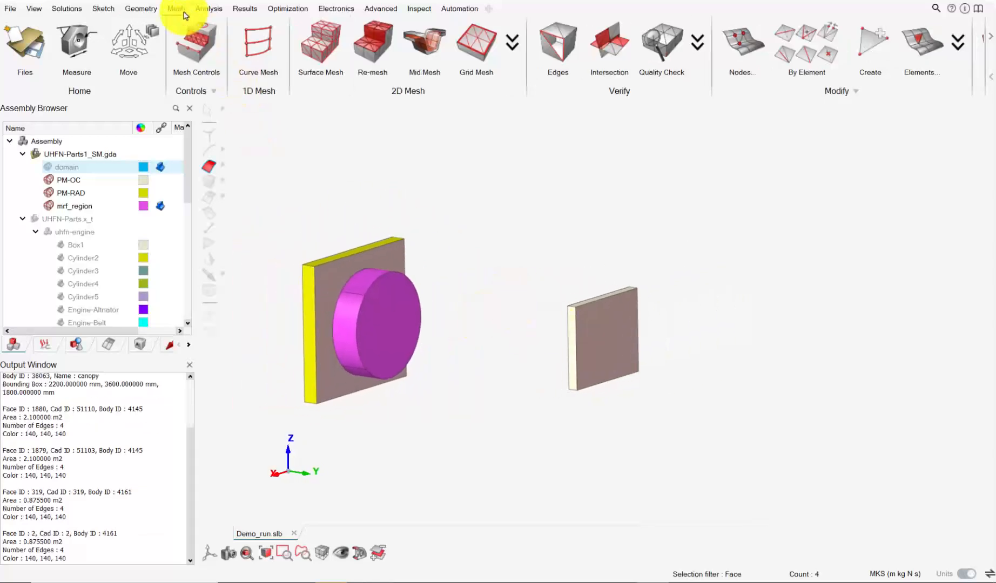
click(139, 8)
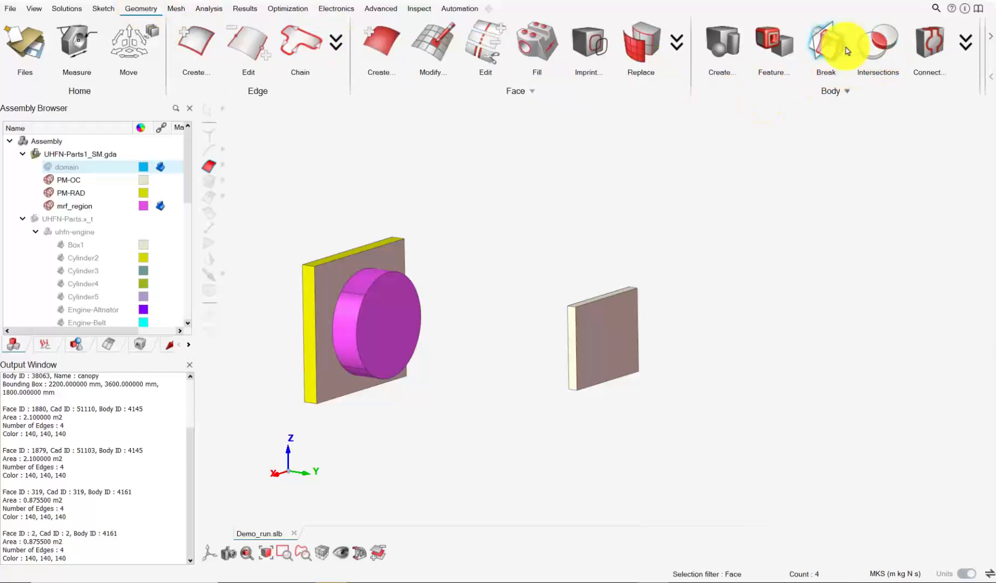
click(723, 41)
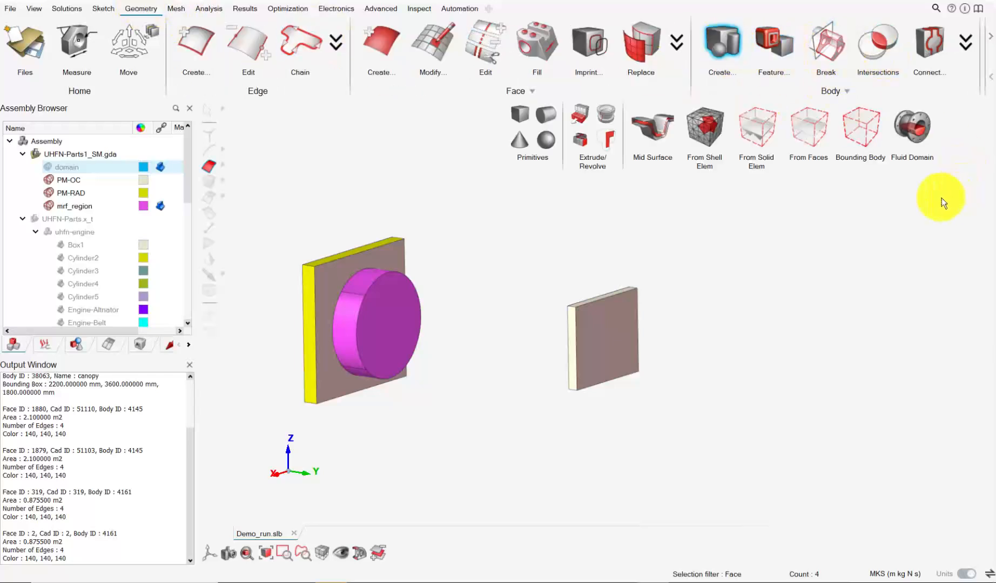
click(821, 136)
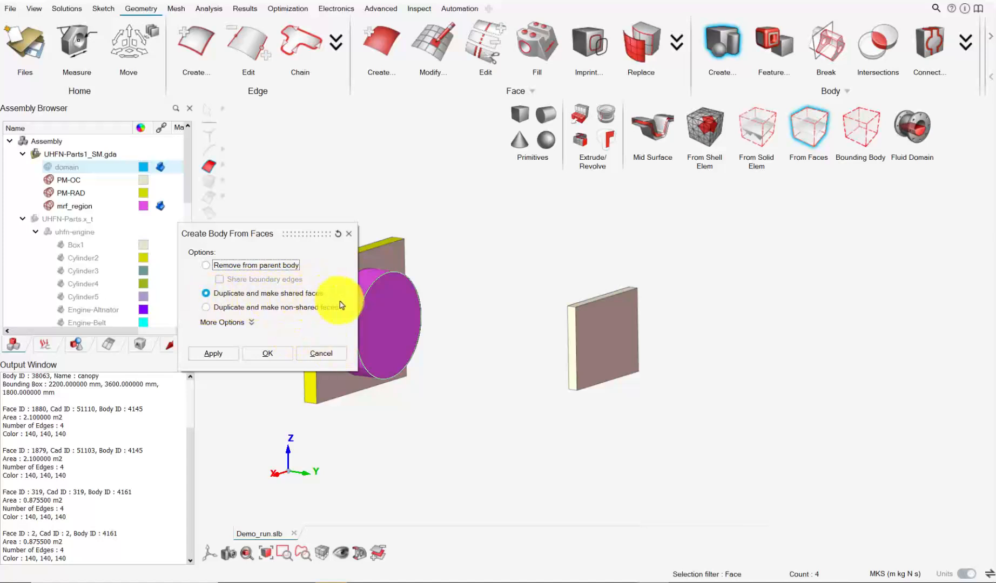
click(273, 359)
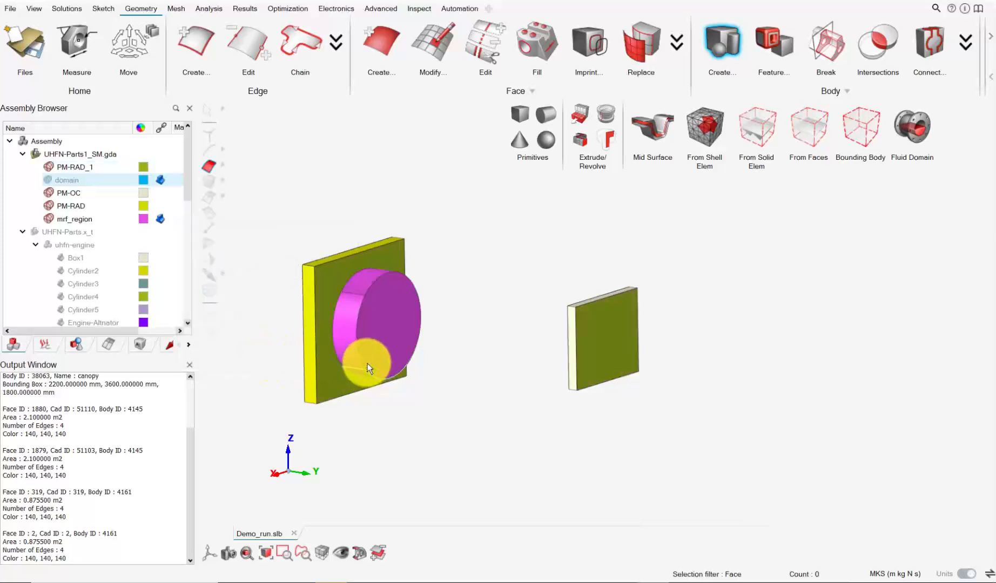
middle_drag(367, 368, 250, 306)
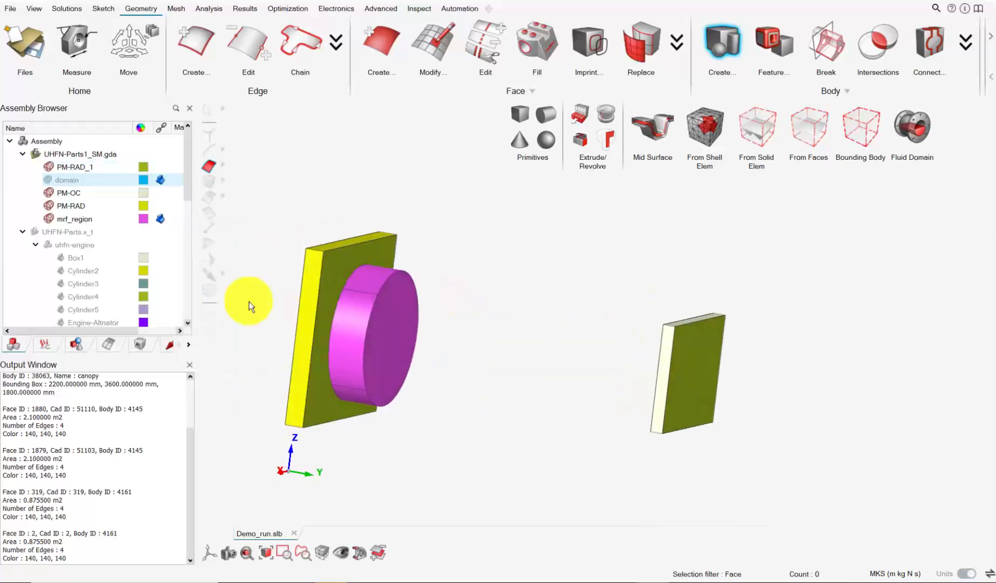
- Show the domain body again and merge it with PM-RAD_1
click(48, 181)
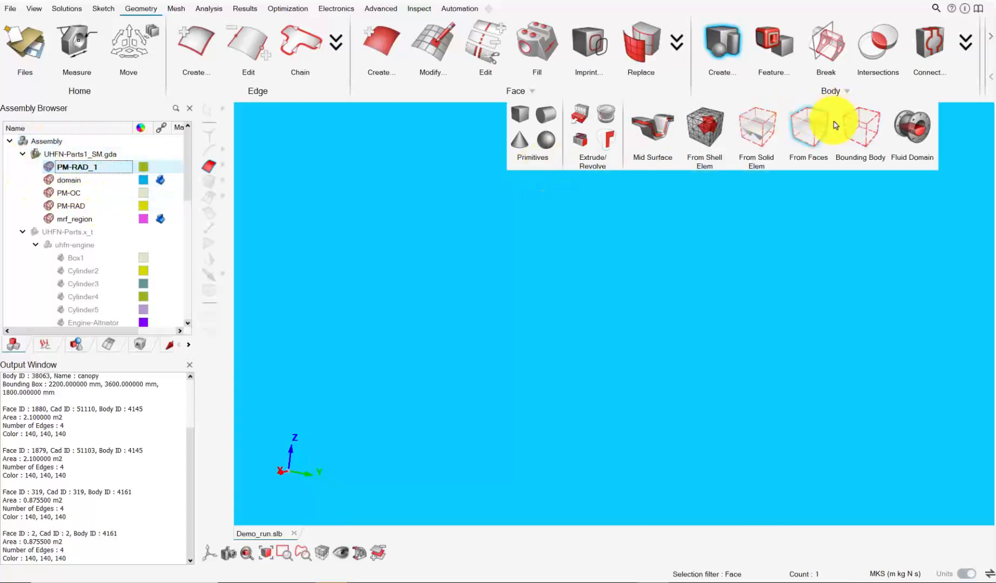
right_click(73, 186)
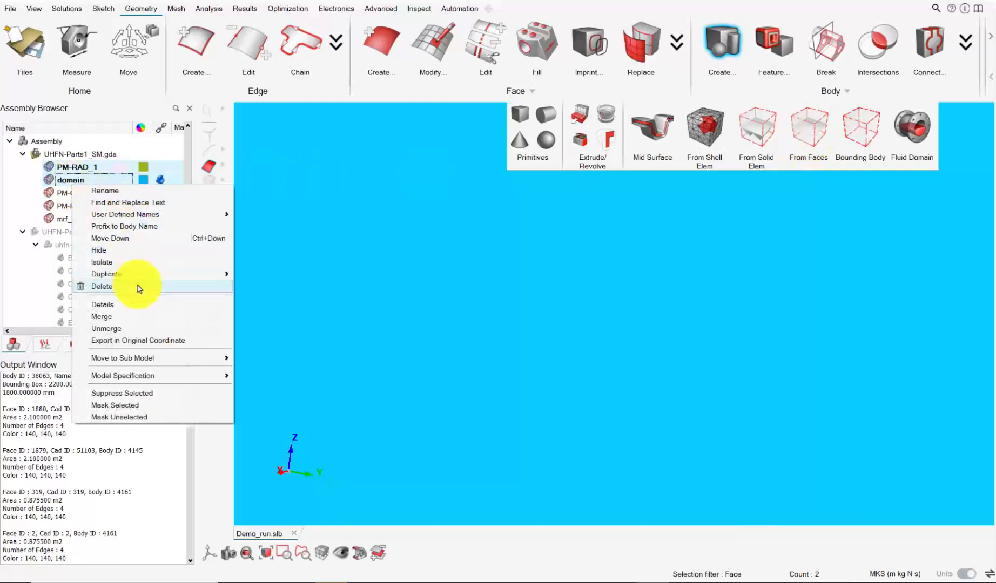
click(132, 316)
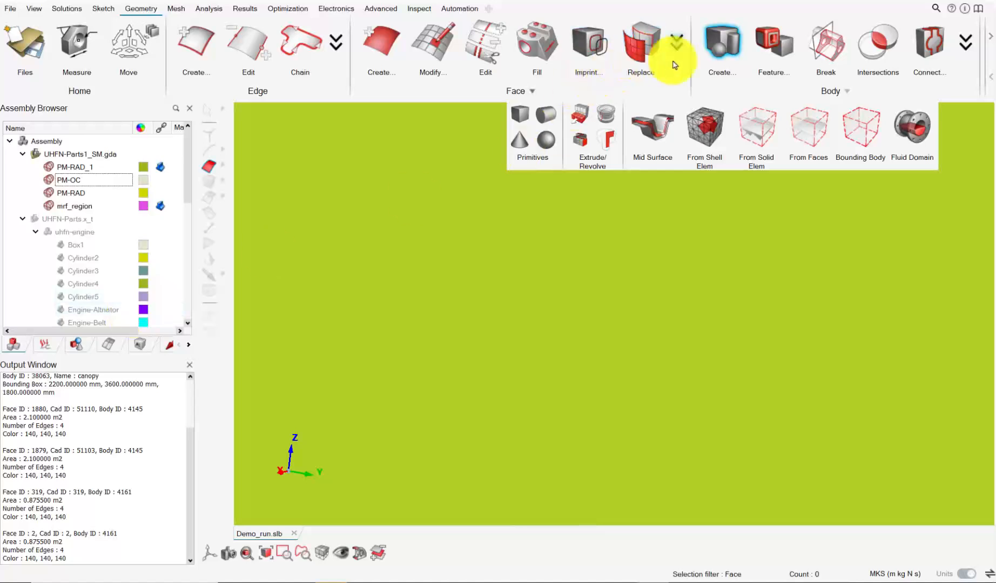
- Rename the merged PM-RAD_1 body as domain and colour it light blue
click(711, 53)
right_click(89, 168)
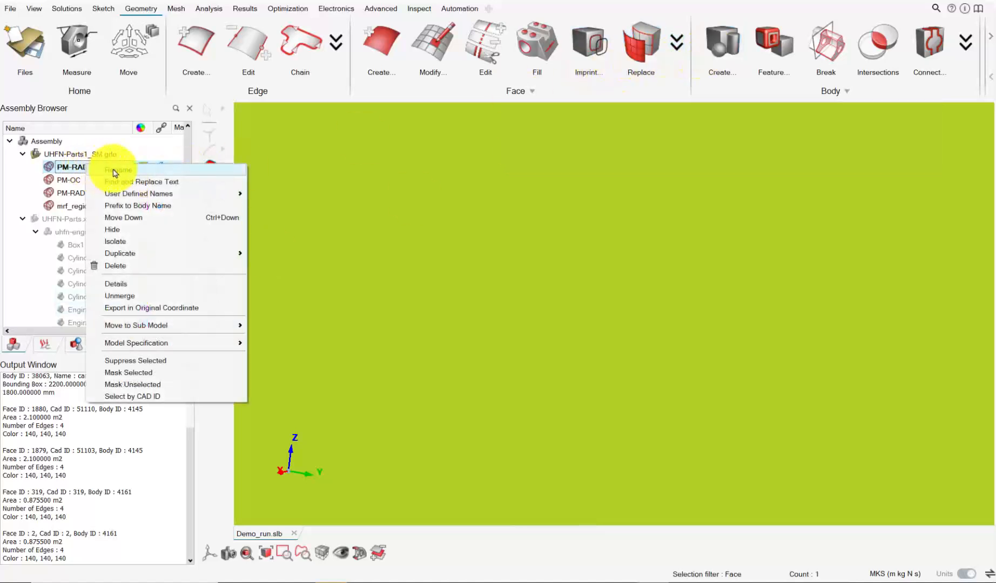
click(114, 171)
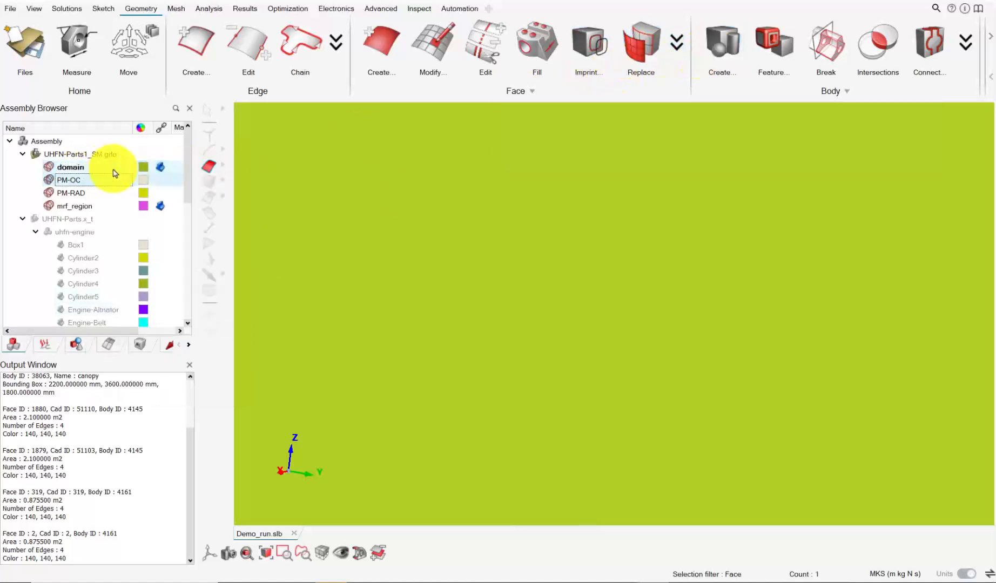
click(144, 166)
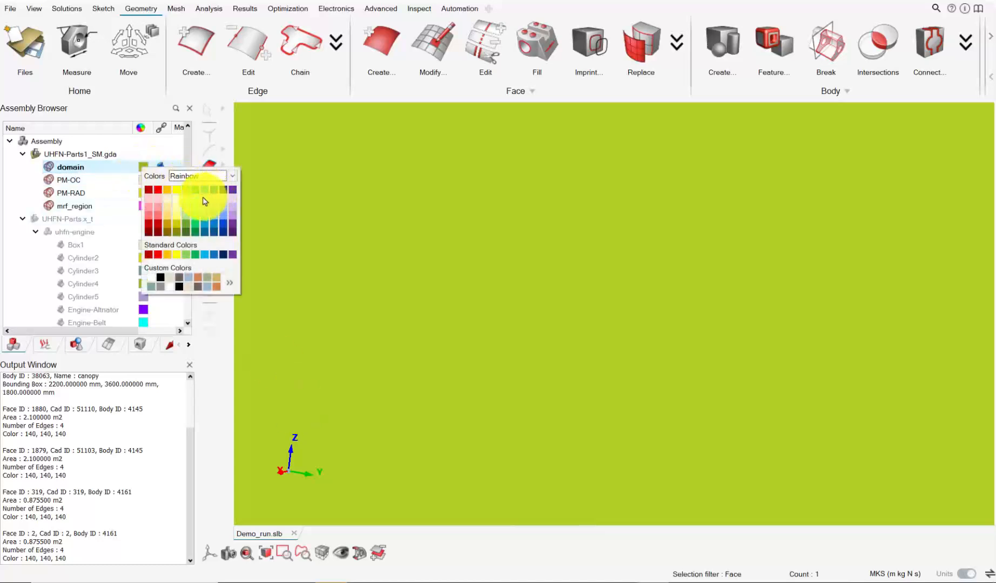
click(205, 190)
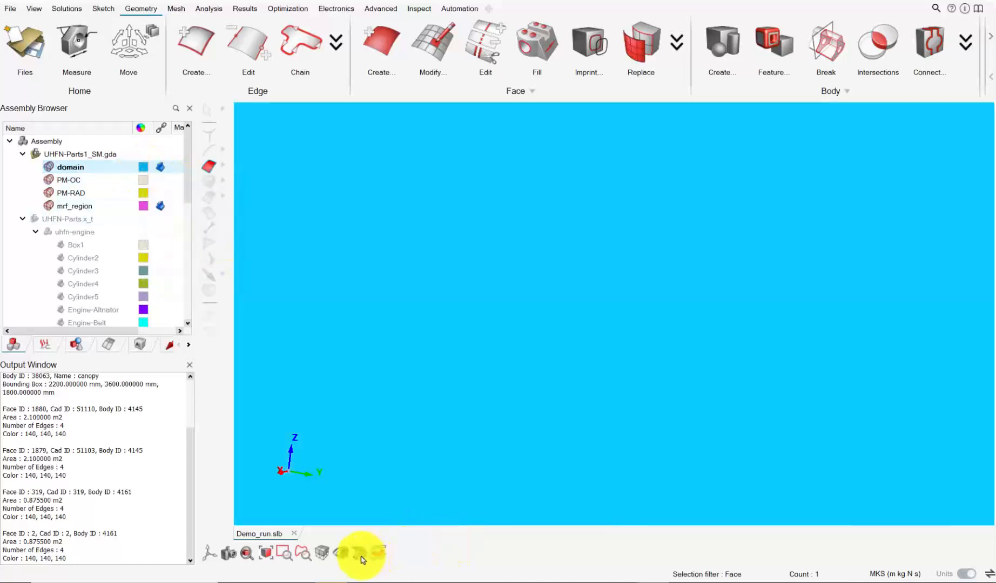
- Section the domain body, display its mesh, and examine the region around PM-RAD
click(360, 554)
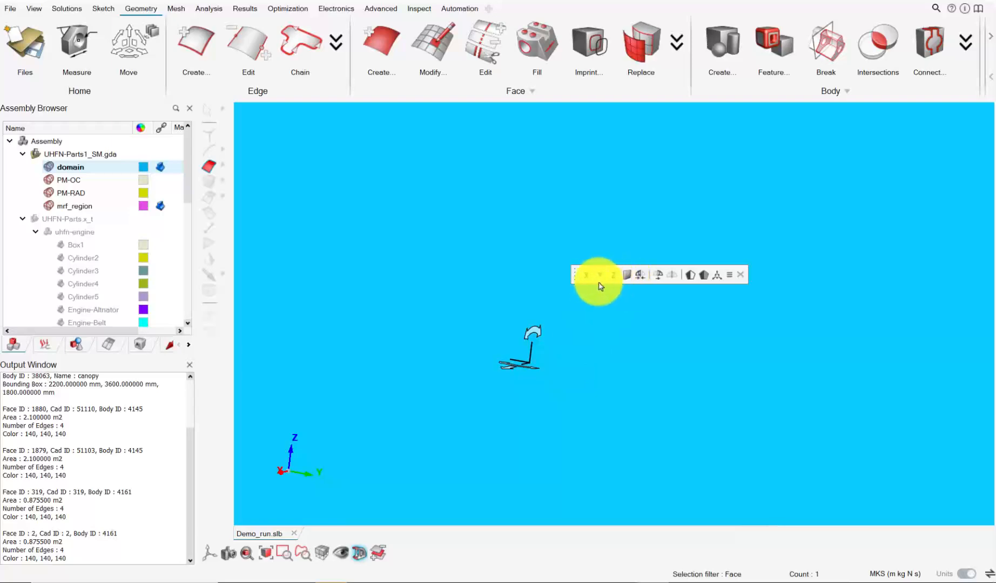
click(660, 275)
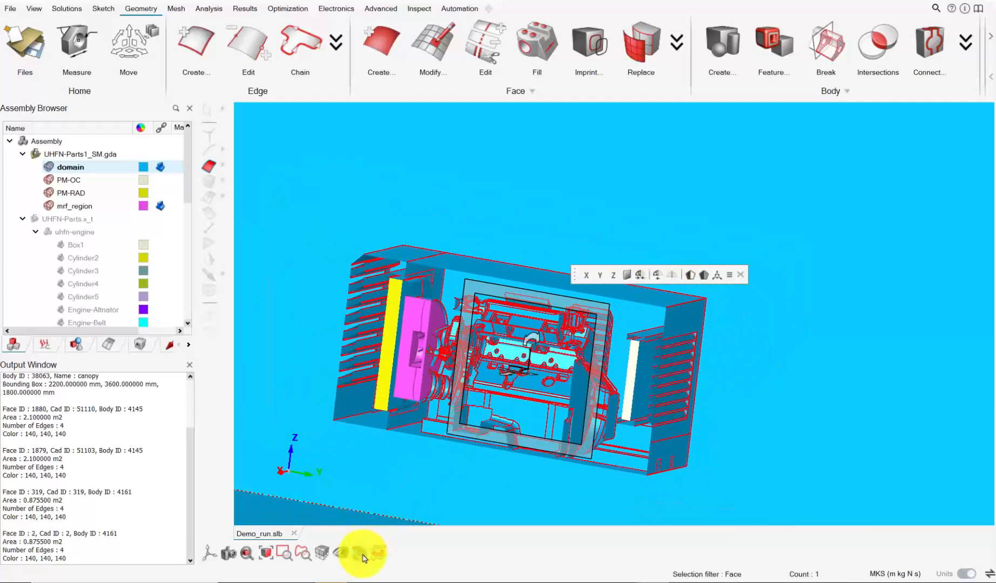
click(361, 554)
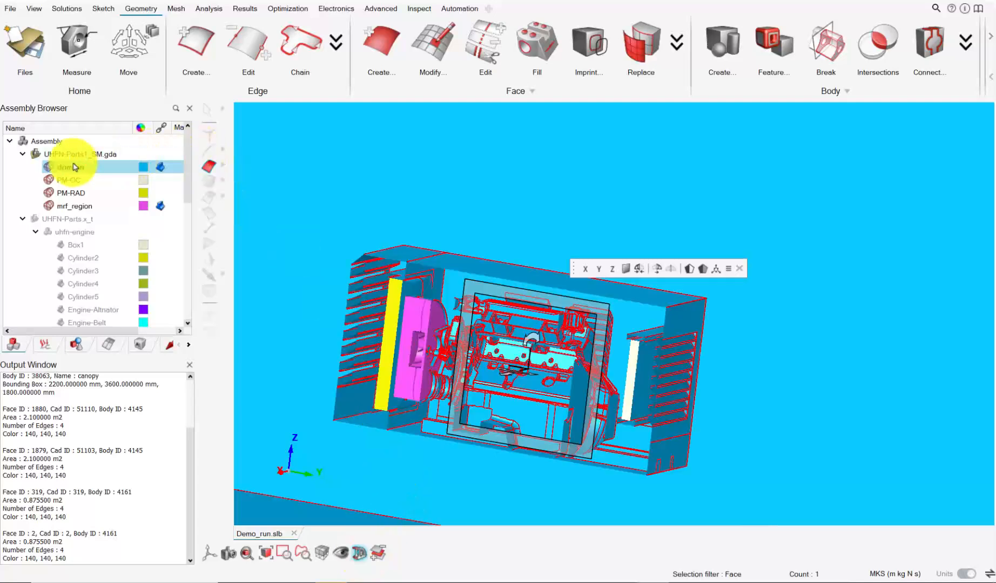
scroll(405, 281, up, 10)
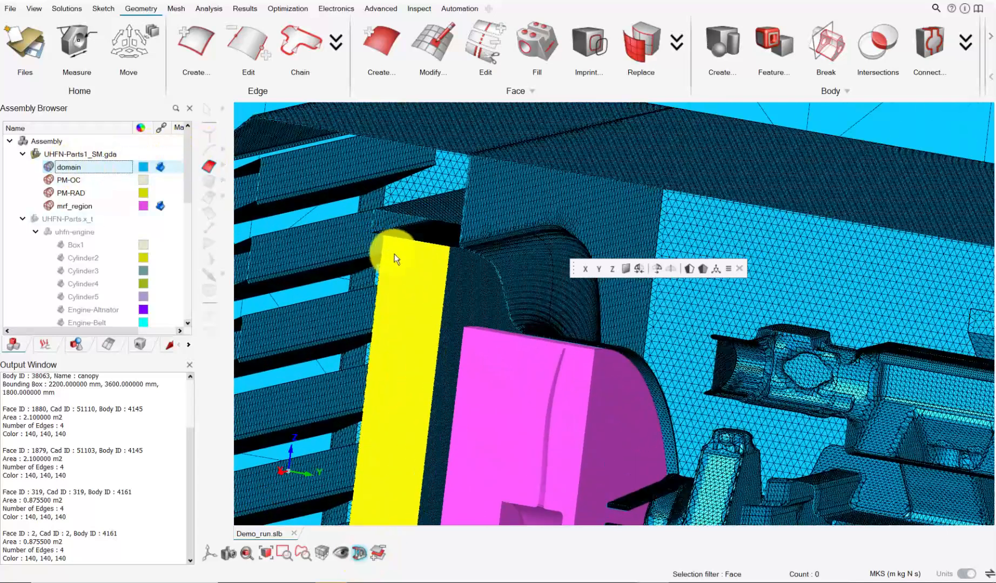
scroll(394, 253, up, 8)
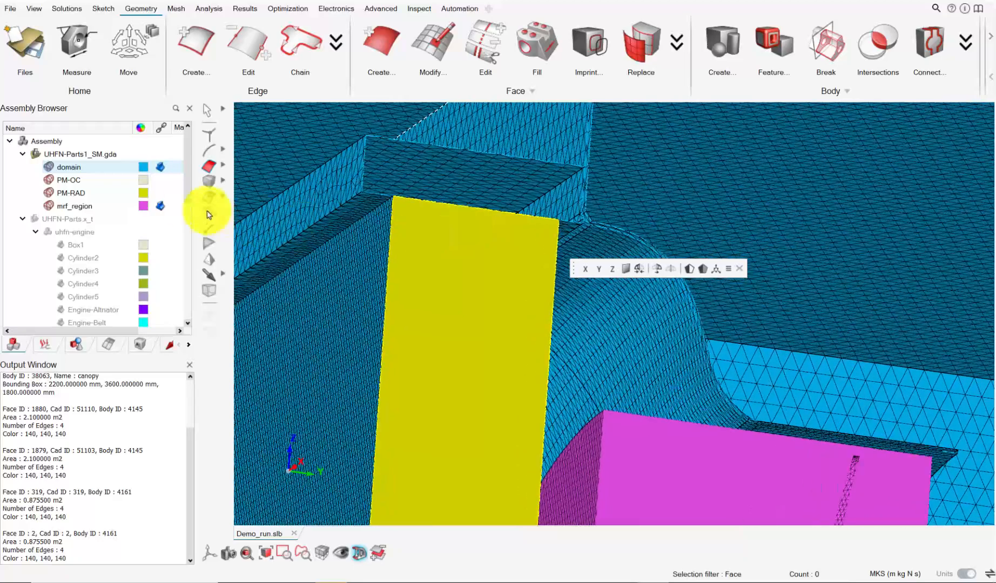
- Colour PM-RAD green and inspect where its edges meet the surrounding domain mesh
click(143, 194)
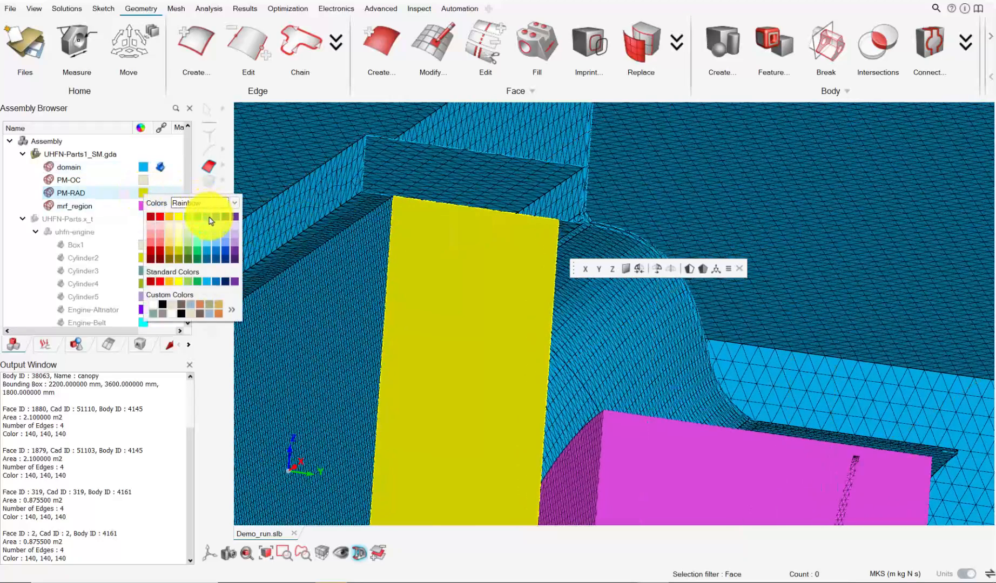
click(195, 220)
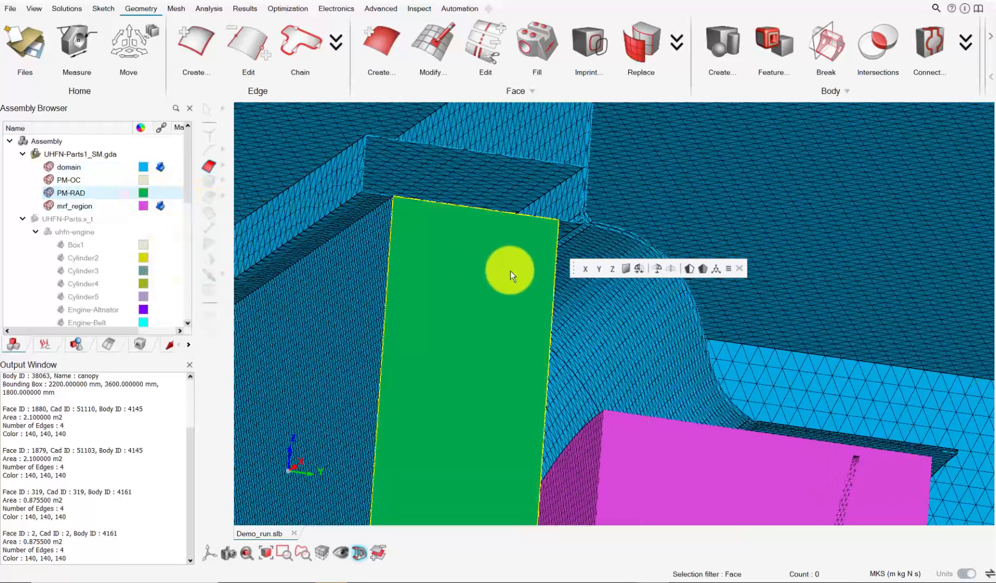
middle_drag(510, 270, 429, 311)
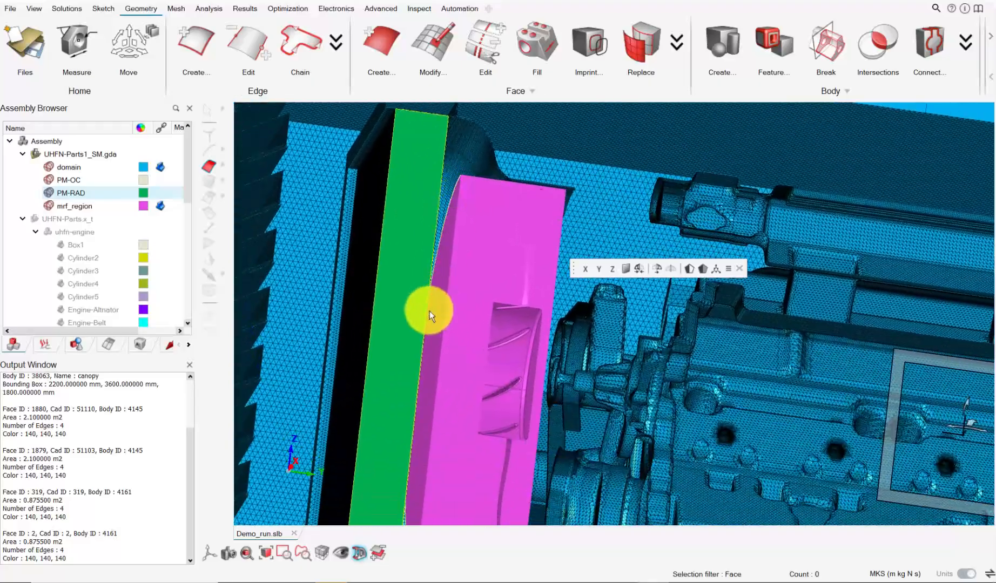
scroll(429, 311, down, 1)
middle_drag(413, 149, 422, 227)
scroll(422, 227, up, 10)
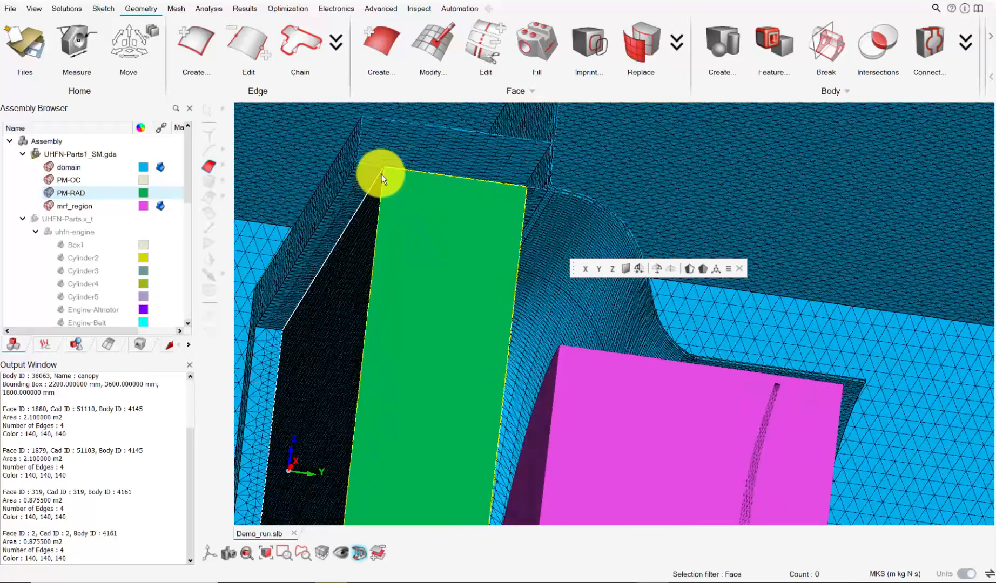
middle_drag(381, 174, 428, 167)
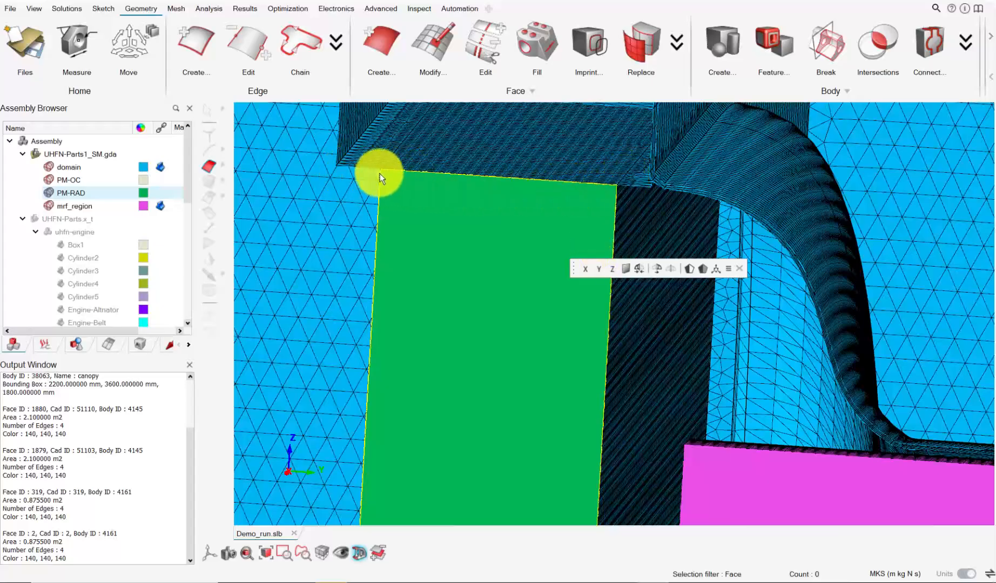
middle_drag(561, 204, 622, 394)
- Colour PM-OC light green and inspect its lower edge against the domain mesh
click(142, 180)
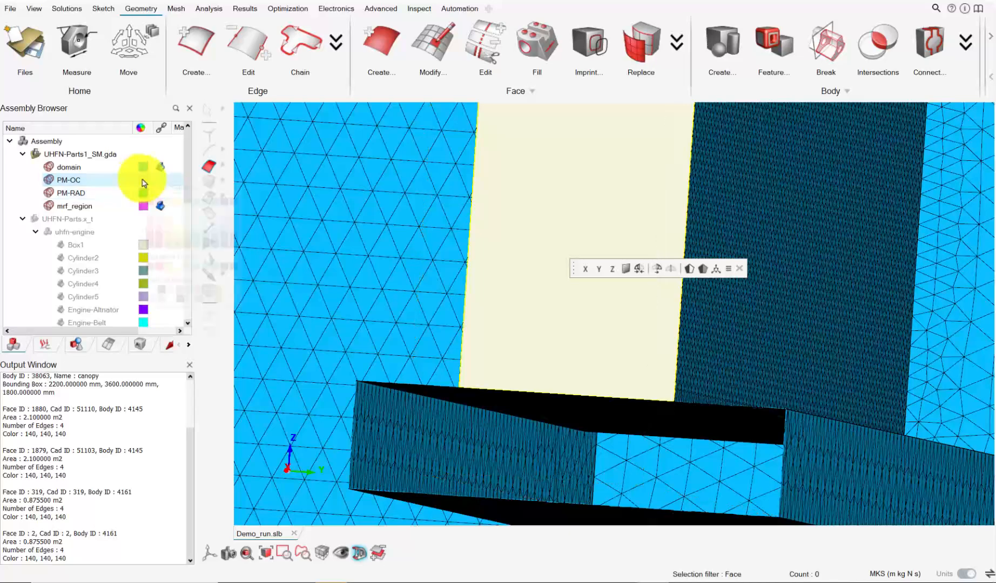
click(142, 179)
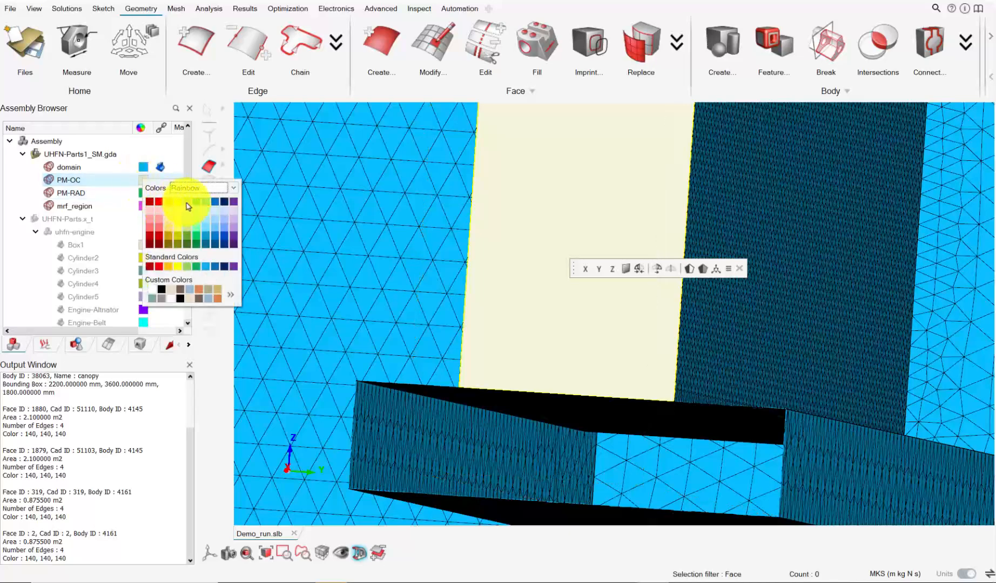
click(188, 206)
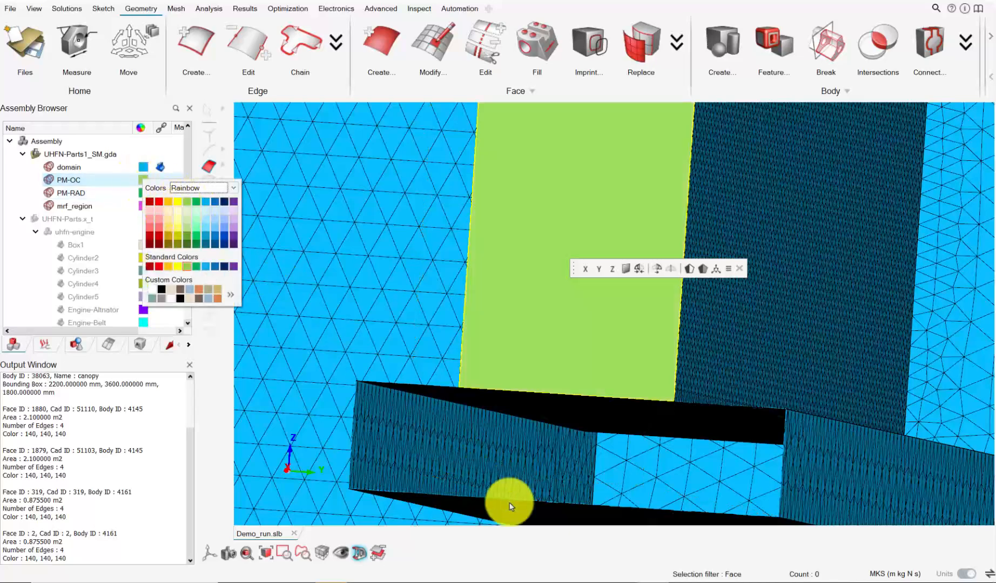
click(486, 540)
middle_drag(642, 345, 698, 212)
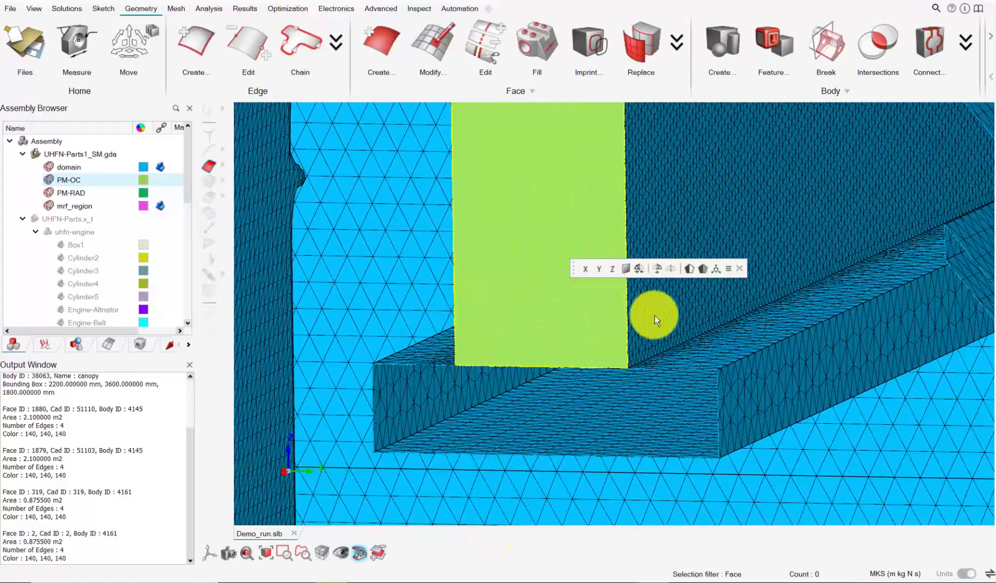
scroll(440, 266, down, 2)
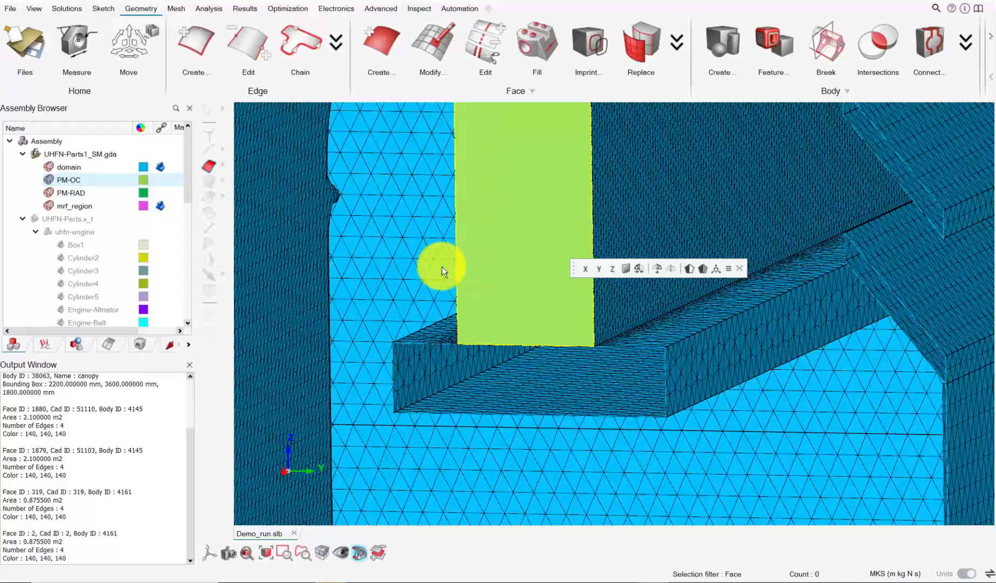
middle_drag(543, 325, 799, 326)
- Inspect the sectioned mrf_region, remove the section view, and hide the domain body
scroll(542, 290, down, 6)
scroll(451, 286, up, 5)
scroll(400, 268, up, 4)
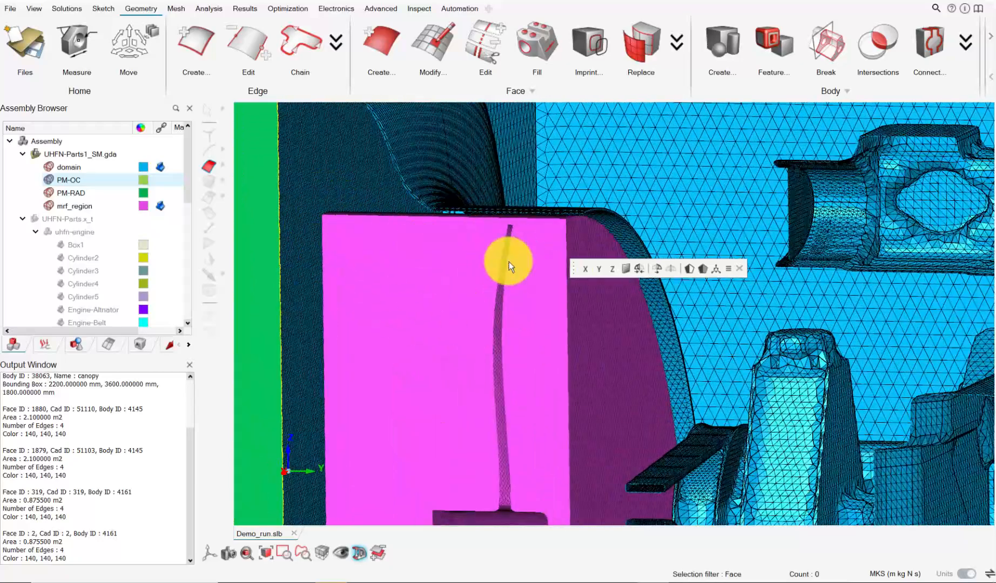
click(357, 559)
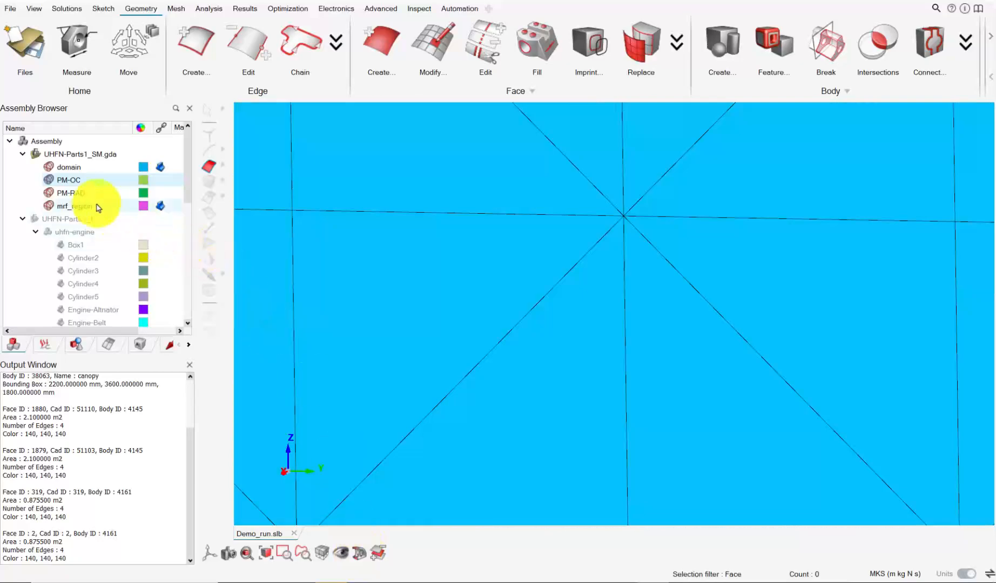
click(49, 167)
scroll(471, 278, down, 2)
middle_drag(453, 302, 535, 227)
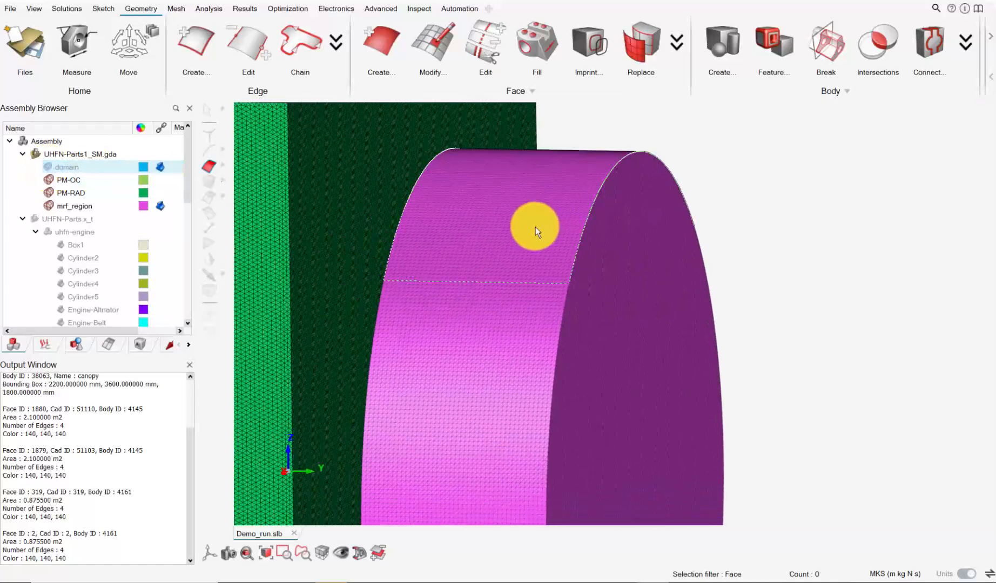
- Select all six faces of mrf_region, covering the four curved side faces and both circular end faces
click(506, 242)
click(509, 326)
click(608, 305)
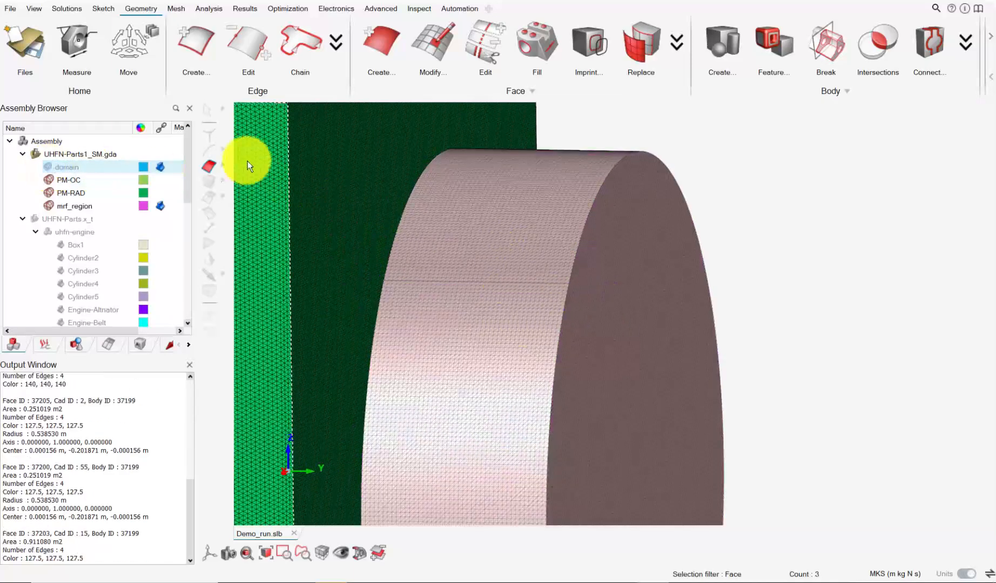
middle_drag(251, 160, 493, 396)
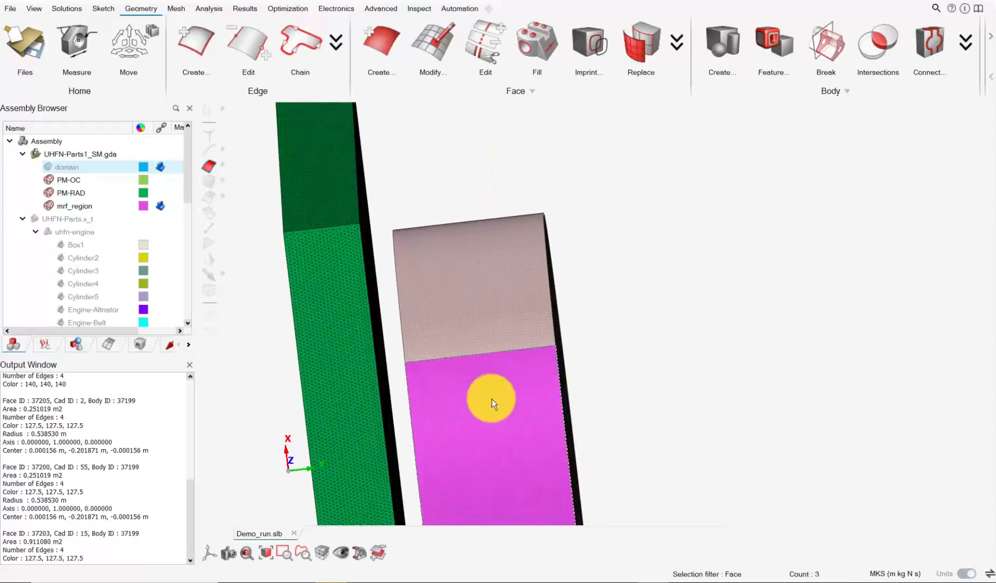
click(516, 437)
middle_drag(515, 437, 506, 324)
click(535, 428)
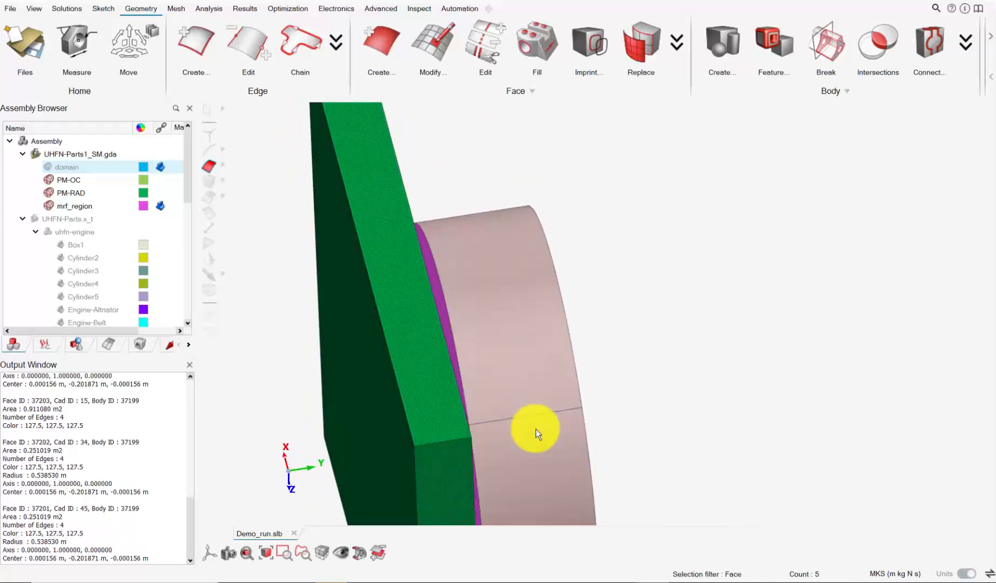
middle_drag(535, 429, 452, 333)
click(426, 298)
scroll(543, 326, down, 3)
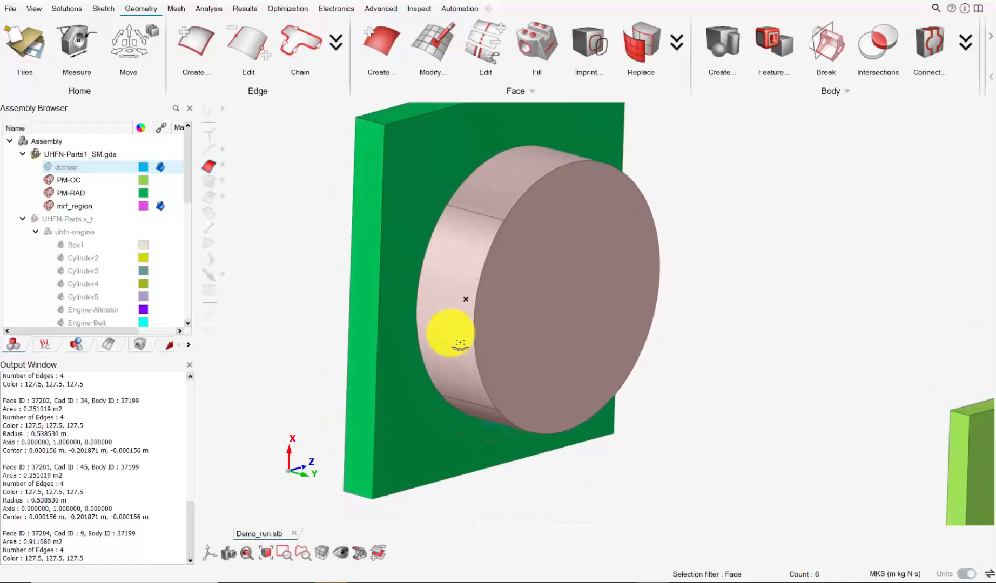
- Create a new body from the six selected mrf_region faces, duplicating them as shared faces
click(718, 47)
click(818, 143)
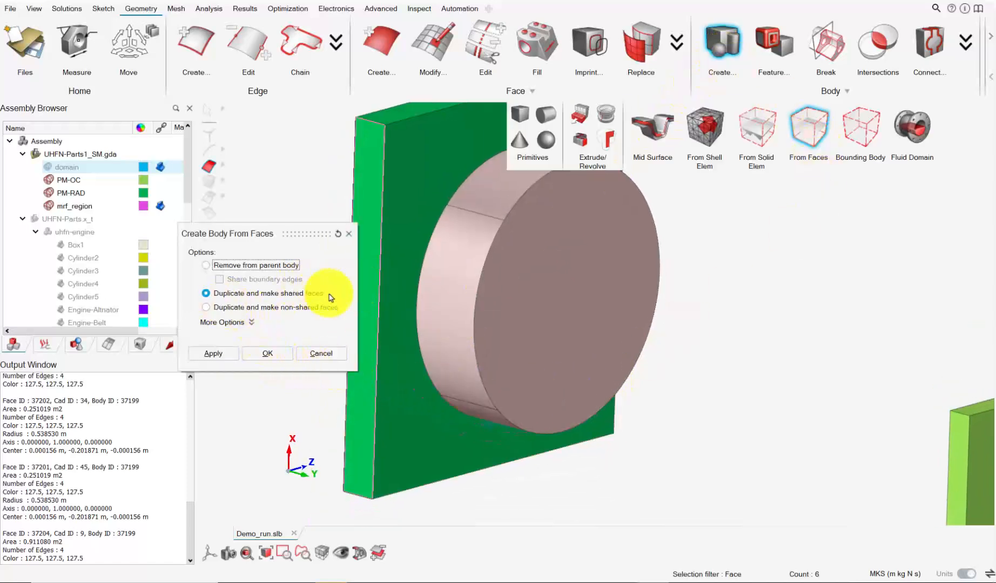
click(270, 354)
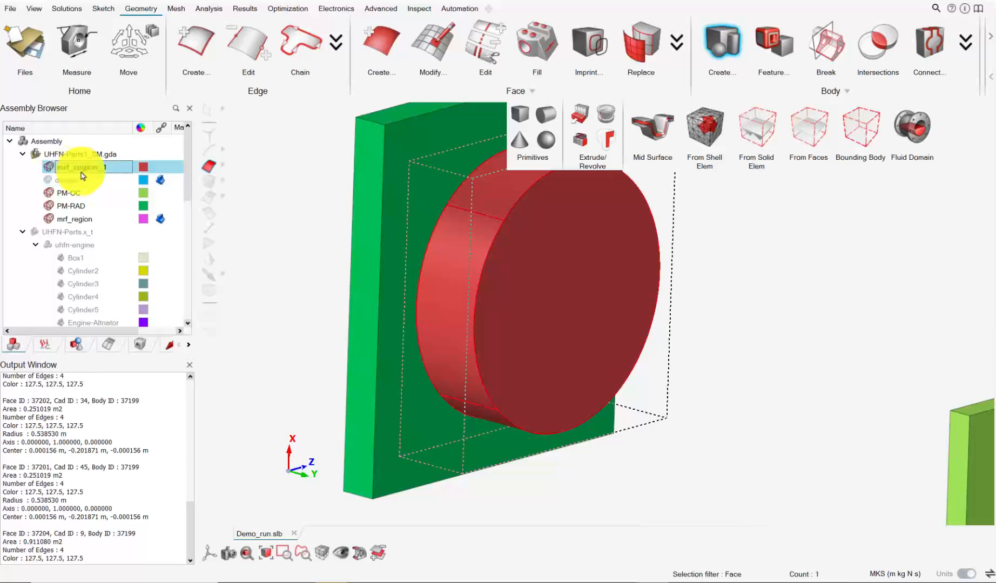
- Merge the domain body with mrf_region_1 into a single body
click(68, 182)
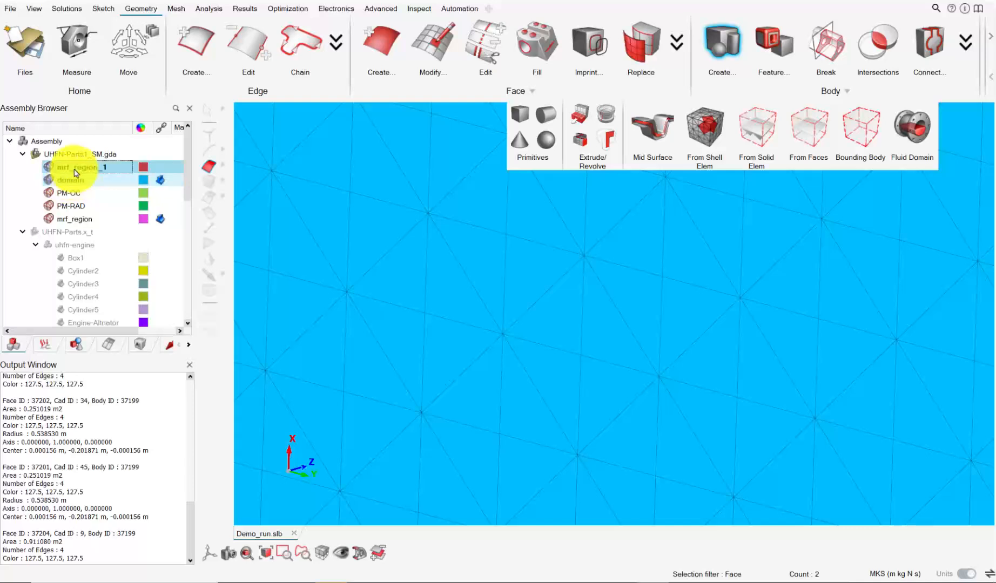
right_click(76, 172)
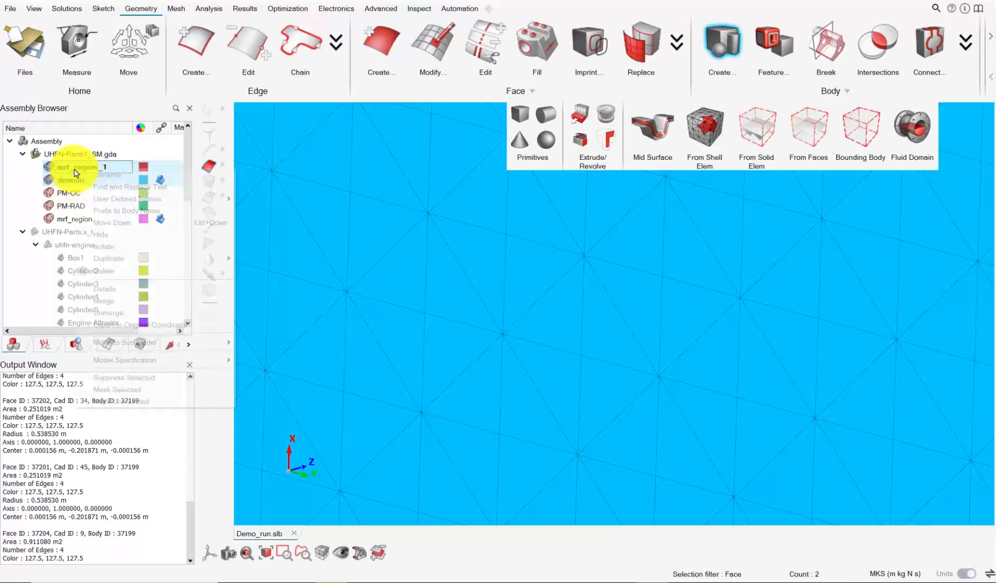
click(113, 302)
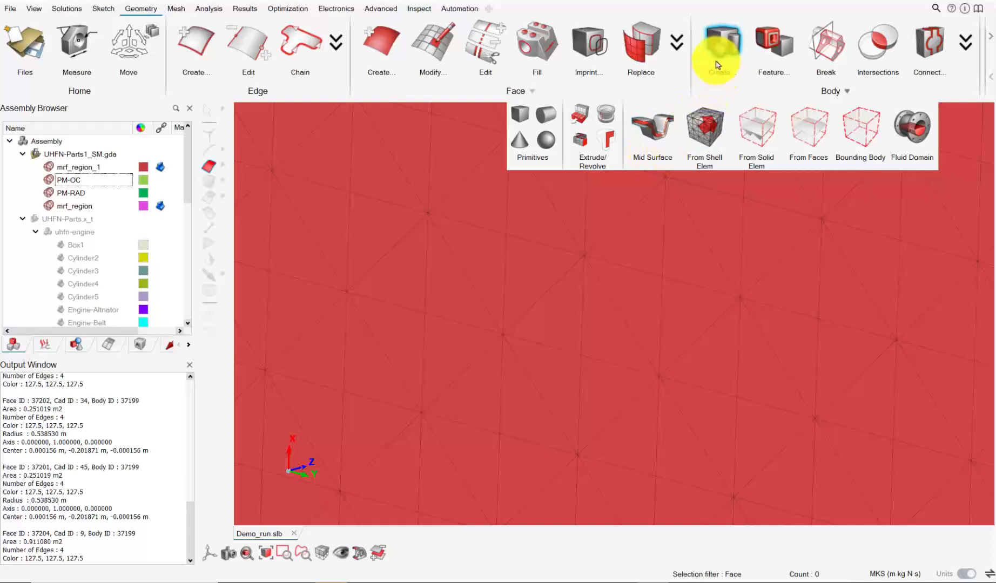
- Colour the merged mrf_region_1 body light blue and rename it domain
click(144, 168)
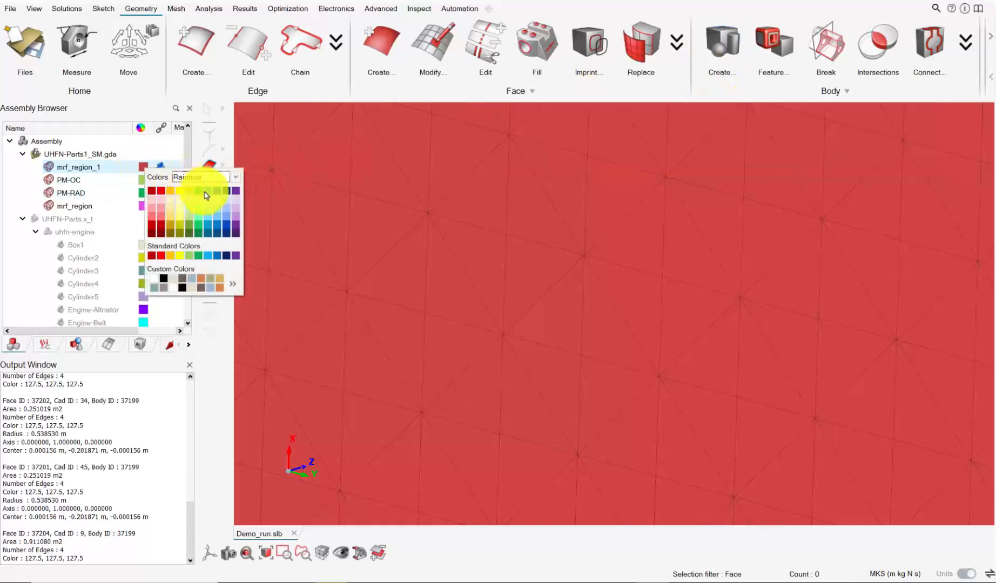
click(207, 191)
right_click(62, 167)
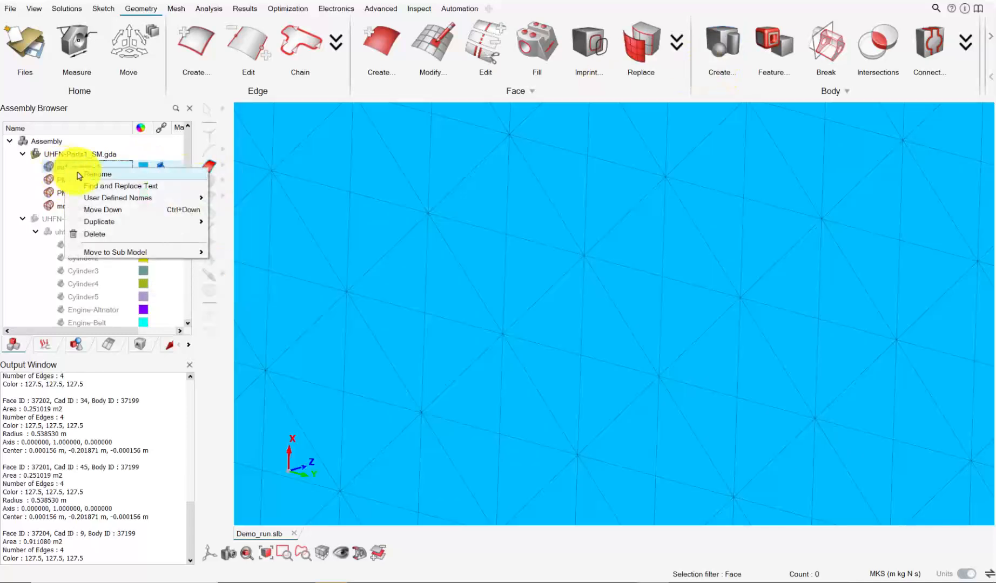
click(79, 174)
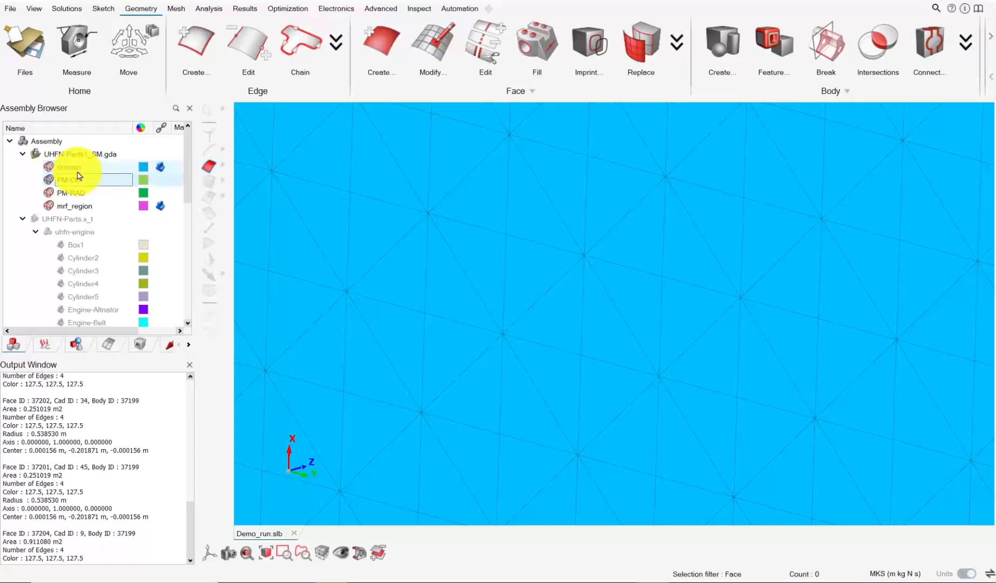
- Section the full model and examine how mrf_region, PM-RAD and PM-OC sit within the domain mesh
scroll(421, 299, down, 2)
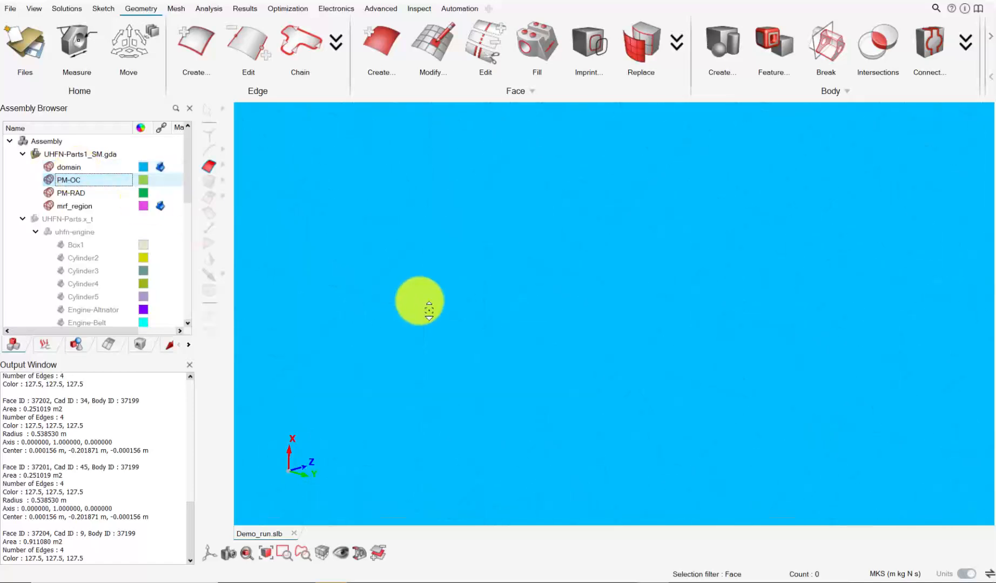
scroll(428, 311, down, 5)
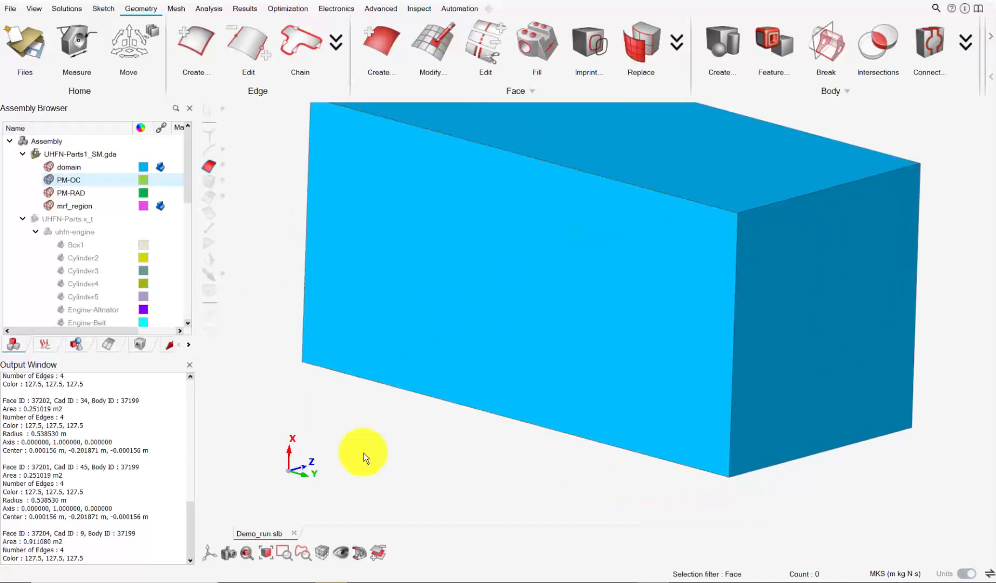
click(359, 553)
middle_drag(515, 300, 489, 276)
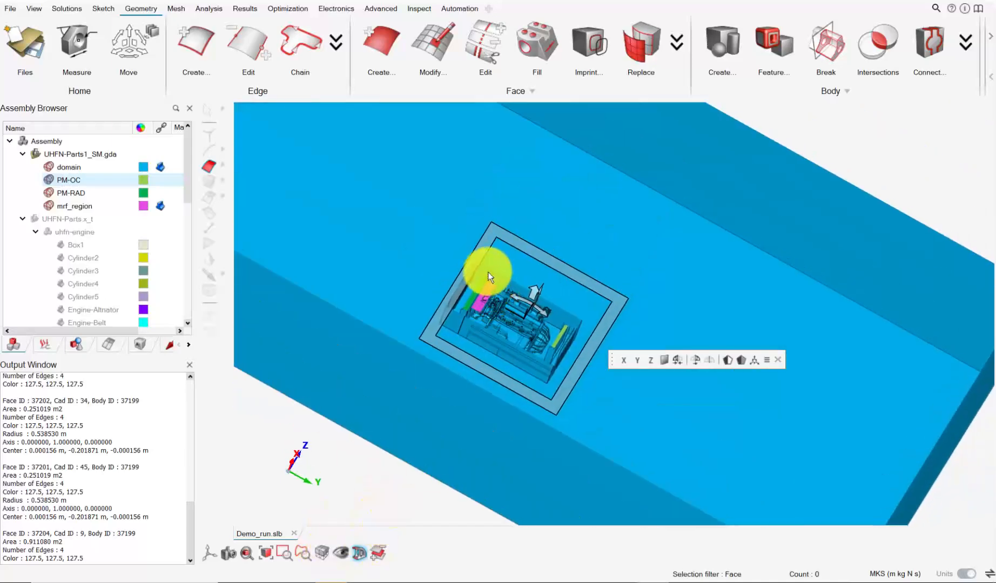
scroll(490, 286, up, 10)
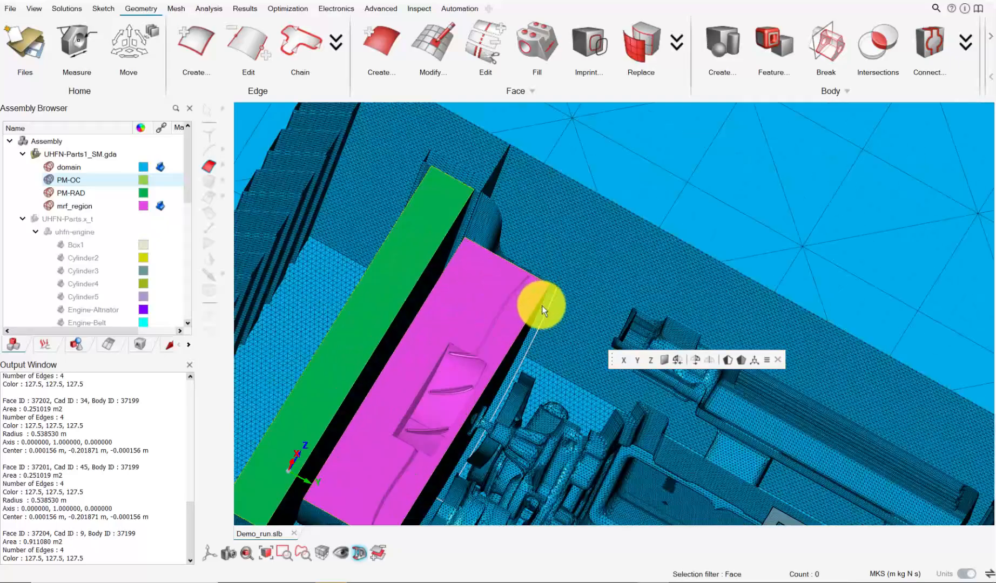
scroll(510, 280, up, 6)
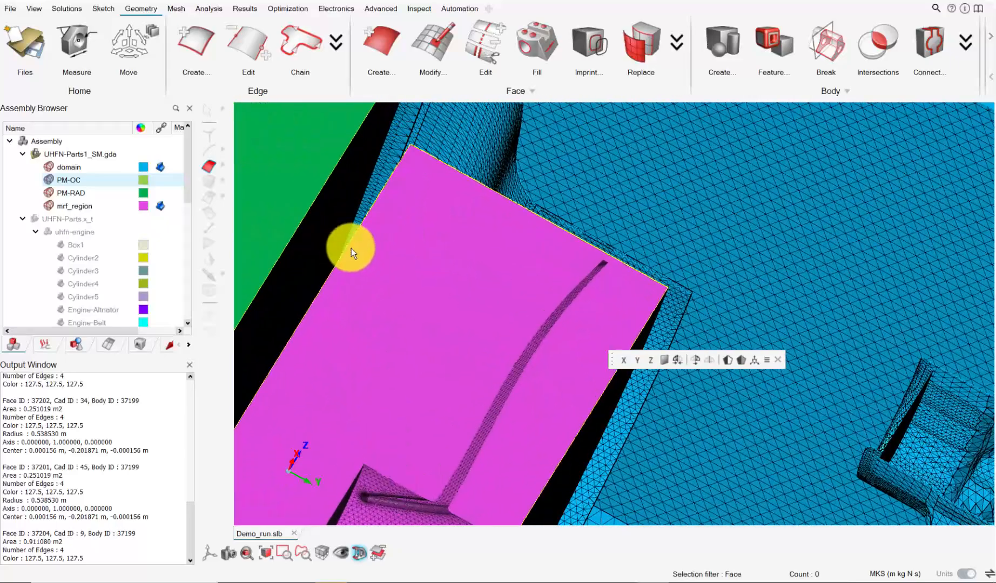
mouse_move(596, 402)
middle_down()
mouse_move(551, 407)
mouse_move(571, 416)
mouse_move(562, 418)
mouse_move(533, 406)
mouse_move(605, 195)
mouse_move(465, 377)
mouse_move(545, 242)
mouse_move(549, 271)
mouse_move(518, 241)
mouse_move(550, 261)
middle_up()
scroll(550, 260, down, 4)
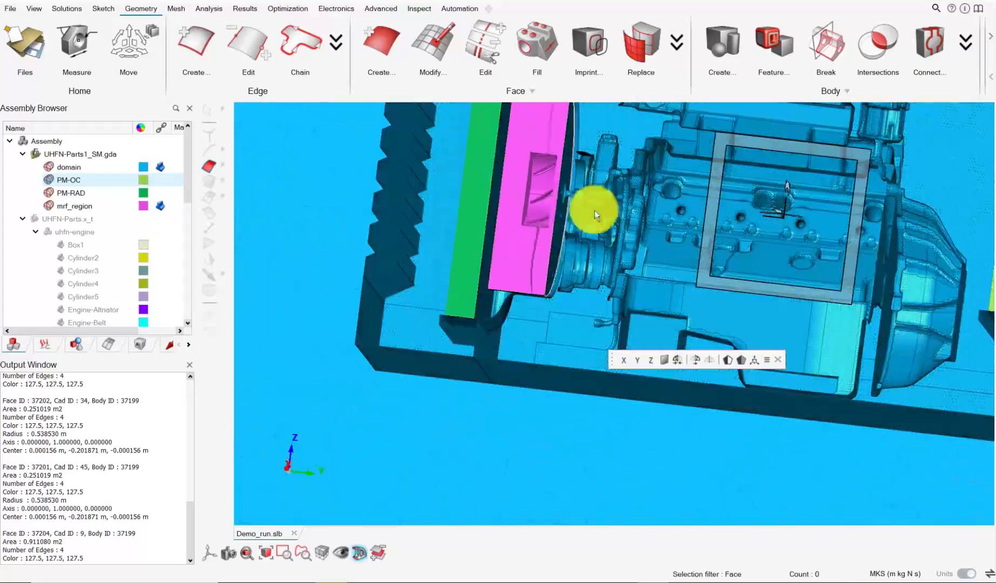
middle_drag(598, 216, 526, 296)
scroll(552, 292, down, 2)
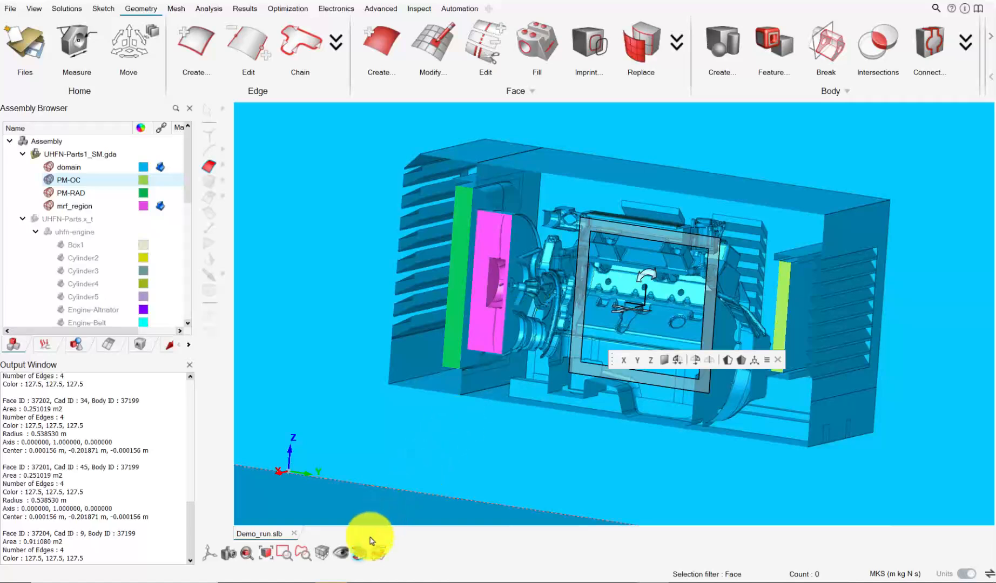
- Remove the section view and hide the domain body so PM-OC, PM-RAD and mrf_region are exposed
click(359, 553)
drag(440, 355, 477, 352)
middle_drag(476, 352, 437, 357)
click(360, 553)
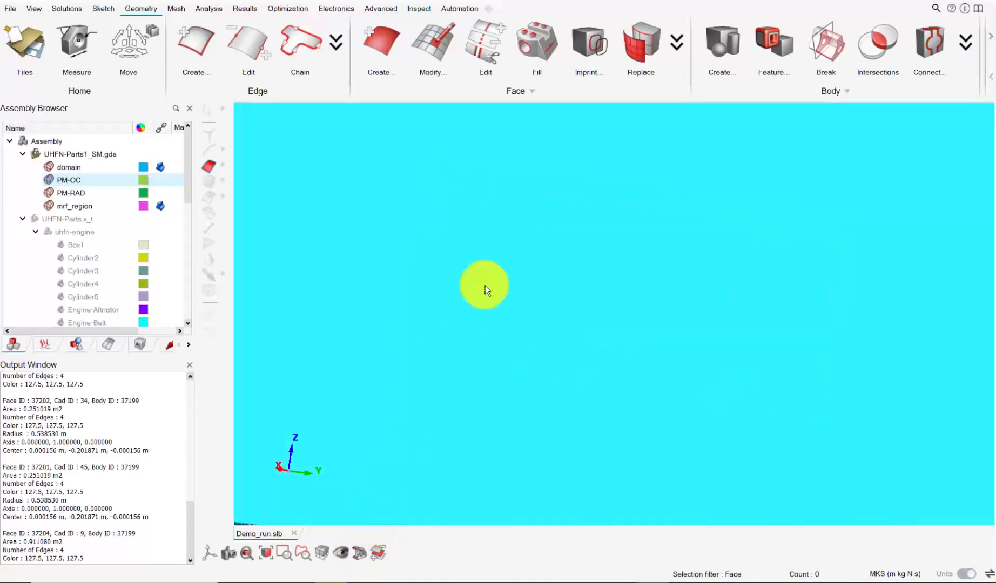
scroll(485, 283, down, 3)
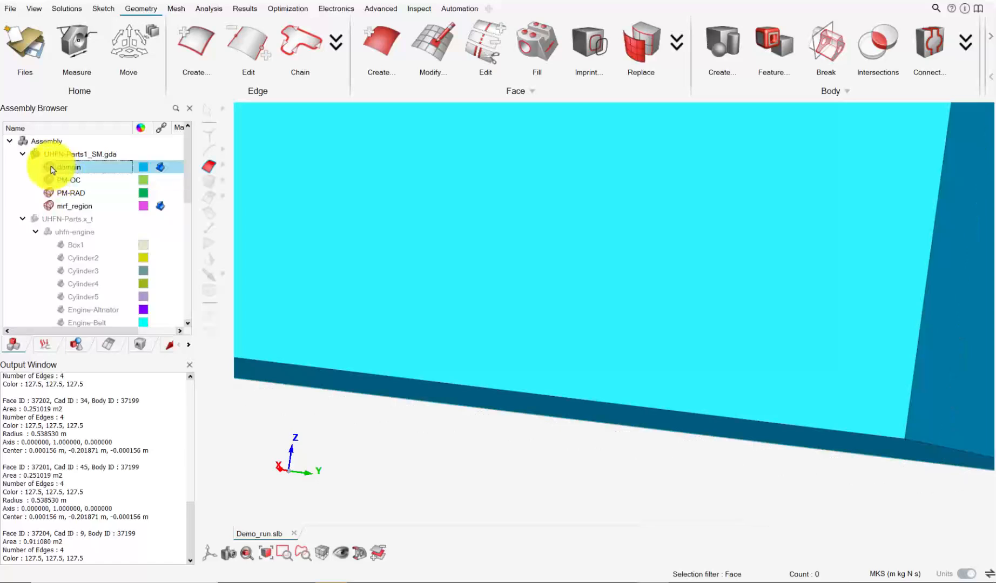
click(48, 166)
scroll(510, 243, up, 5)
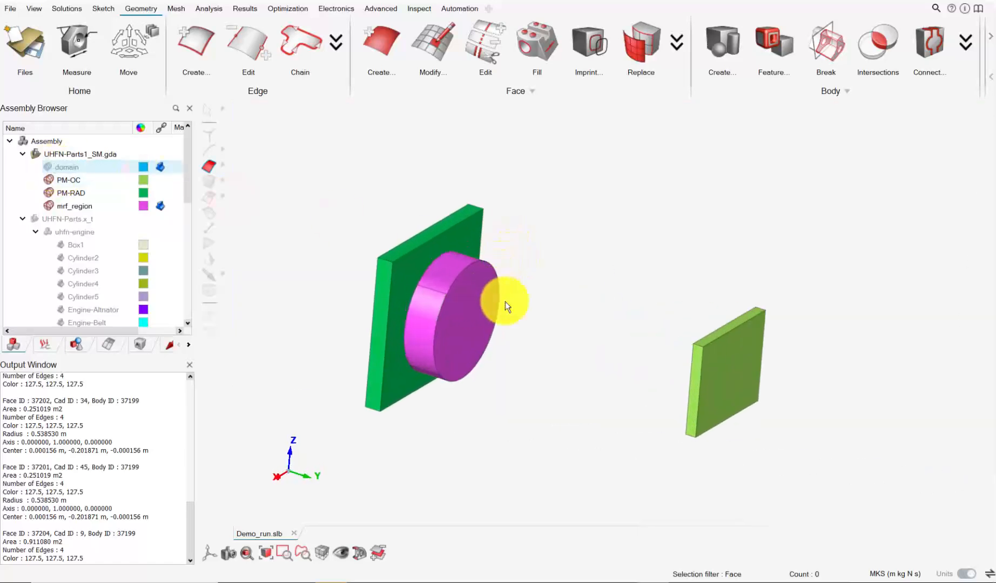
scroll(508, 274, up, 2)
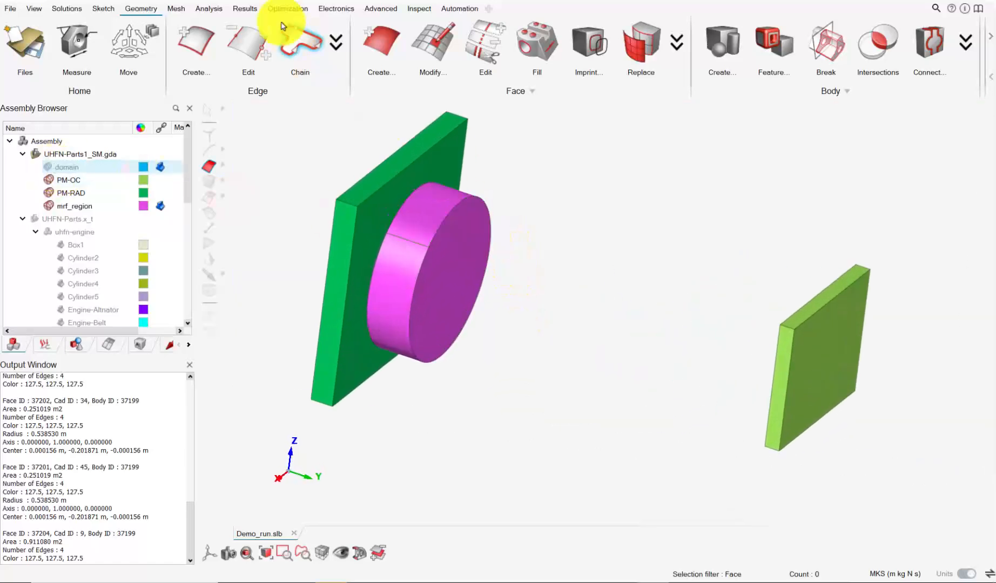
- Start a body mesh control and name it hx_7mm_body_mc
click(178, 9)
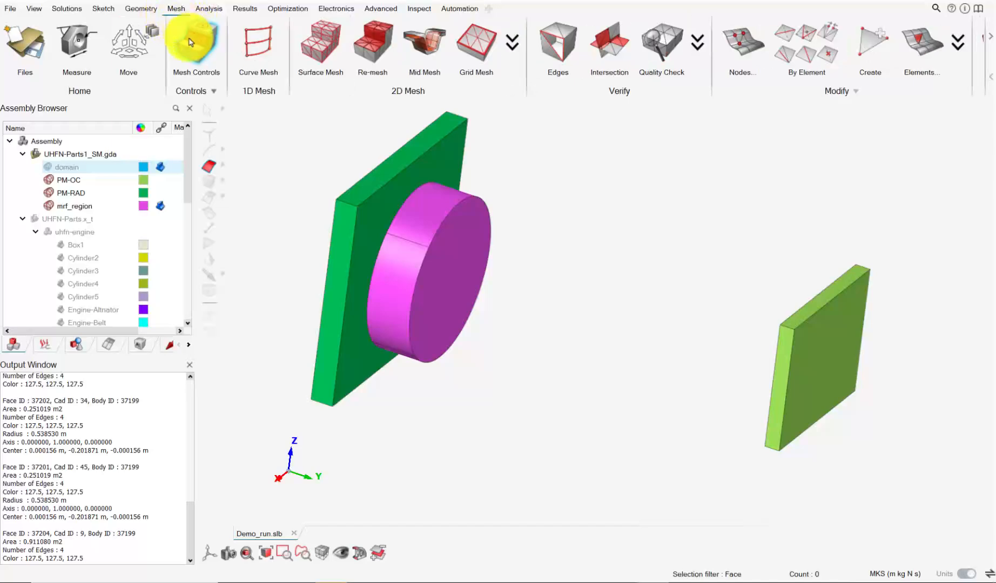
click(190, 42)
drag(371, 238, 284, 144)
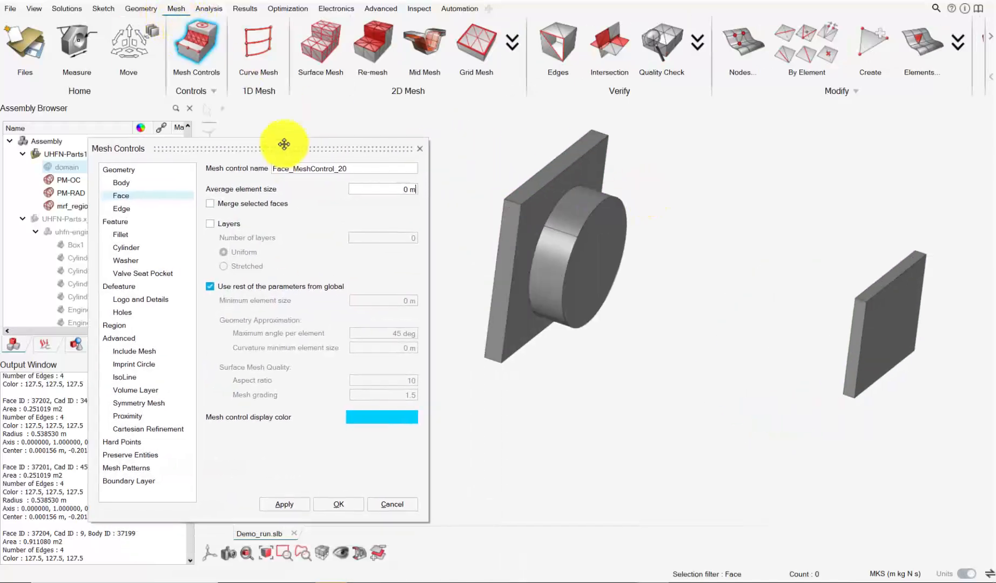
click(121, 183)
double_click(359, 168)
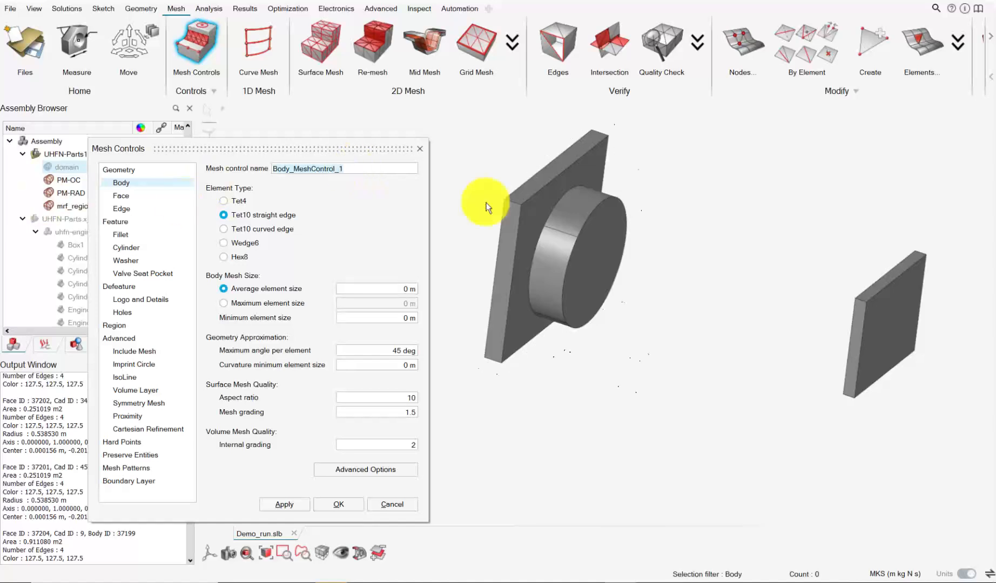
drag(375, 169, 266, 170)
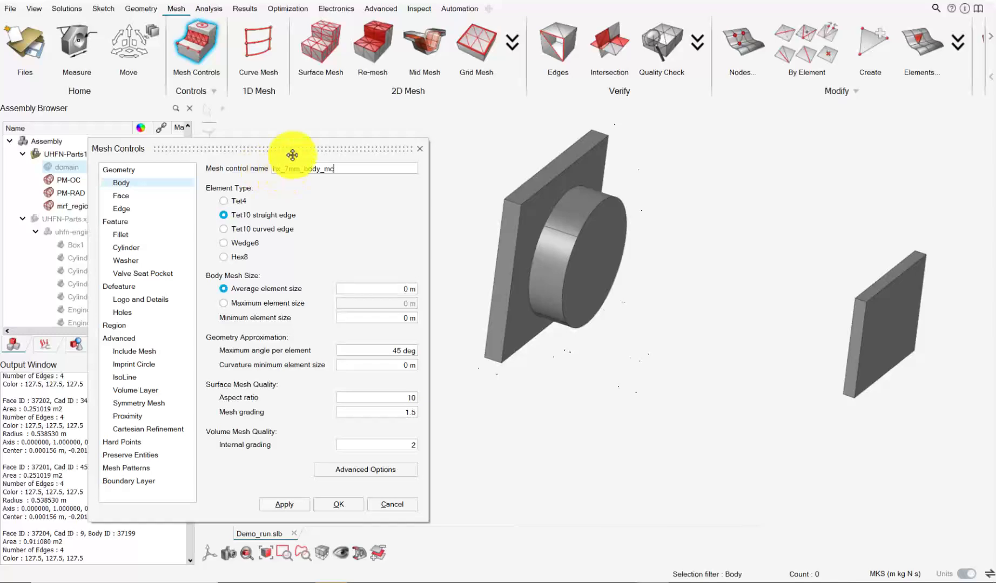
drag(292, 155, 314, 181)
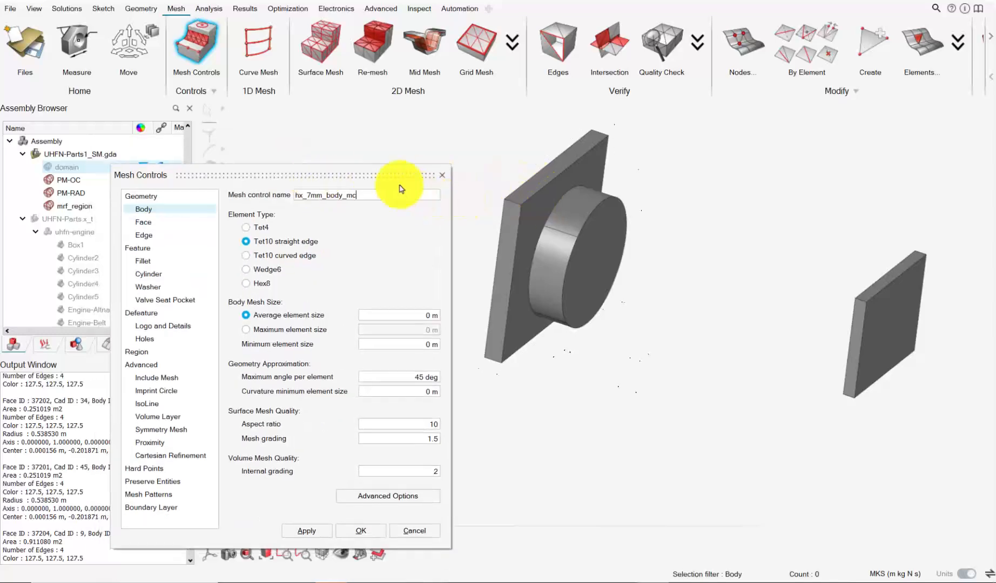
drag(394, 176, 419, 156)
- Assign the PM-RAD and PM-OC bodies to the mesh control and set its element type to Tet4
click(530, 200)
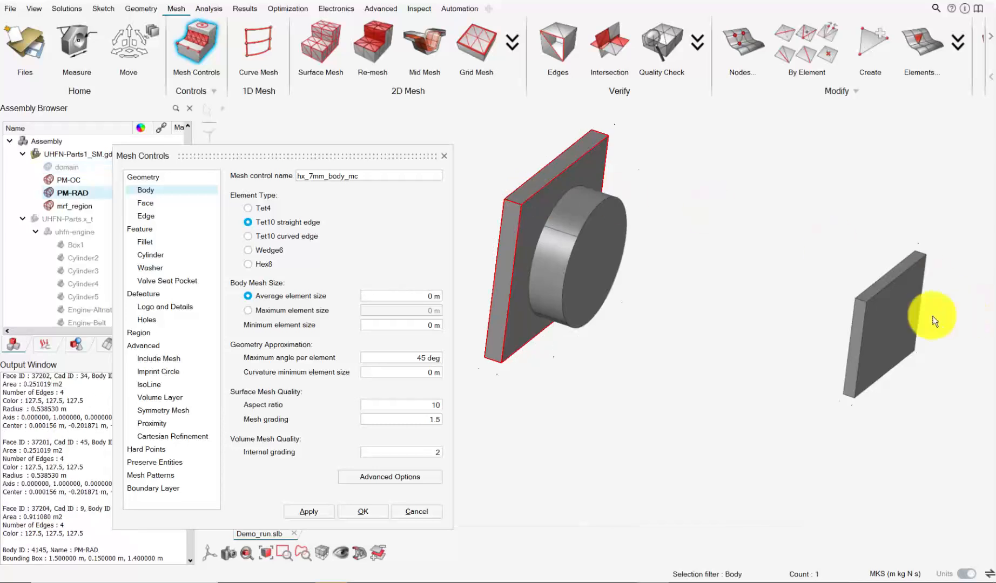
click(885, 321)
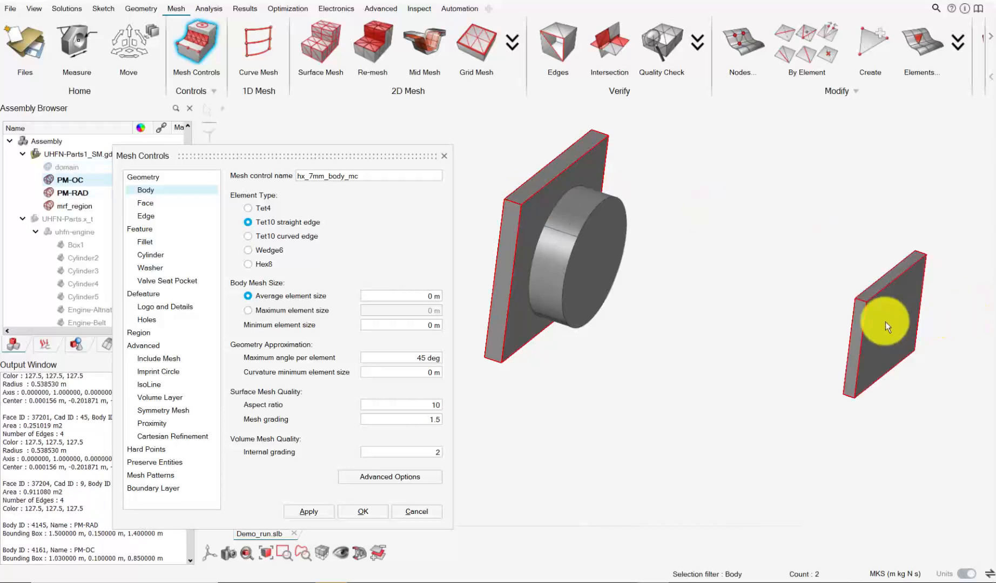
click(254, 210)
drag(364, 160, 367, 166)
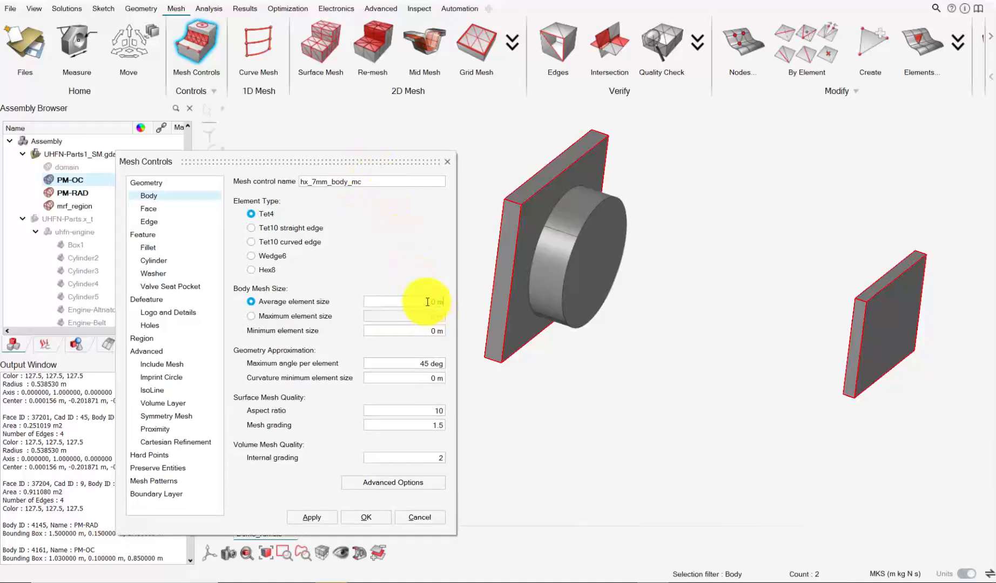
- Switch the units to MMKS and create the mesh control with 7 mm average element size and 15 deg maximum angle per element
click(912, 572)
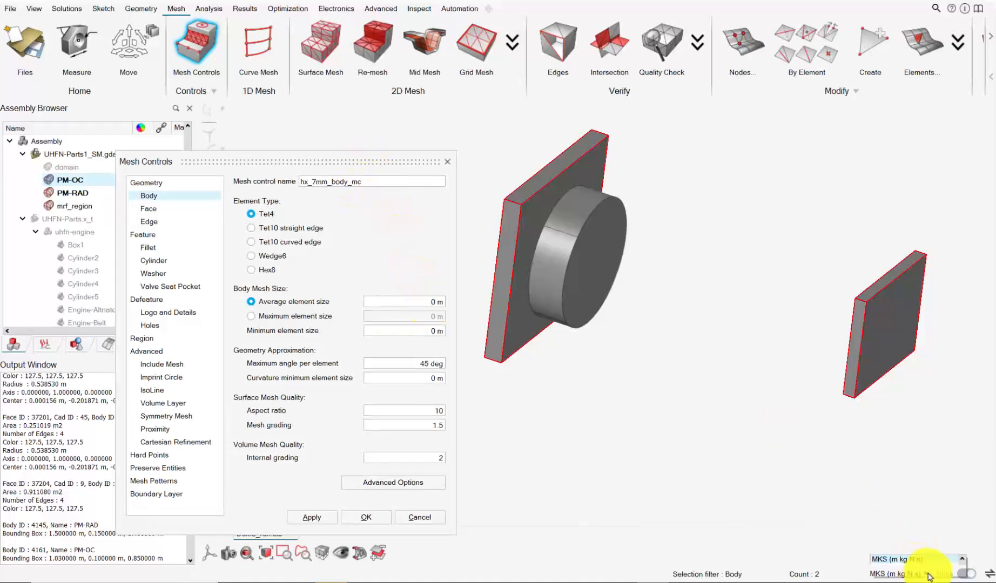
click(903, 503)
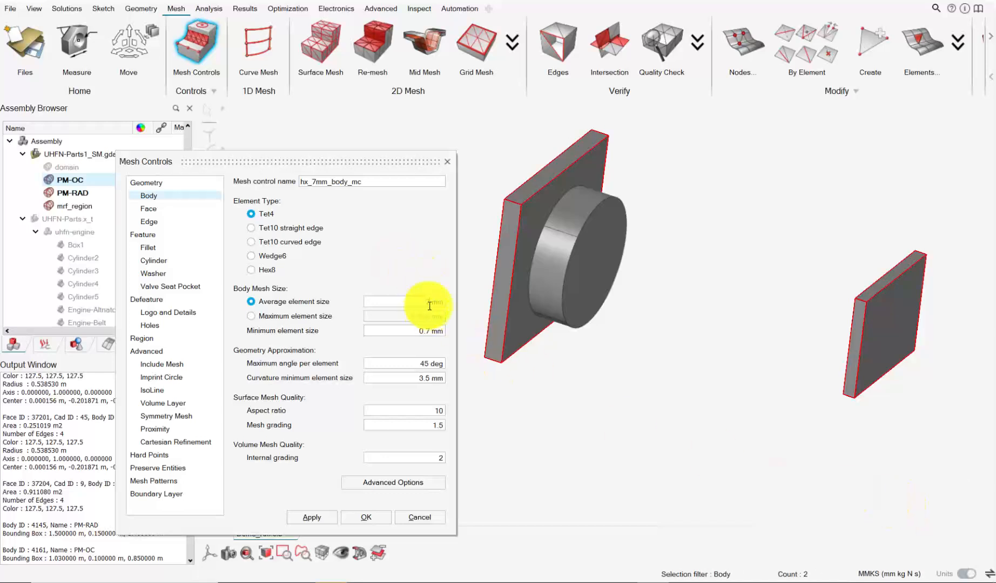
click(427, 366)
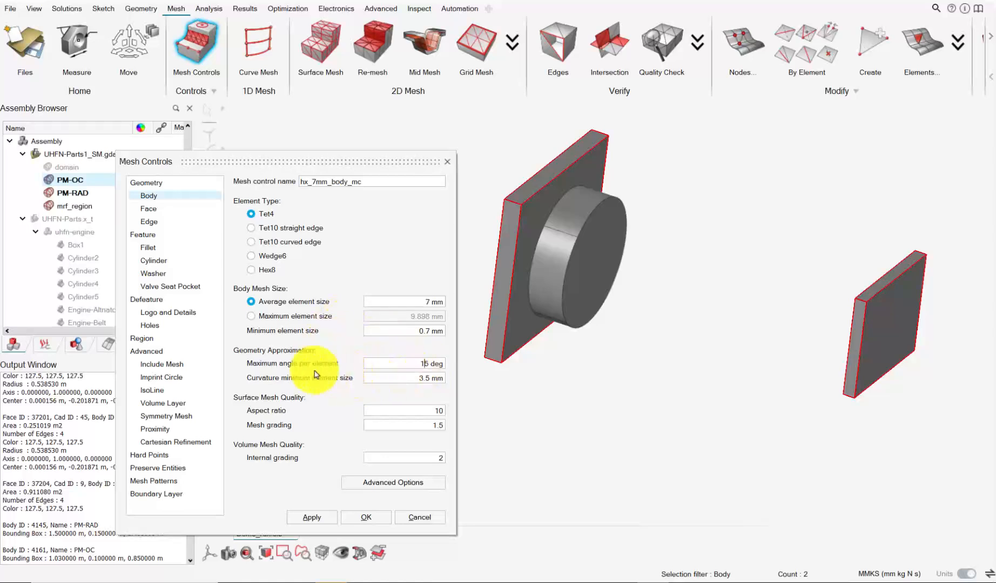
click(367, 517)
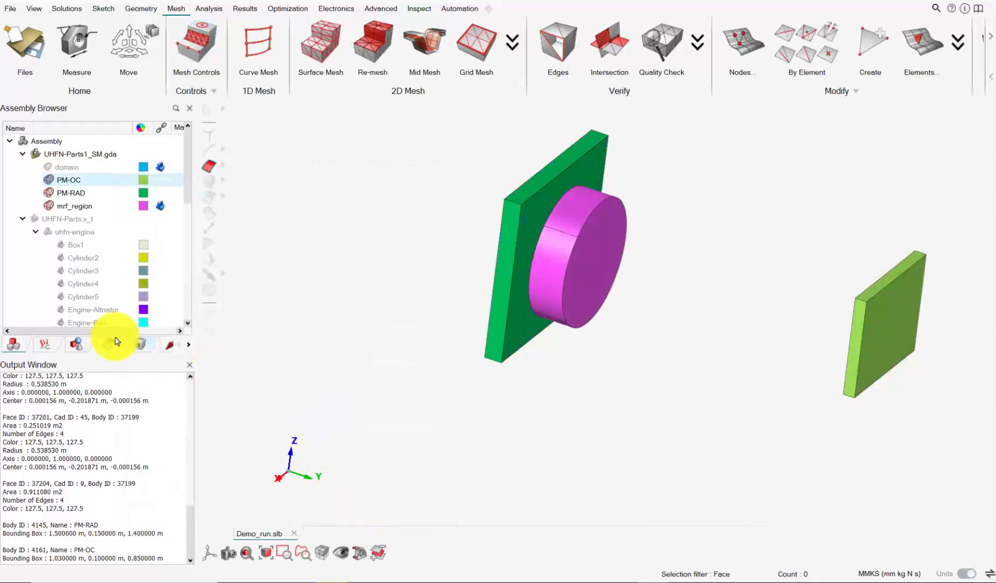
click(102, 346)
scroll(107, 285, down, 3)
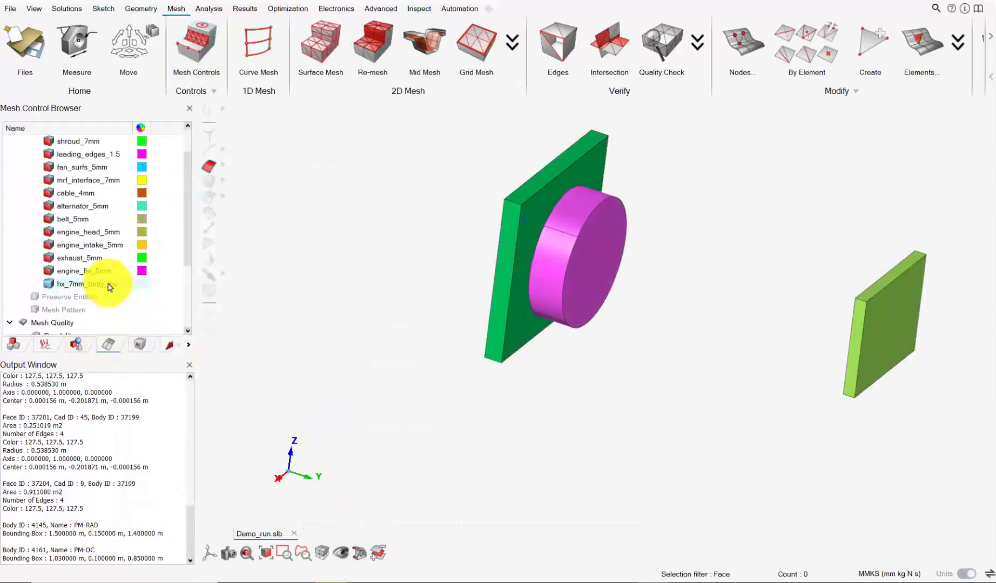
scroll(294, 270, down, 1)
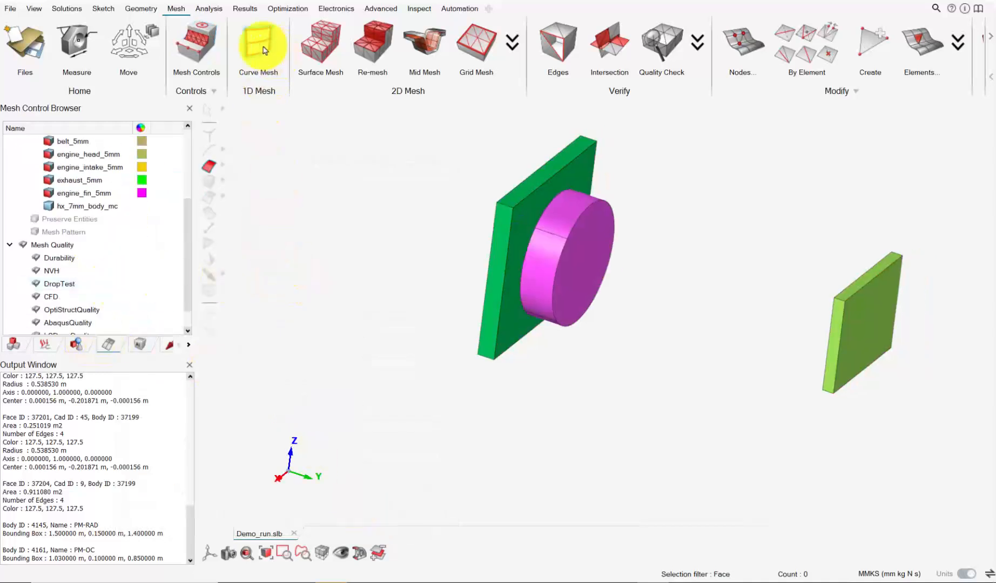
- Create a body mesh control named mrf_body_mc_10mm on mrf_region with 10 mm average element size and 15 deg maximum angle per element
click(199, 43)
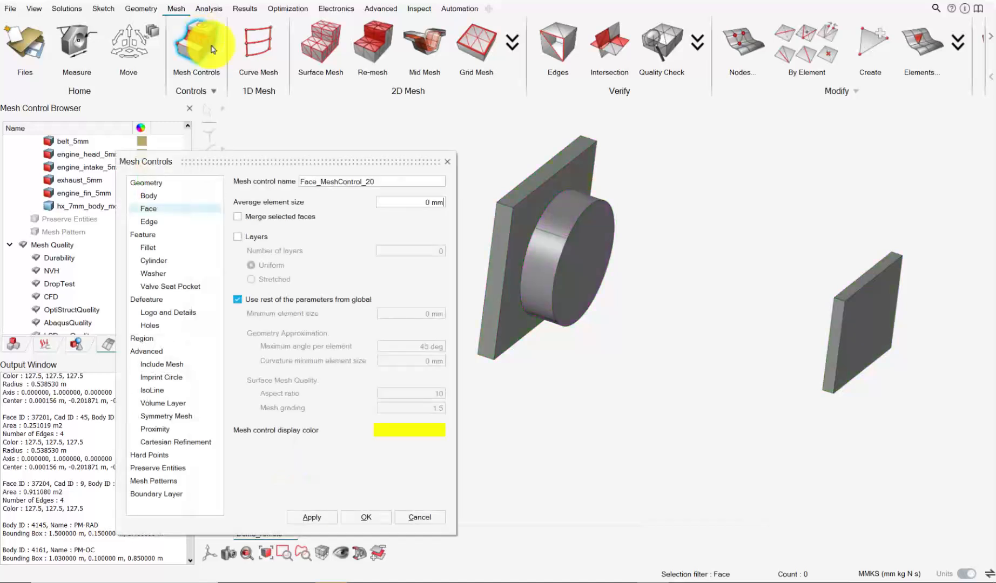
click(162, 197)
click(554, 238)
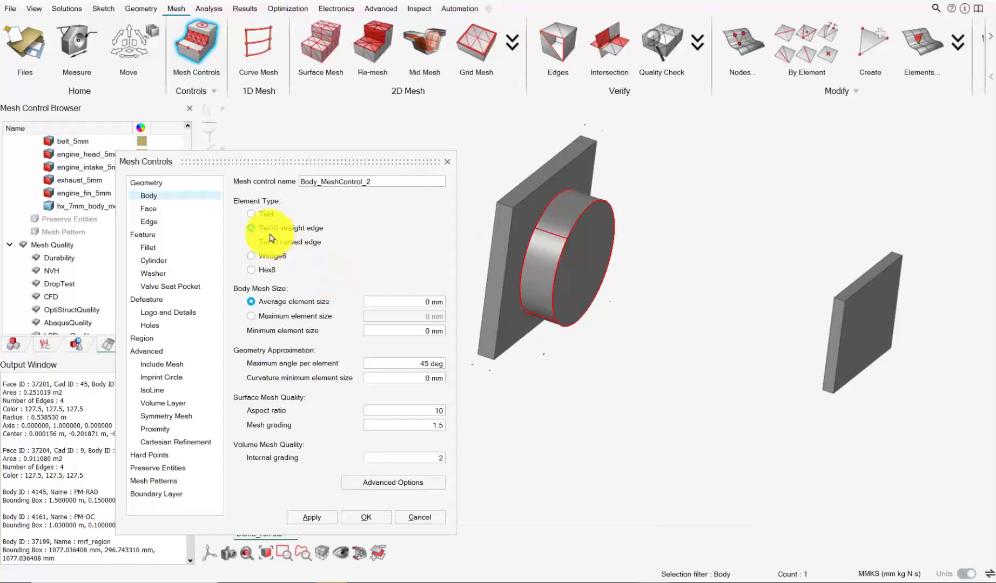
click(389, 181)
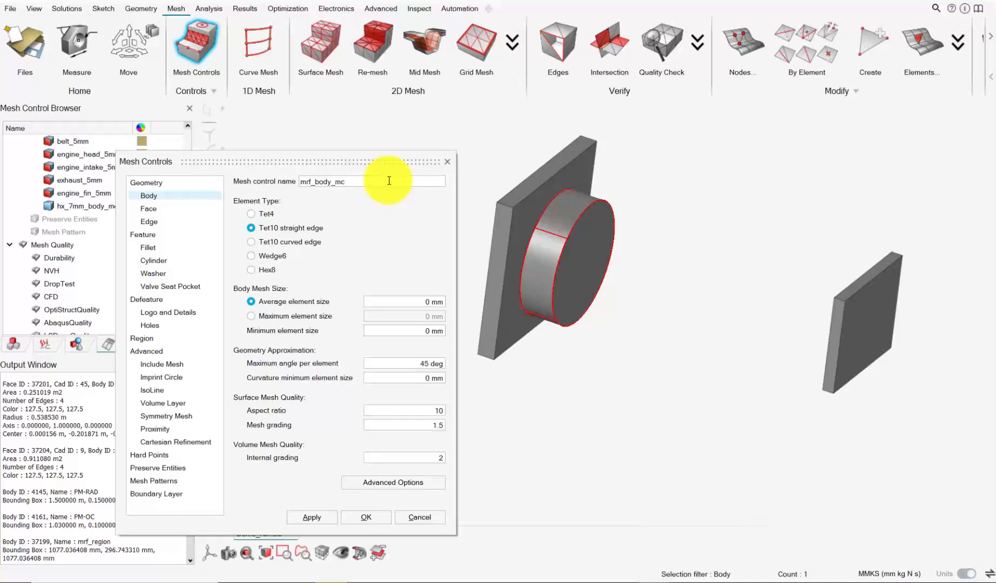
text(mrf_body_mc_10mm)
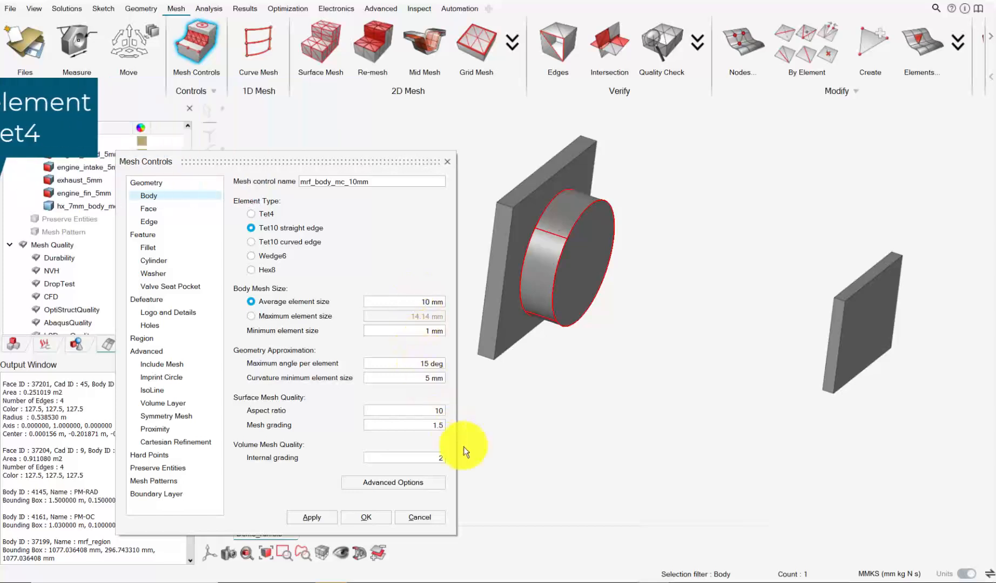
click(366, 517)
- Start a boundary layer mesh control named mrf_interface with its first layer thickness defined as Fraction of Surface Mesh Size
middle_drag(509, 225, 472, 270)
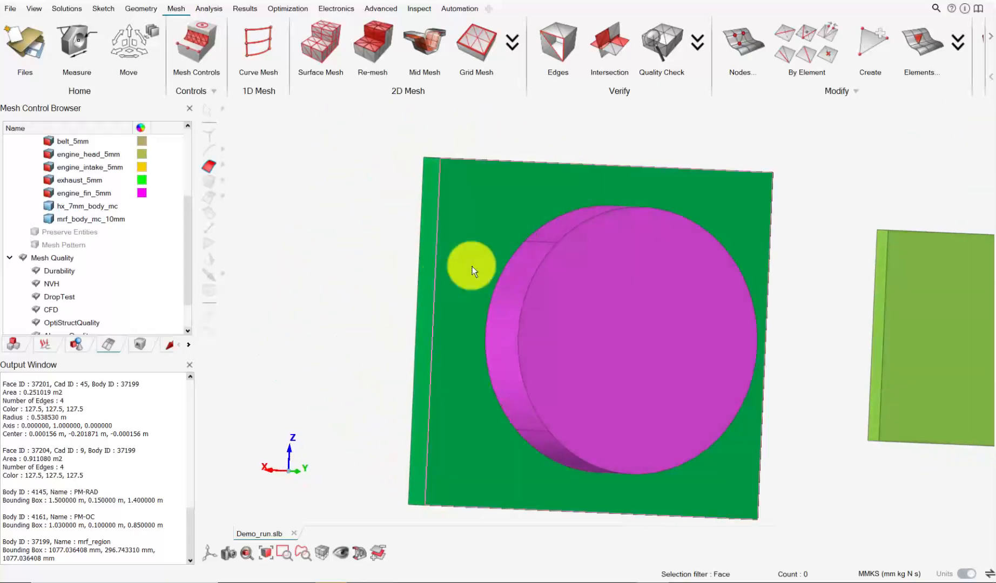
scroll(602, 221, up, 9)
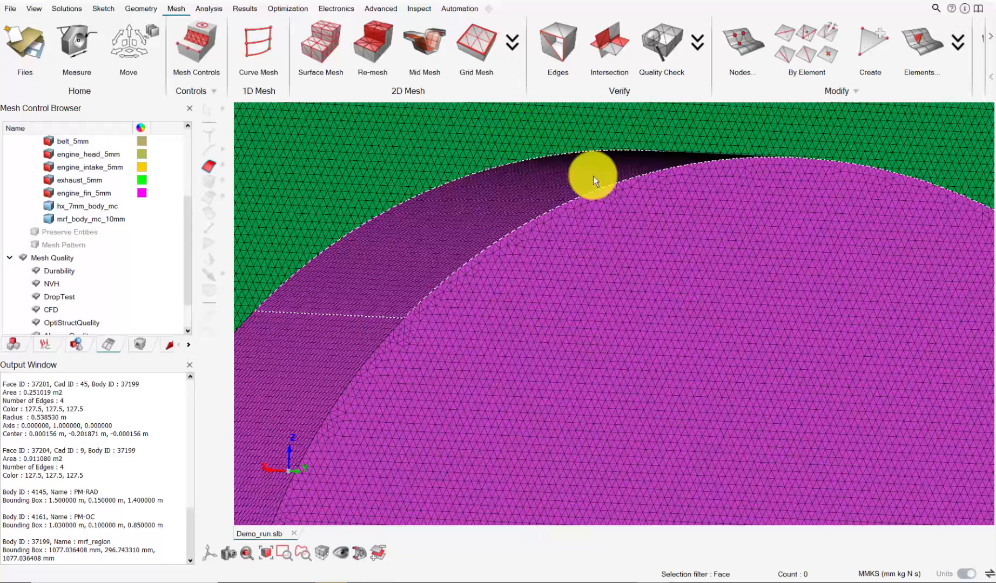
scroll(551, 171, down, 5)
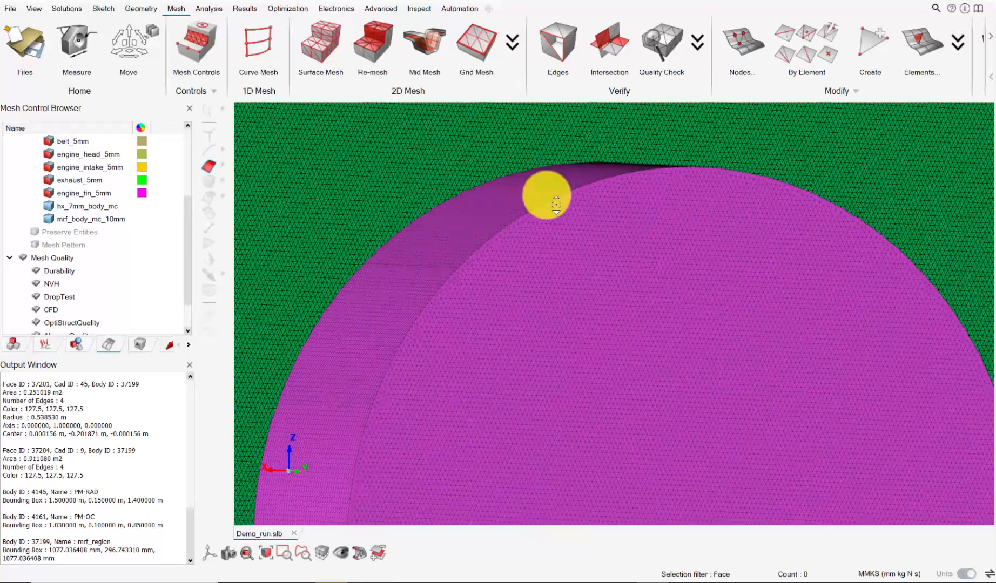
middle_drag(534, 222, 612, 249)
click(202, 54)
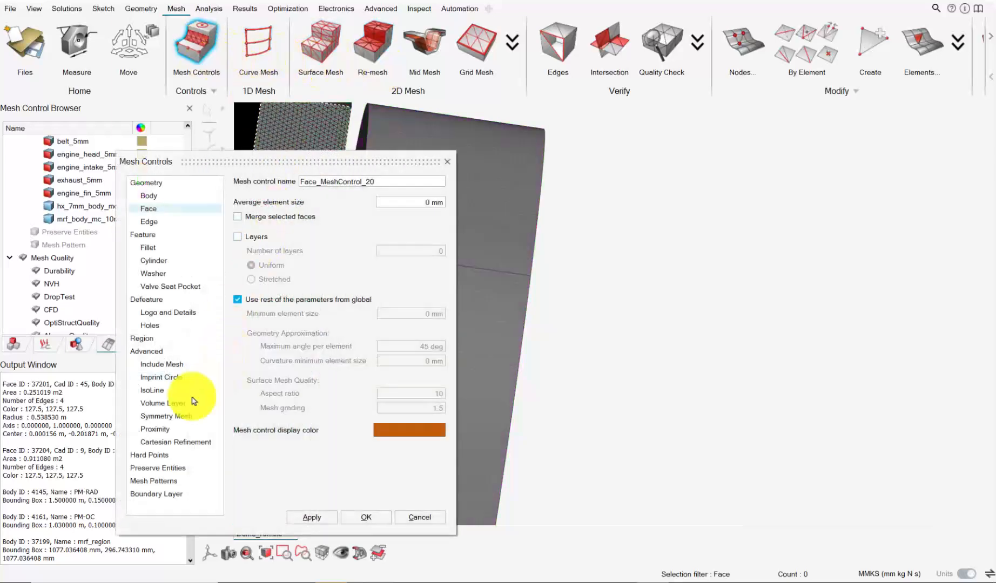
click(162, 494)
scroll(572, 244, down, 1)
right_drag(561, 237, 678, 210)
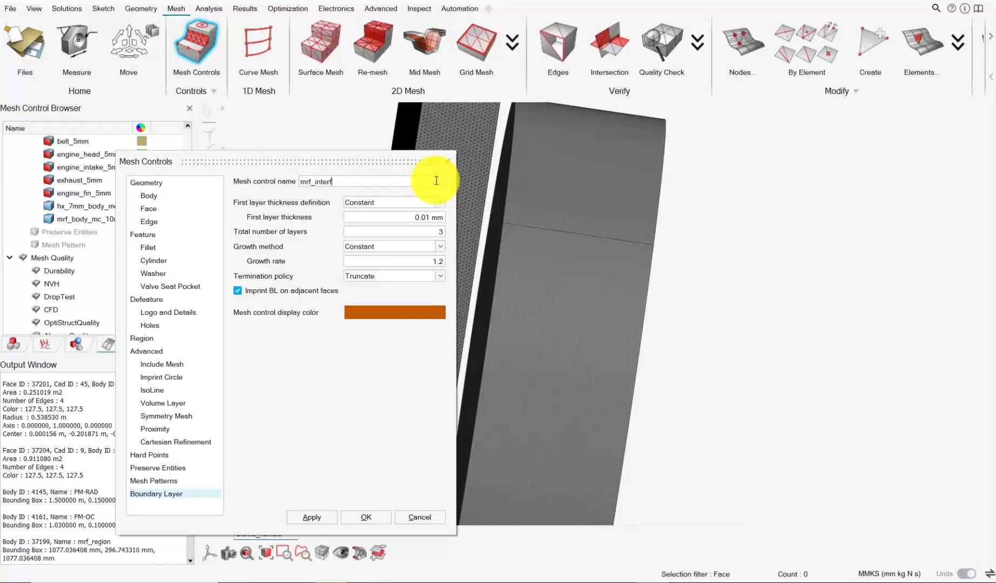
click(408, 204)
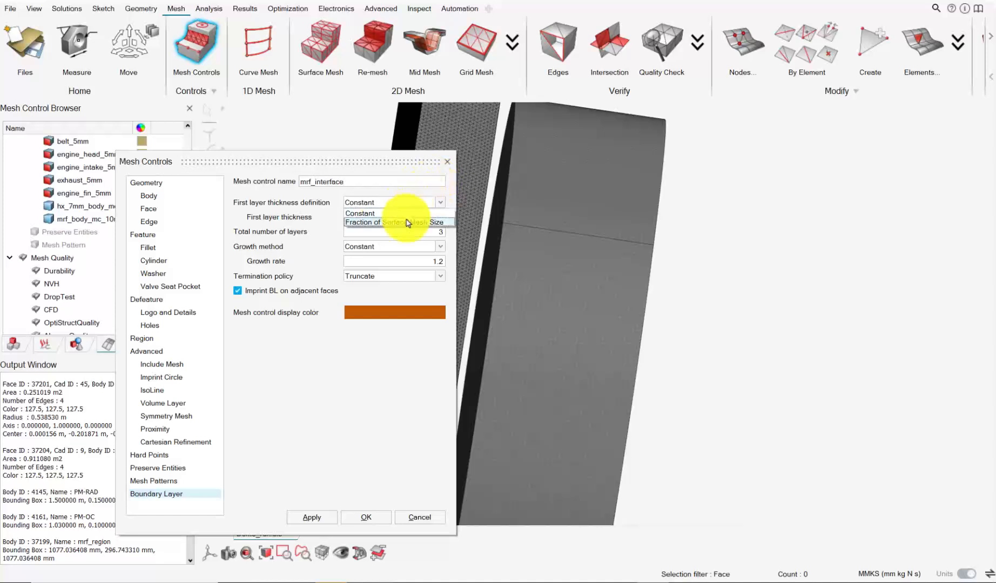
click(407, 222)
- Assign the cylindrical faces and both flat end faces of mrf_region to the boundary layer control
drag(272, 153, 240, 217)
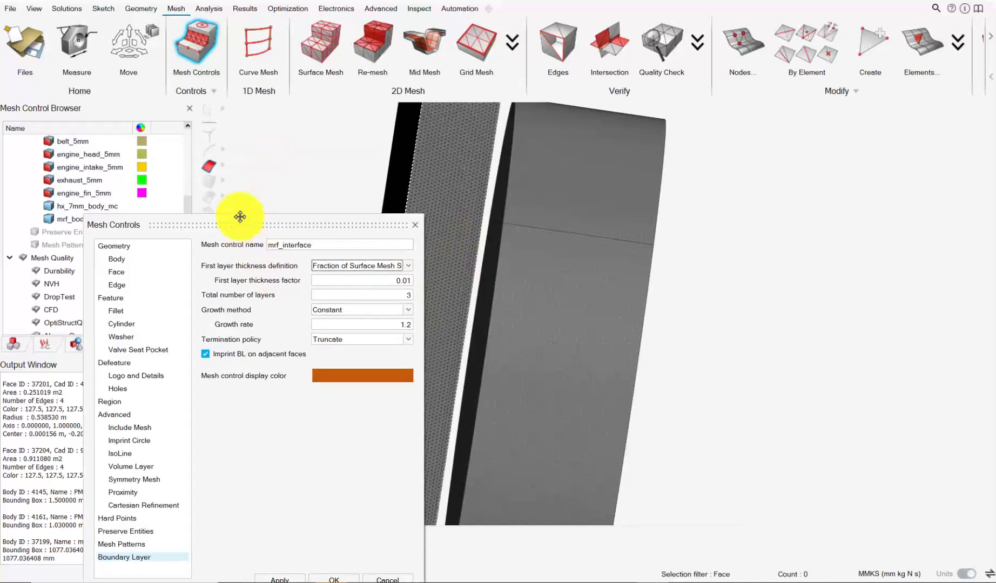
click(223, 164)
click(244, 165)
click(602, 196)
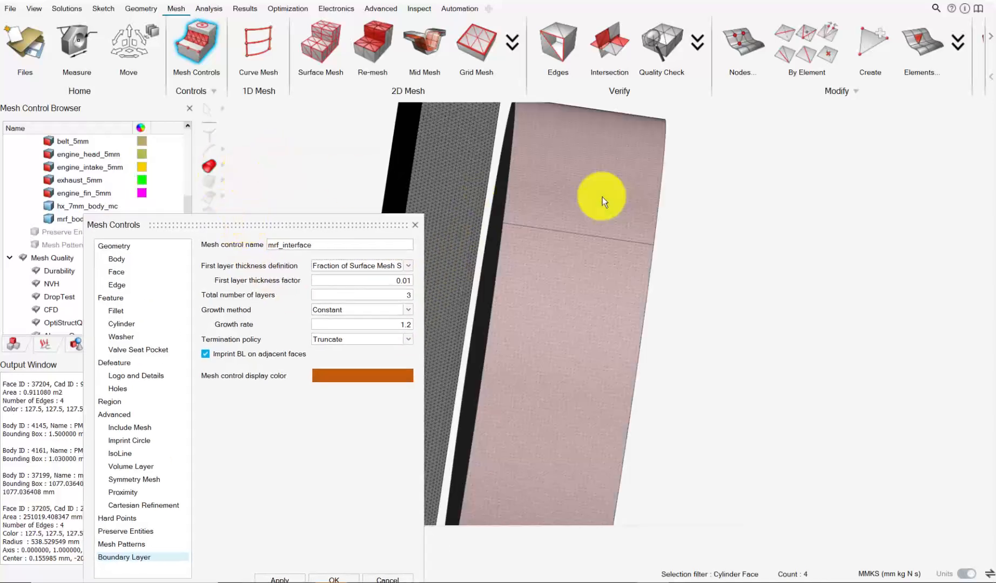
click(495, 250)
middle_drag(562, 264, 529, 267)
click(715, 294)
middle_drag(716, 295, 573, 213)
- Create the mrf_interface control with first layer thickness factor 0.5, 1 layer and the Squeeze termination policy
drag(333, 226, 321, 150)
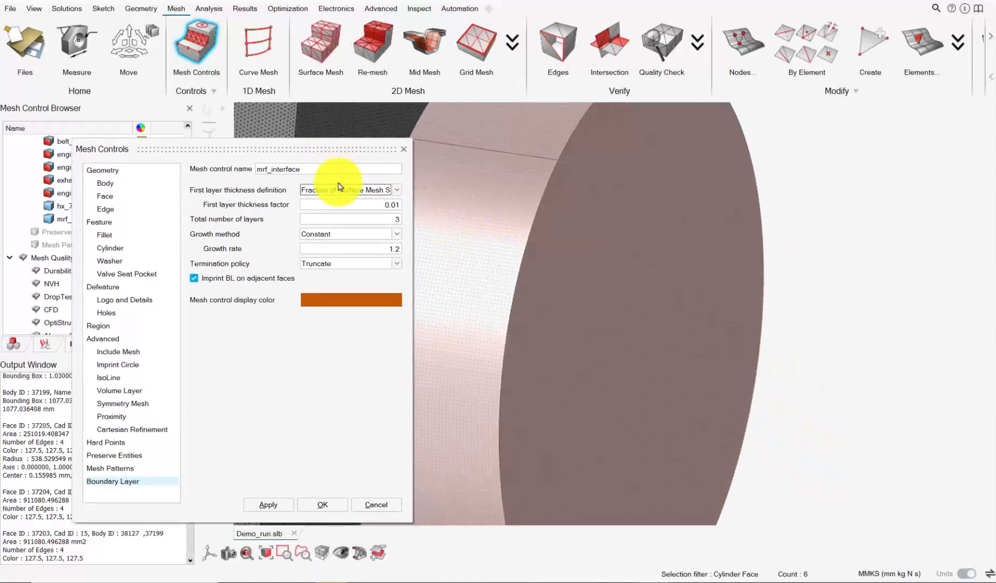
click(360, 190)
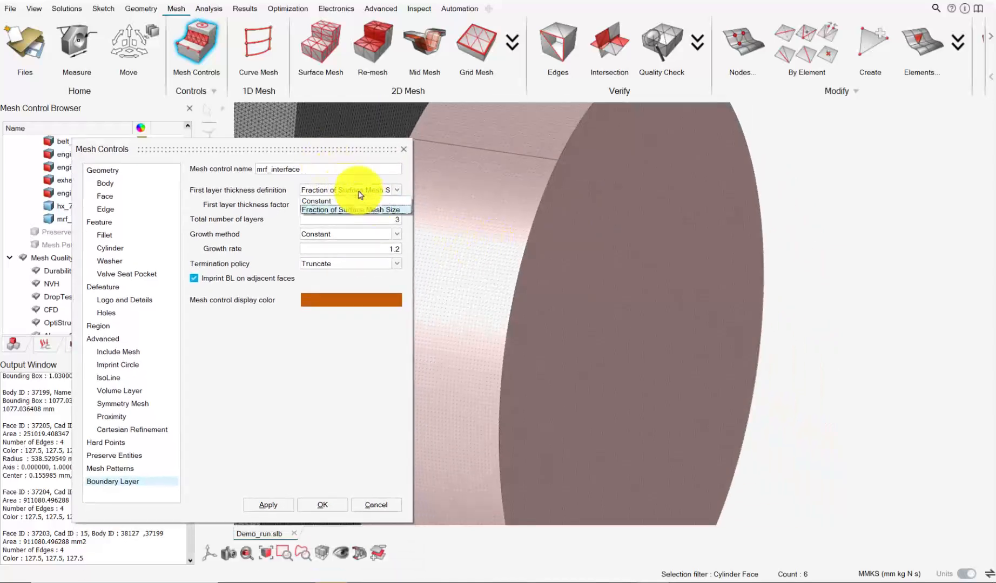
click(354, 210)
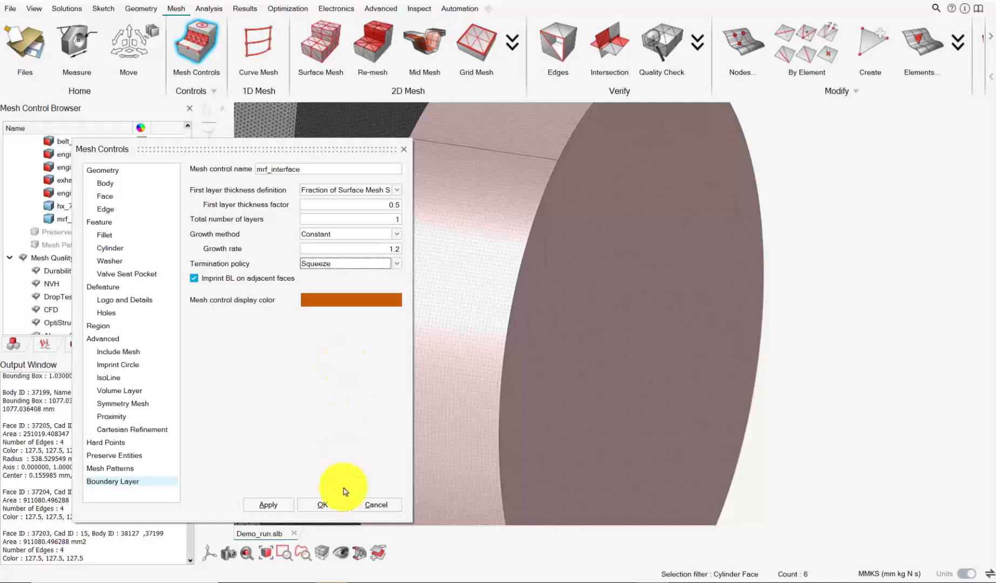
click(327, 508)
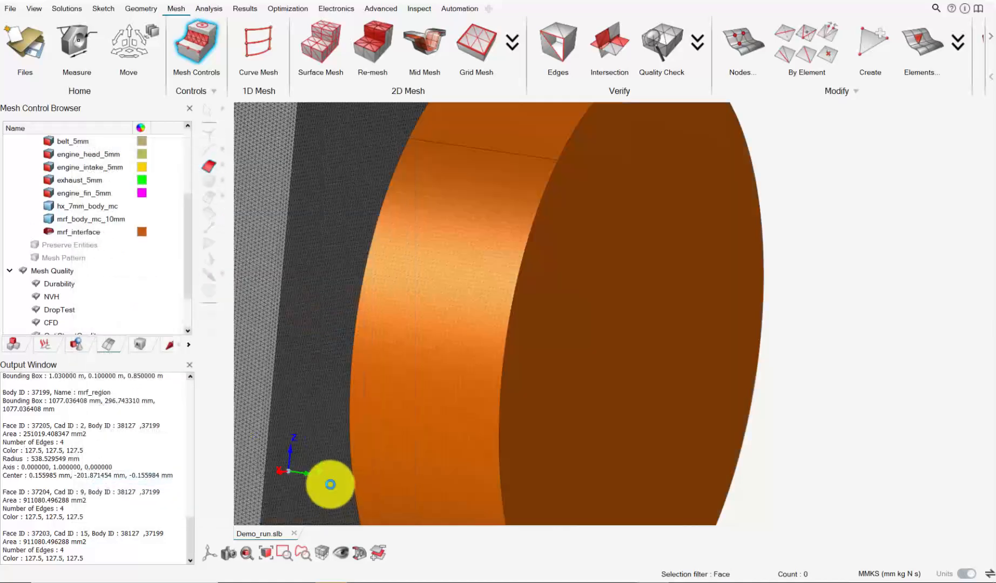
- Show the hidden domain body again so its outer box is fully in view
scroll(515, 350, down, 10)
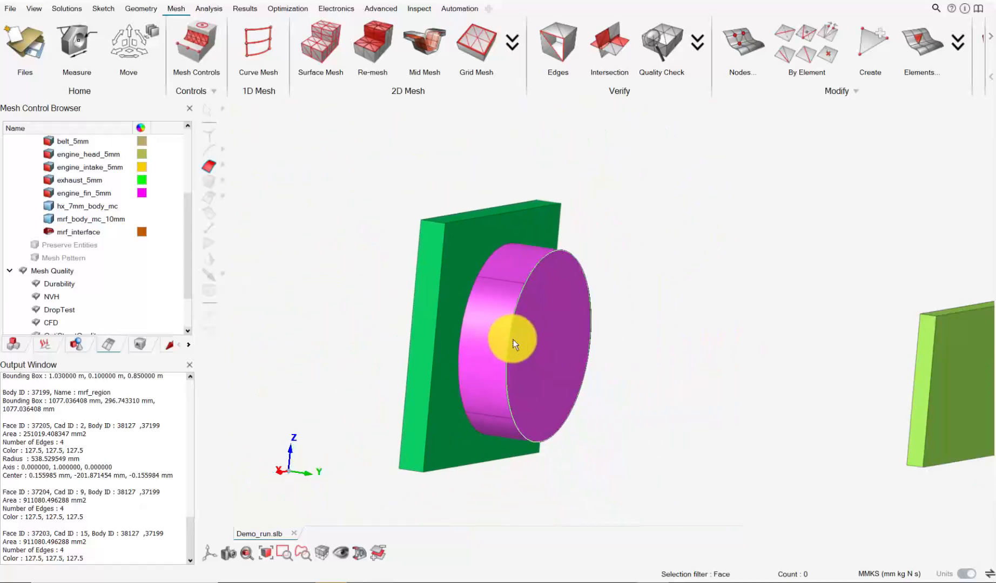
right_drag(577, 353, 510, 255)
middle_drag(507, 252, 521, 268)
click(24, 341)
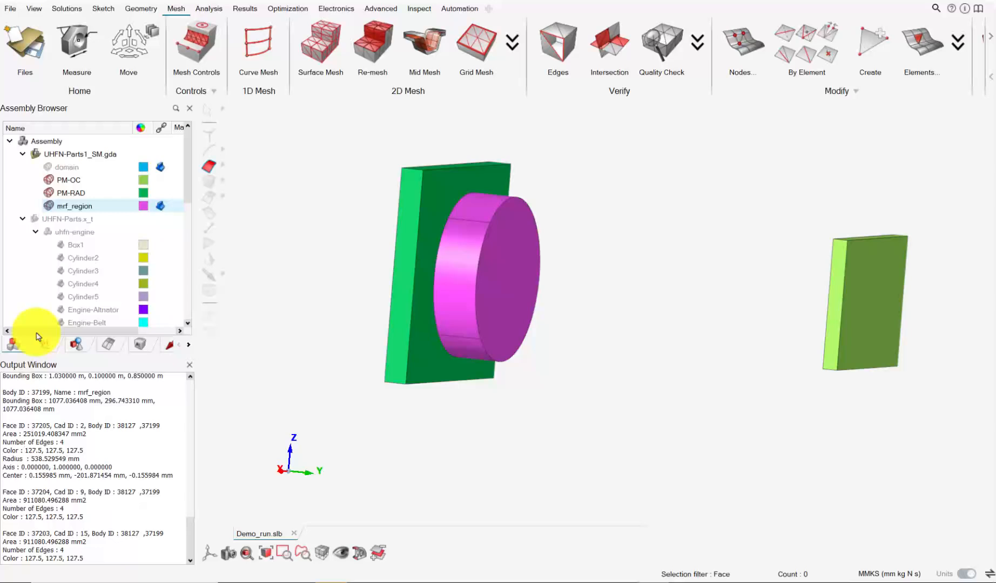
click(47, 169)
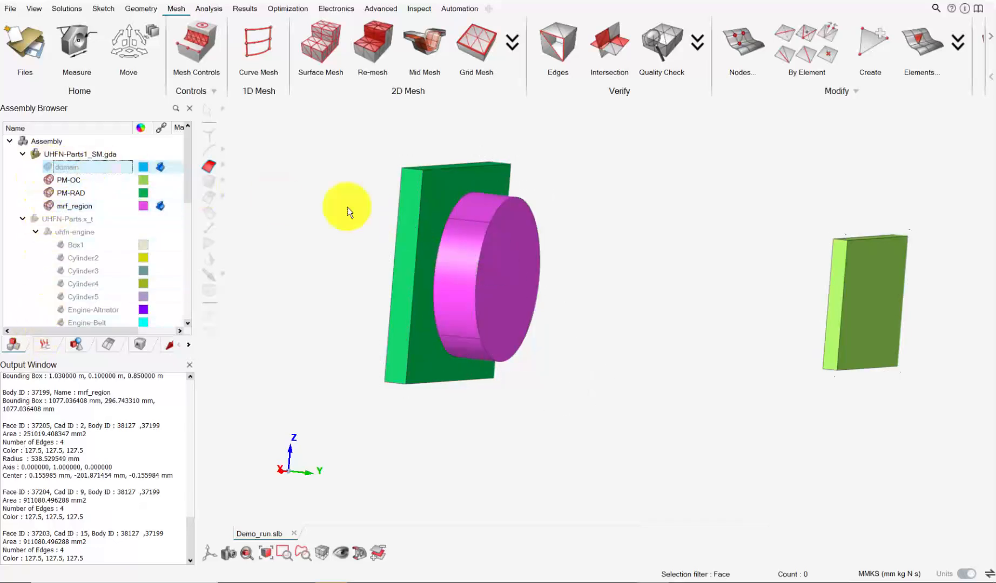
click(50, 169)
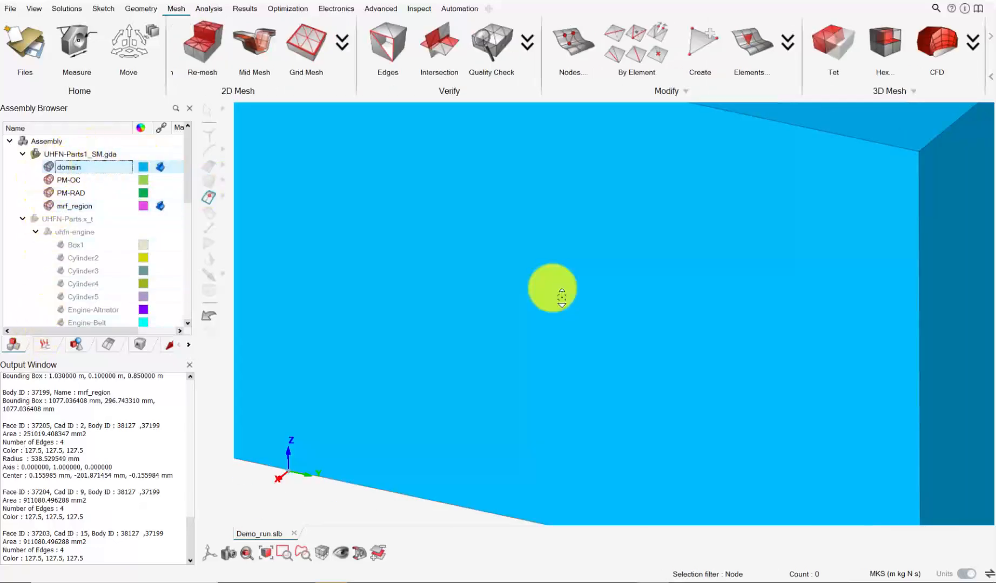
scroll(559, 295, down, 6)
right_drag(469, 242, 543, 339)
middle_drag(542, 339, 326, 225)
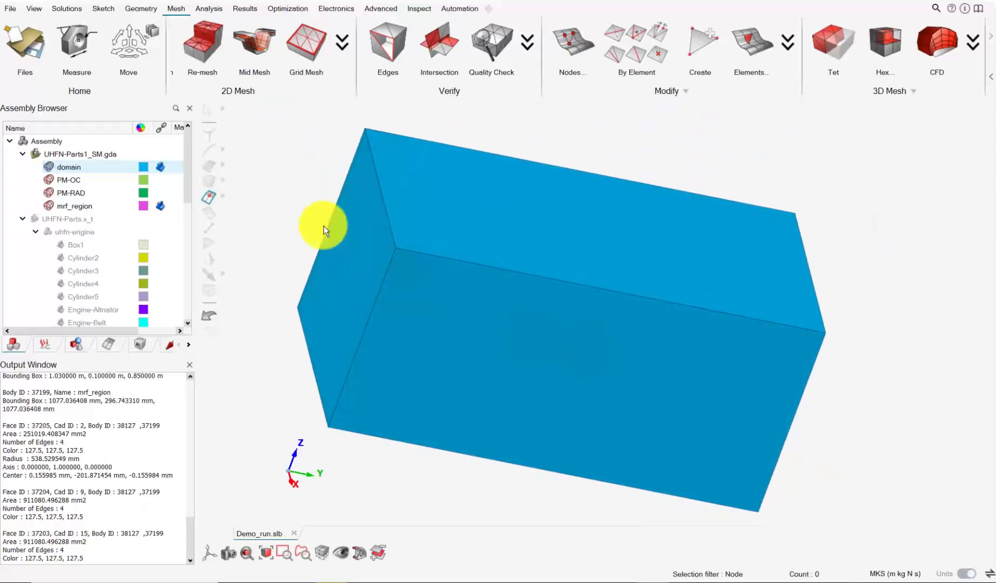
- Select all six outer faces of the domain box
click(210, 167)
click(322, 266)
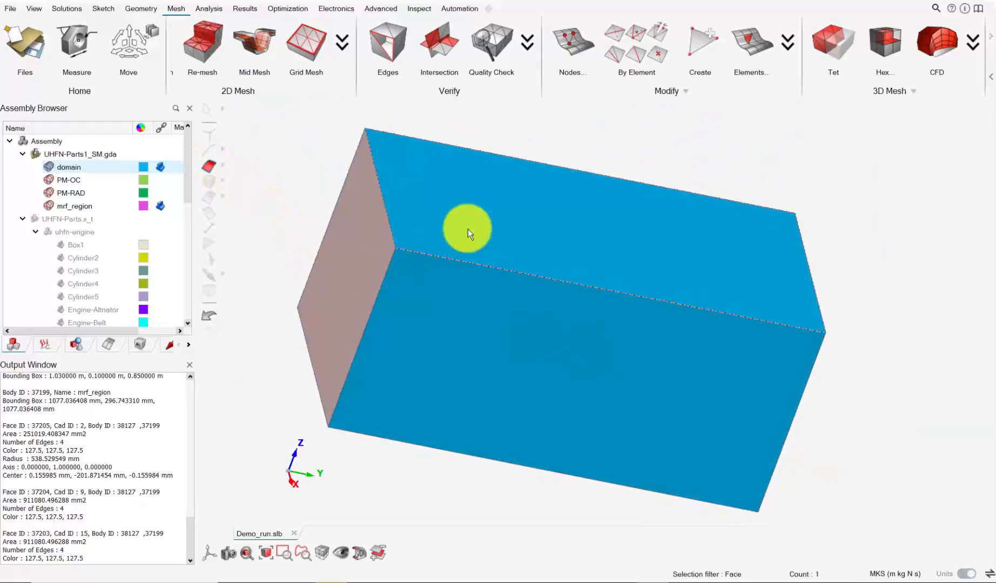
click(467, 229)
click(471, 345)
middle_drag(481, 324, 474, 246)
click(420, 471)
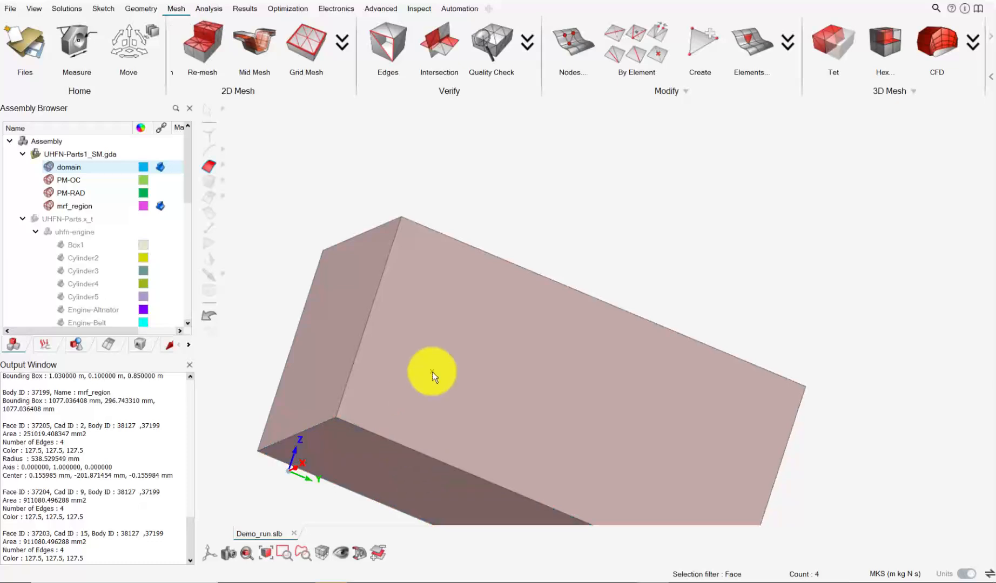
middle_drag(432, 372, 601, 401)
click(418, 275)
middle_drag(418, 275, 542, 305)
click(513, 298)
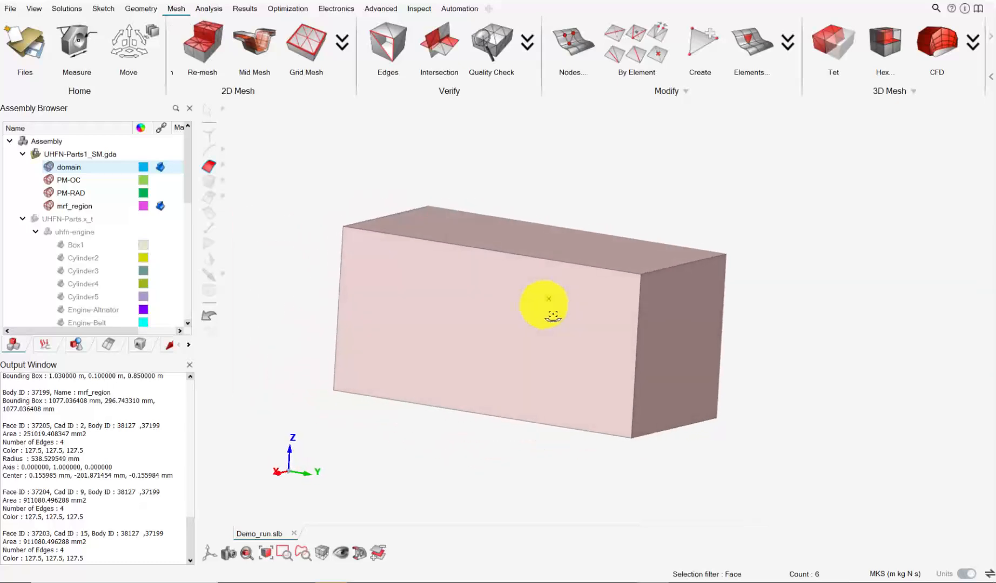
- Create a face group named no_bl from the selected outer domain faces
right_click(541, 305)
mouse_move(575, 394)
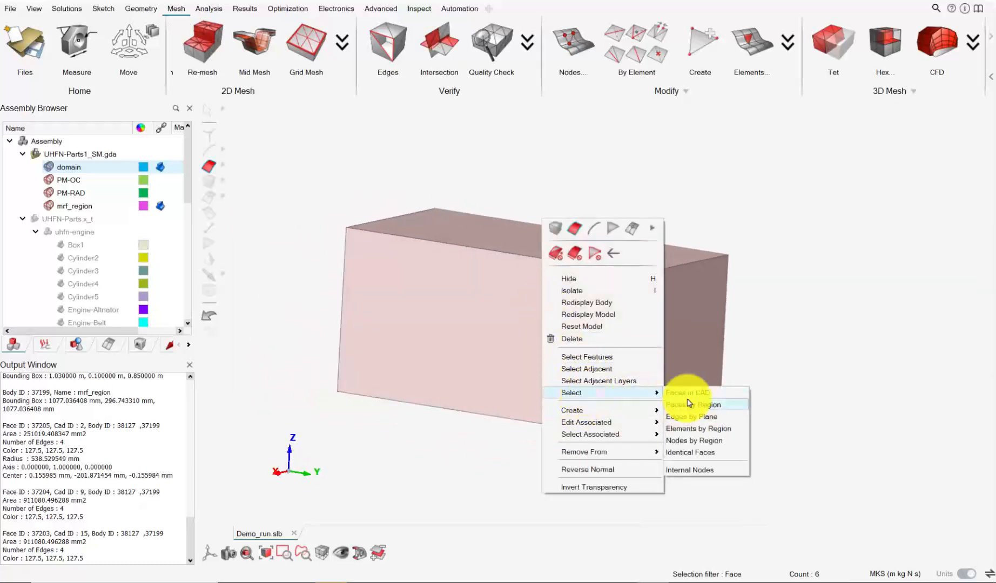
mouse_move(647, 410)
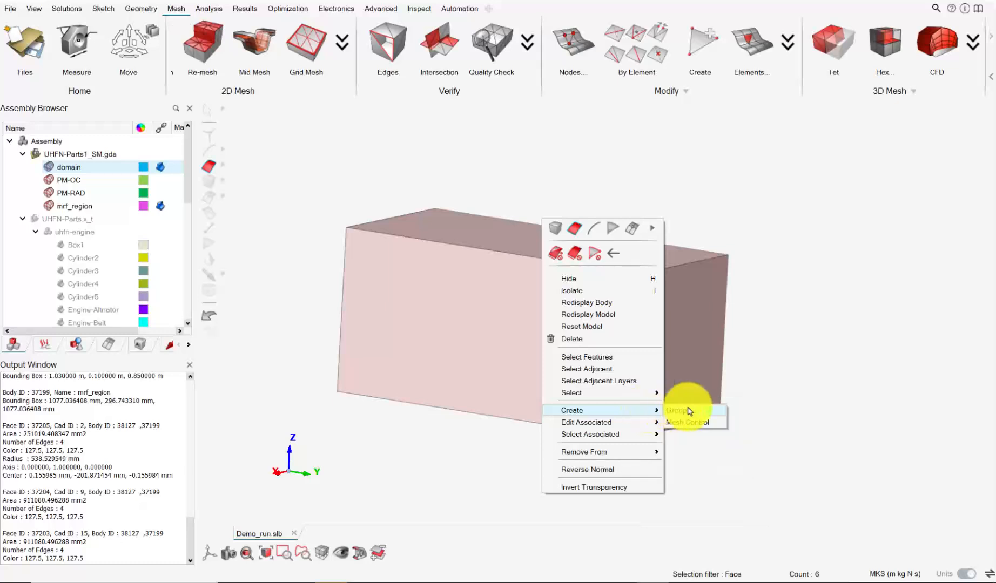
click(691, 409)
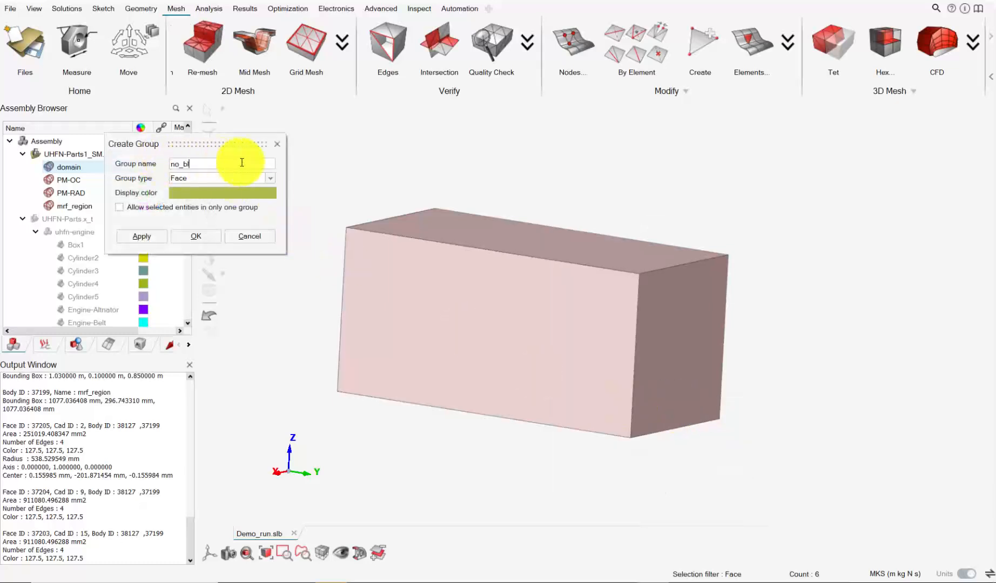
click(215, 238)
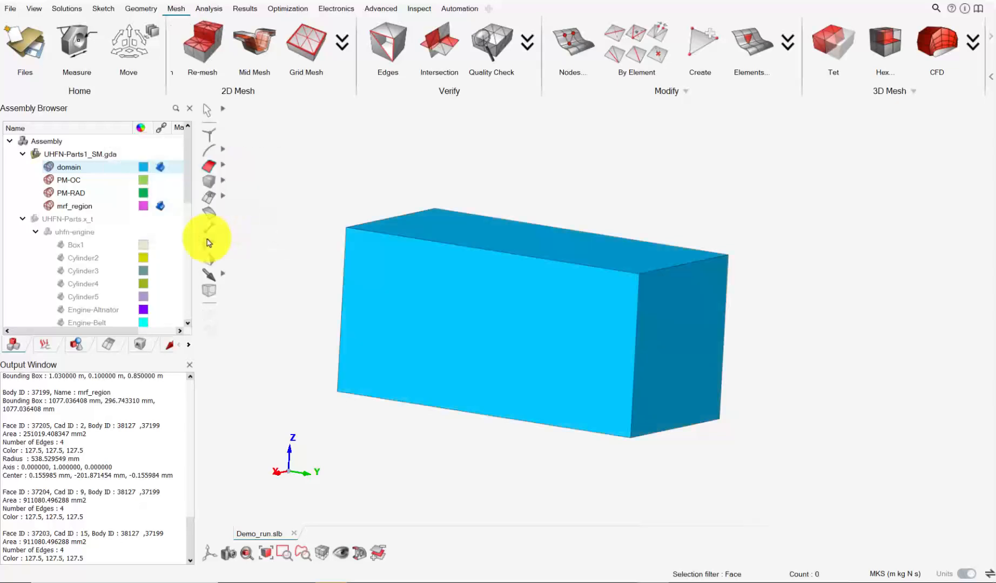
- Hide the domain body and redisplay mrf_region with all of its faces
click(50, 167)
scroll(535, 378, up, 10)
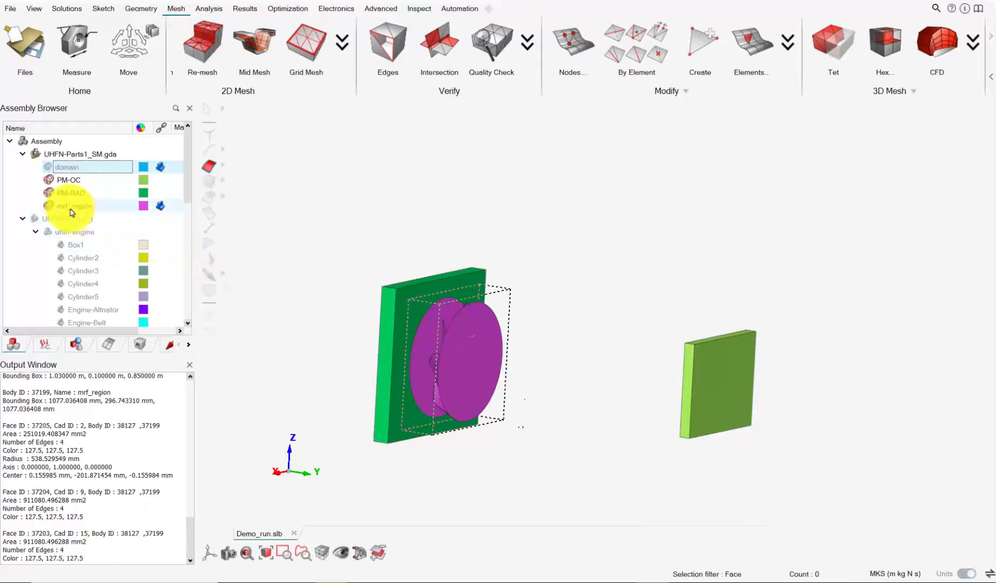
click(49, 206)
click(48, 206)
- Select the large front and back faces of the PM-RAD and PM-OC bodies
middle_drag(463, 344, 344, 325)
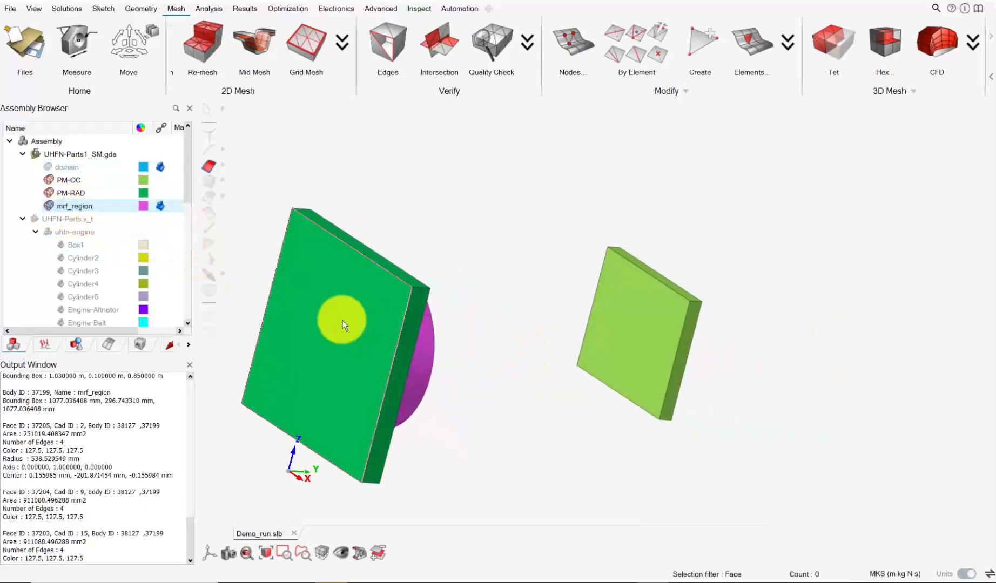
middle_drag(248, 200, 361, 337)
click(360, 358)
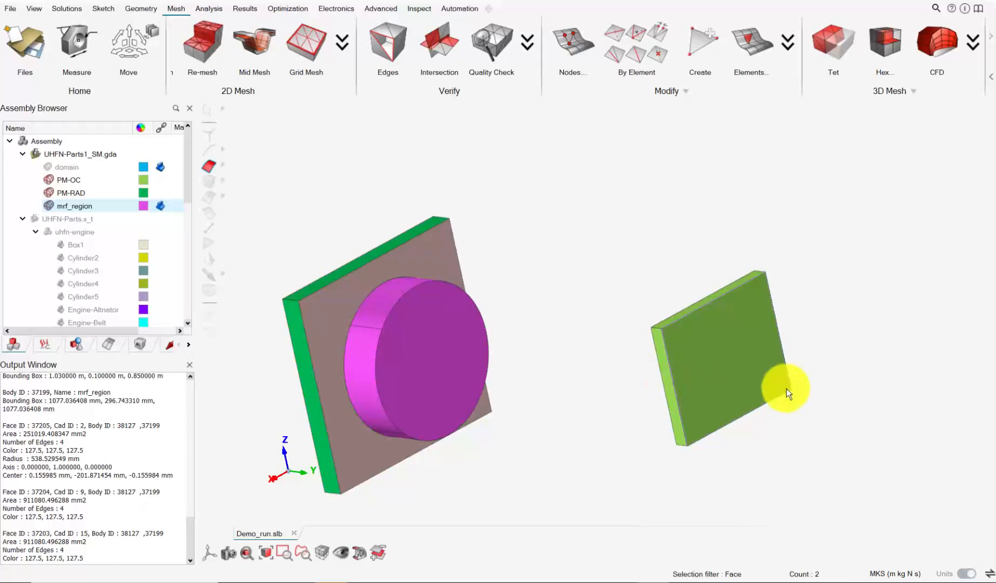
click(725, 369)
middle_drag(725, 370, 751, 367)
- Create a face group named no_bl2 from the selected porous media faces
right_click(735, 377)
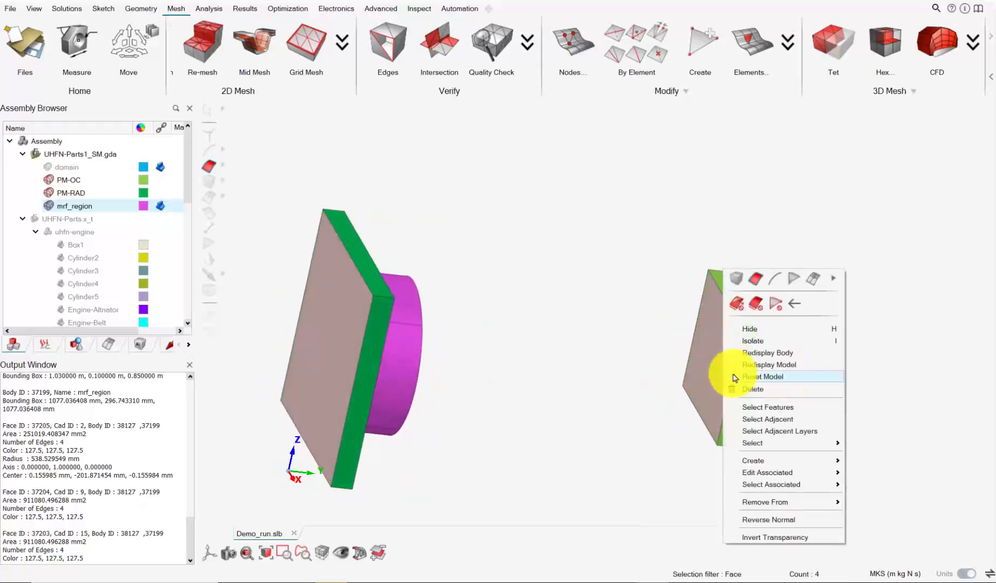
click(879, 462)
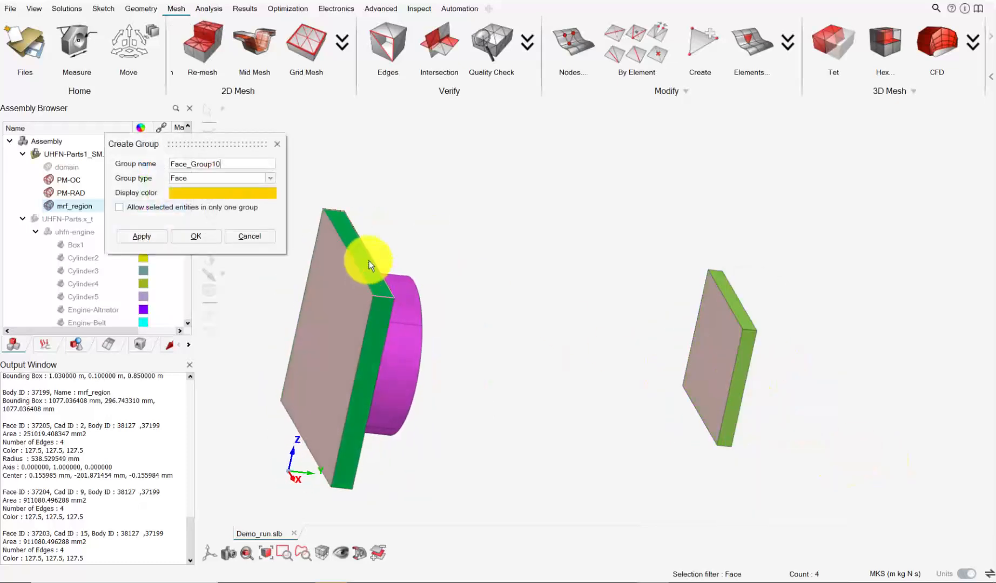
text(no_bl2)
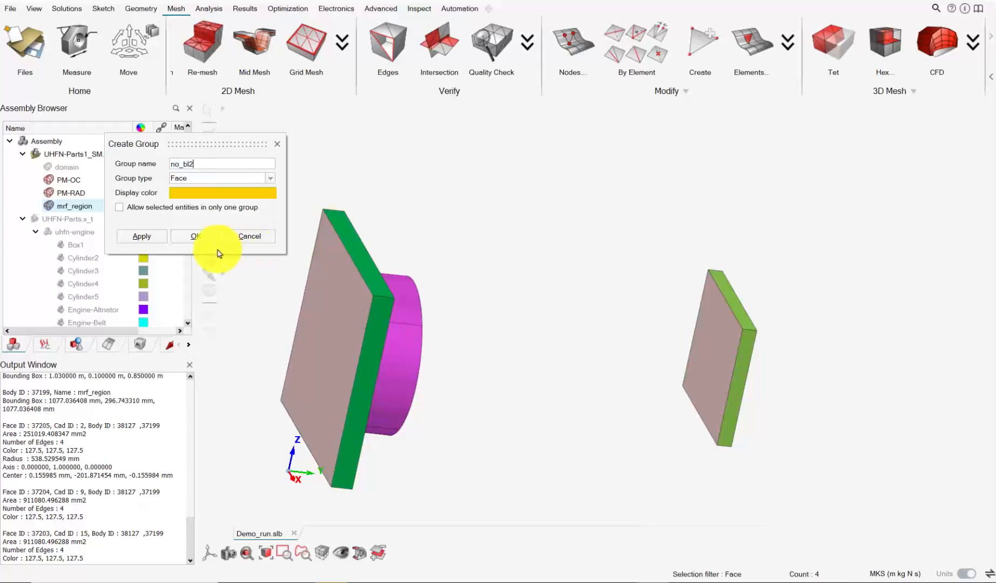
click(201, 238)
scroll(394, 317, down, 6)
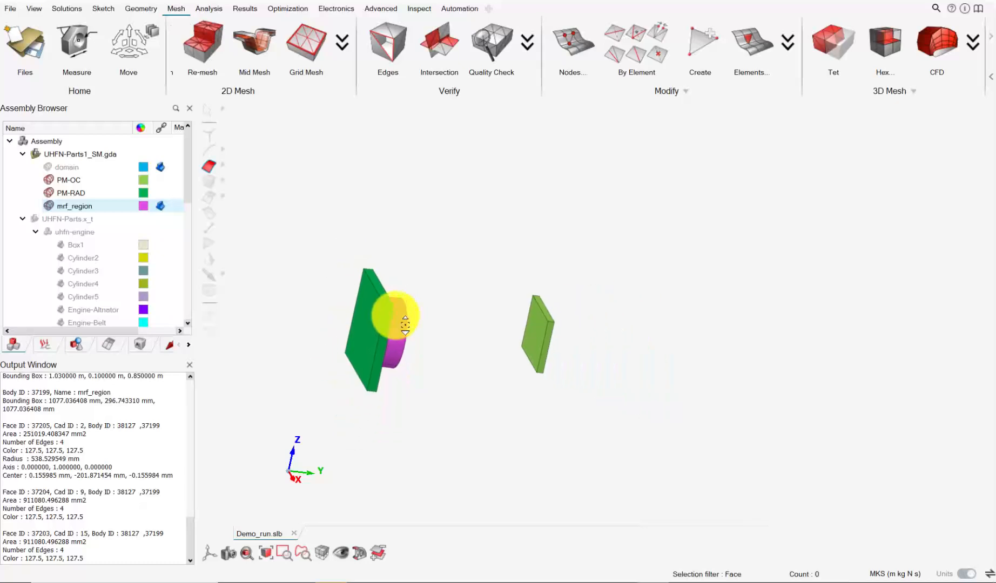
right_drag(419, 348, 420, 321)
middle_drag(420, 320, 384, 301)
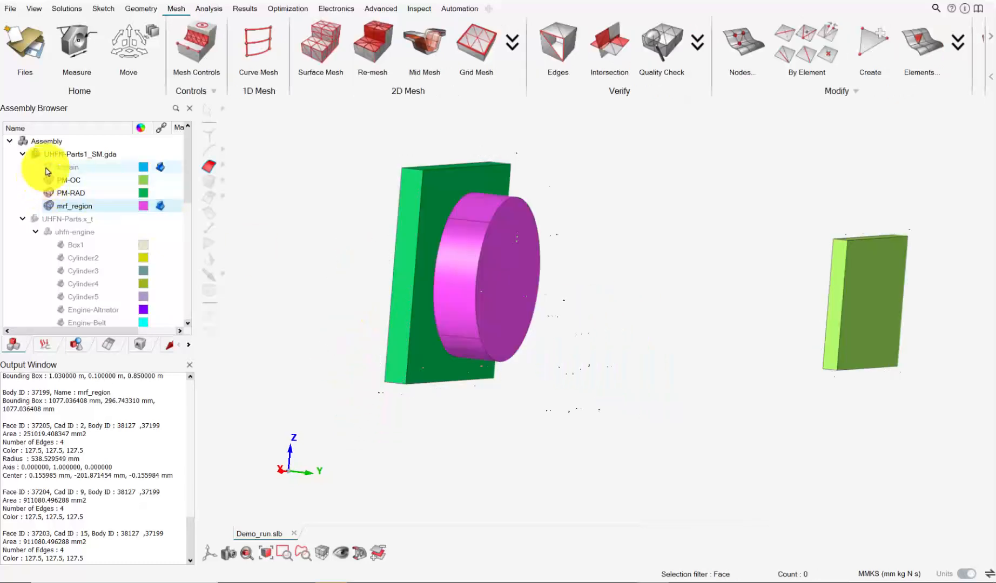
click(47, 169)
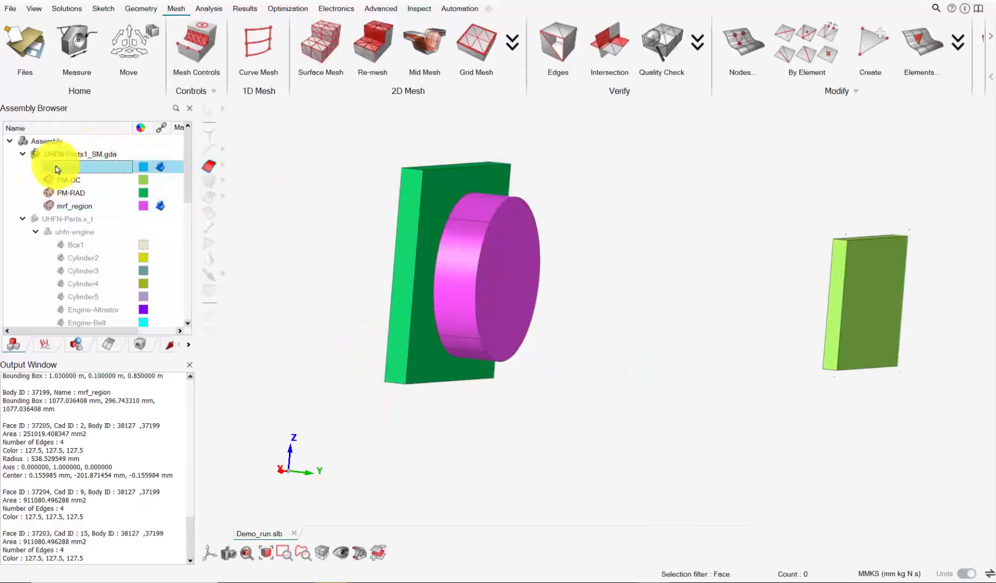
click(50, 168)
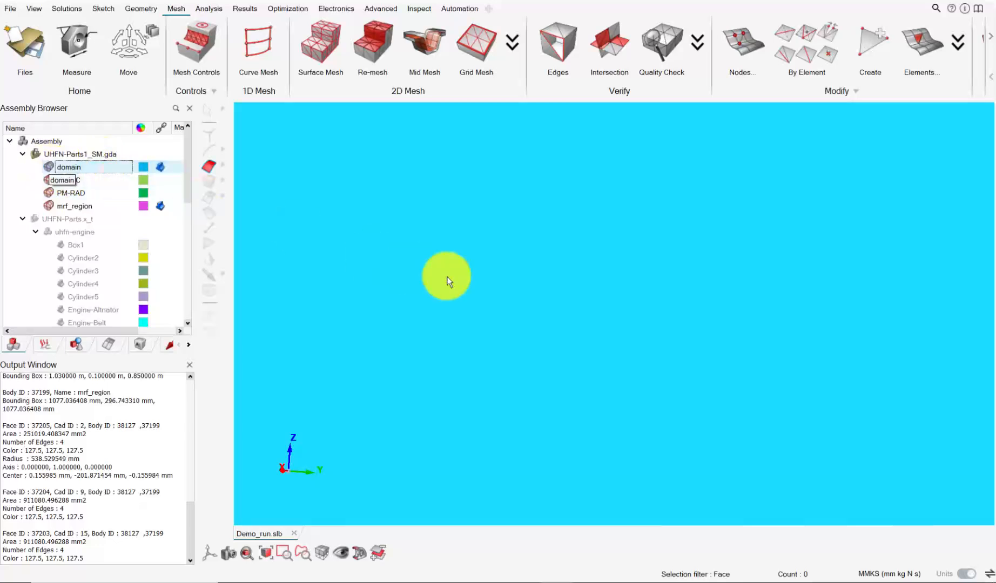
scroll(473, 290, down, 5)
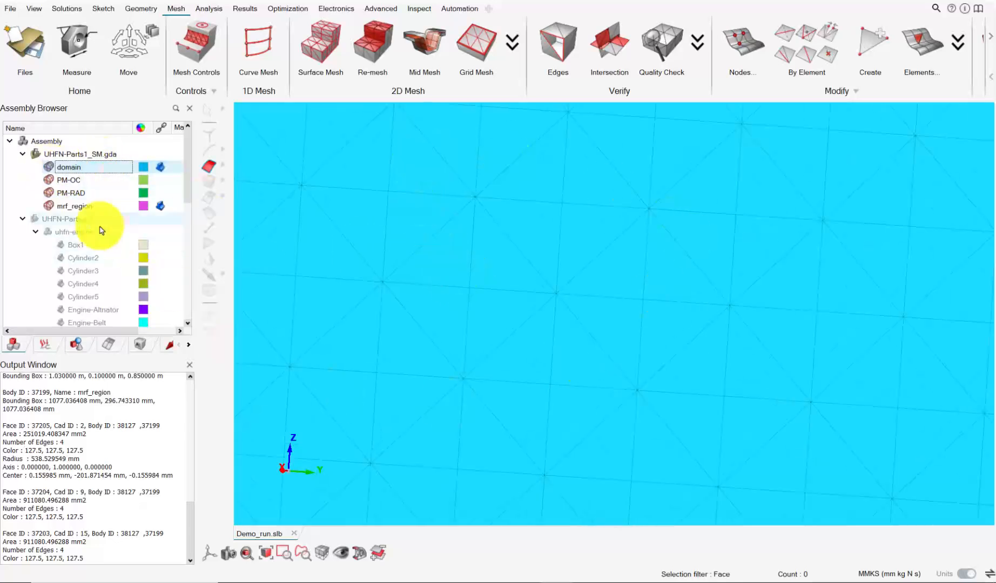
click(50, 167)
scroll(438, 357, down, 2)
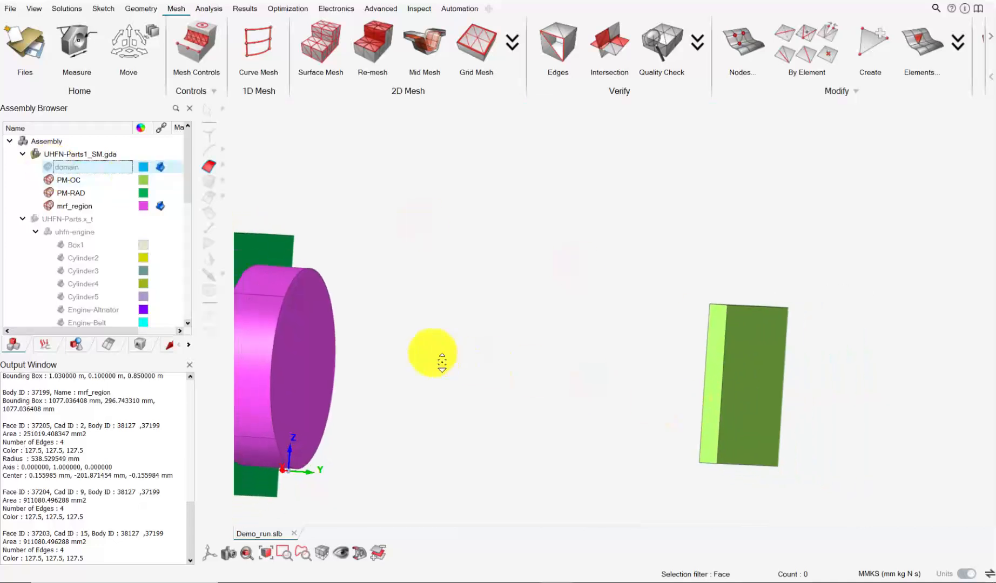
scroll(351, 286, down, 4)
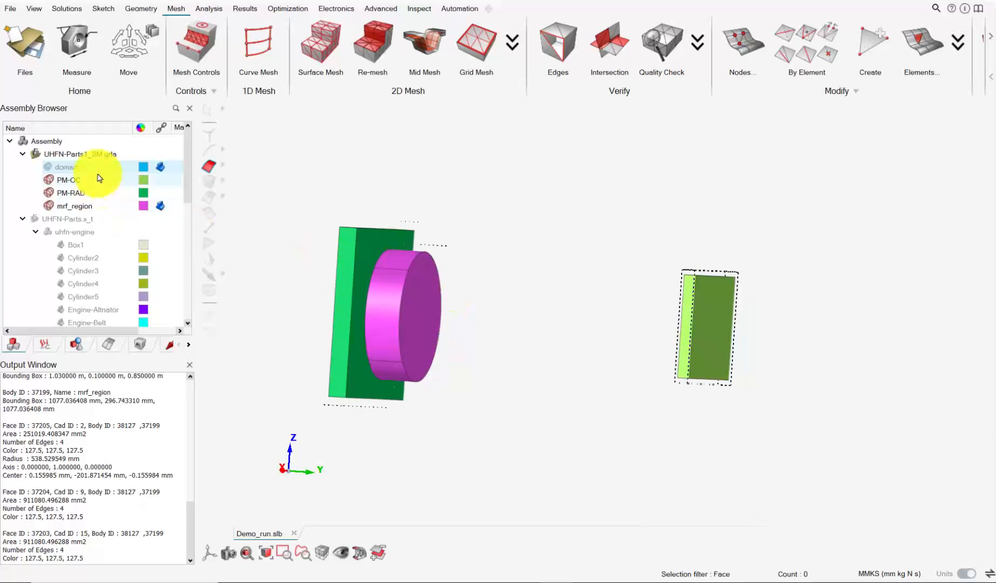
- Redisplay the domain body and hide its large outer side face to expose the enclosure inside
click(50, 167)
click(380, 216)
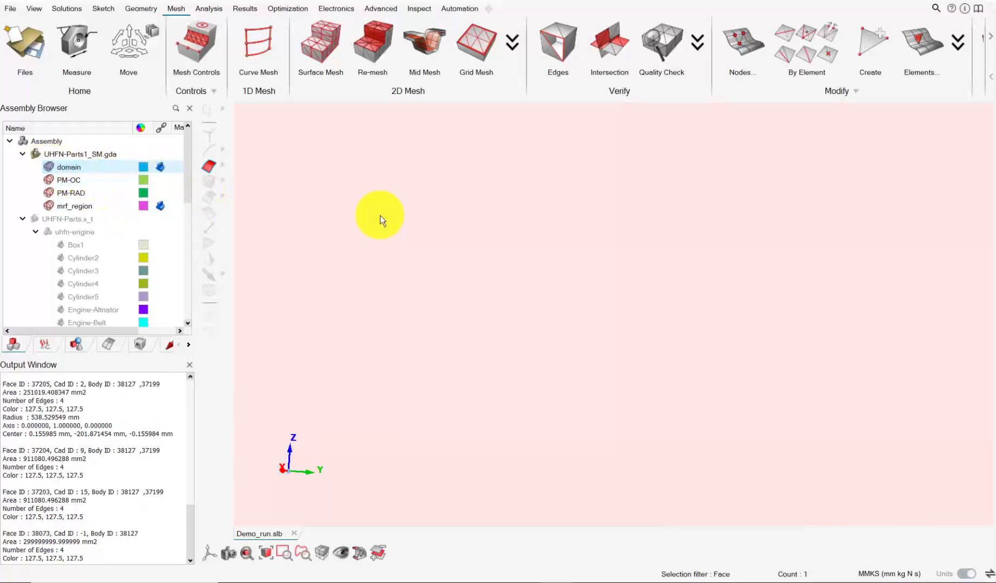
key(h)
scroll(421, 235, down, 4)
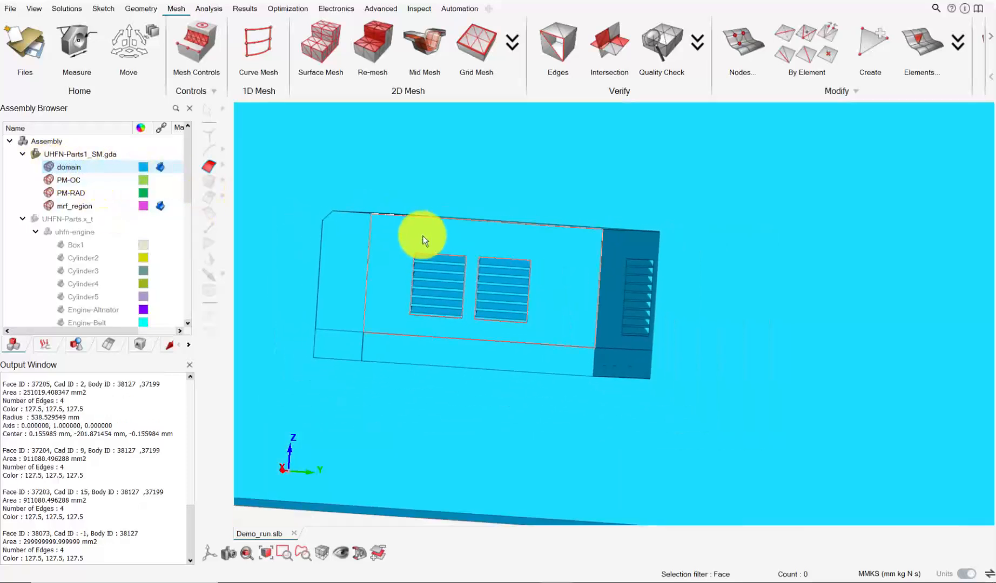
right_drag(423, 236, 484, 264)
middle_drag(484, 265, 460, 254)
scroll(460, 253, down, 2)
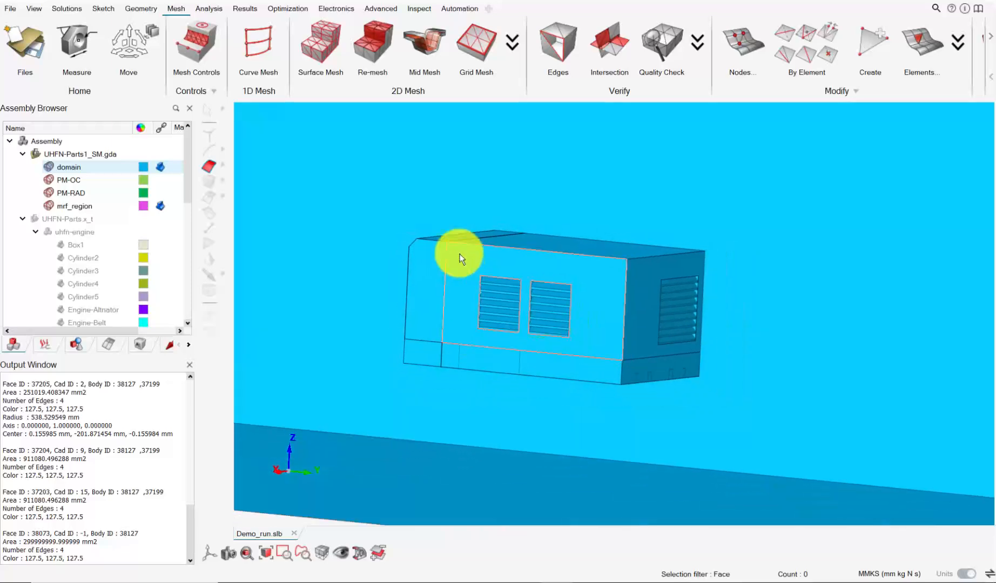
- Start a Region mesh control with a cuboid shape and define its box from the domain body using the Bodies option
click(205, 46)
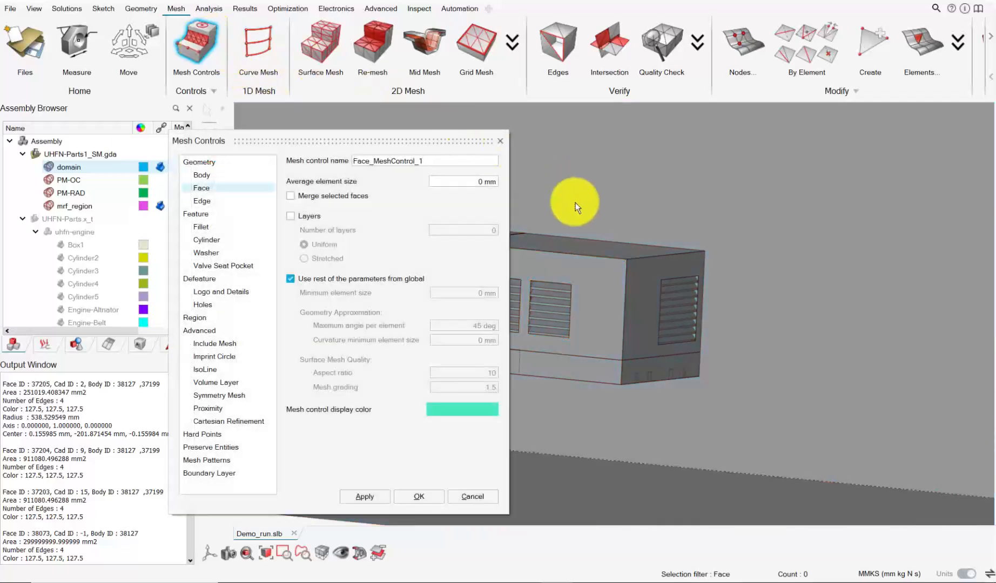
right_drag(573, 199, 742, 282)
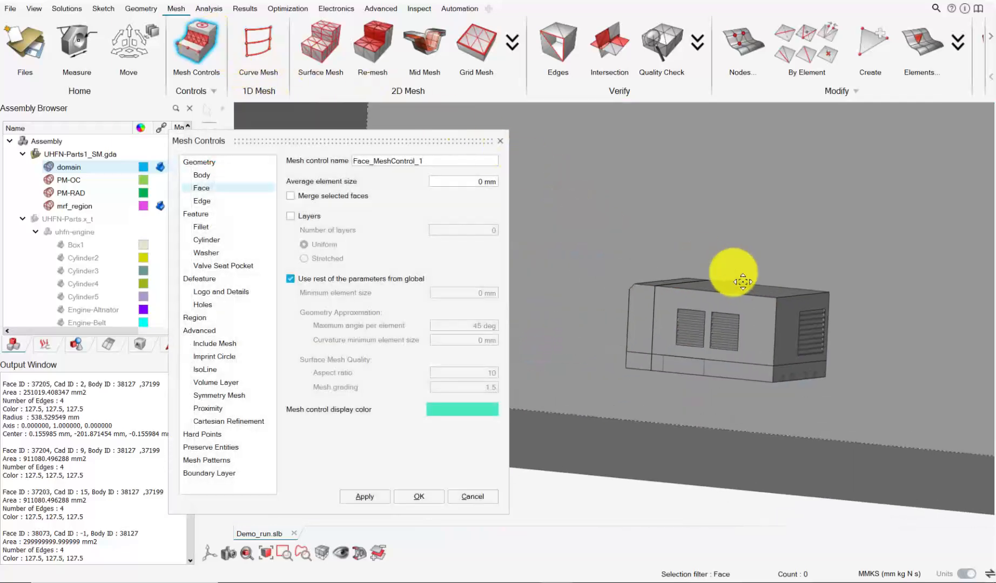
click(195, 319)
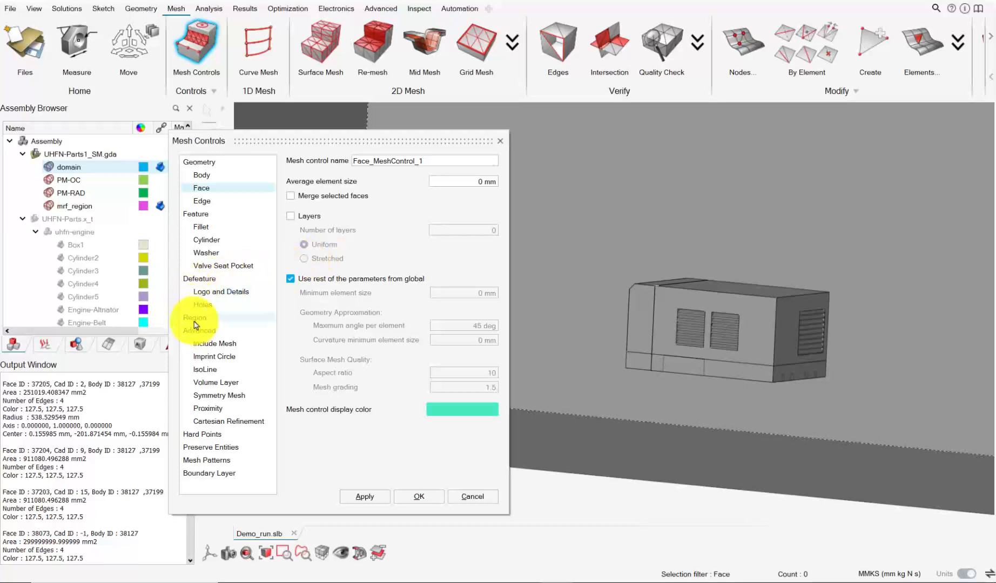
scroll(746, 268, down, 3)
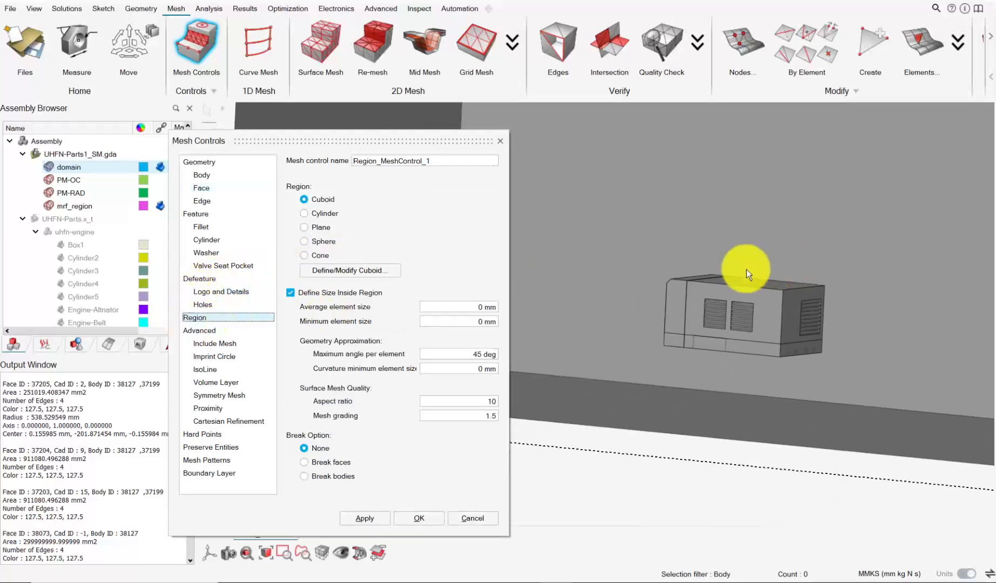
right_drag(729, 230, 717, 275)
scroll(717, 275, down, 1)
click(374, 279)
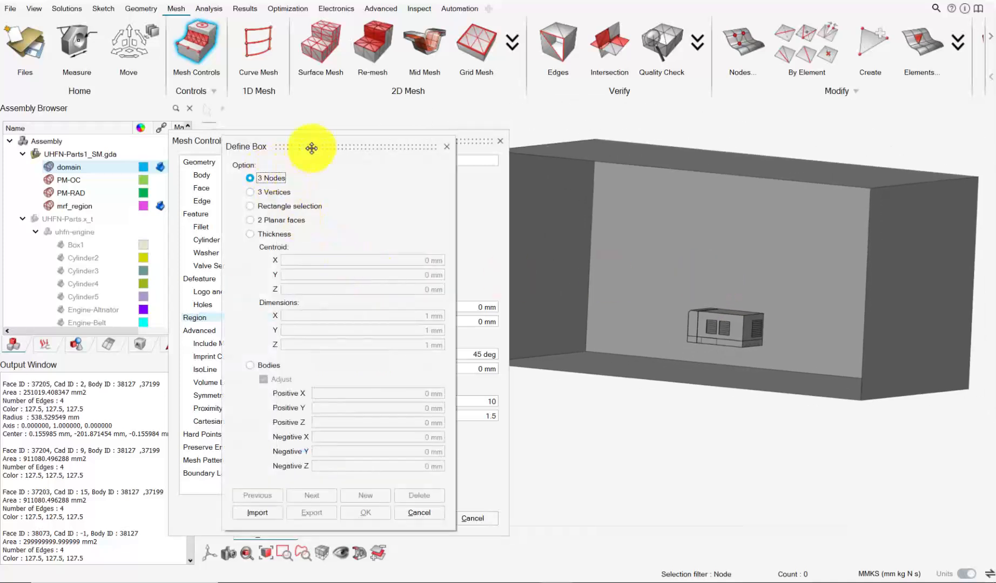
drag(313, 146, 268, 144)
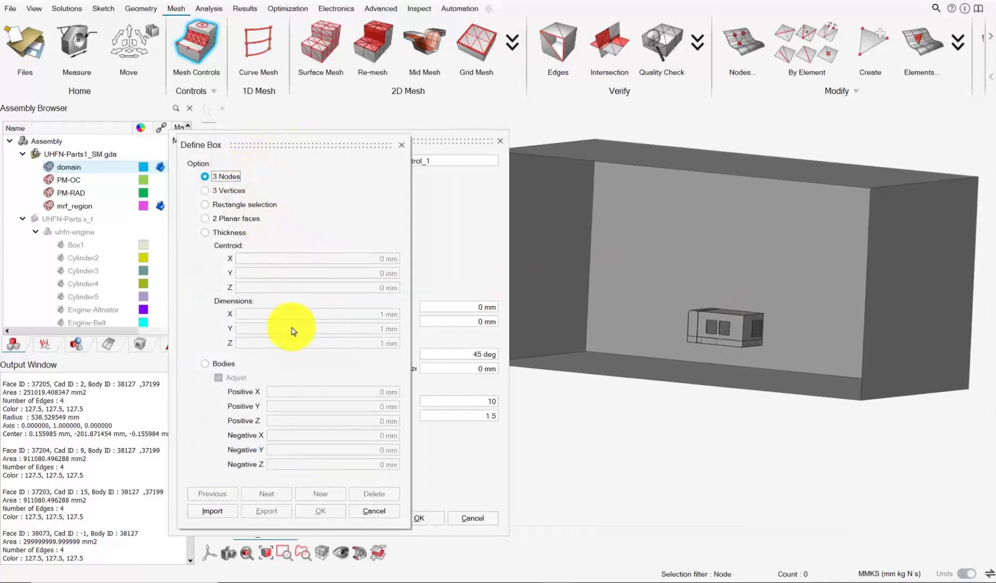
click(223, 364)
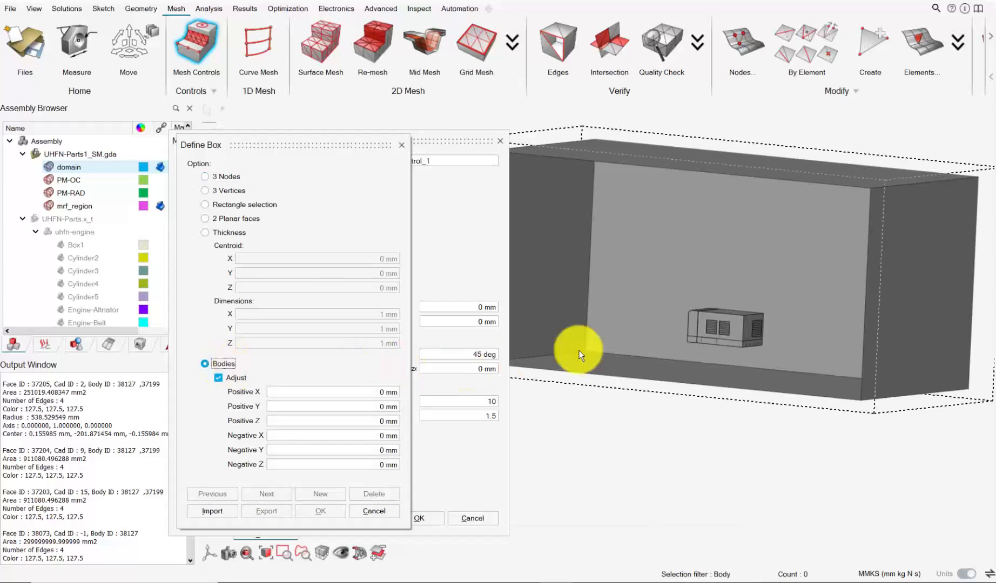
click(697, 286)
scroll(703, 283, down, 5)
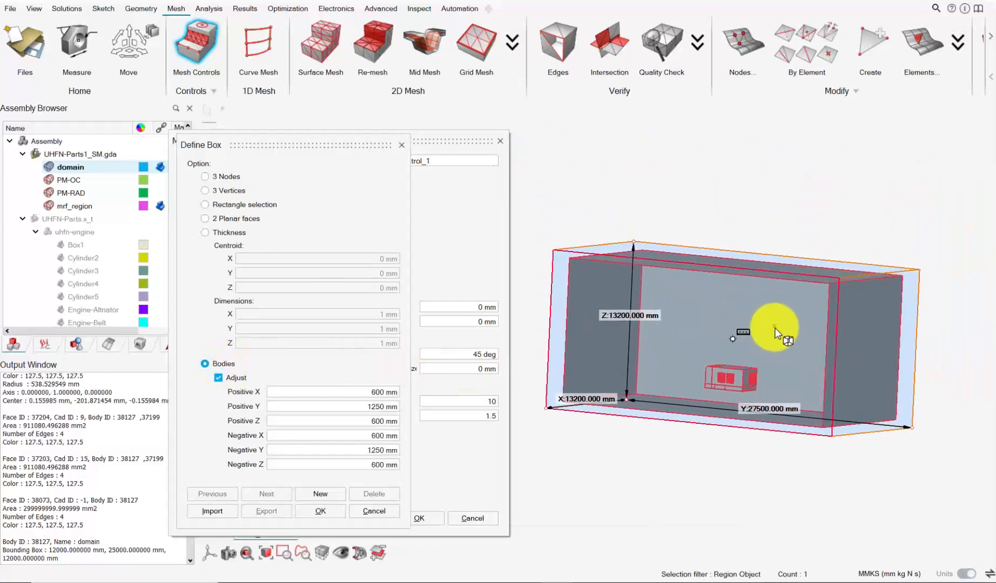
middle_drag(776, 331, 666, 312)
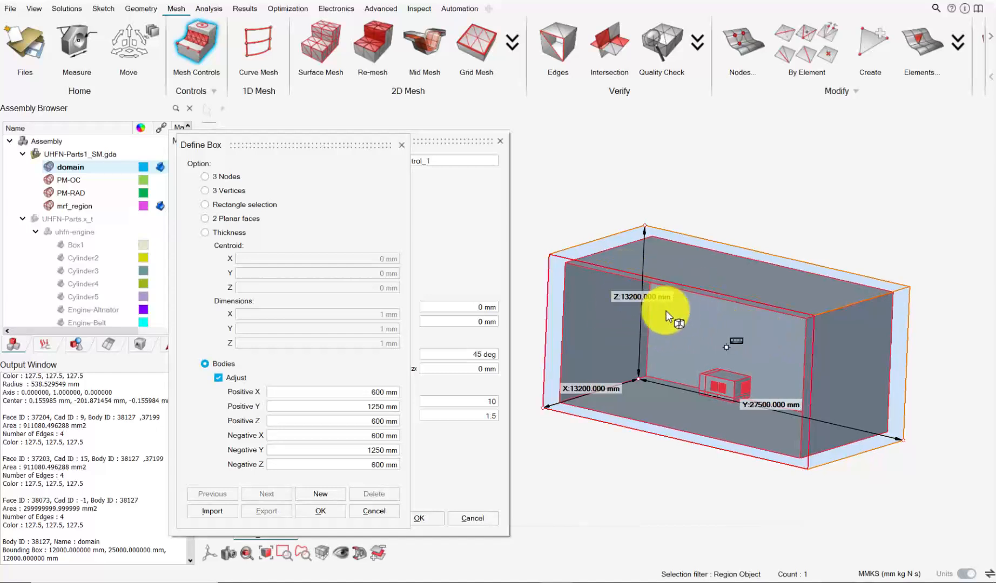
- Switch the unit system to MKS (m kg N s)
click(925, 574)
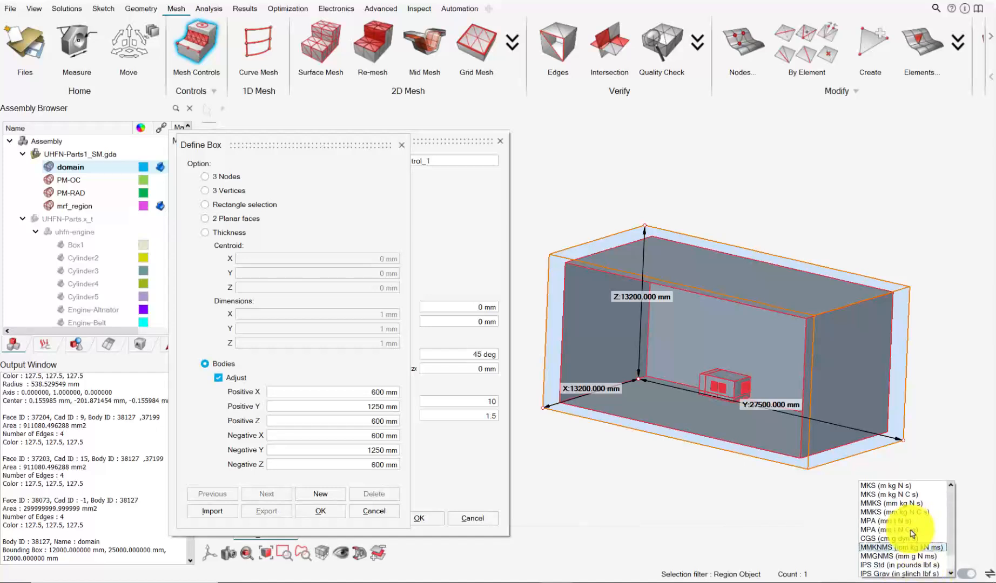
click(906, 492)
mouse_move(923, 401)
middle_down()
mouse_move(904, 402)
mouse_move(939, 423)
mouse_move(915, 402)
mouse_move(942, 407)
mouse_move(929, 396)
middle_up()
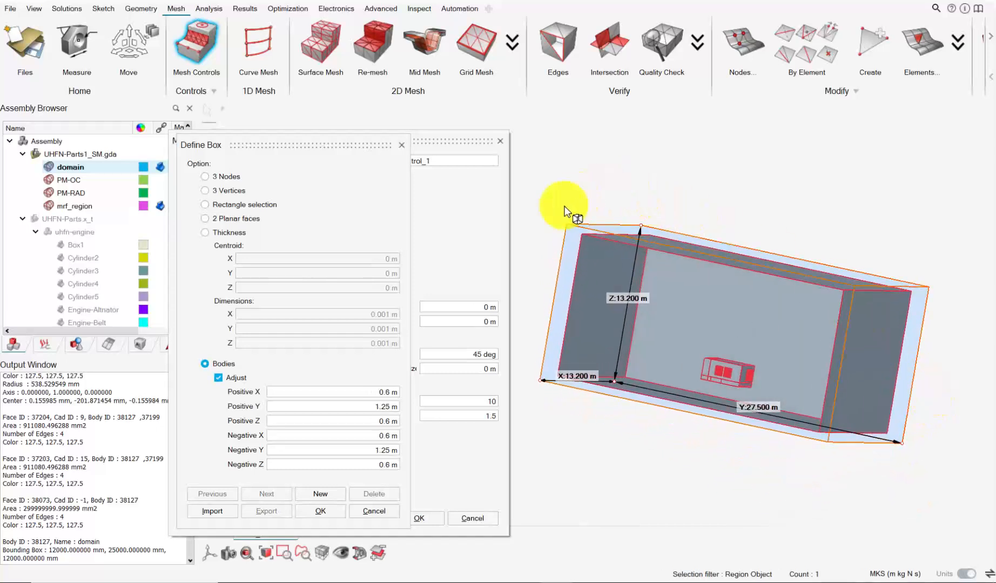
- Lower the top face of the region box so that its Z height is about 9.63 m
middle_drag(725, 300, 747, 309)
middle_drag(728, 348, 740, 319)
middle_drag(757, 249, 778, 219)
drag(775, 219, 765, 260)
- Pull both Y end faces of the region box inward so that its Y length is about 16.03 m
middle_drag(763, 338, 915, 427)
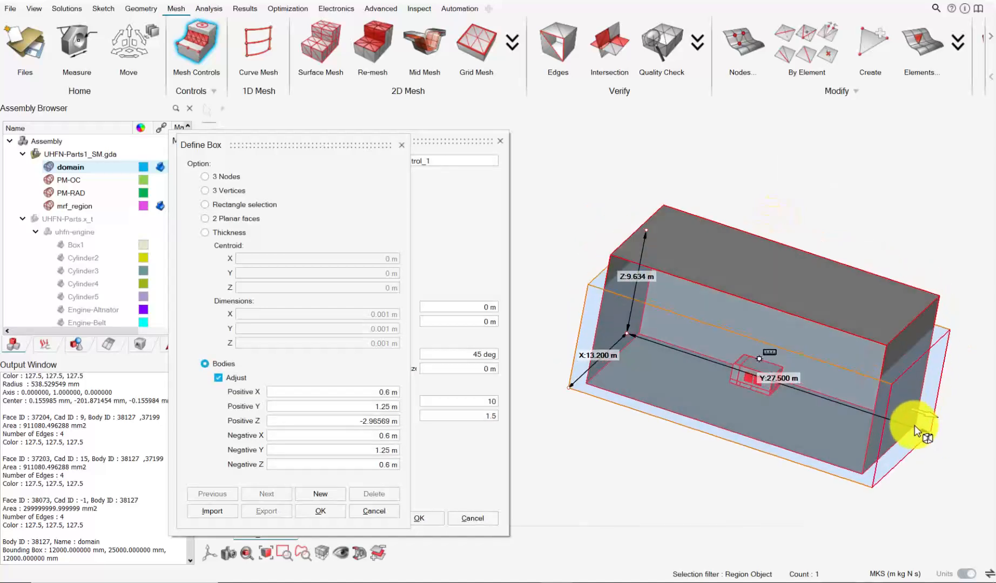
drag(930, 419, 863, 406)
middle_drag(867, 445, 895, 459)
click(602, 306)
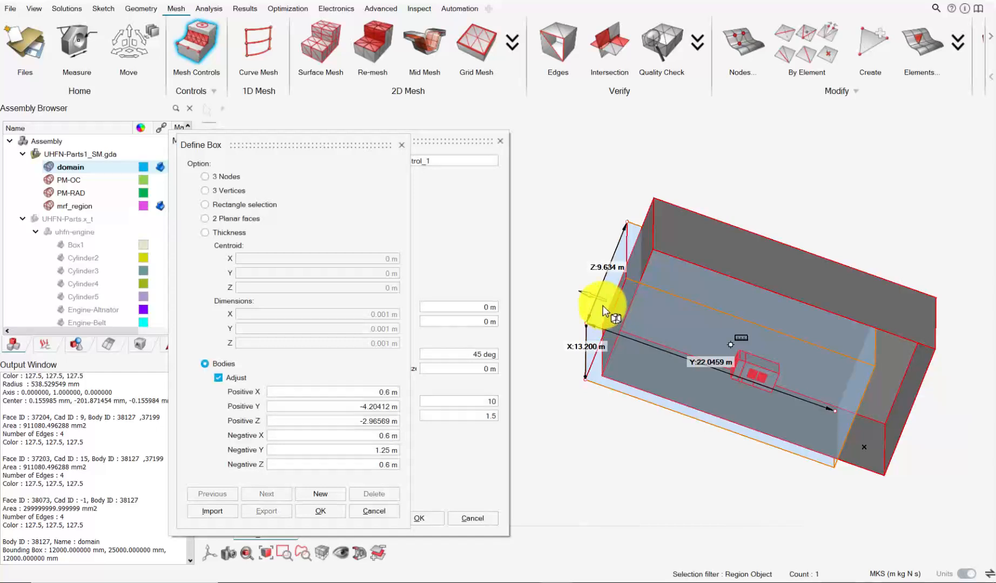
drag(596, 301, 664, 320)
middle_drag(712, 347, 702, 331)
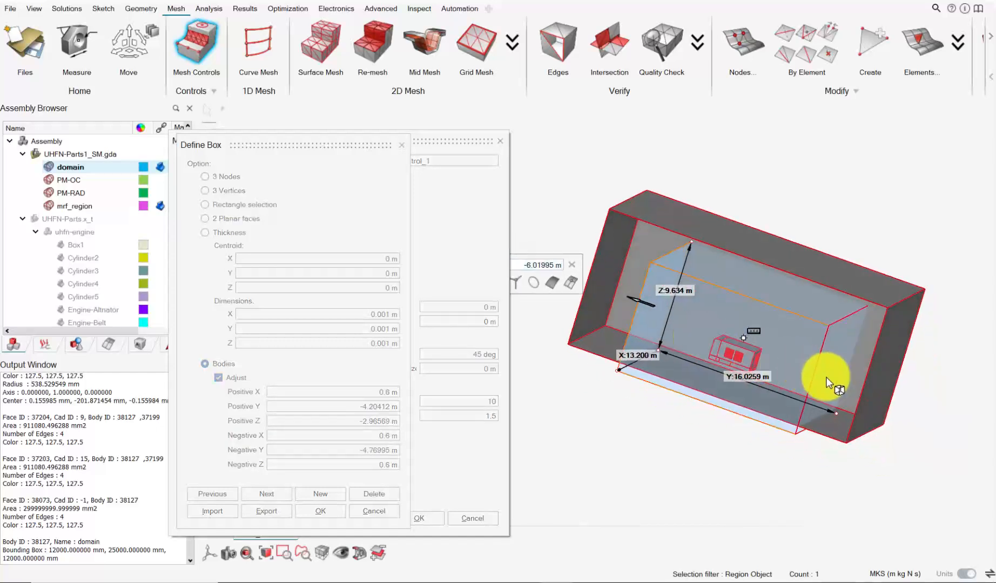
- Extend both Y end faces of the region box slightly outward to a Y length of about 17.28 m
click(840, 380)
drag(841, 382, 849, 382)
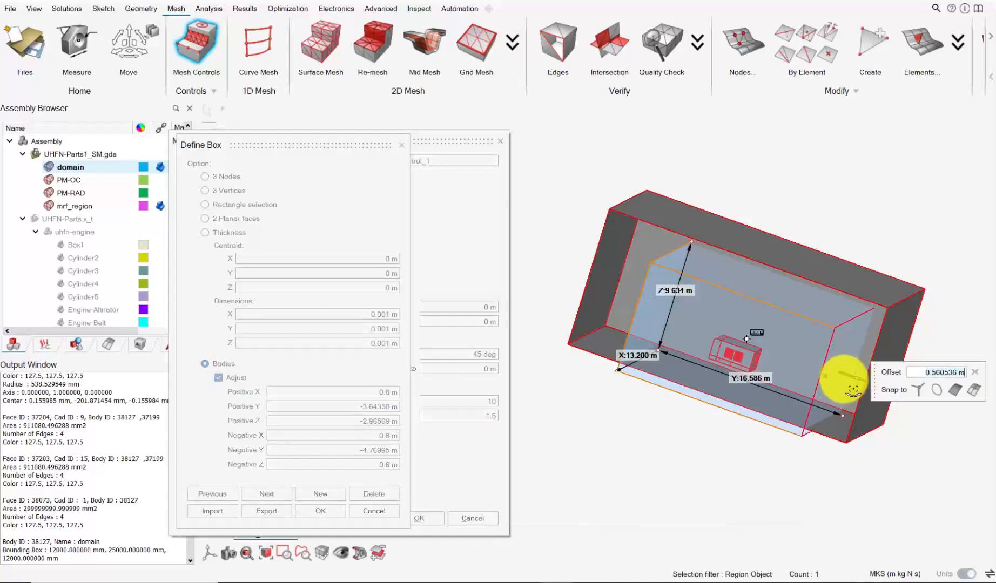
middle_drag(849, 381, 758, 371)
drag(676, 343, 660, 311)
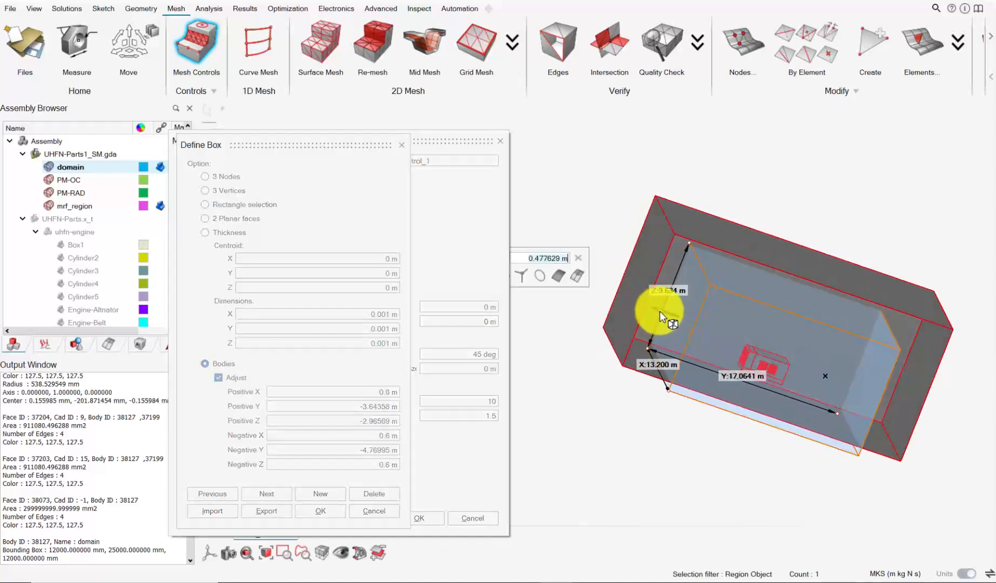
- Offset the positive X and negative X faces of the region box by -2 m each
middle_drag(766, 343, 688, 347)
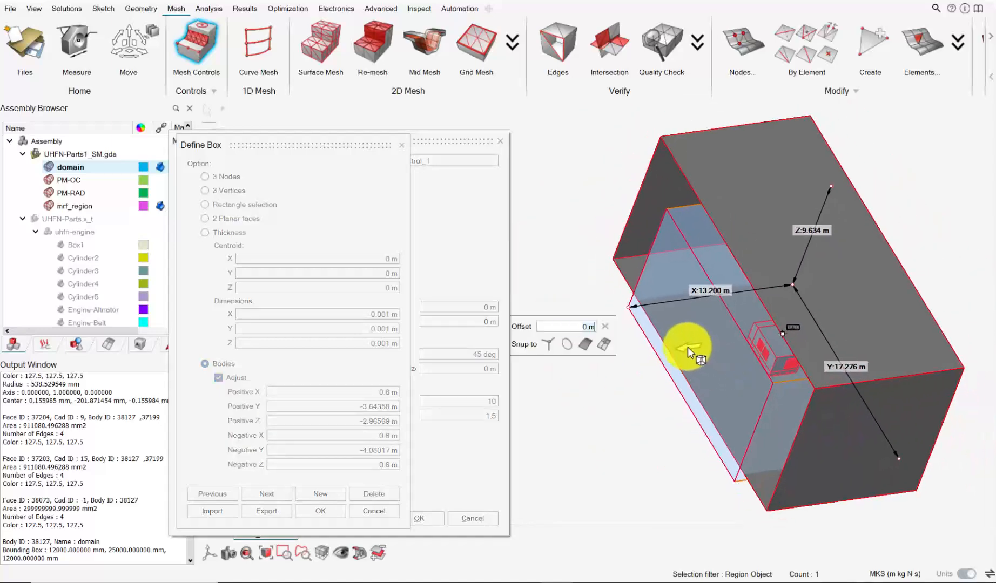
click(585, 322)
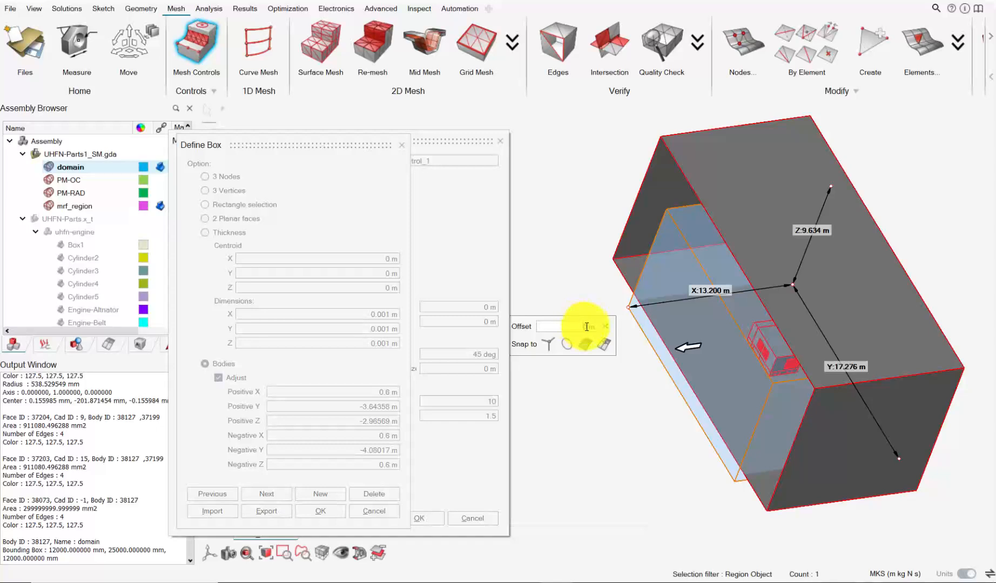
key(Return)
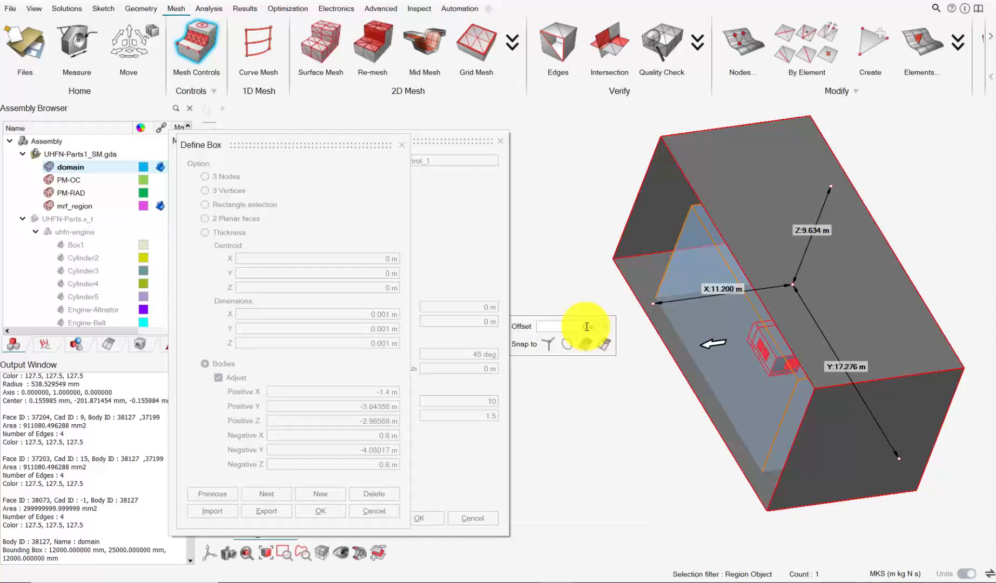
scroll(689, 345, up, 5)
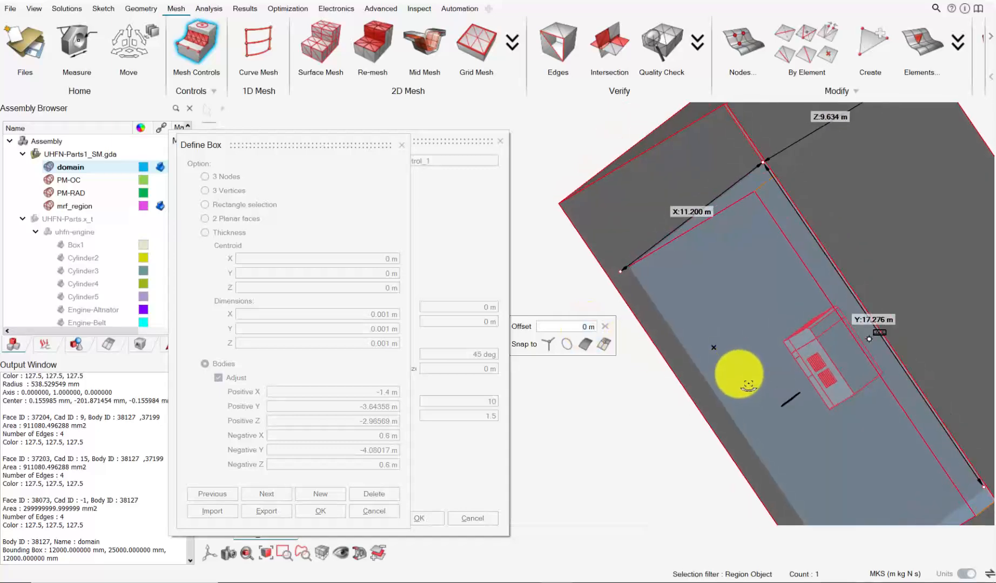
middle_drag(748, 385, 656, 364)
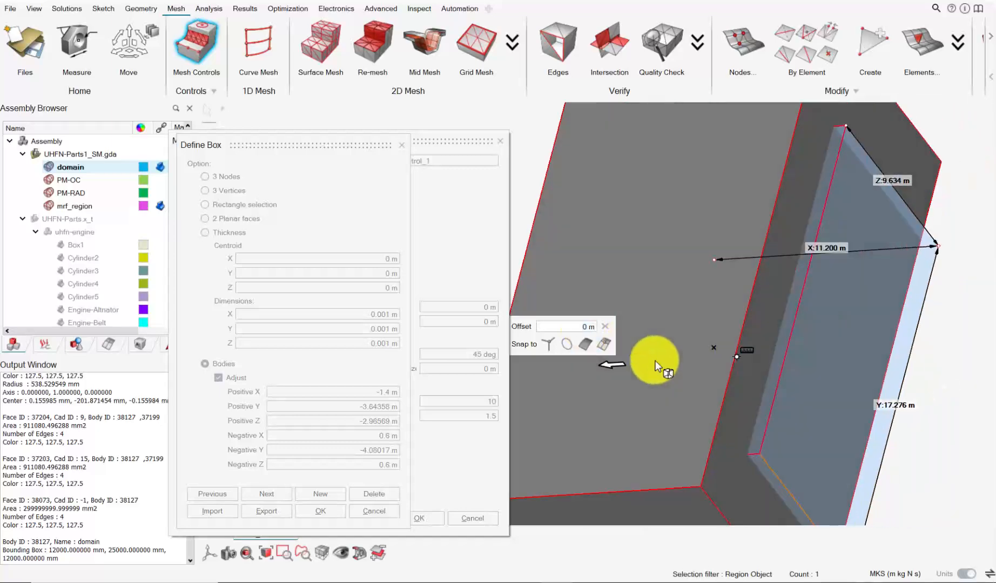
click(871, 347)
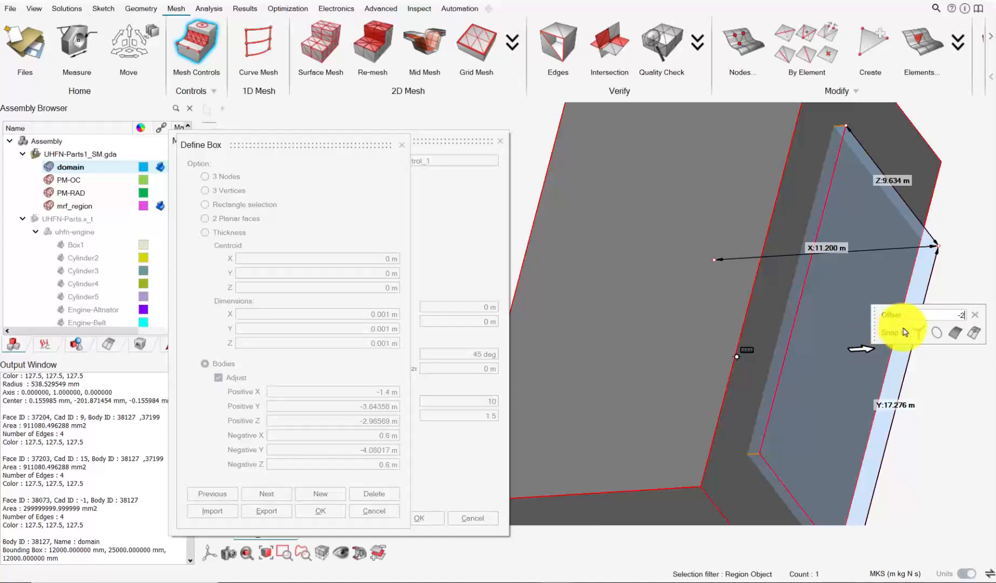
key(Return)
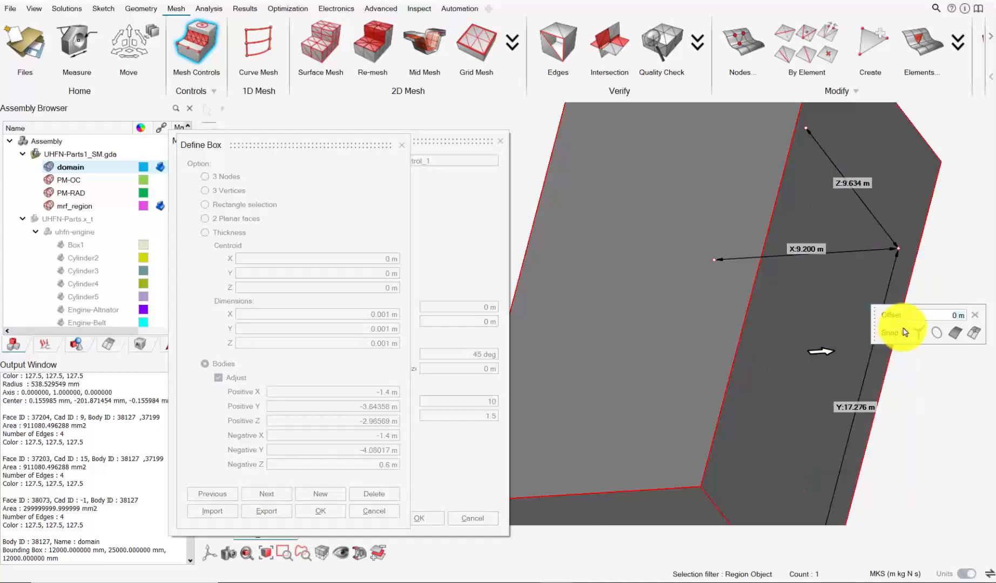
middle_drag(906, 331, 812, 335)
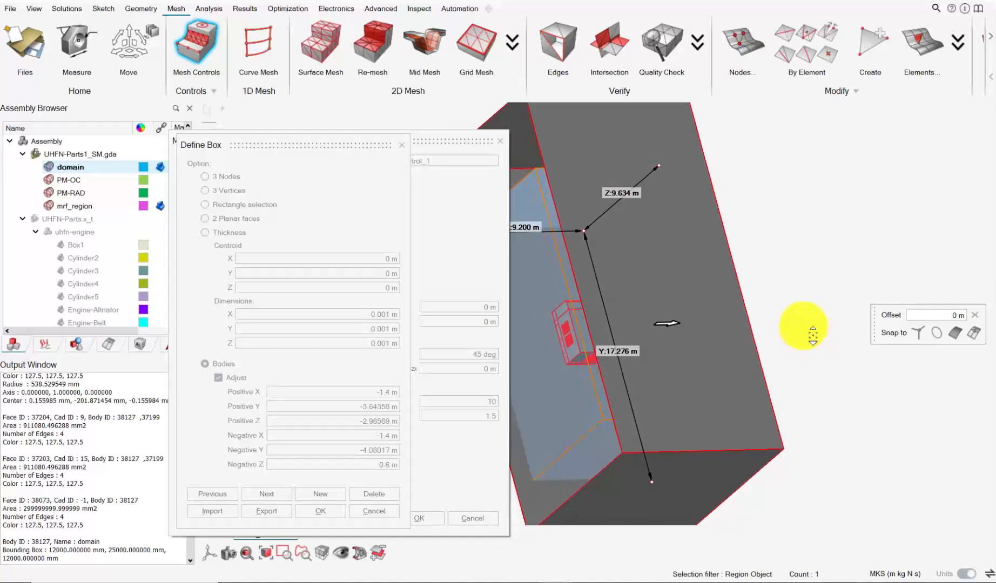
- Accept the first region's cuboid and set average element size 0.15 m, minimum 0.015 m, maximum angle 15 deg and curvature minimum 0.075 m
scroll(812, 334, down, 1)
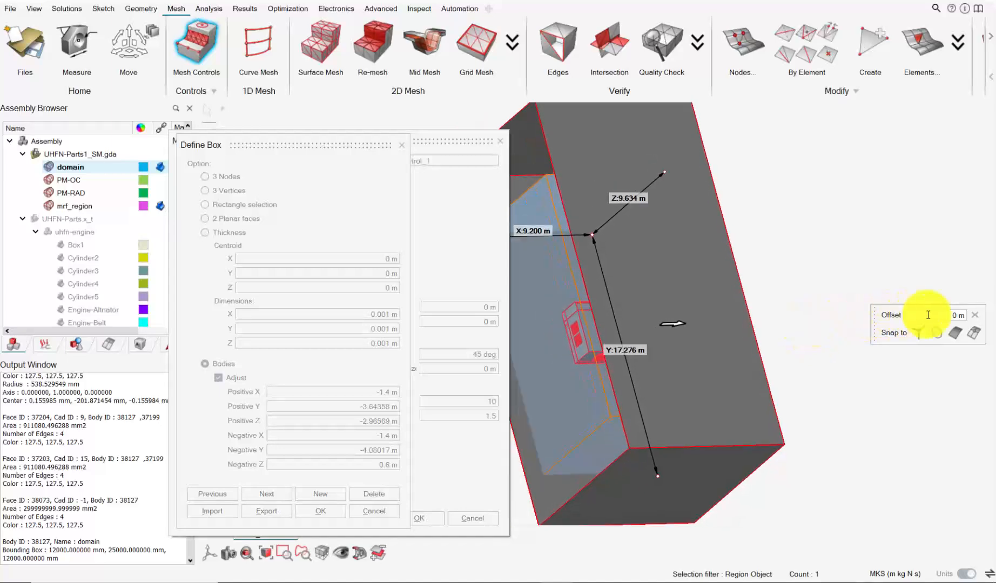
click(327, 511)
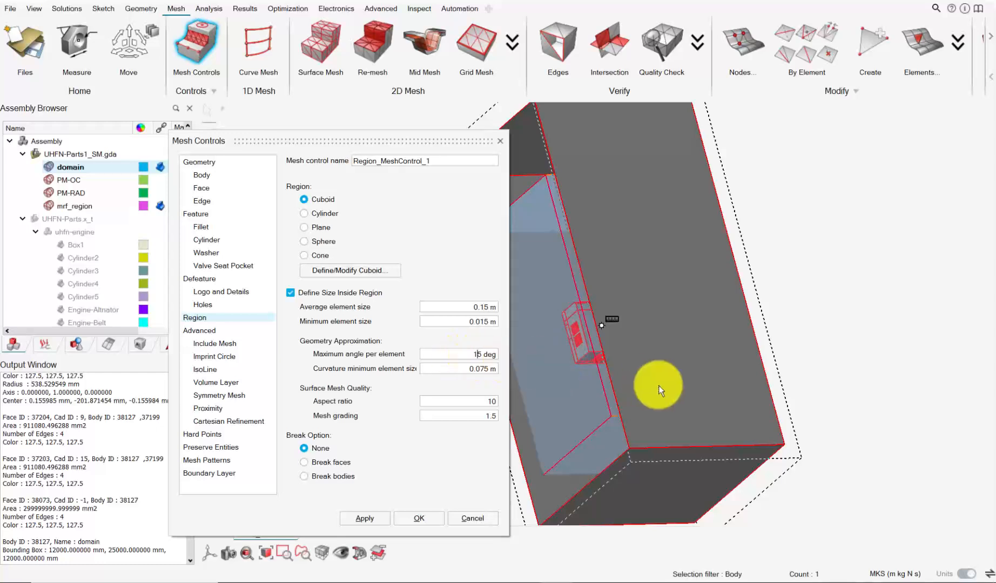
- Reopen the first region's cuboid, pull one long side inward to make it about 8.386 m in Z, and accept the box
middle_drag(660, 383, 582, 388)
click(376, 272)
scroll(768, 329, up, 2)
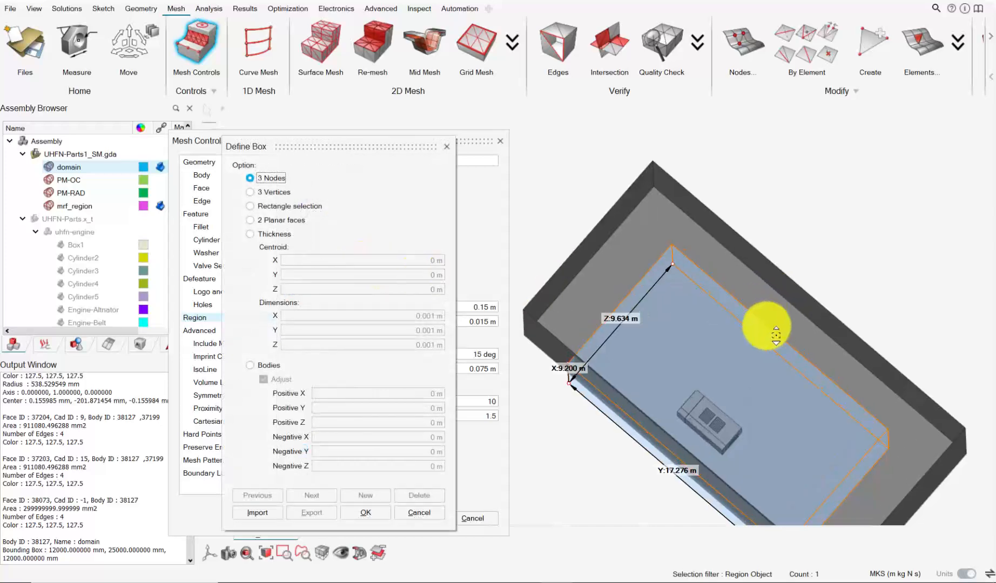
shift+middle_drag(742, 387, 728, 315)
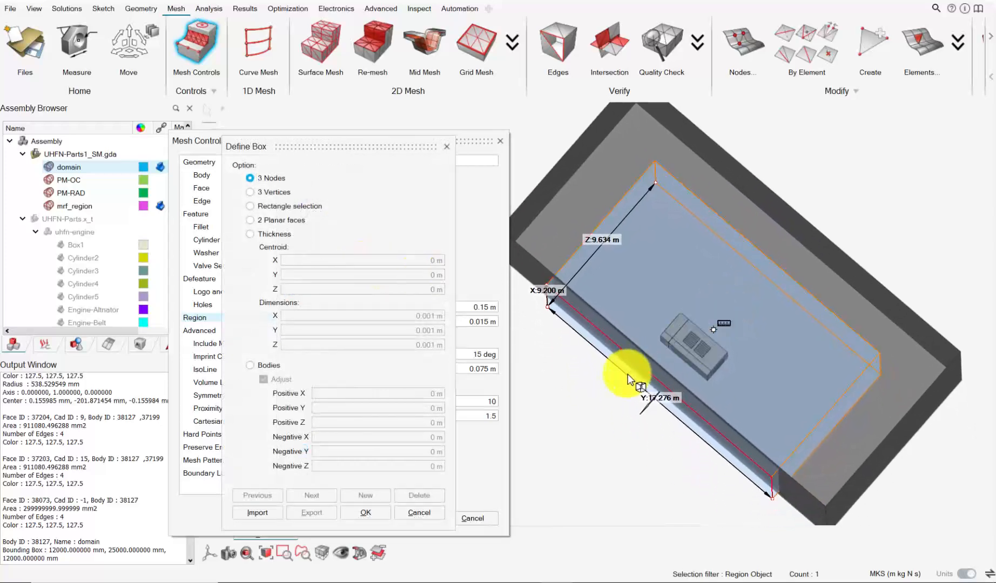
middle_drag(627, 374, 616, 374)
drag(621, 406, 640, 397)
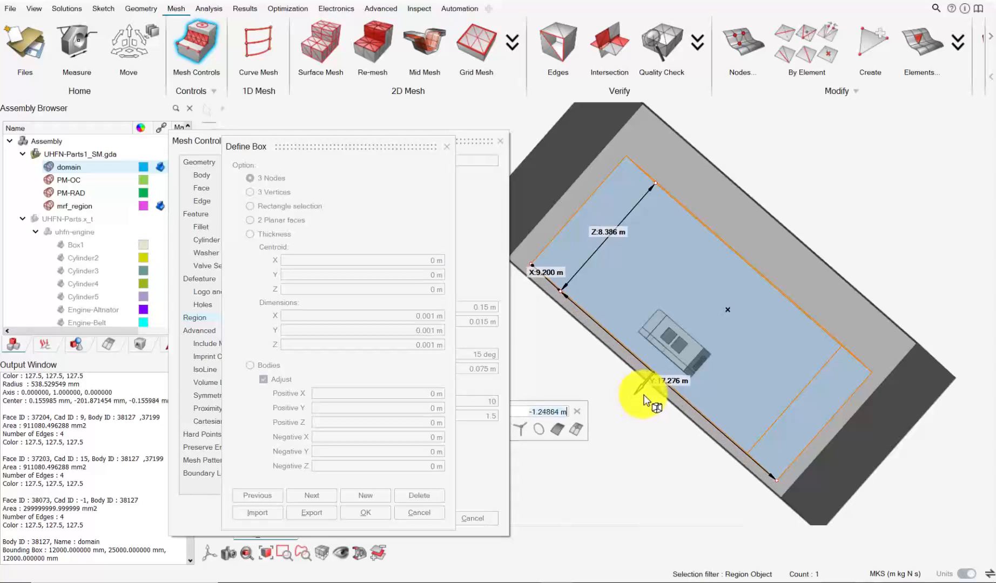
middle_drag(643, 400, 619, 415)
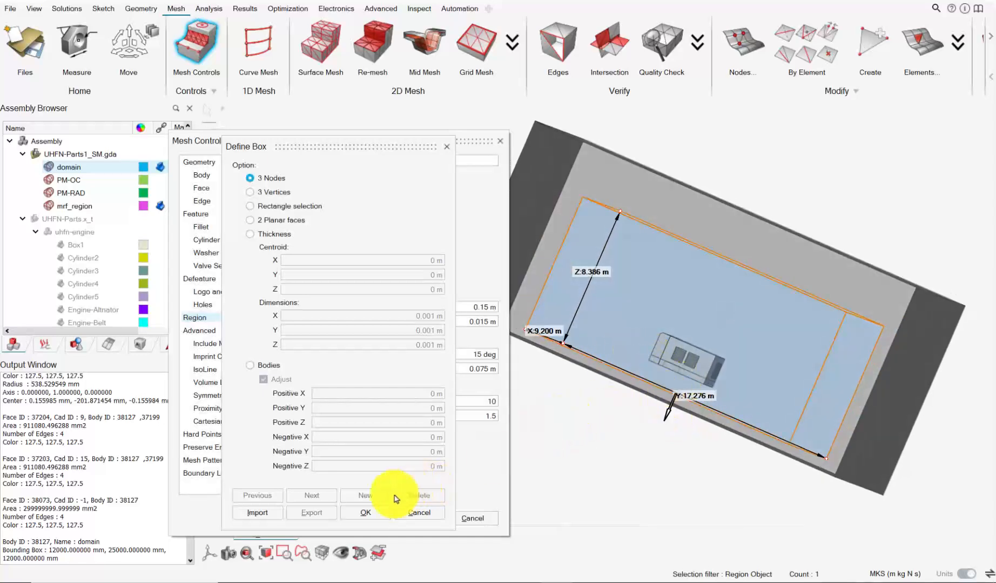
click(364, 512)
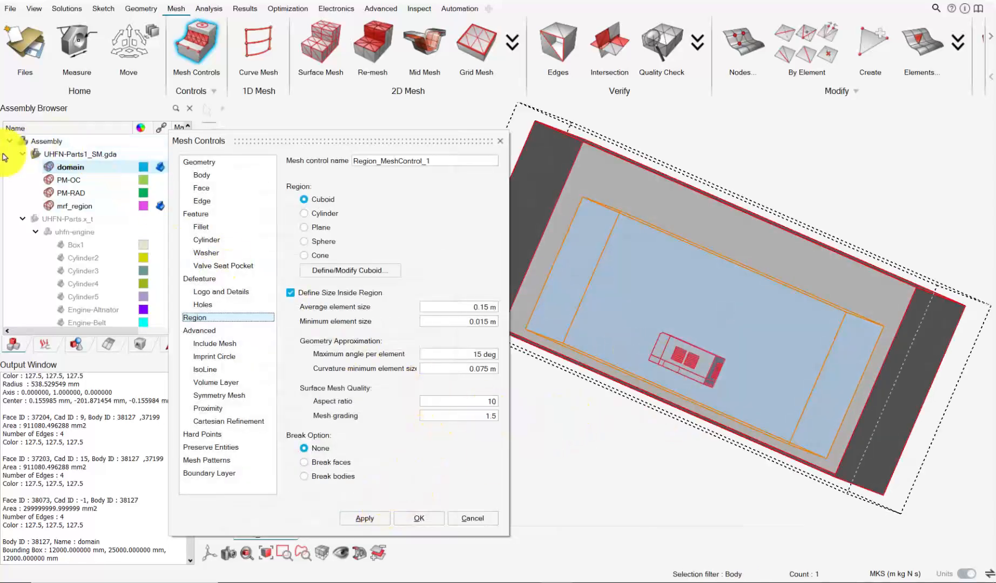
- Assign Region_MeshControl_1 to all bodies of UHFN-Parts1_SM.gda and create the control
click(77, 156)
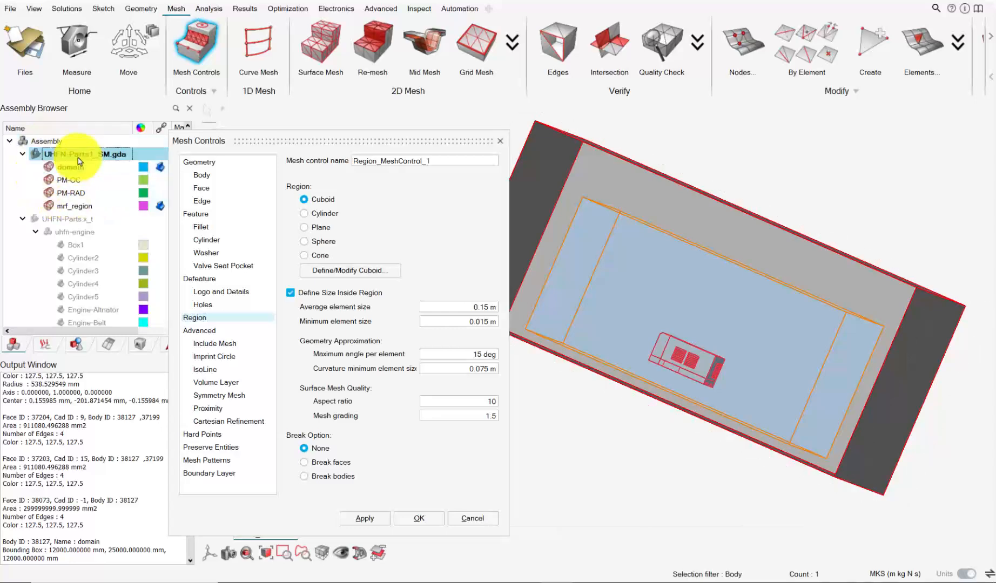
middle_drag(567, 251, 592, 290)
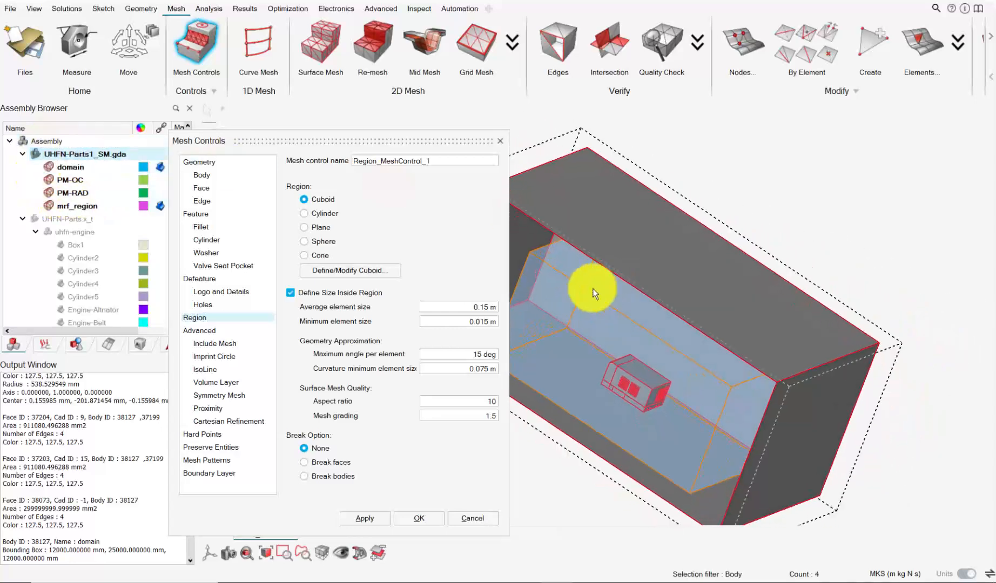
click(415, 519)
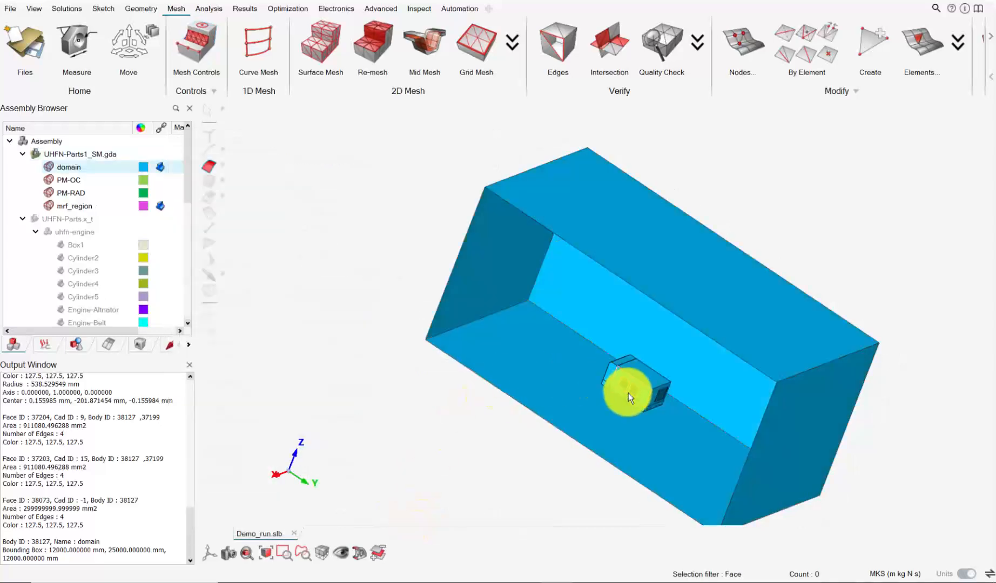
- Hide the top face and the long side face of the domain to expose its interior
scroll(670, 413, up, 1)
middle_drag(672, 409, 624, 374)
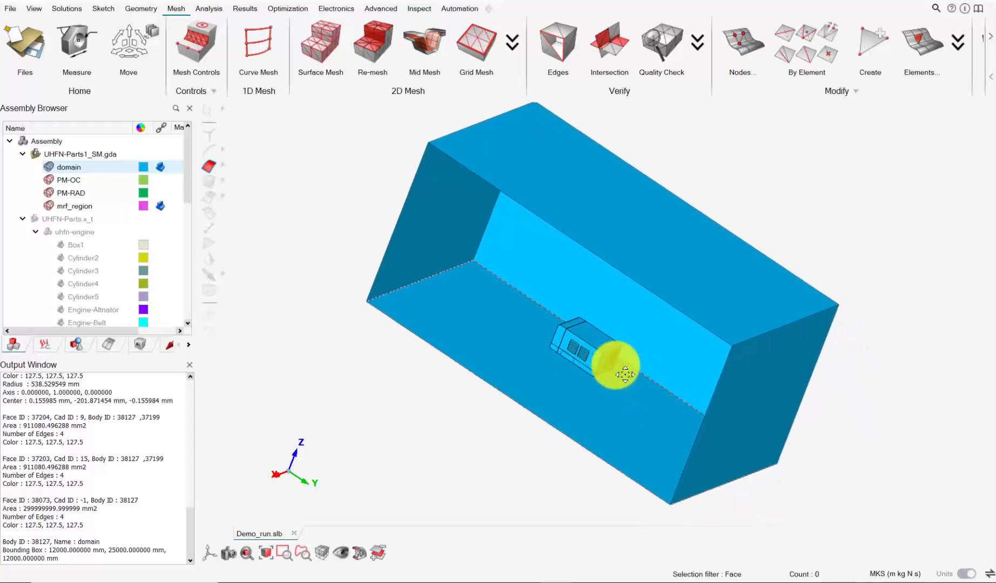
scroll(586, 322, up, 2)
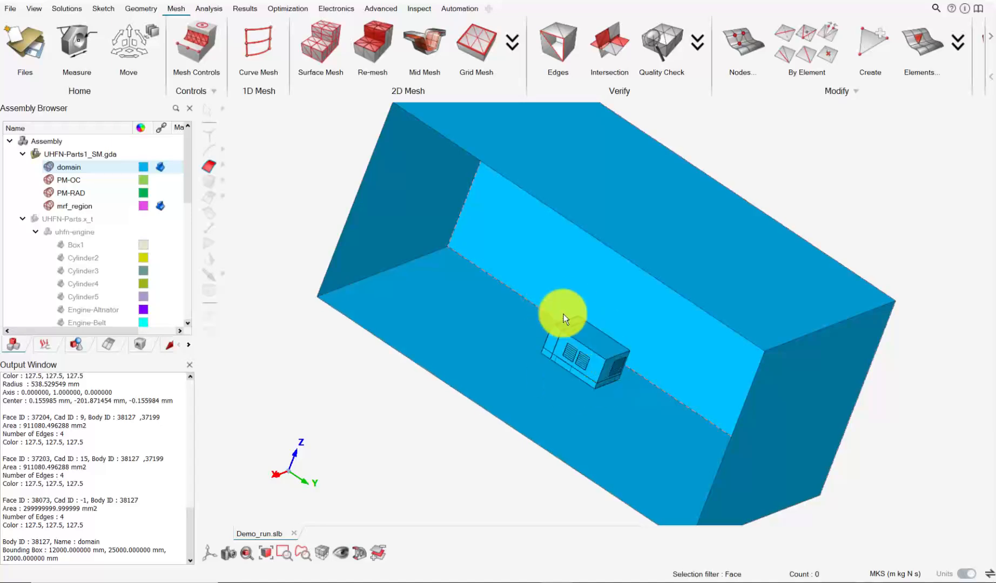
click(203, 42)
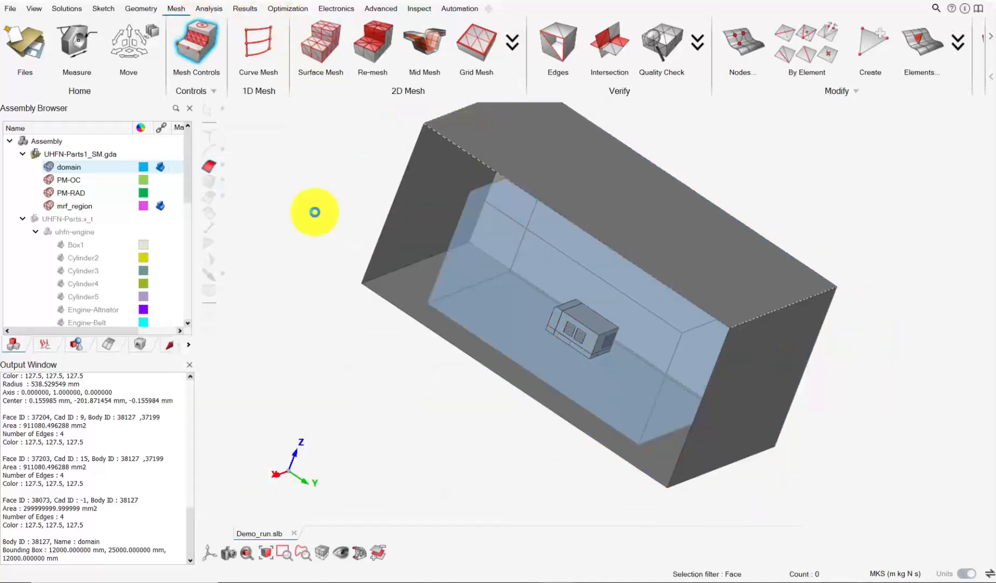
click(558, 196)
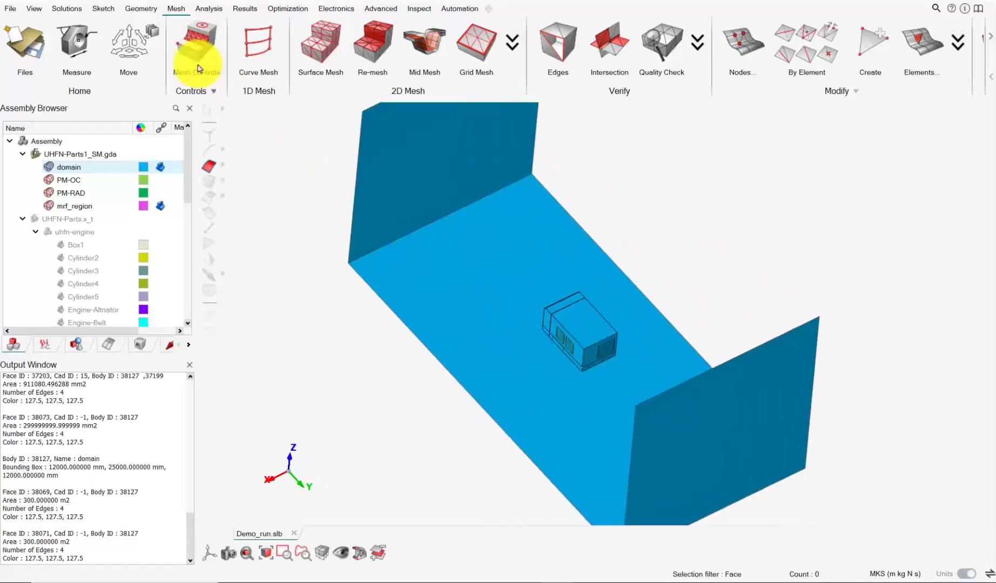
- Start a new cuboid region mesh control with the Bodies option and adjustable bounds around the domain body
click(196, 42)
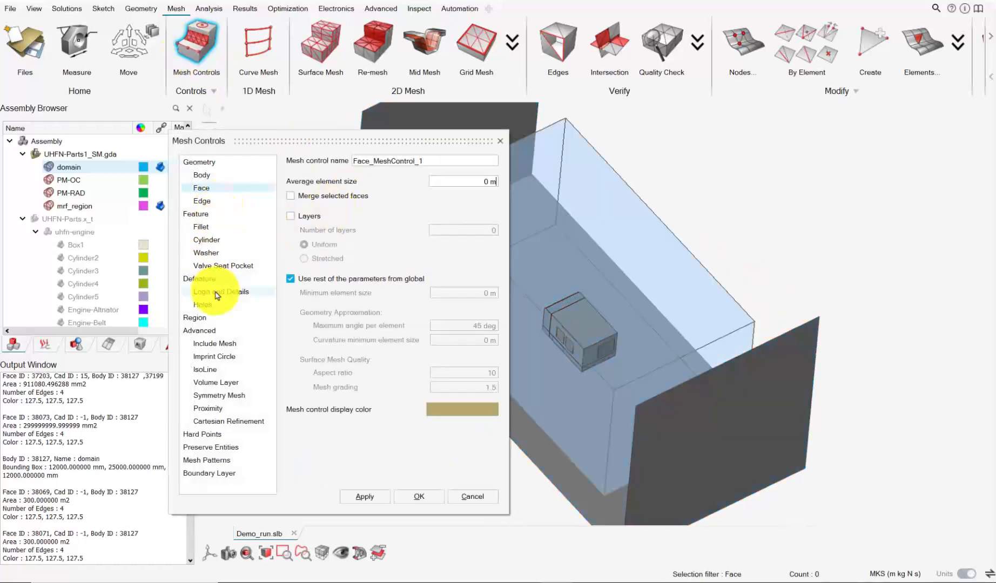
click(210, 317)
click(322, 255)
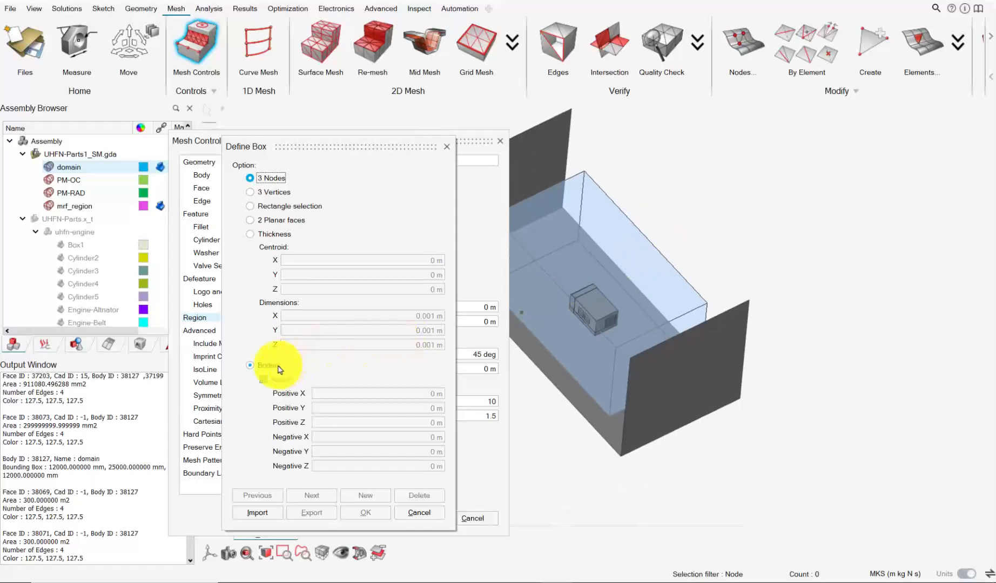
click(249, 365)
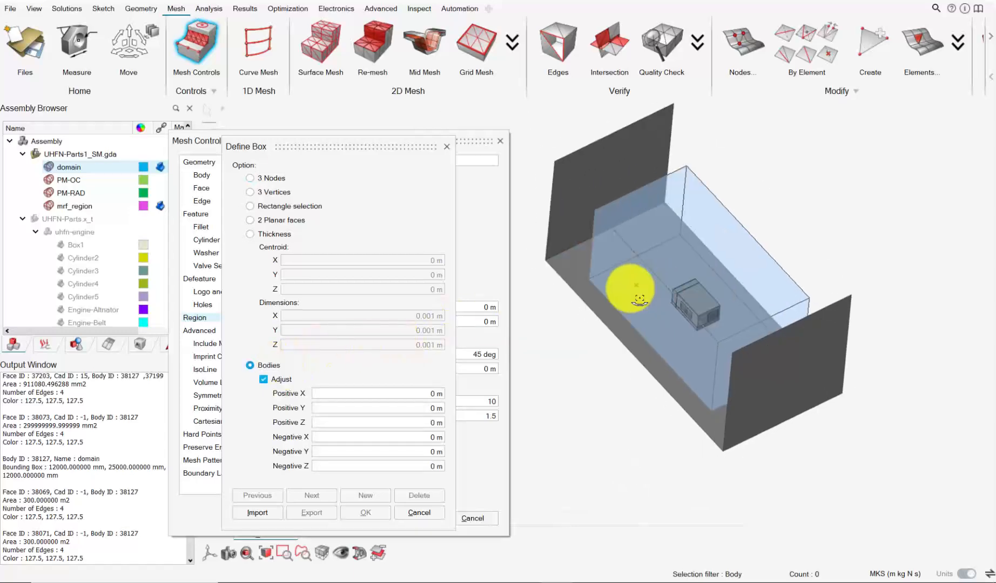
middle_drag(636, 296, 726, 208)
click(653, 262)
- Shrink the new box from above and from its positive Y end to about 6.958 m in Z and 19.340 m in Y
drag(726, 208, 715, 283)
middle_drag(716, 283, 706, 294)
drag(674, 246, 666, 255)
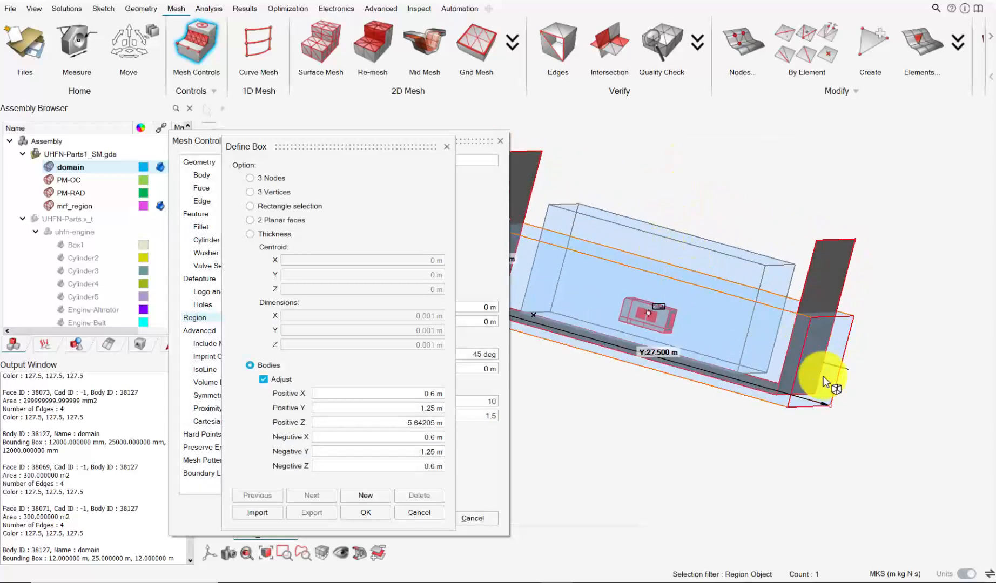
middle_drag(822, 376, 834, 407)
drag(840, 406, 746, 394)
middle_drag(746, 394, 609, 319)
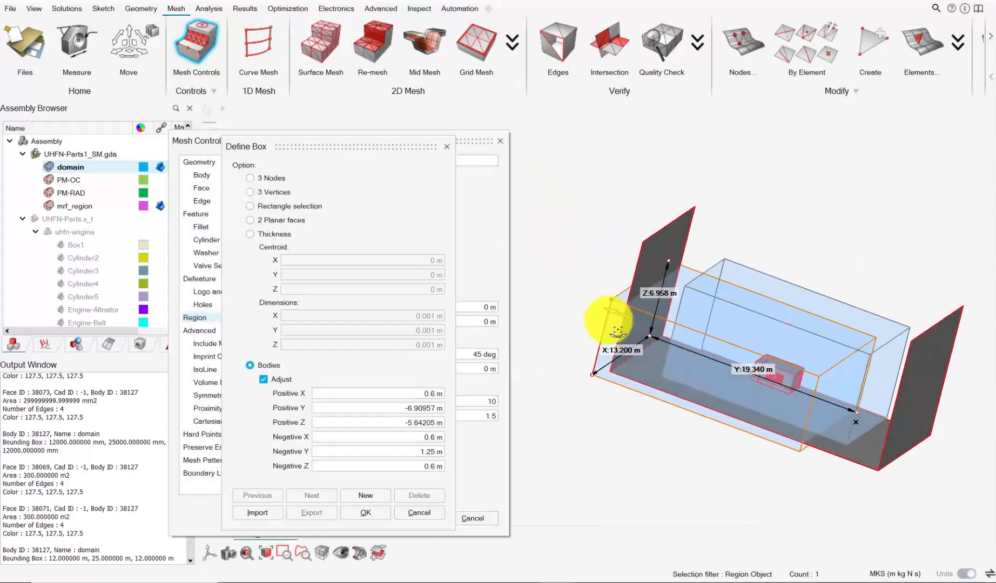
- Pull in the box's negative Y end and raise its base to about 11.663 m in Y and 5.216 m in Z
drag(642, 323, 771, 350)
middle_drag(771, 350, 765, 438)
drag(766, 439, 769, 402)
middle_drag(769, 402, 779, 421)
drag(775, 405, 774, 400)
- Offset the box's positive X side inward by 3 m, then further until its Positive X bound is -2.9 m
middle_drag(830, 426, 649, 391)
click(648, 391)
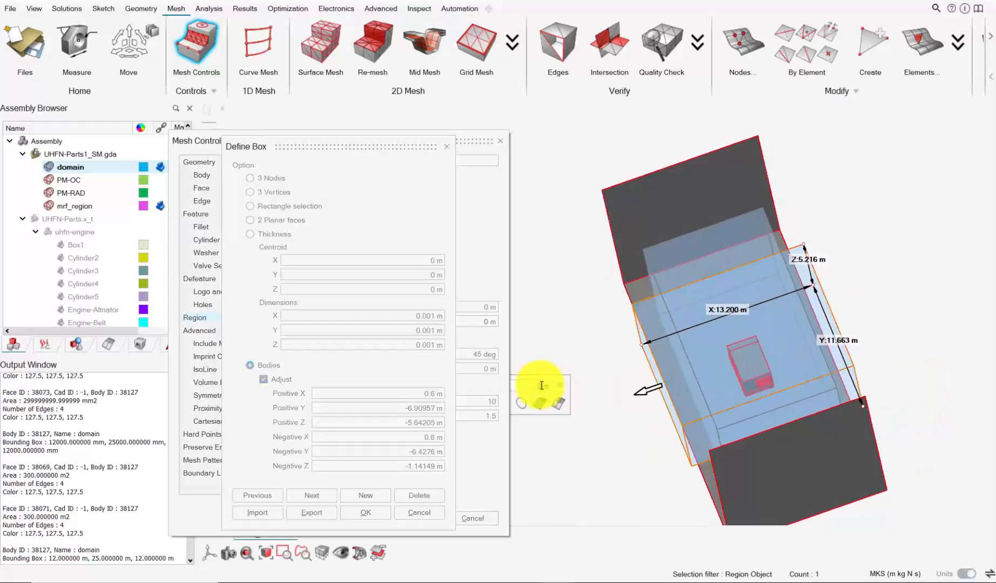
text(-3)
key(Return)
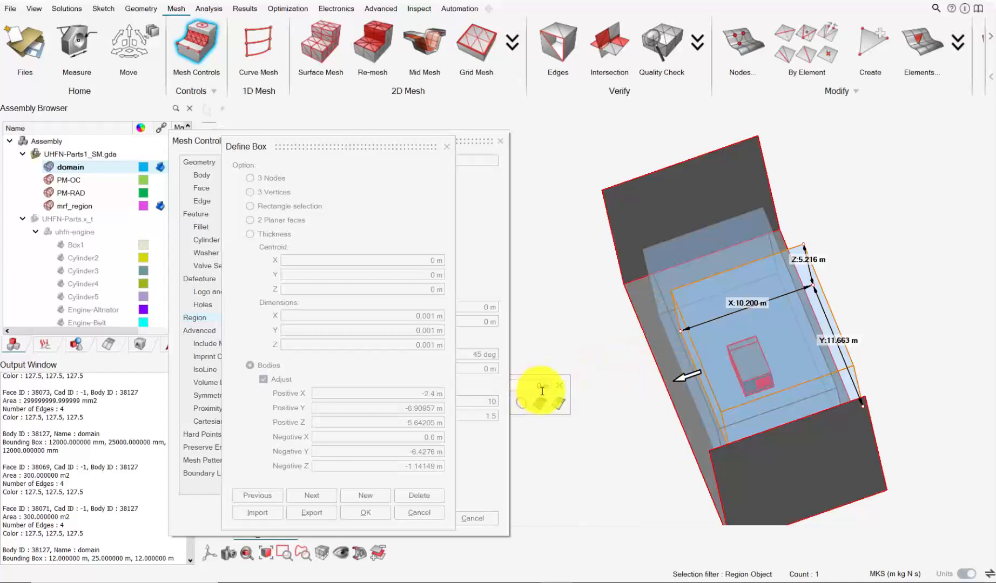
middle_drag(719, 351, 775, 346)
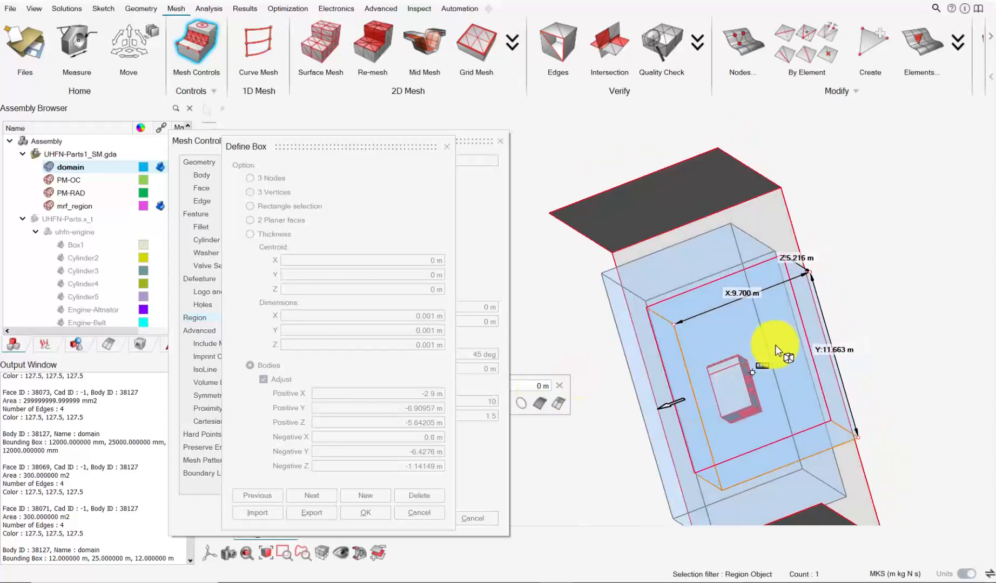
key(Escape)
- Offset the box's negative X side inward so its Negative X bound is -2.9 m
click(840, 344)
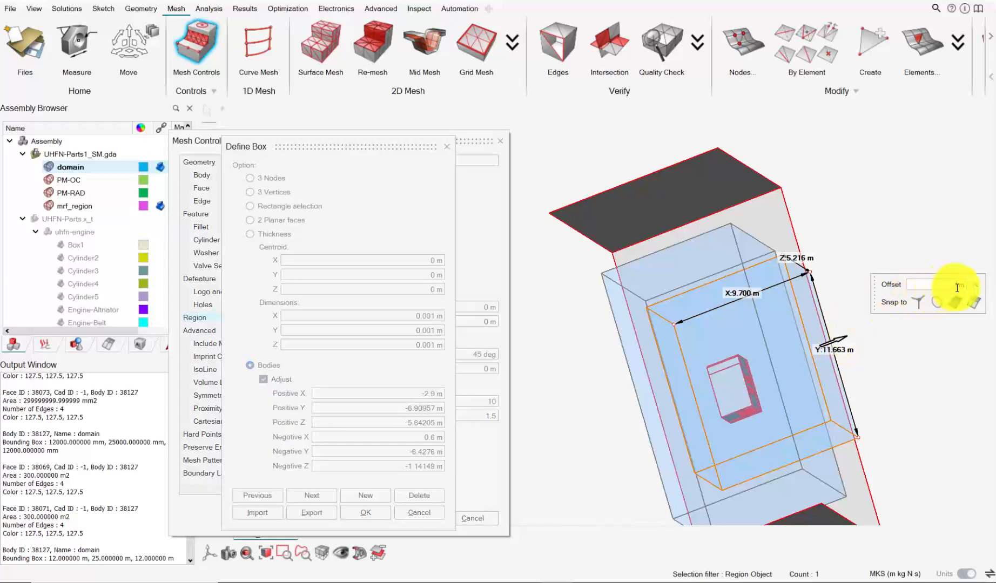
key(Return)
middle_drag(857, 378, 971, 282)
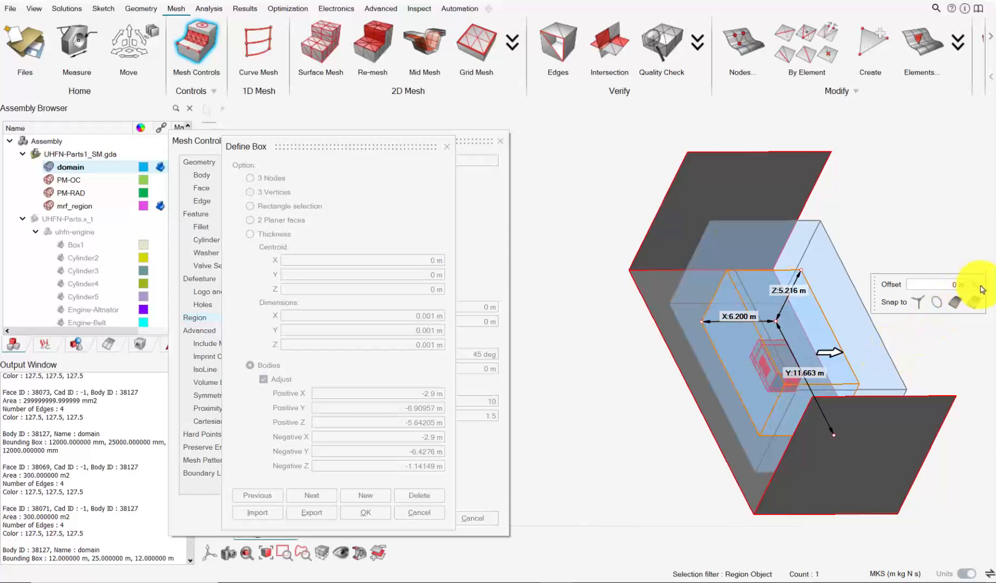
- Accept the second cuboid and create its control with average size 0.075 m, minimum 0.0075 m, maximum angle 15 deg and curvature minimum 0.0375 m
click(363, 512)
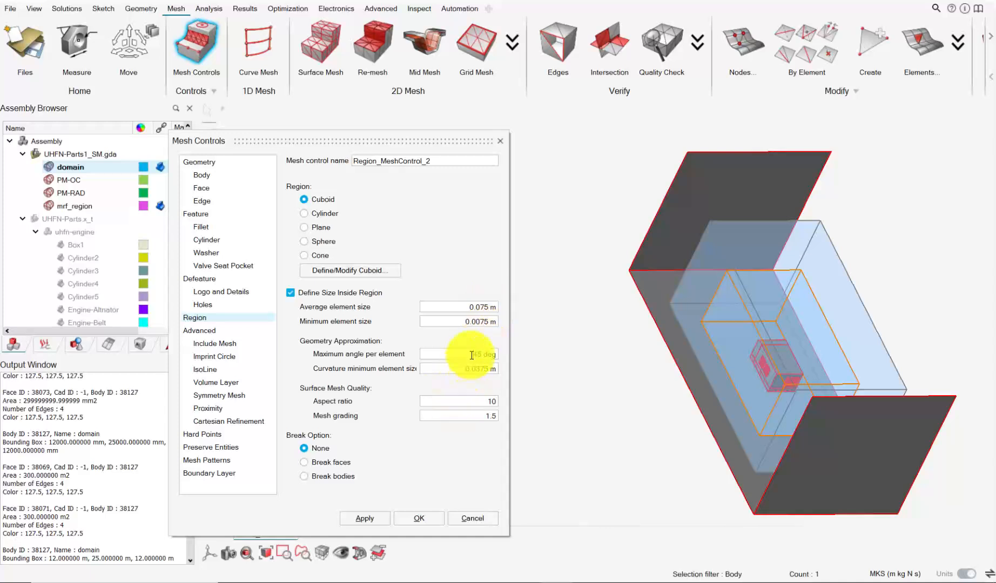
click(421, 519)
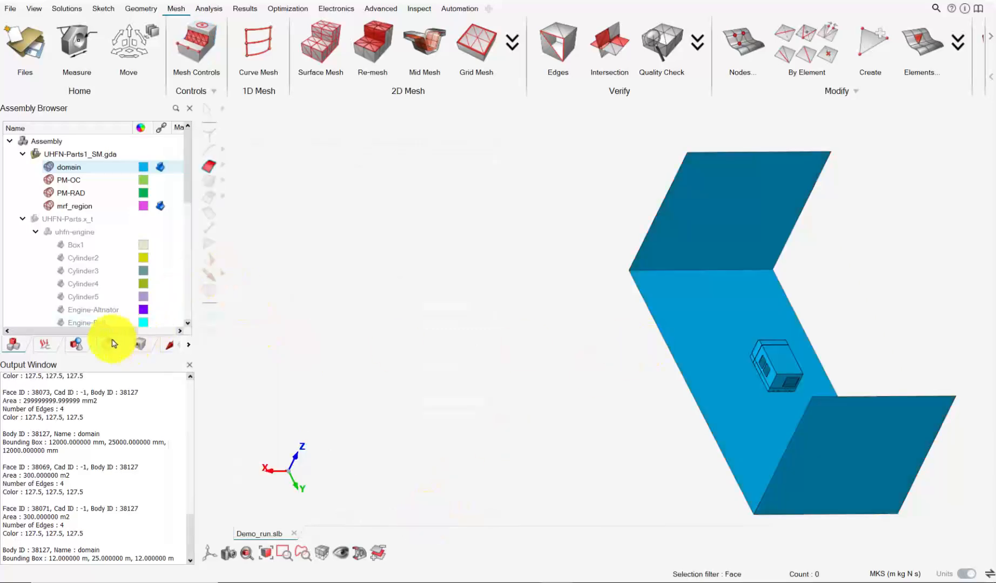
- Reopen Region_MeshControl_2, assign it to all bodies of UHFN-Parts1_SM.gda and overwrite the existing control
click(76, 344)
click(109, 345)
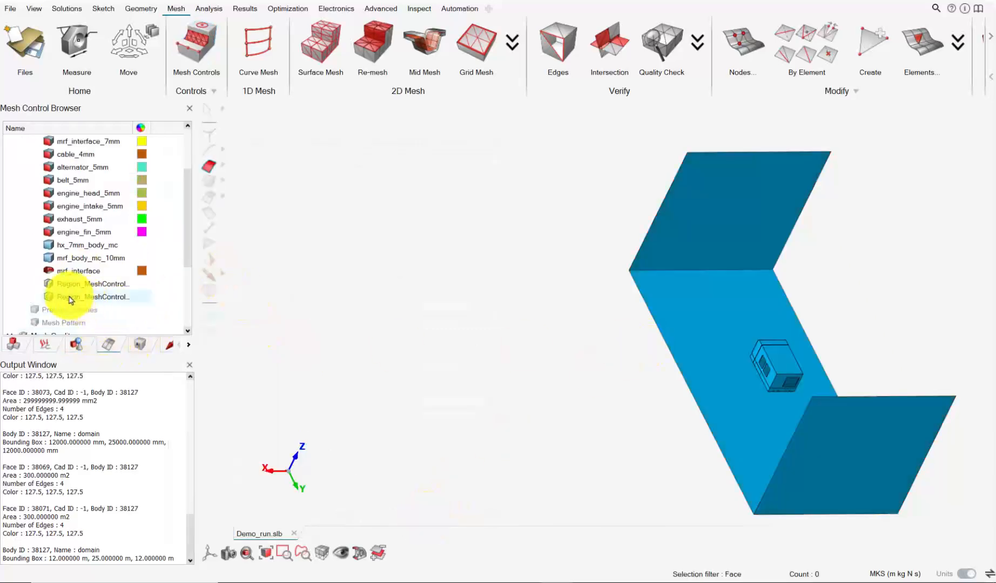
double_click(70, 298)
click(13, 343)
click(82, 163)
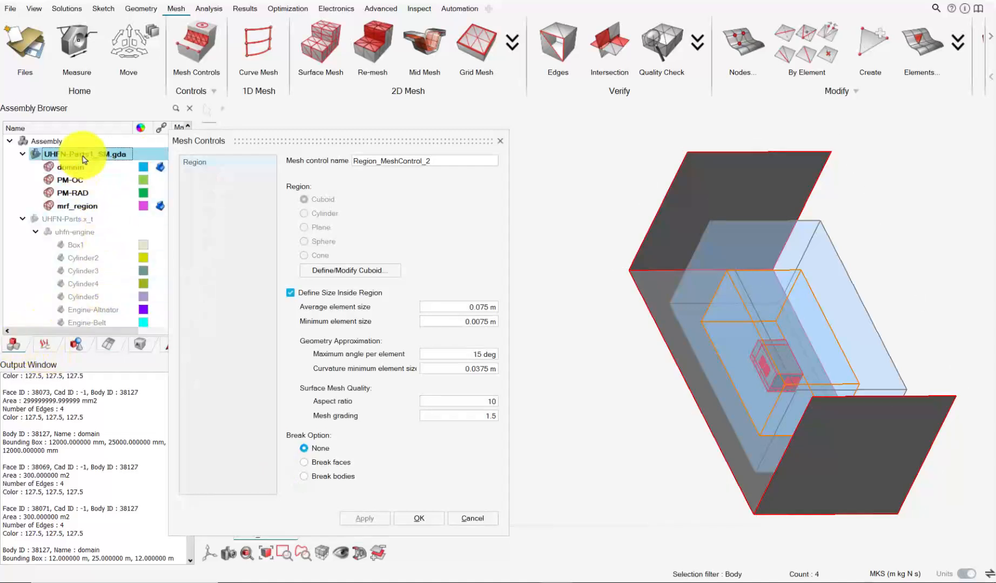
click(423, 520)
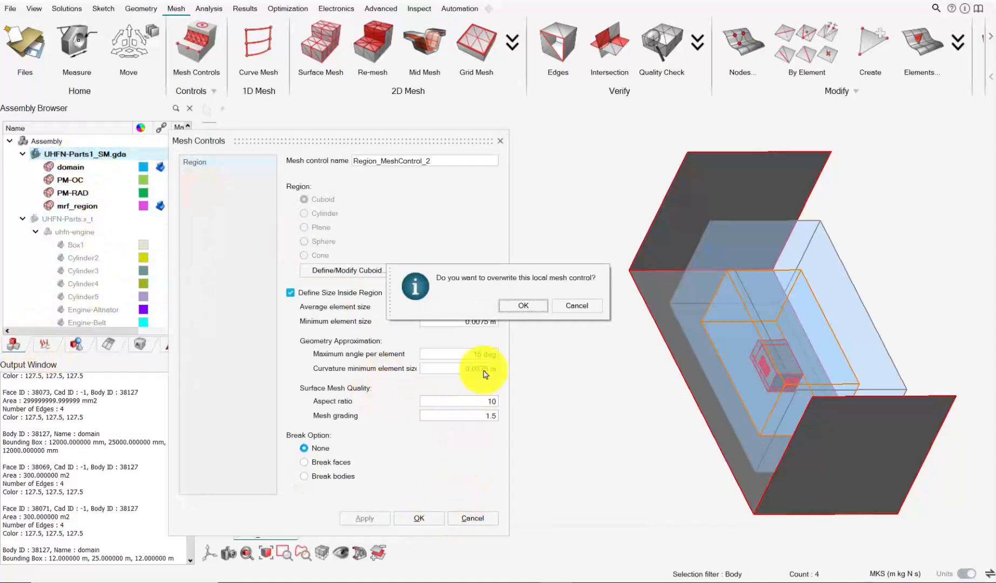
click(514, 312)
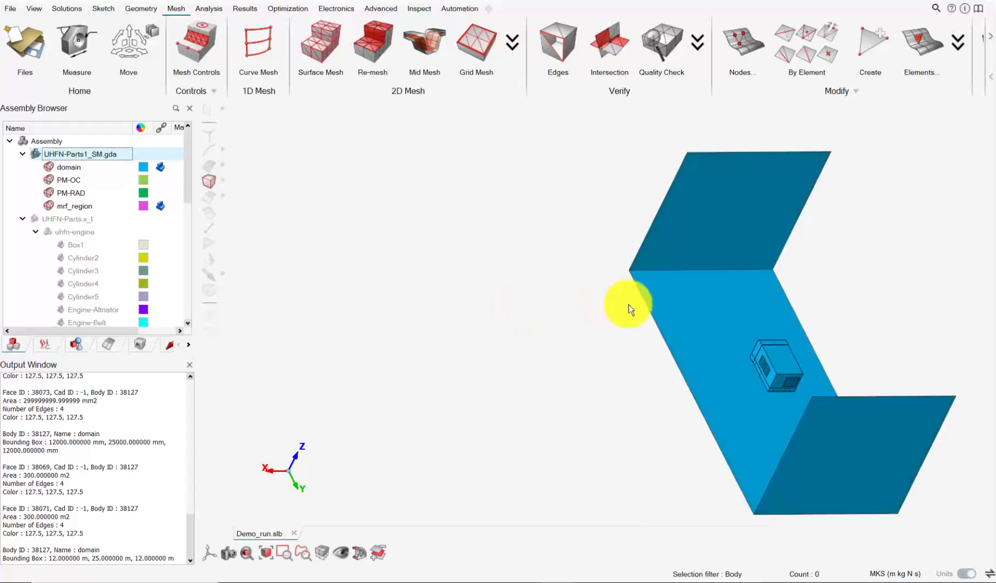
- Start a third cuboid region mesh control with the Bodies option around the domain body
middle_drag(703, 324, 591, 327)
click(106, 346)
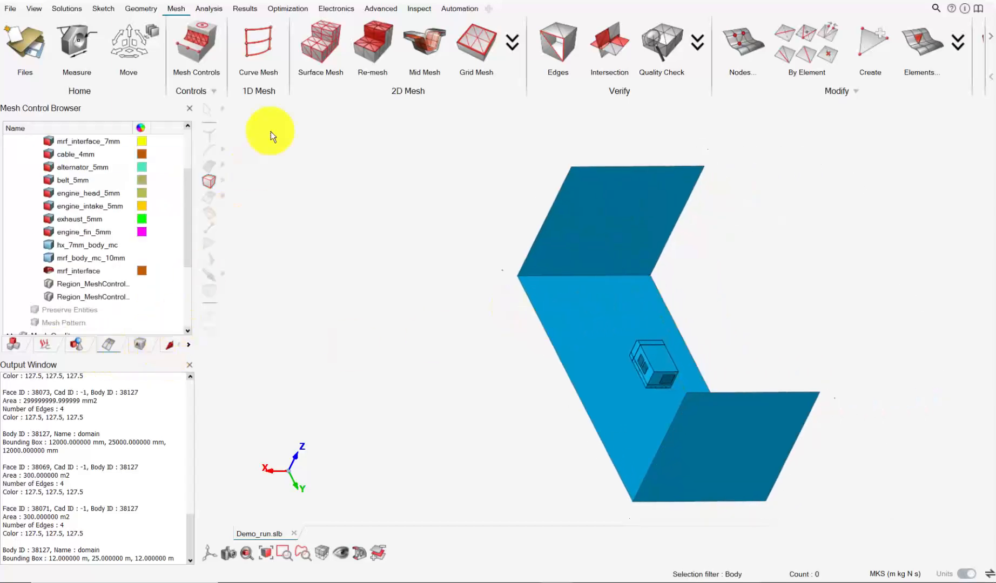
click(197, 42)
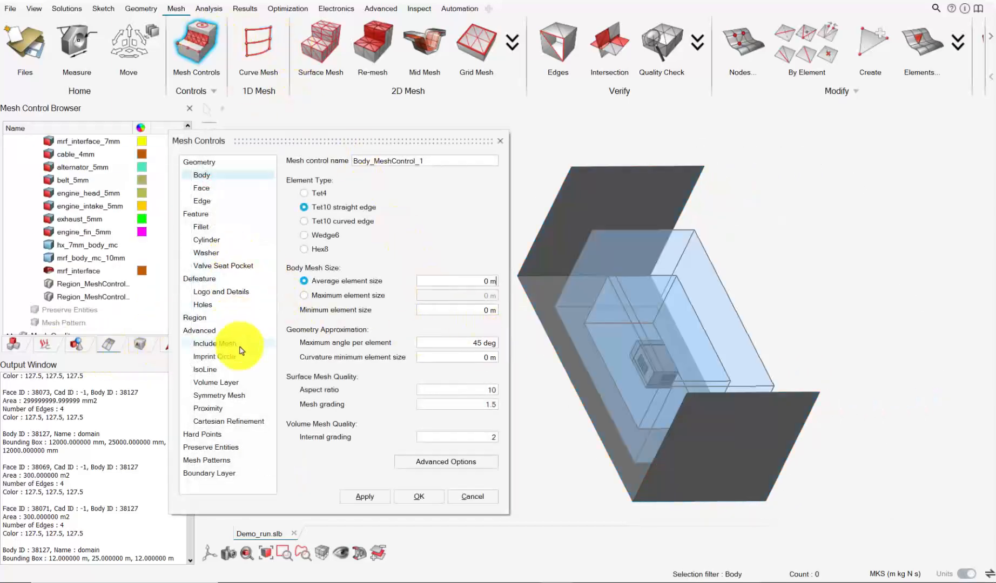
click(204, 319)
click(355, 272)
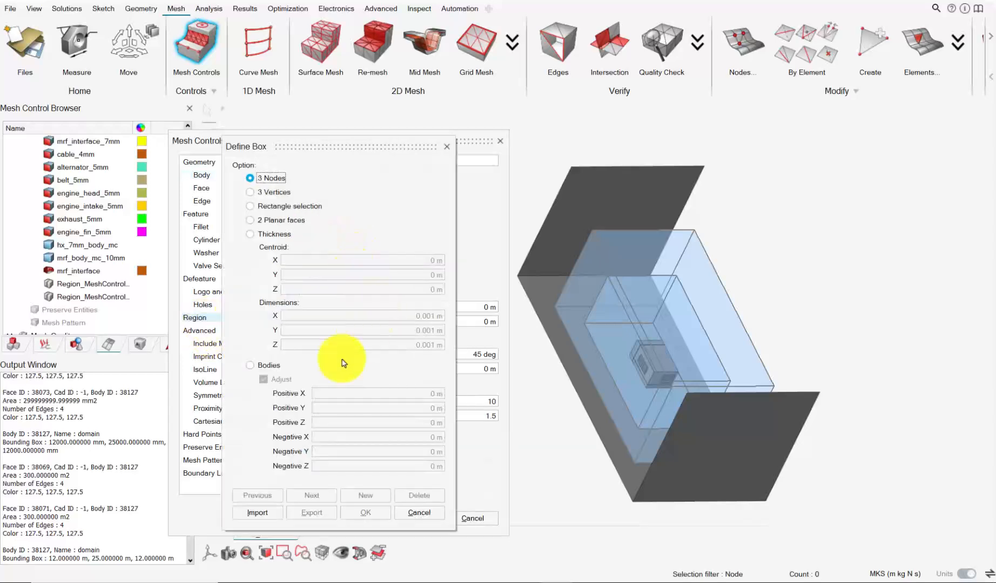
click(250, 365)
middle_drag(544, 356, 821, 292)
click(626, 308)
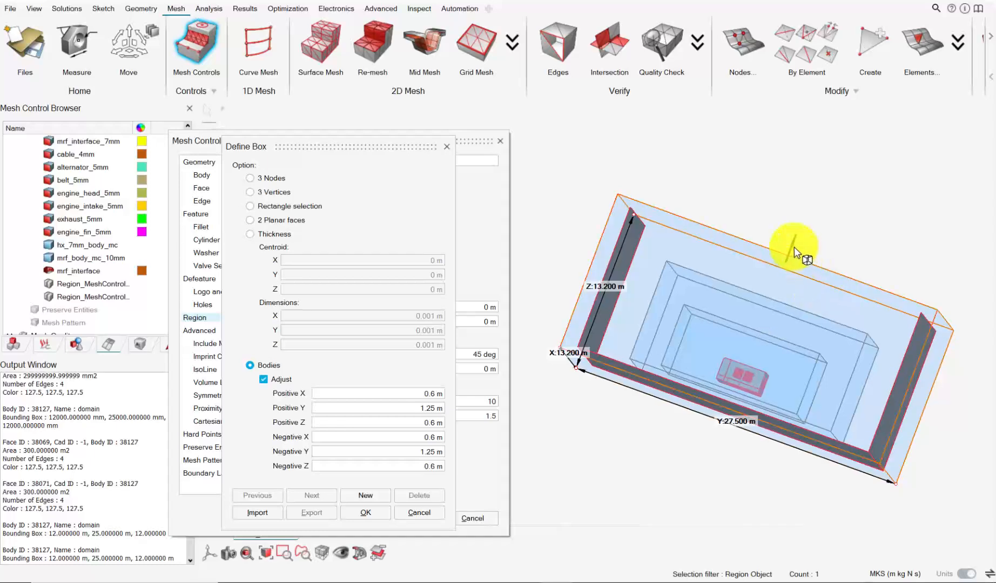
- Pull the third box's positive Z side inward so its Positive Z bound is about -7.18 m
drag(793, 247, 777, 375)
scroll(755, 365, up, 3)
middle_drag(776, 376, 752, 347)
drag(752, 347, 753, 341)
scroll(765, 345, down, 2)
scroll(765, 345, down, 2)
middle_drag(765, 345, 769, 378)
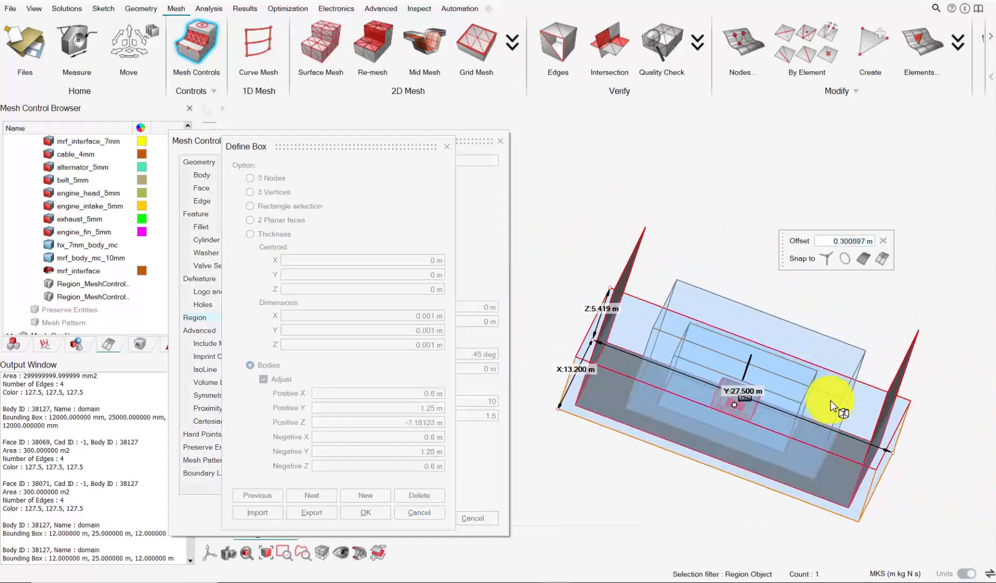
- Pull both Y sides of the box inward, with Positive Y at about -8.65 m and Negative Y at about -8.73 m
drag(887, 464, 794, 428)
middle_drag(575, 375, 582, 379)
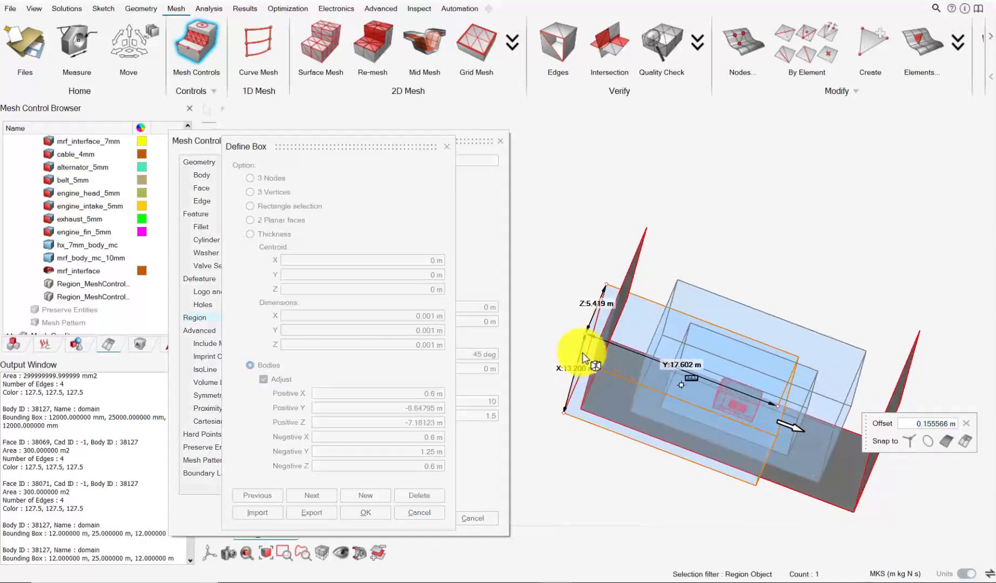
drag(584, 358, 657, 390)
drag(678, 396, 676, 395)
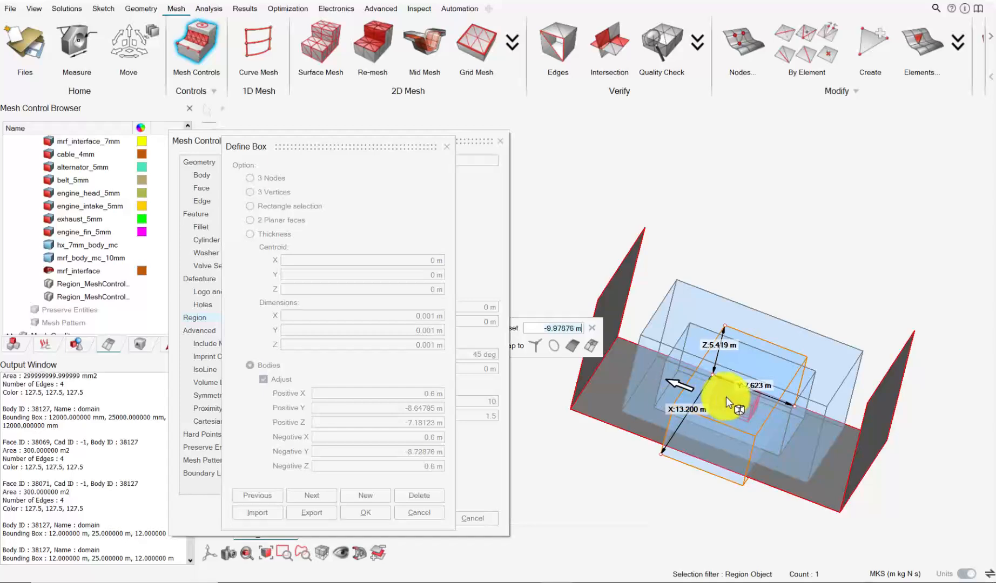
- Pull the box's negative Z side up close beneath the generator enclosure, with Negative Z at about -1.50 m
middle_drag(725, 396, 731, 347)
scroll(713, 440, up, 4)
scroll(707, 447, down, 3)
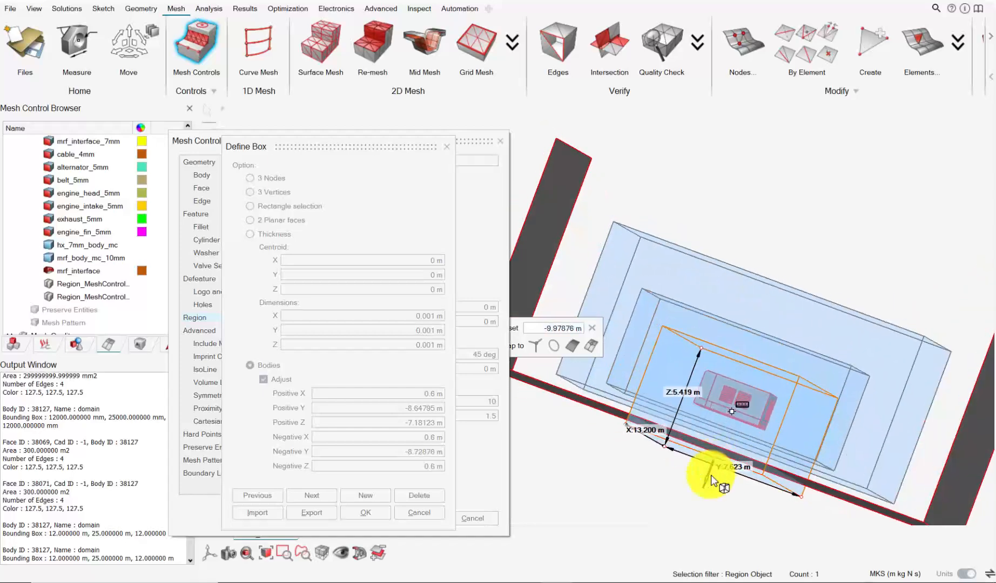
drag(702, 484, 717, 446)
mouse_move(717, 447)
middle_down()
mouse_move(732, 471)
mouse_move(725, 460)
middle_up()
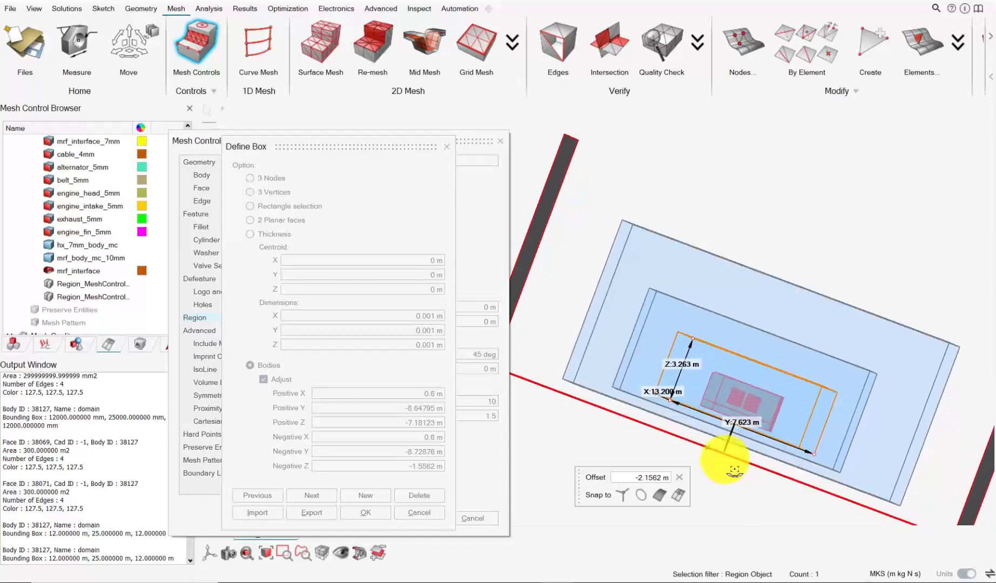
scroll(727, 457, up, 4)
drag(735, 435, 734, 438)
scroll(742, 435, down, 2)
- Offset the box's positive X side inward by -4.5 m
middle_drag(739, 435, 687, 361)
click(586, 343)
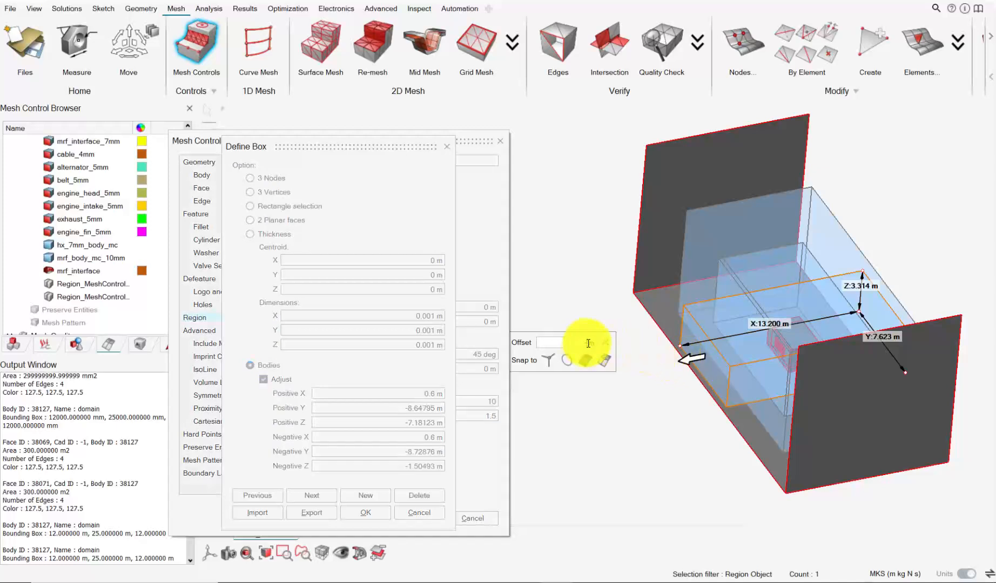
text(-4.5)
key(Return)
- Offset the box's negative X side inward by -4.5 m as well and finish the offset edit
middle_drag(675, 302, 788, 361)
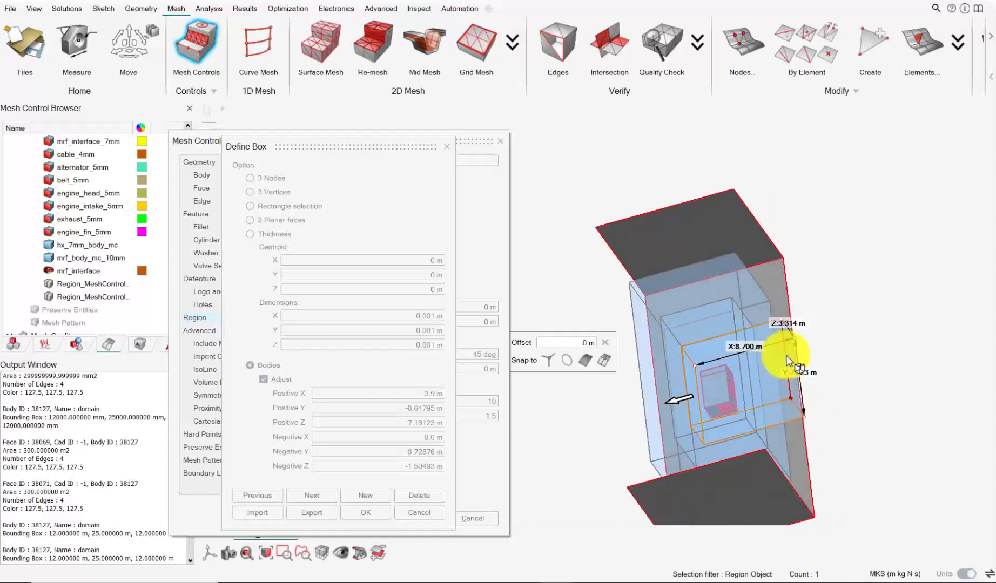
click(791, 362)
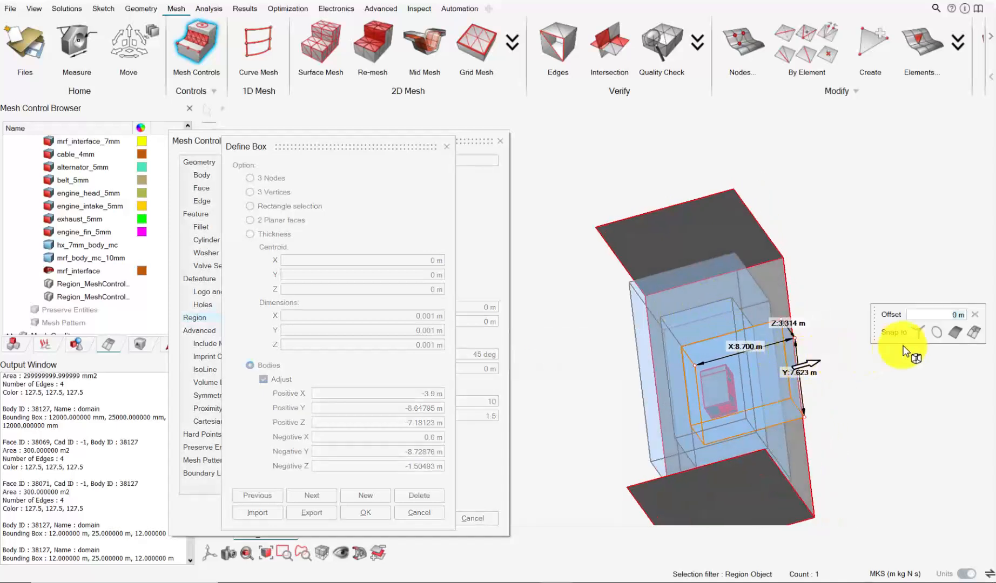
text(-4.5)
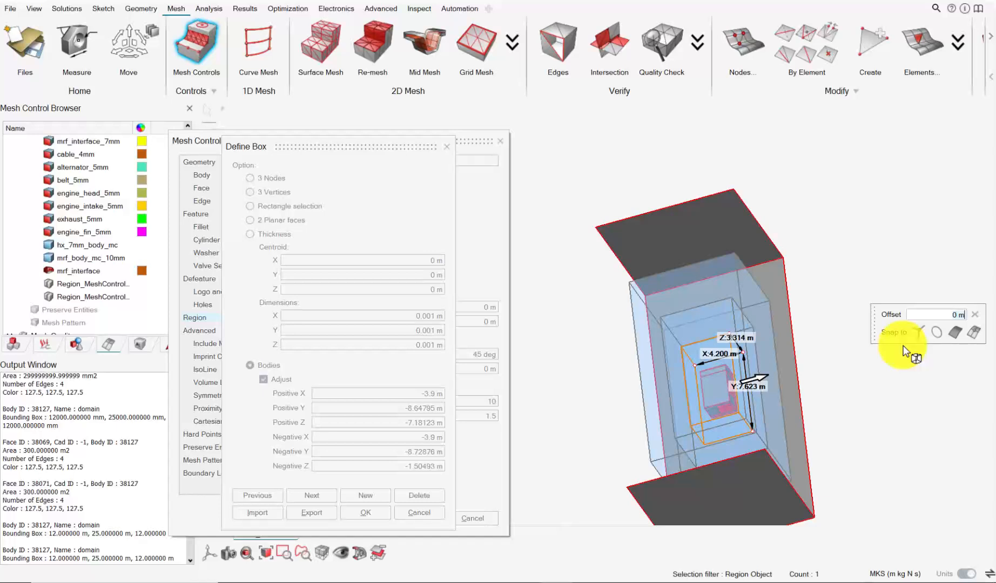
middle_drag(905, 351, 826, 423)
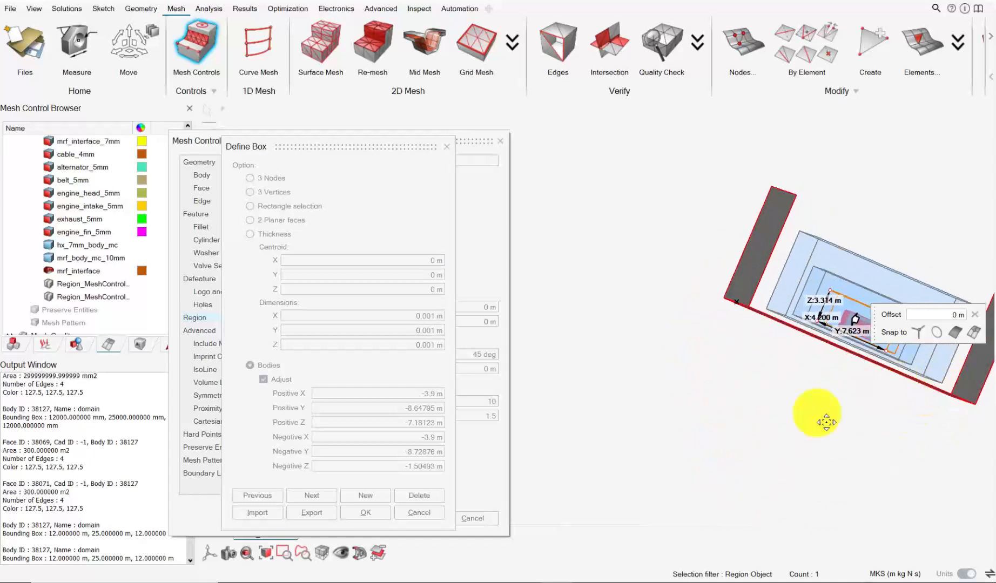
right_drag(826, 423, 792, 424)
middle_drag(792, 424, 771, 350)
scroll(797, 341, up, 5)
click(974, 315)
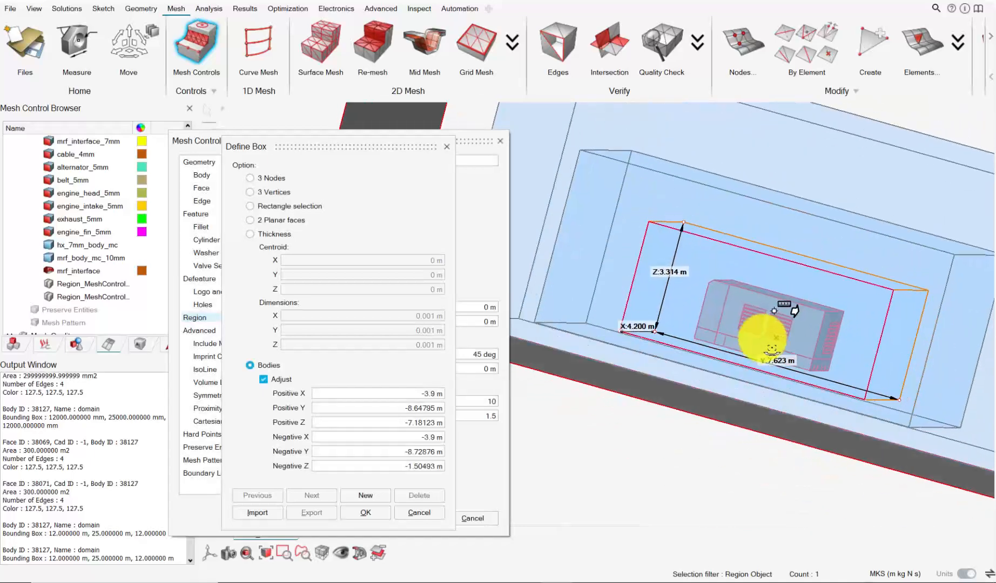
- Accept the third cuboid and create Region_MeshControl_3 with average size 0.02 m, minimum 0.002 m and curvature minimum 0.01 m
click(365, 512)
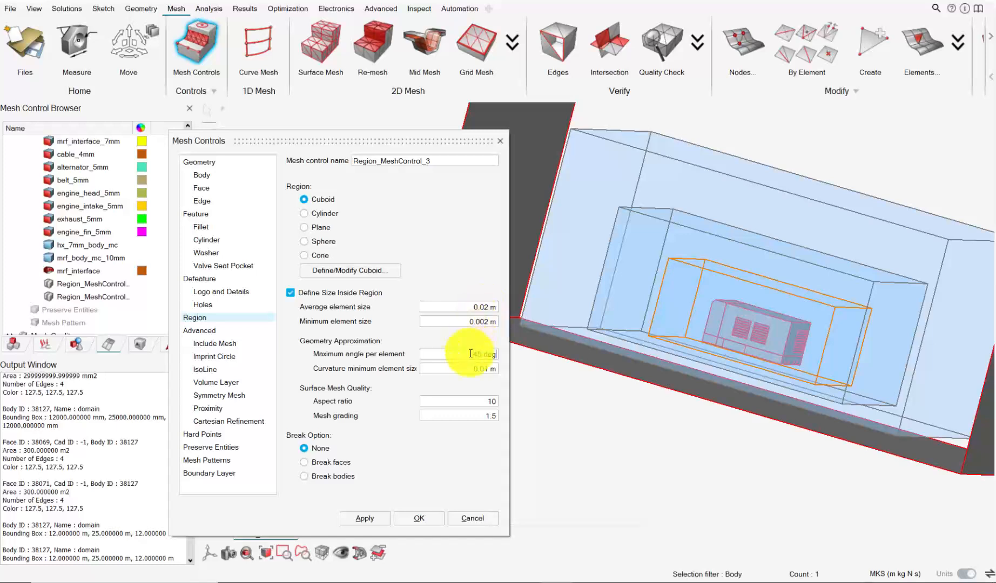
middle_drag(637, 319, 670, 329)
click(421, 519)
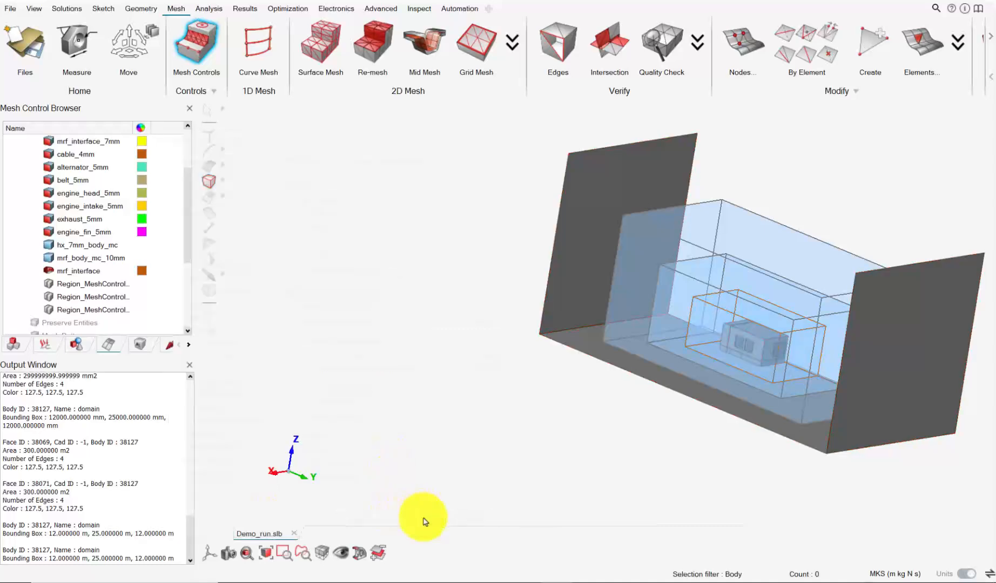
- Switch to the assembly tree and redisplay all hidden faces of the UHFN-Parts1_SM.gda model
right_drag(578, 286, 473, 317)
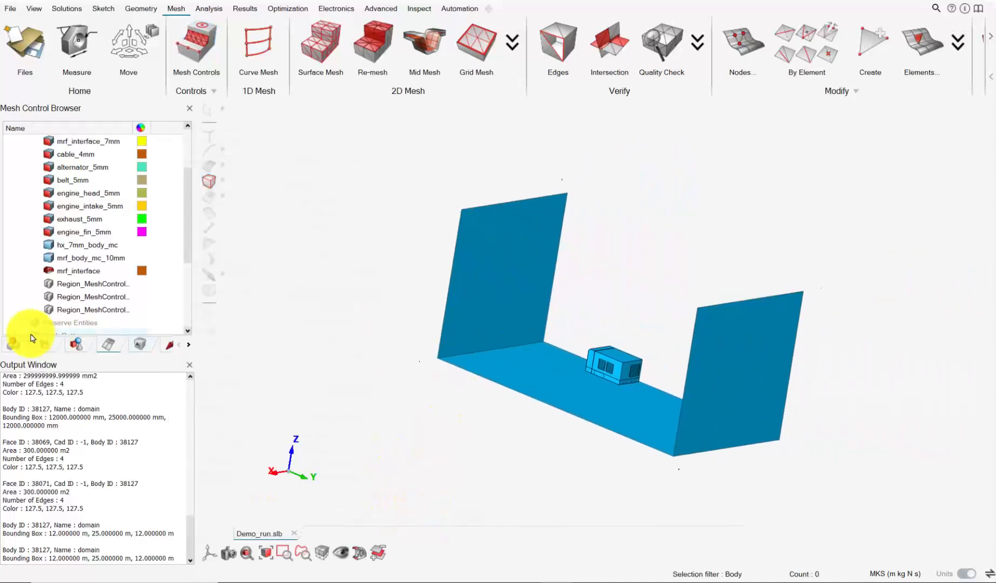
click(14, 344)
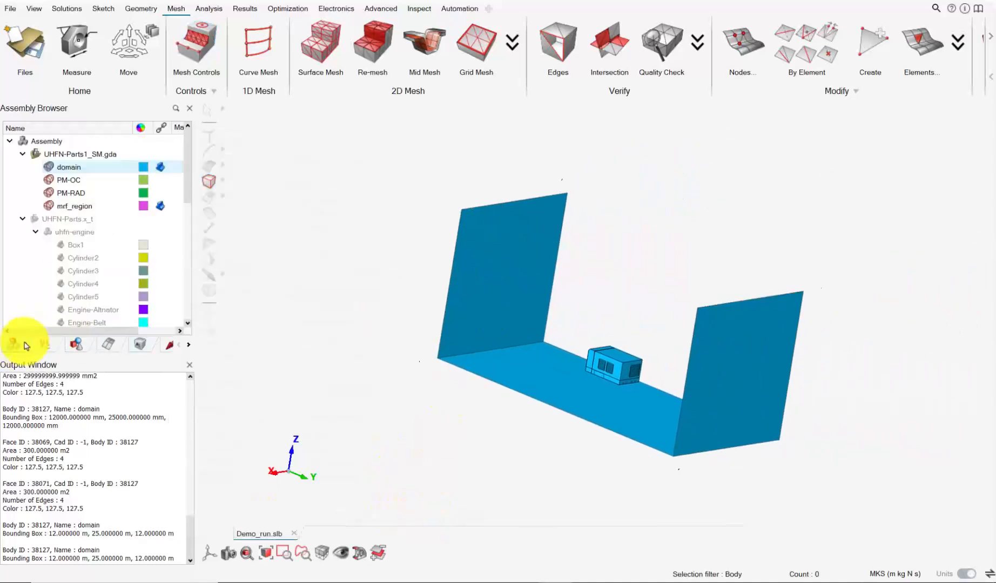
click(36, 155)
click(36, 155)
scroll(536, 314, up, 4)
middle_drag(593, 309, 584, 312)
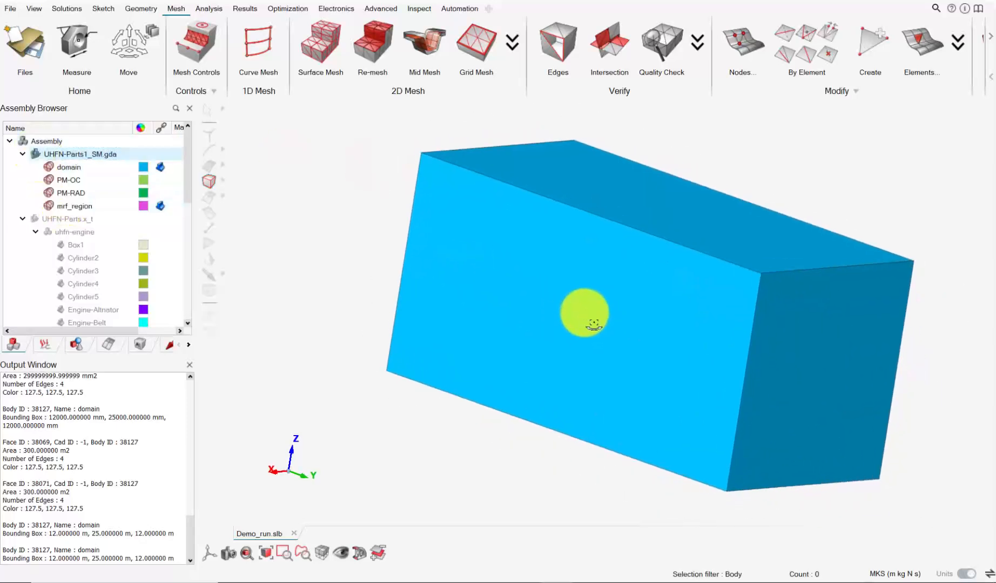
click(990, 49)
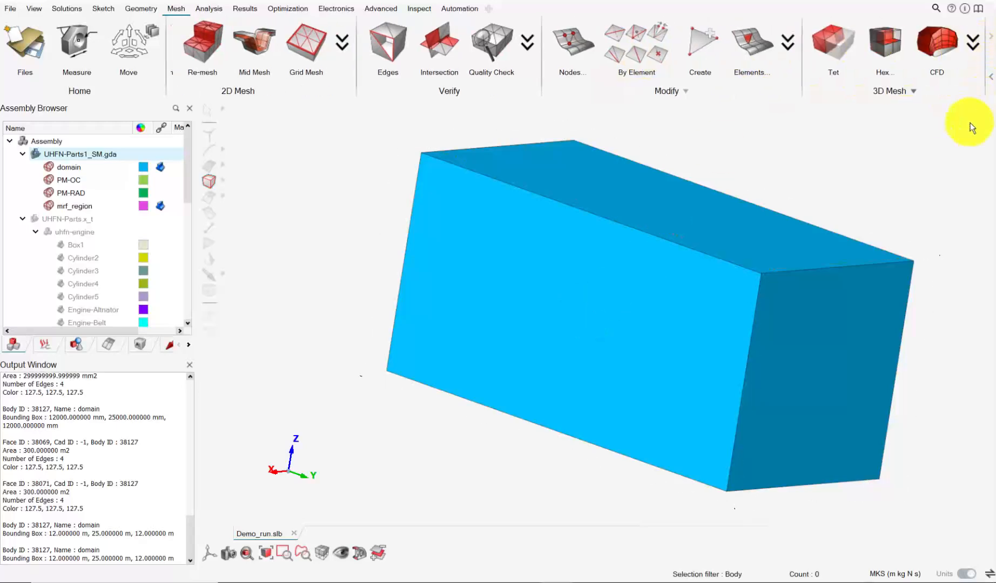
click(949, 42)
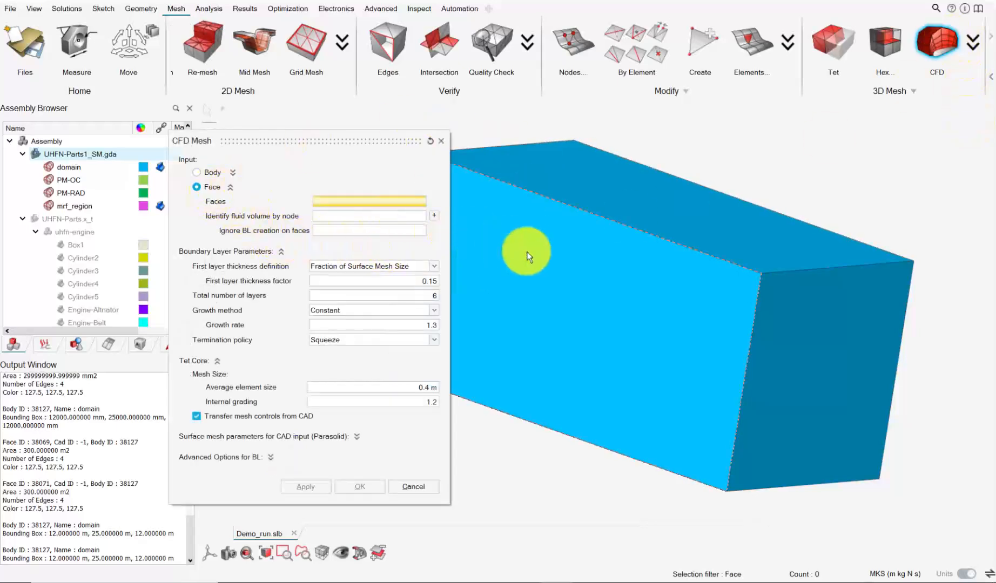
scroll(604, 257, down, 3)
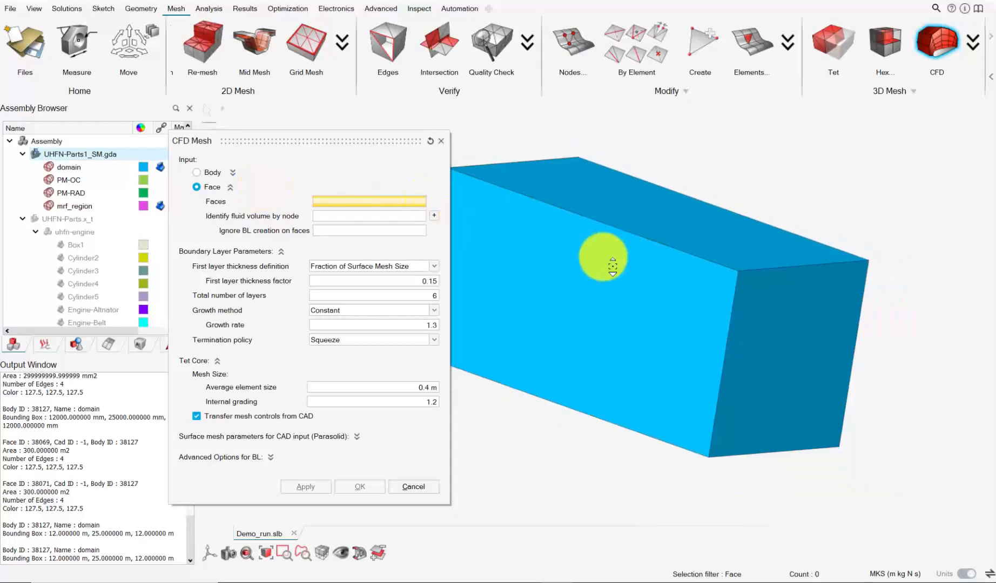
right_drag(591, 263, 717, 310)
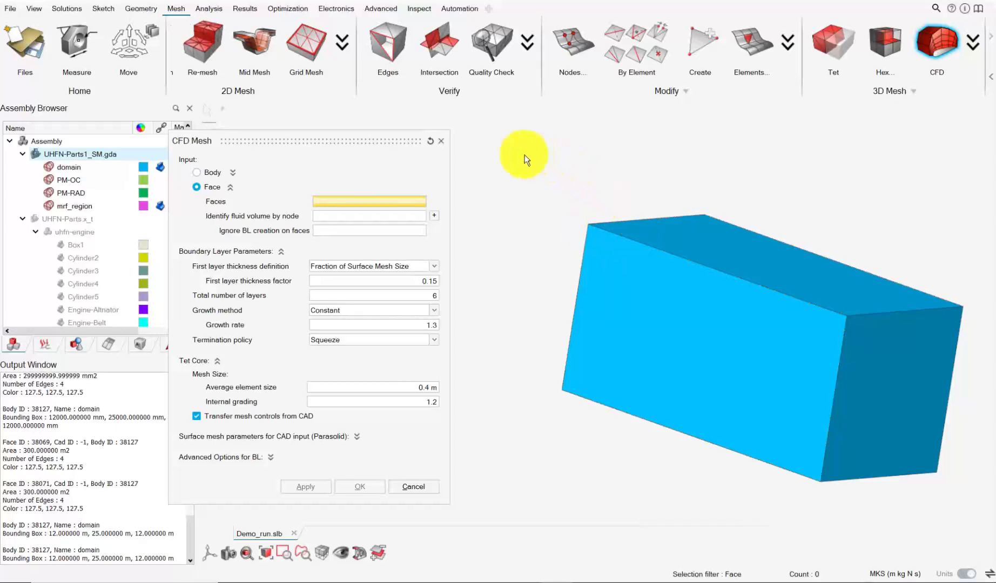
drag(501, 154, 974, 493)
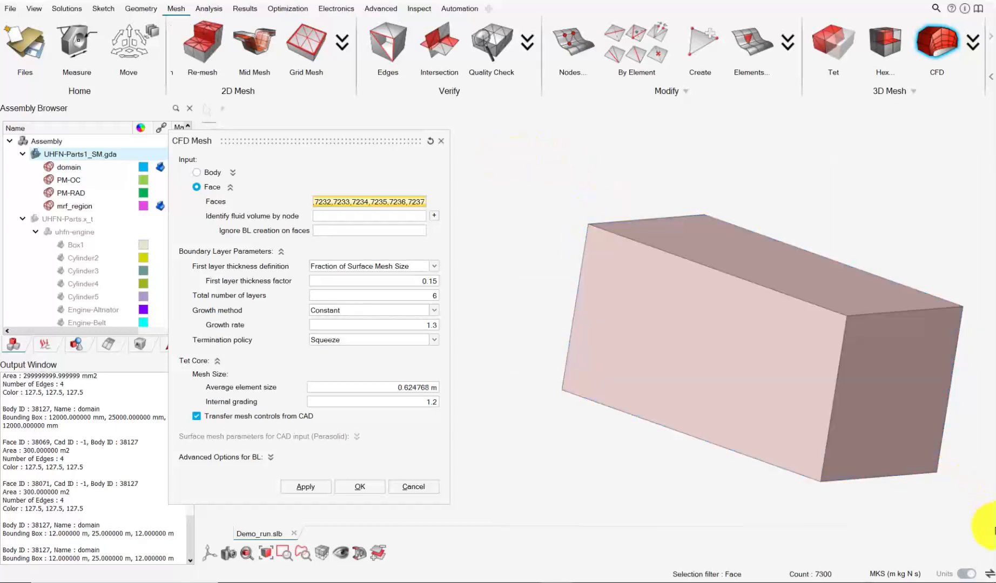
click(341, 231)
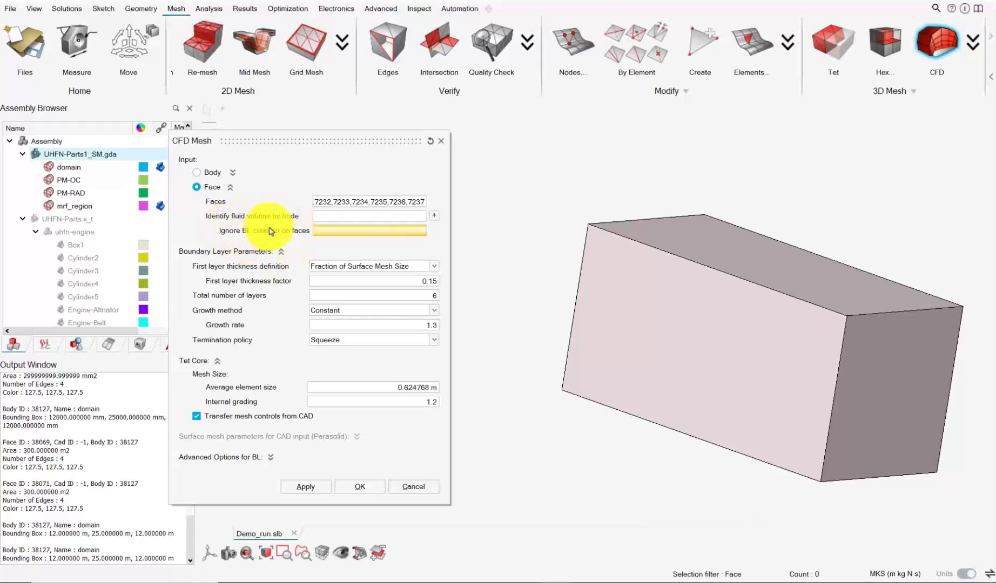
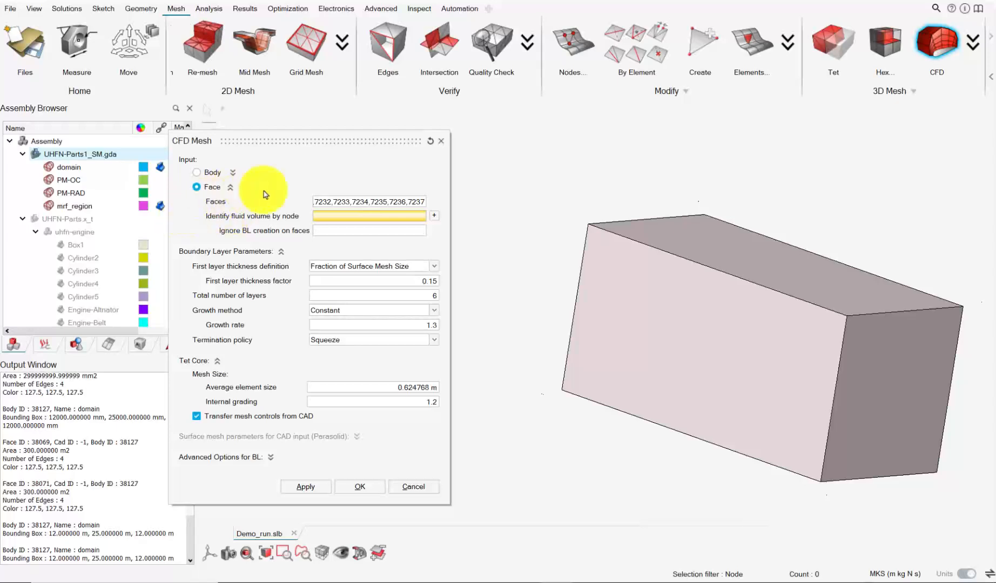
click(440, 142)
- Create a midpoint node between one node on the domain's top face and one on its bottom face
scroll(826, 363, up, 3)
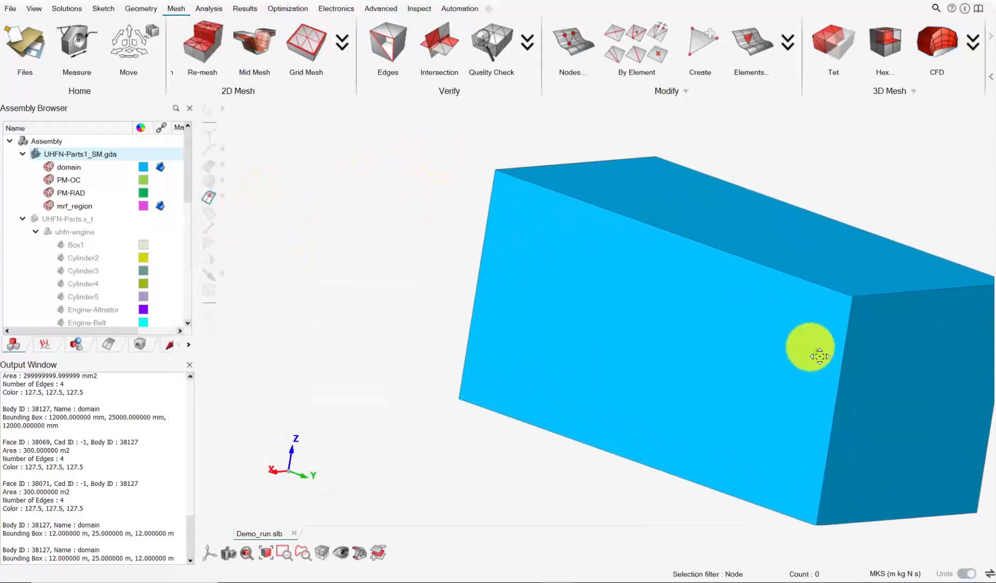
middle_drag(814, 348, 717, 333)
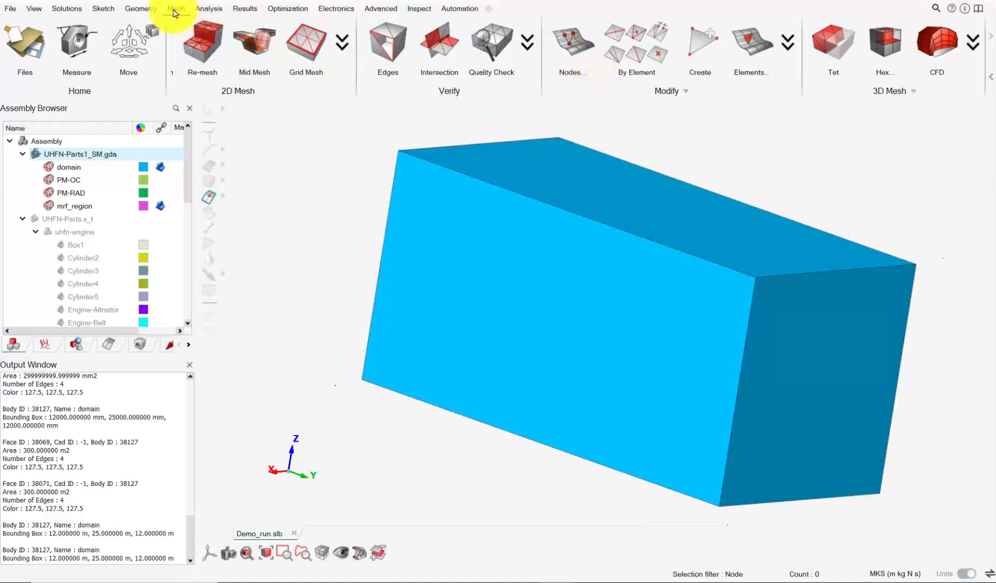
click(575, 48)
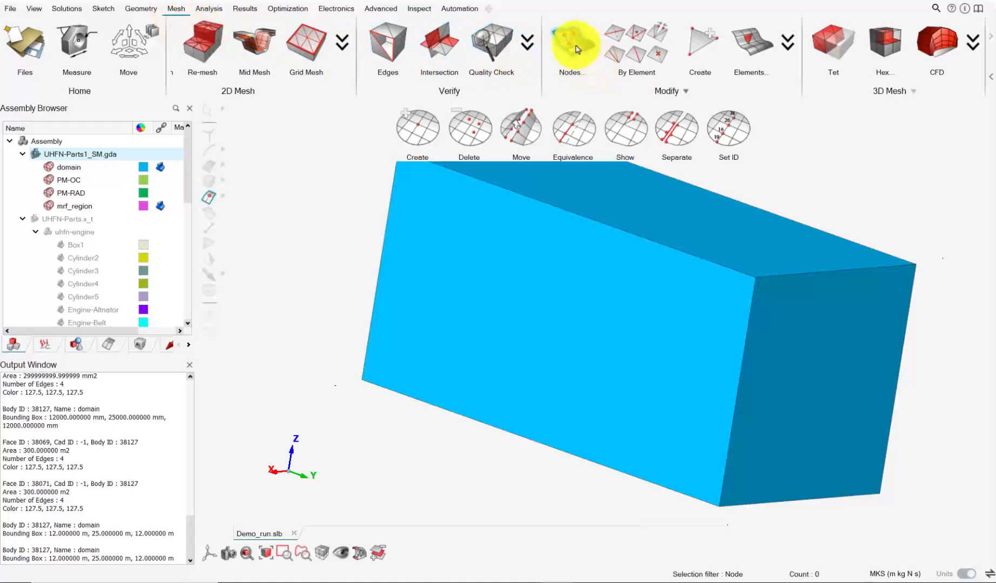
click(418, 132)
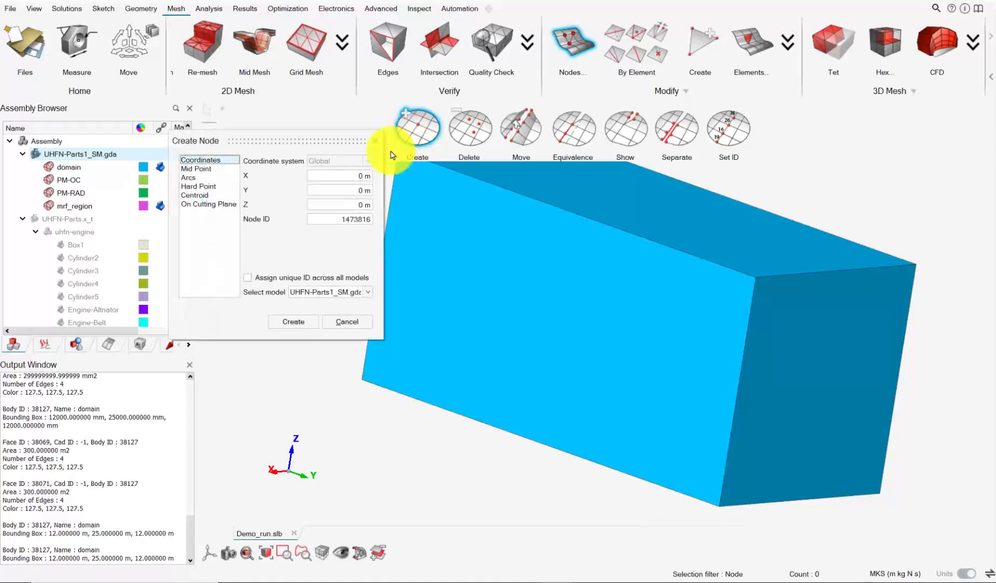
click(205, 169)
scroll(739, 373, up, 5)
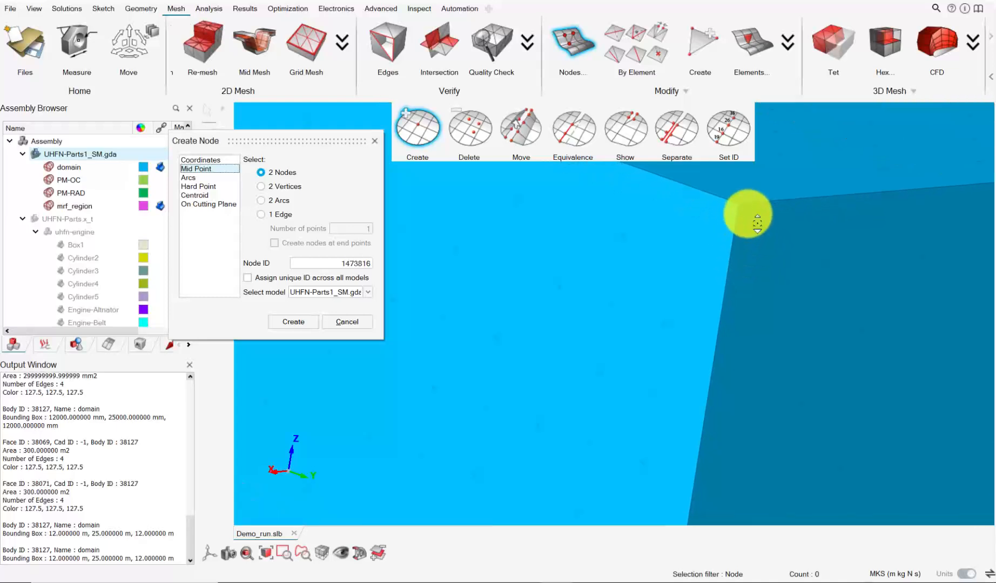
right_drag(747, 214, 699, 458)
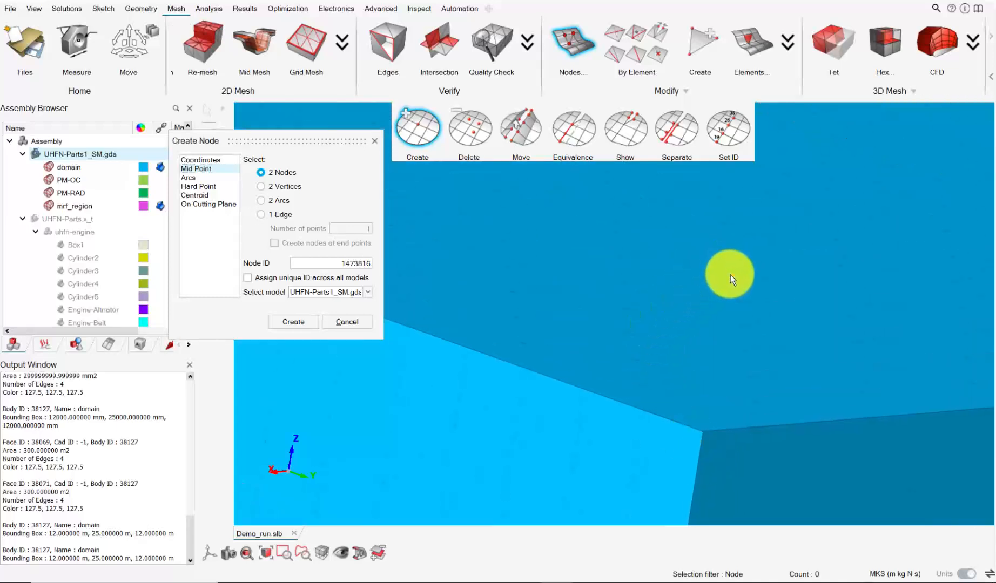
click(729, 274)
scroll(753, 324, down, 5)
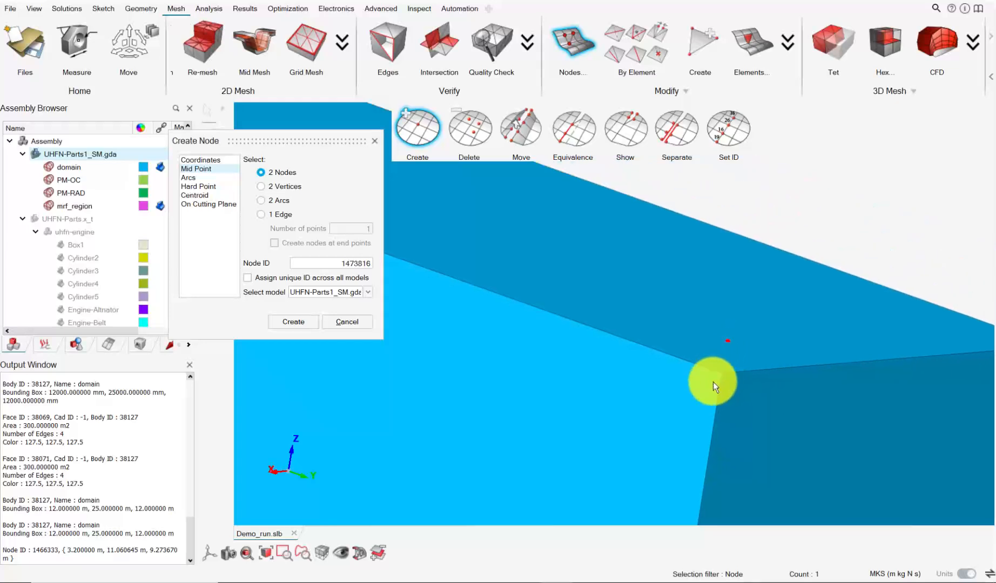
scroll(713, 382, down, 6)
middle_drag(707, 426, 731, 258)
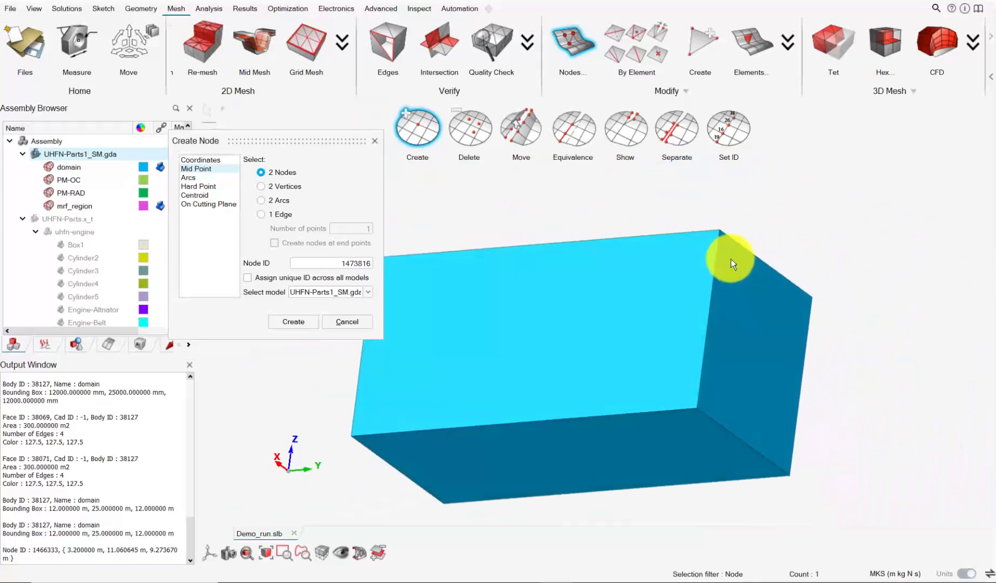
click(651, 438)
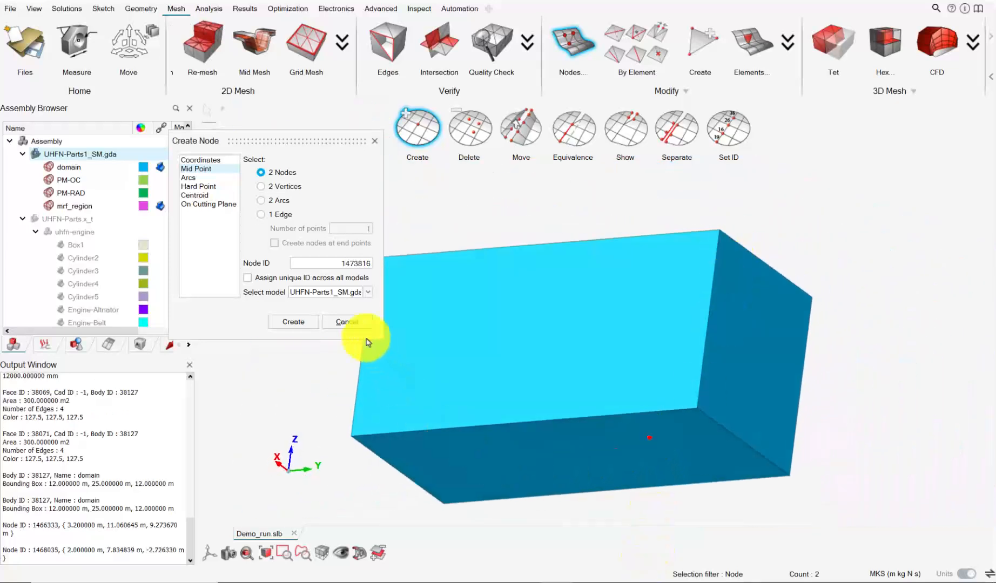
click(302, 325)
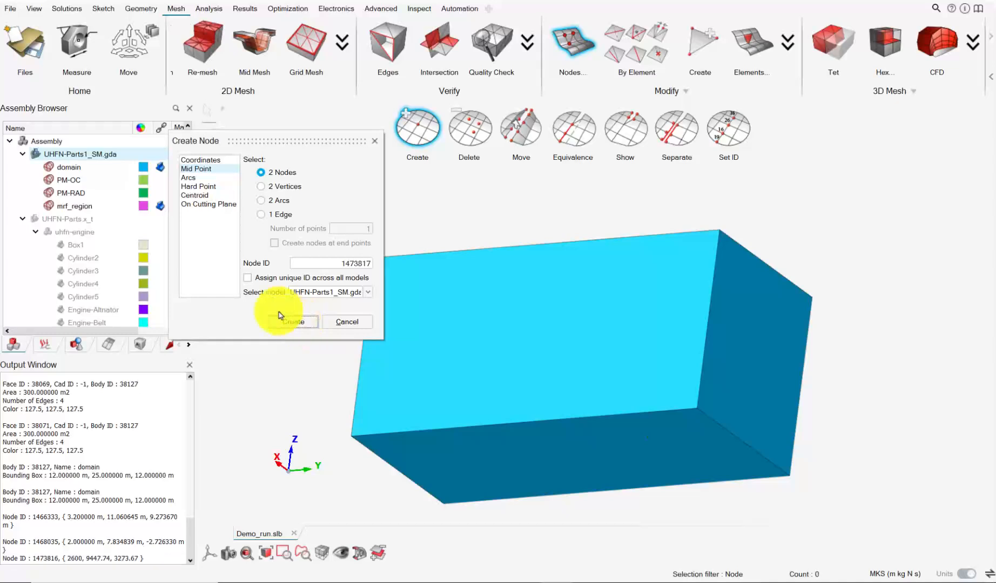
click(570, 46)
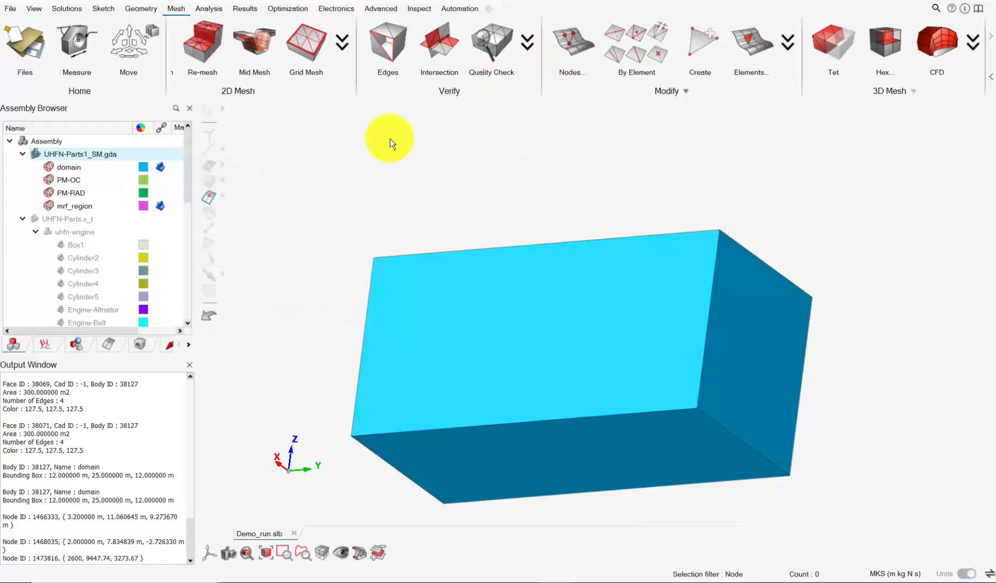
- Hide the domain body to check where the new node lies relative to the inner parts
click(49, 167)
mouse_move(671, 407)
middle_down()
mouse_move(605, 263)
mouse_move(681, 344)
middle_up()
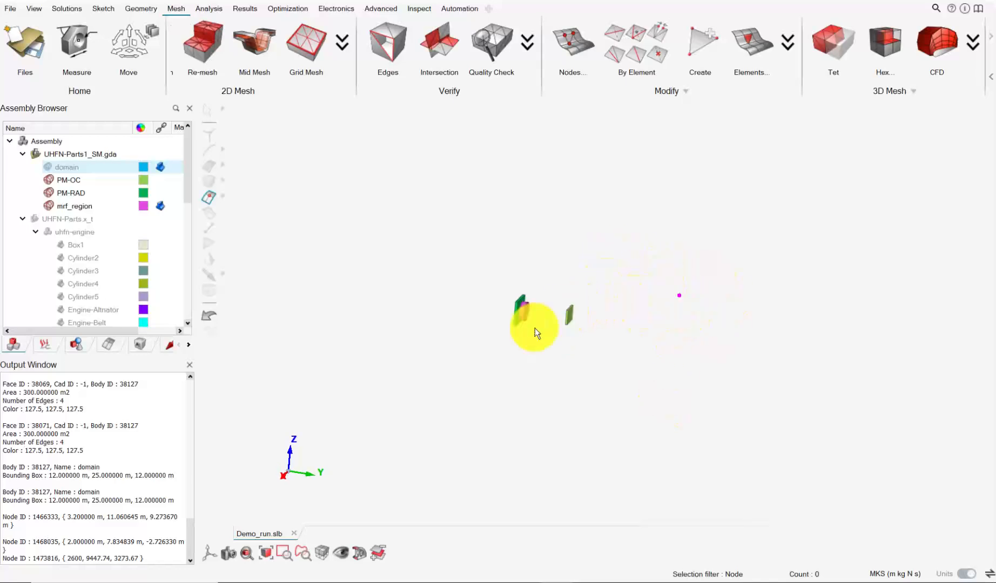
- Create a midpoint node inside the PM-RAD block from two nodes on its opposite sides
scroll(534, 328, up, 6)
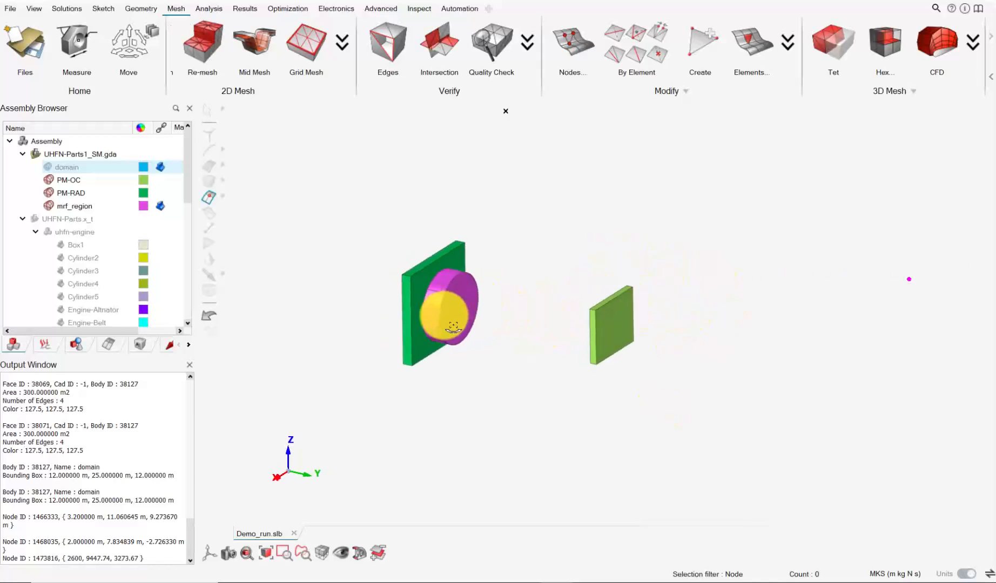
scroll(453, 327, up, 3)
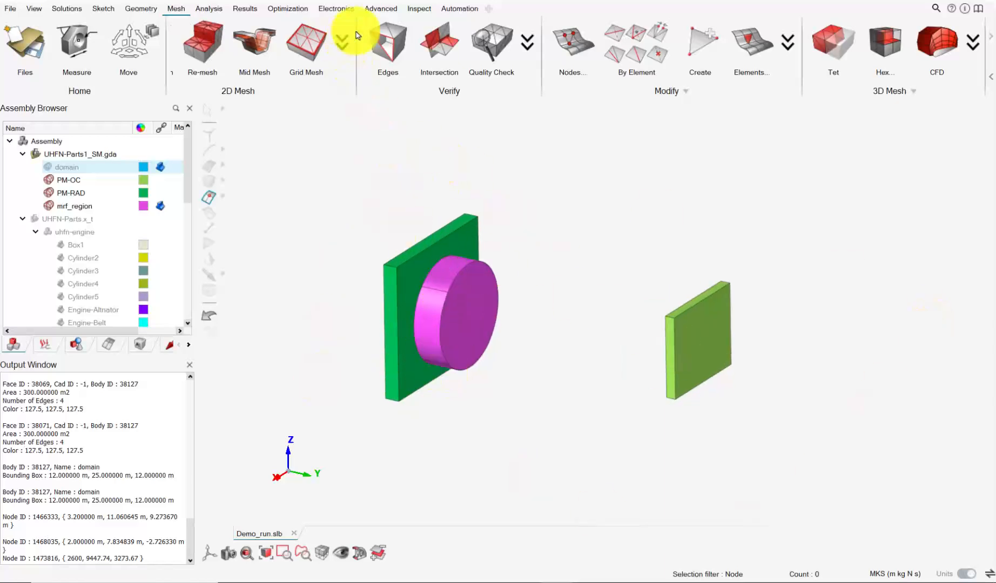
click(591, 58)
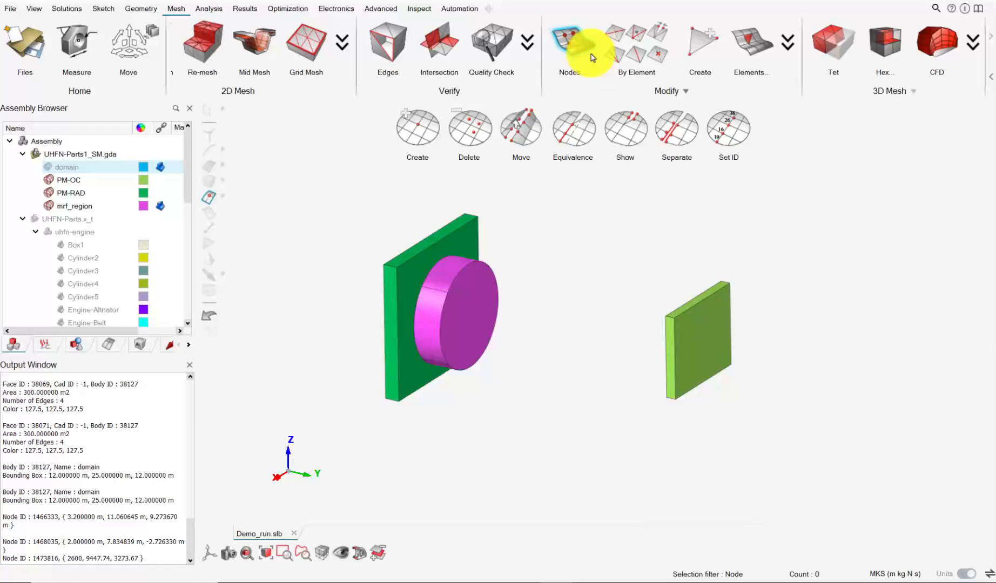
click(417, 127)
scroll(436, 296, up, 5)
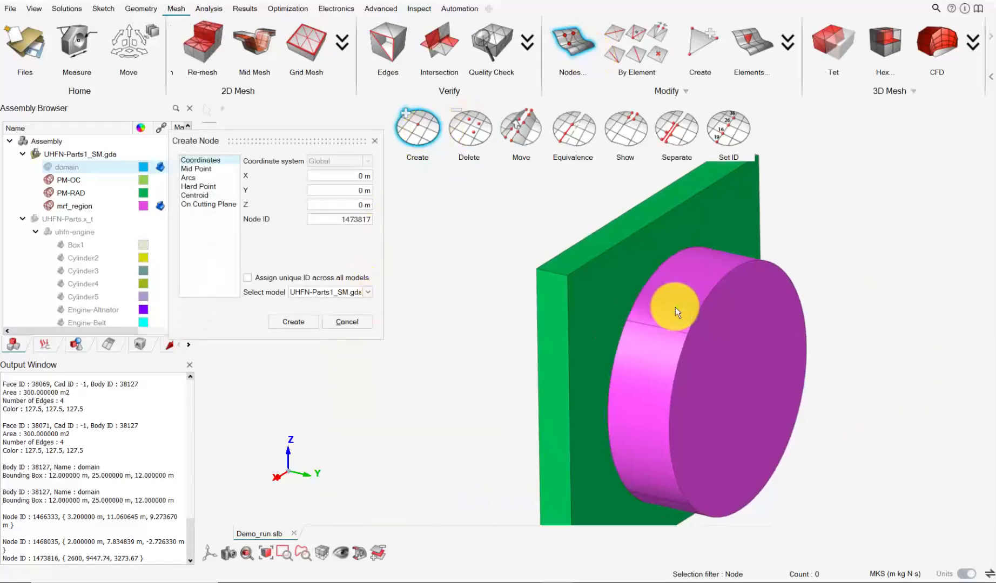
click(195, 168)
click(564, 257)
middle_drag(613, 293, 511, 302)
click(583, 302)
click(300, 322)
- Hide the PM-RAD body to check the position of its new midpoint node
scroll(683, 319, down, 3)
right_drag(688, 320, 583, 290)
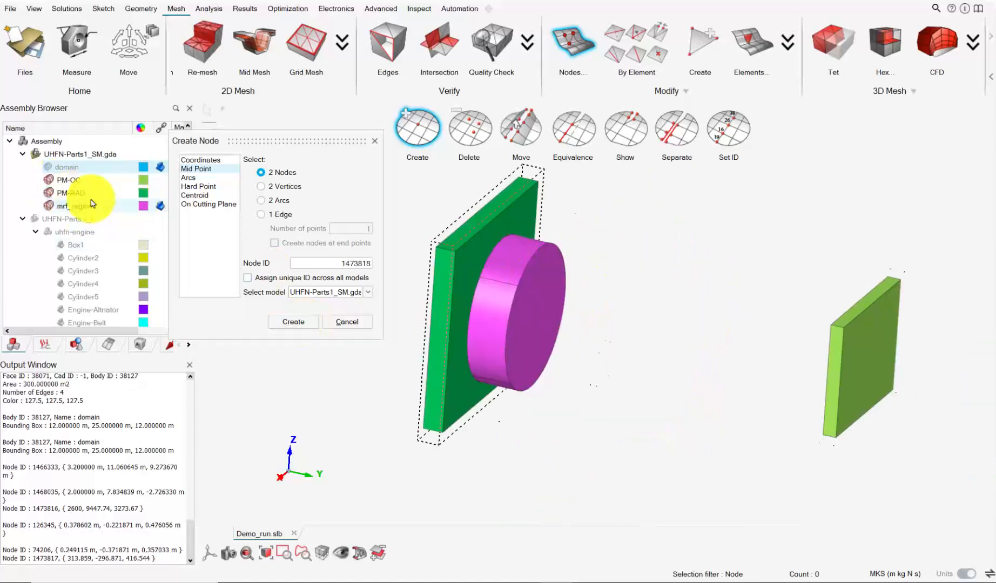
click(48, 192)
scroll(475, 275, up, 2)
scroll(474, 273, up, 3)
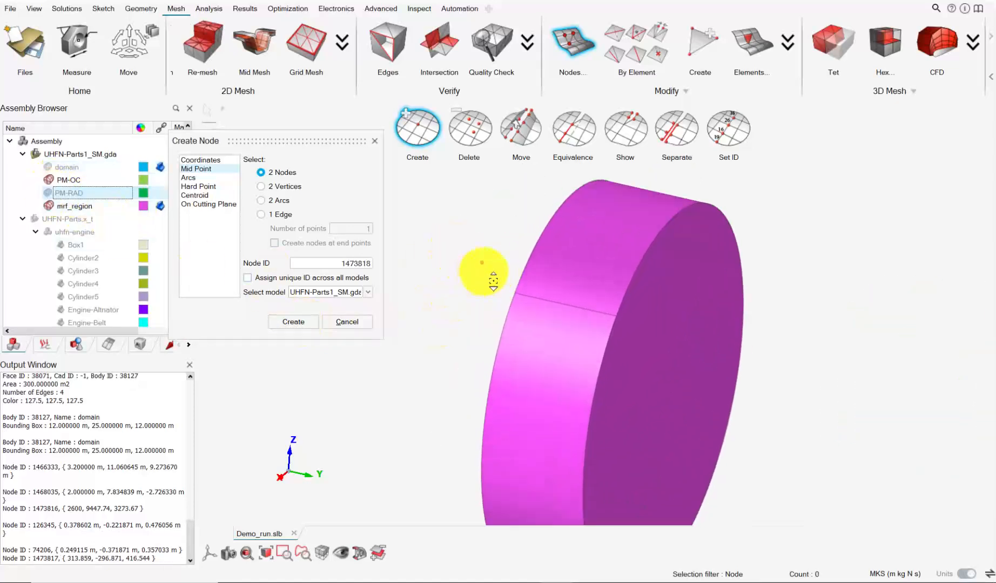
click(47, 192)
click(47, 191)
scroll(703, 327, down, 8)
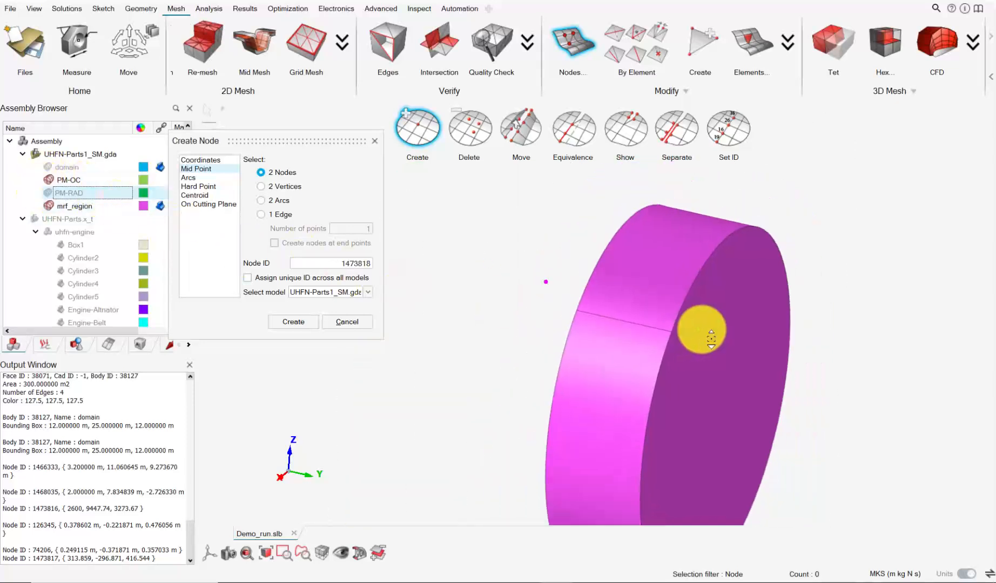
- Create a midpoint node inside the PM-OC block from two nodes on its opposite sides and leave node creation
right_drag(725, 331, 329, 232)
scroll(699, 295, up, 4)
click(685, 302)
middle_drag(685, 302, 604, 282)
click(640, 294)
click(293, 322)
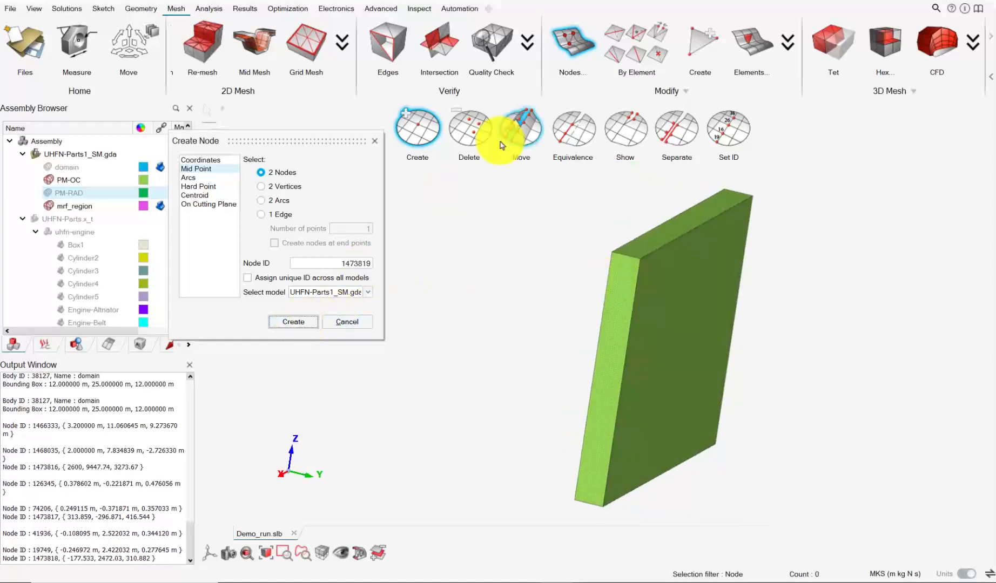
click(571, 49)
- Hide the outer cylindrical faces of mrf_region to expose the fan blades inside
scroll(550, 265, down, 4)
right_drag(434, 251, 770, 339)
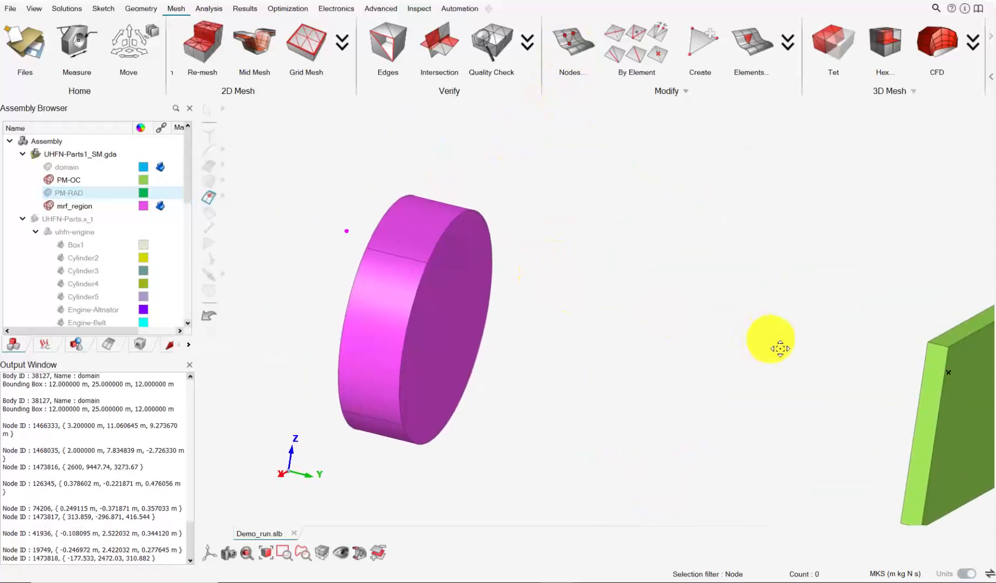
right_drag(410, 260, 480, 259)
middle_drag(489, 269, 478, 260)
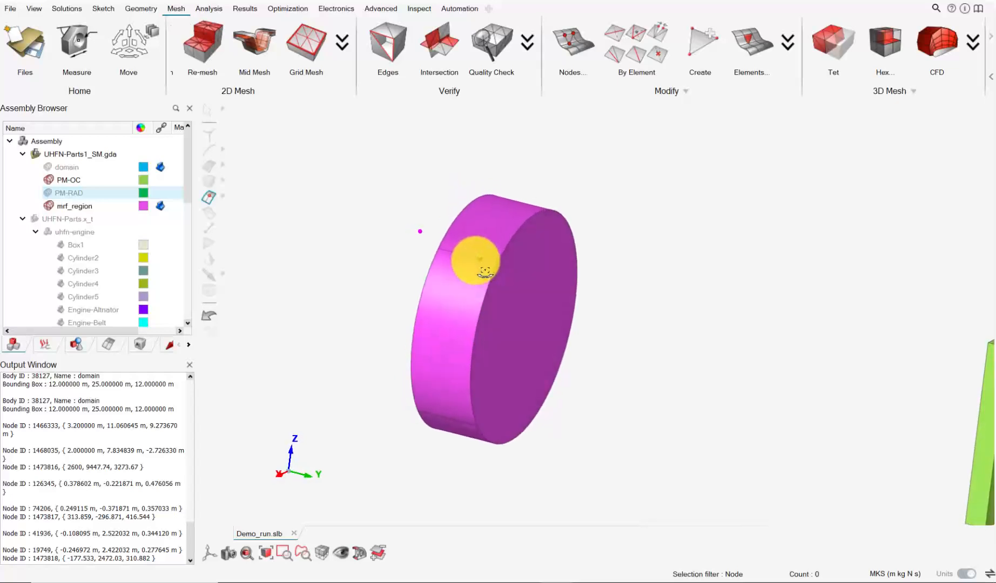
scroll(518, 278, up, 3)
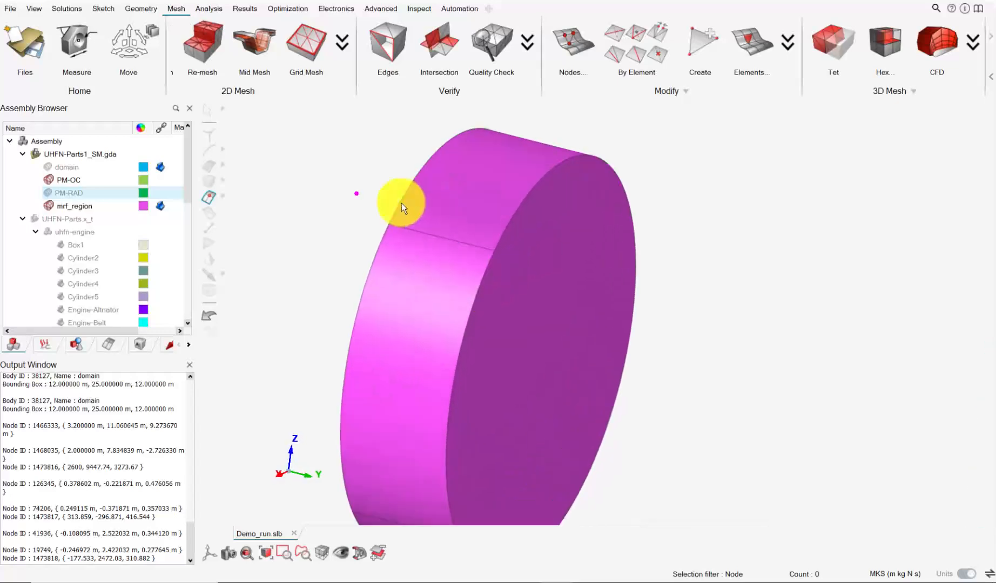
click(238, 167)
click(477, 211)
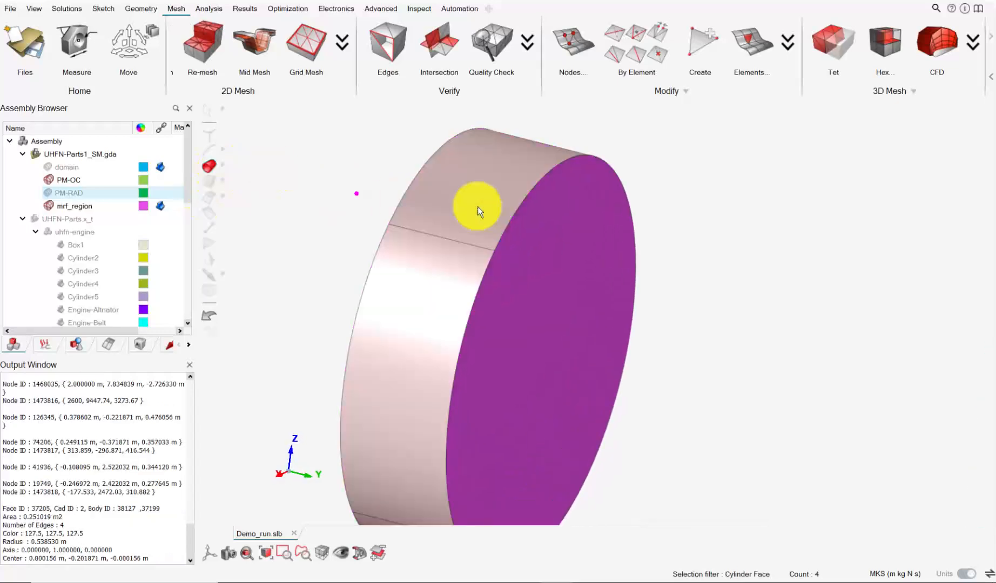
key(h)
scroll(442, 275, up, 2)
middle_drag(443, 274, 522, 265)
scroll(568, 163, up, 3)
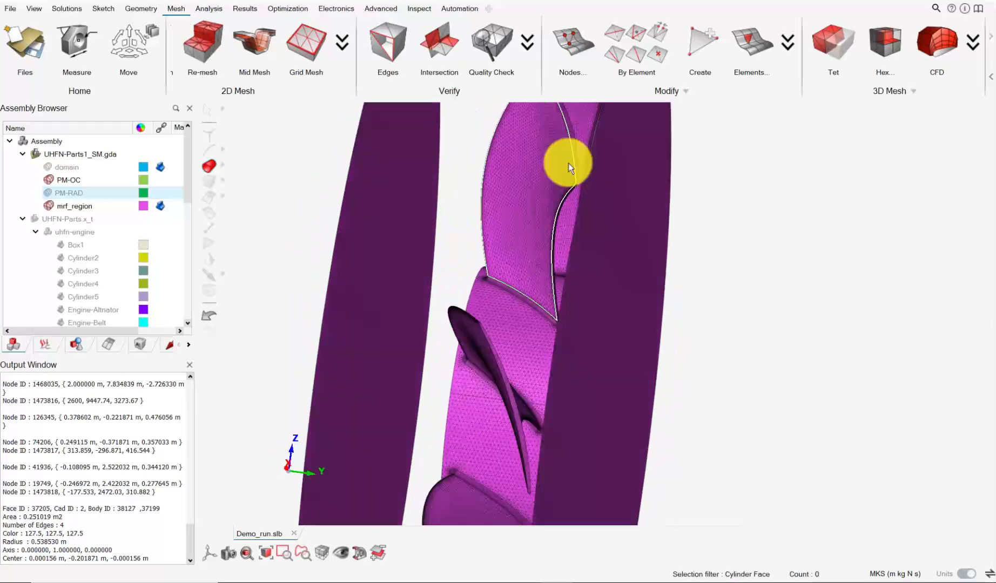
- Create a midpoint node inside mrf_region from one node on each of its two flat end faces
middle_drag(568, 164, 549, 145)
middle_drag(603, 263, 487, 236)
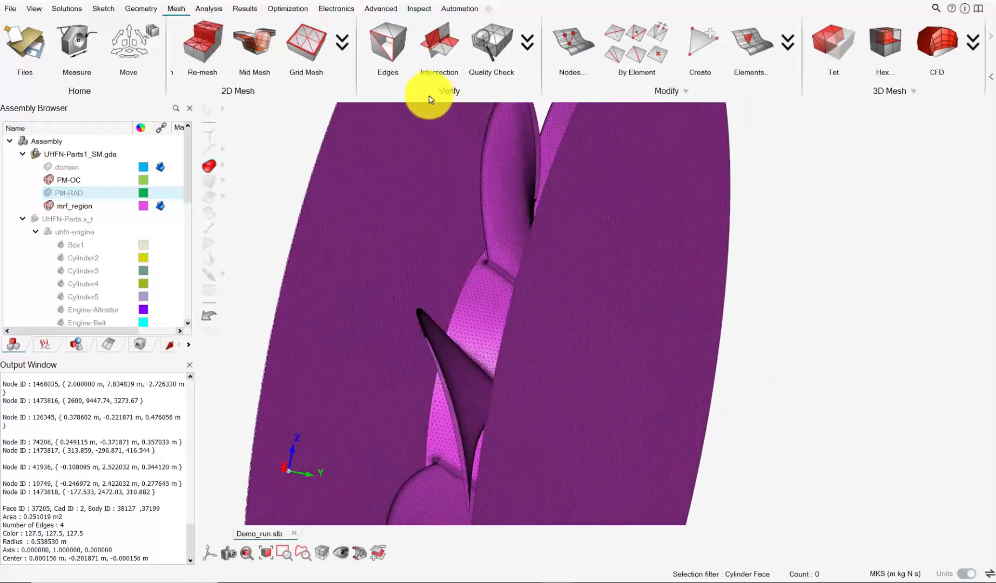
click(571, 46)
click(416, 128)
click(209, 170)
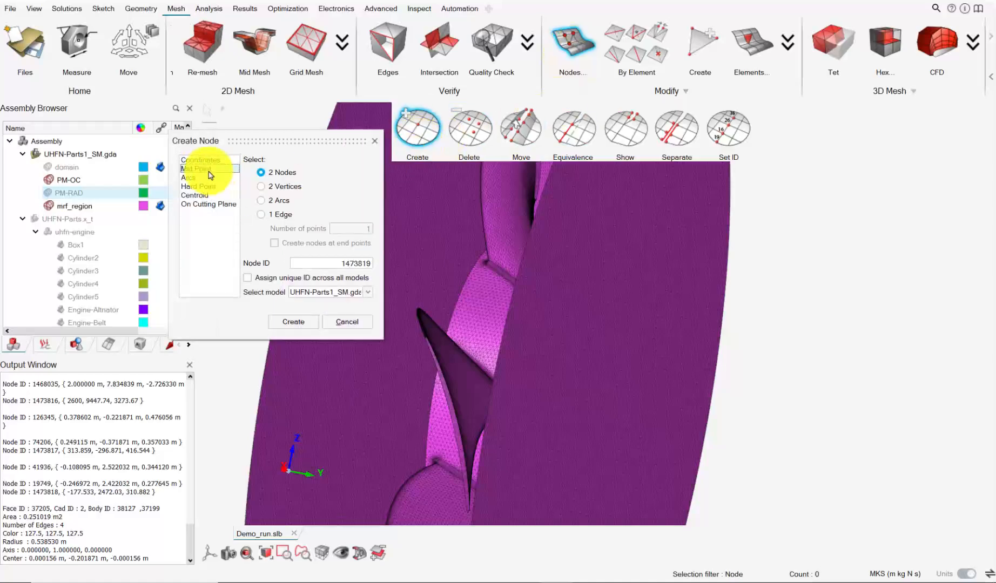
middle_drag(399, 221, 435, 224)
click(437, 221)
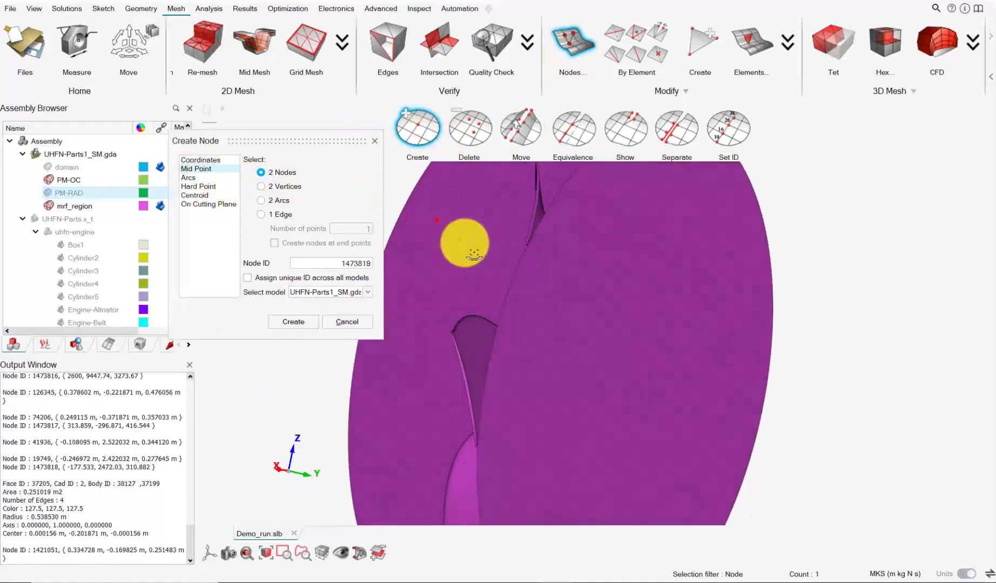
mouse_move(473, 253)
middle_down()
mouse_move(535, 261)
mouse_move(466, 237)
mouse_move(503, 265)
mouse_move(494, 282)
mouse_move(506, 275)
mouse_move(482, 224)
mouse_move(469, 245)
middle_up()
click(505, 268)
click(293, 321)
click(567, 44)
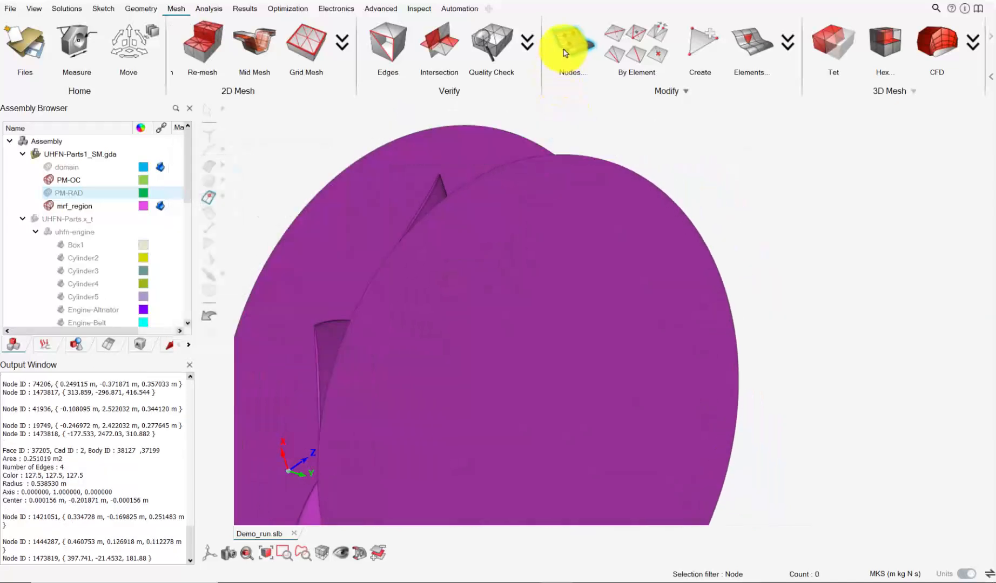
- Hide the whole UHFN-Parts1_SM.gda model to view only the created fluid volume nodes
scroll(537, 216, down, 4)
middle_drag(548, 224, 576, 278)
click(36, 154)
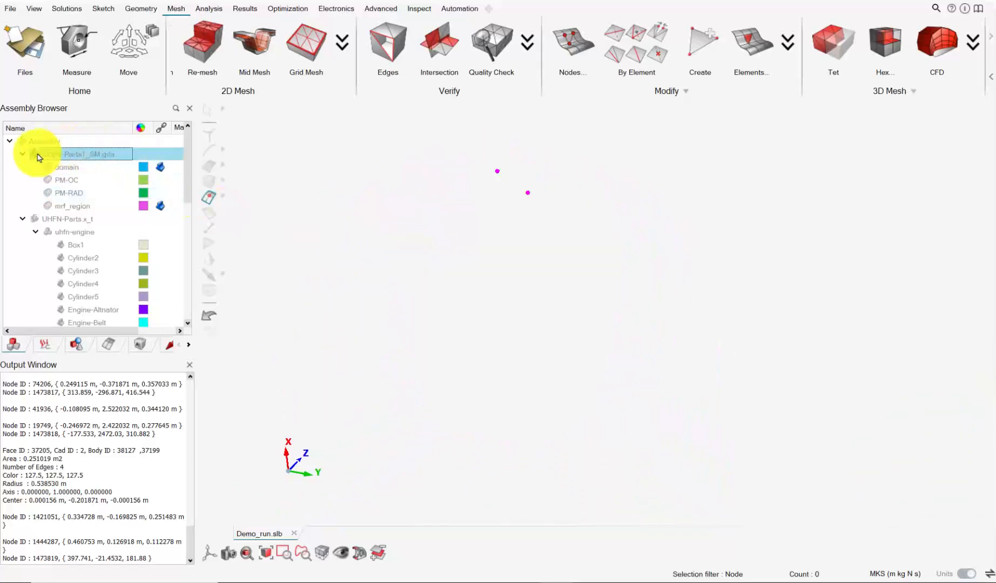
scroll(521, 252, down, 3)
scroll(573, 256, down, 2)
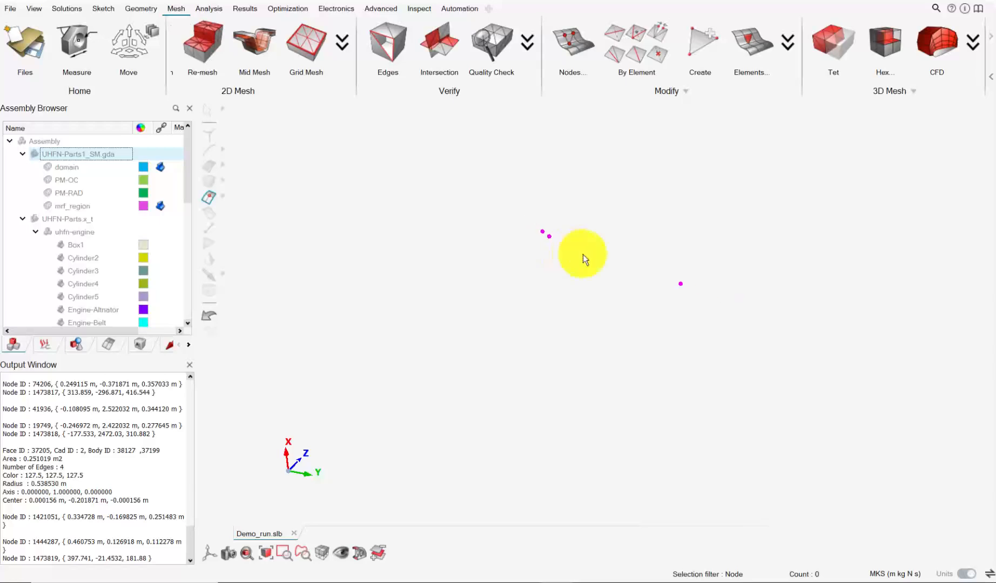
right_drag(642, 262, 490, 328)
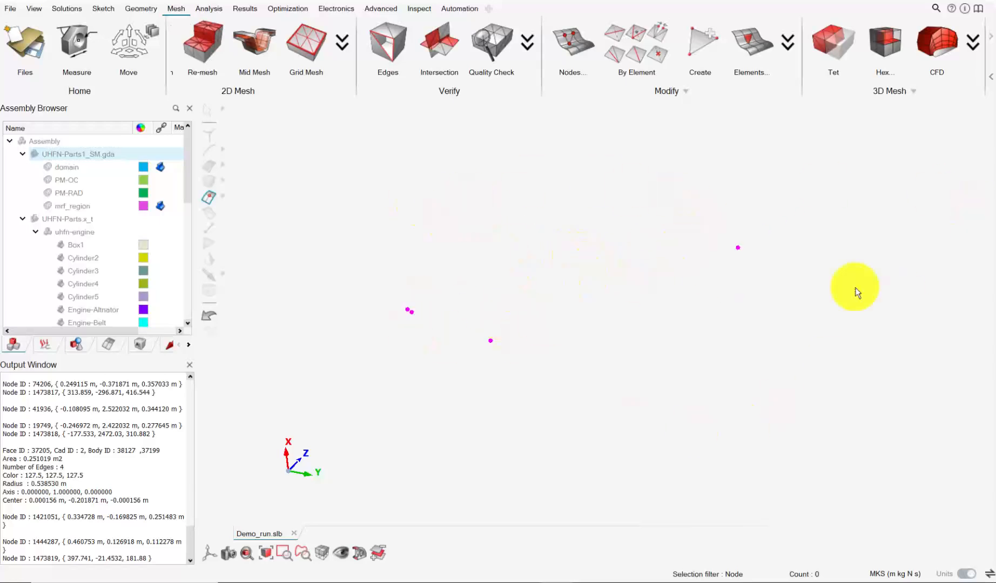
- Redisplay the complete UHFN-Parts1_SM.gda model with all its bodies
click(35, 155)
scroll(576, 235, down, 2)
right_drag(522, 246, 683, 285)
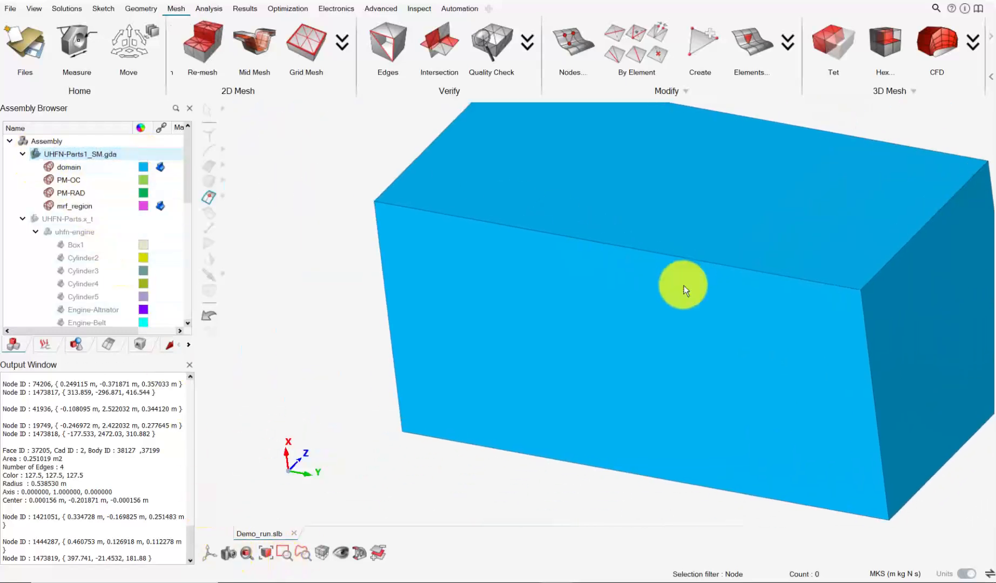
mouse_move(672, 279)
middle_down()
mouse_move(620, 261)
mouse_move(667, 289)
mouse_move(671, 264)
middle_up()
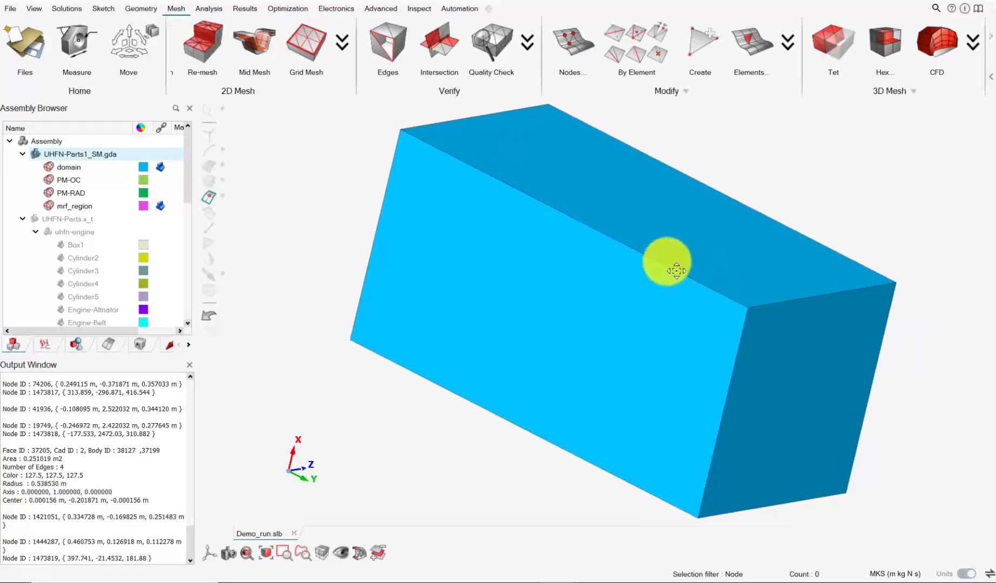
- Start a CFD mesh with face input and select all faces of the model
click(930, 49)
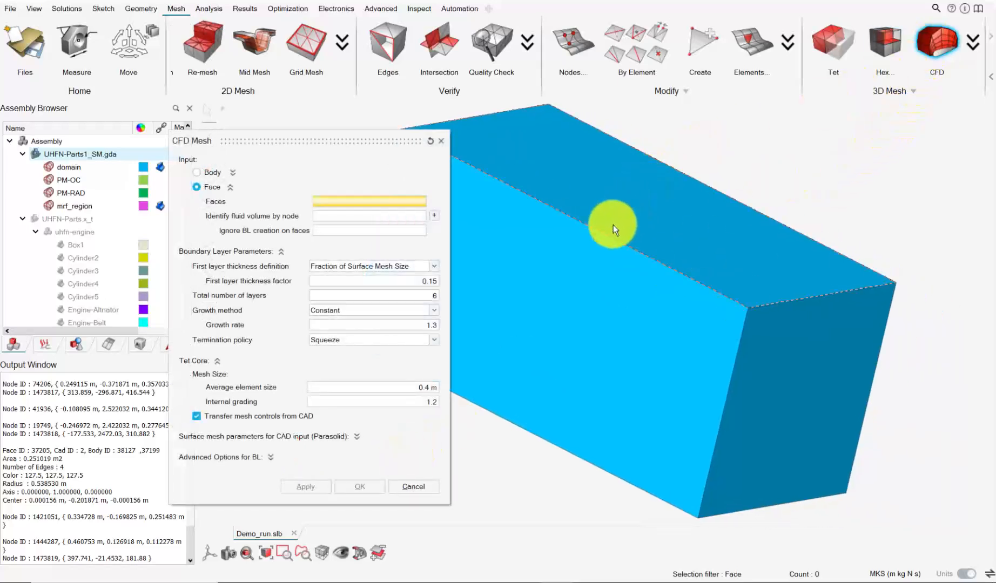
middle_drag(604, 223, 660, 276)
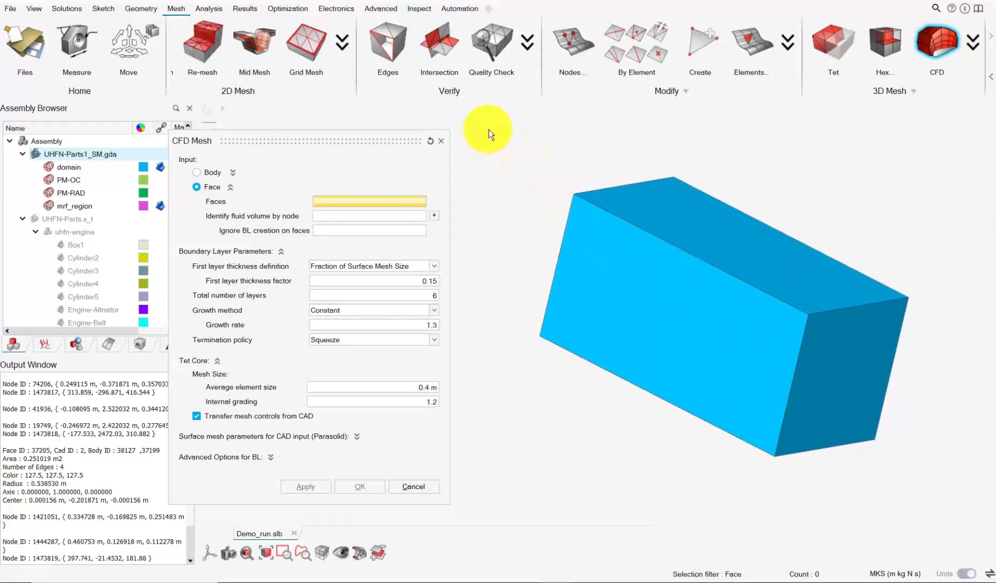
drag(475, 120, 989, 530)
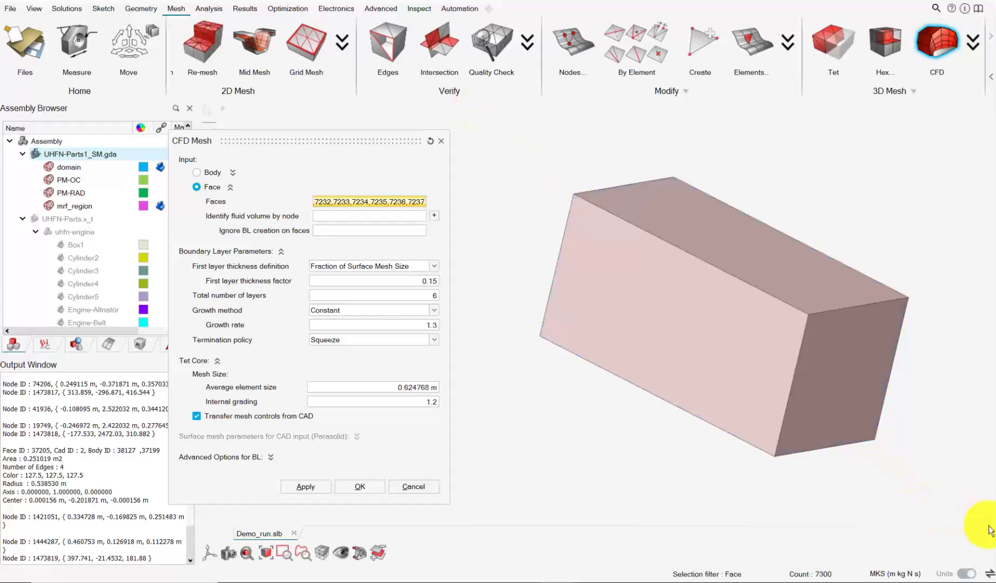
- Hide the model and assign the four created nodes as the fluid volume identifiers
click(318, 216)
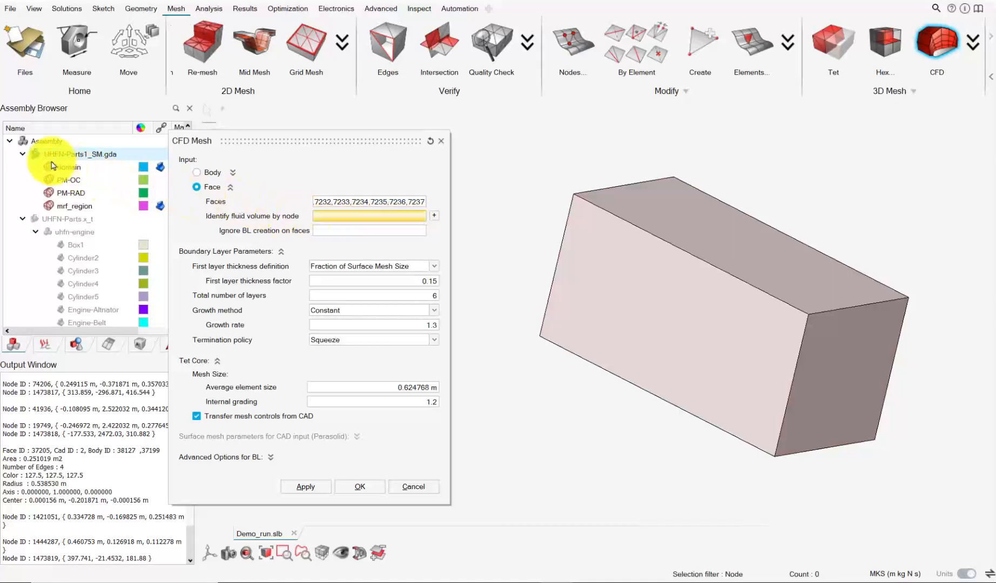
click(35, 155)
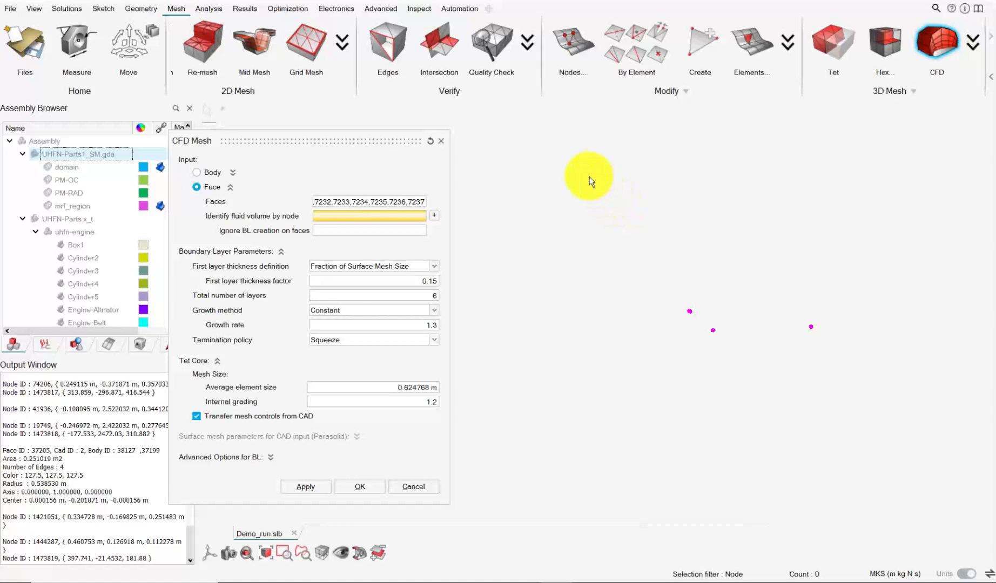
drag(571, 171, 966, 460)
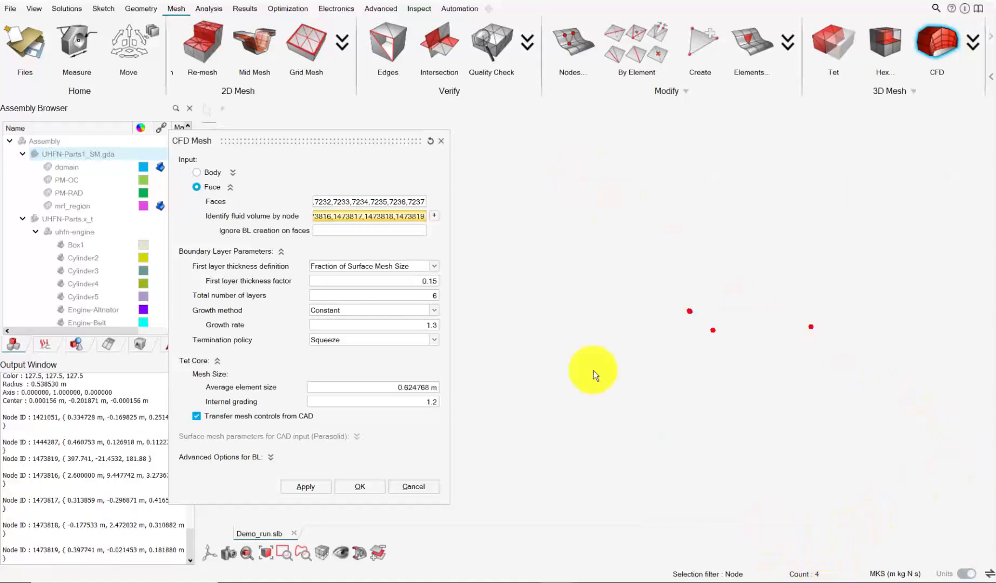
- Exclude face groups no_bl1, no_bl2, engine_intake, exhaust_tip_1 and exhaust_tip_2 from boundary layer creation and set the tet core's average element size to 0.4 m
click(361, 231)
click(110, 346)
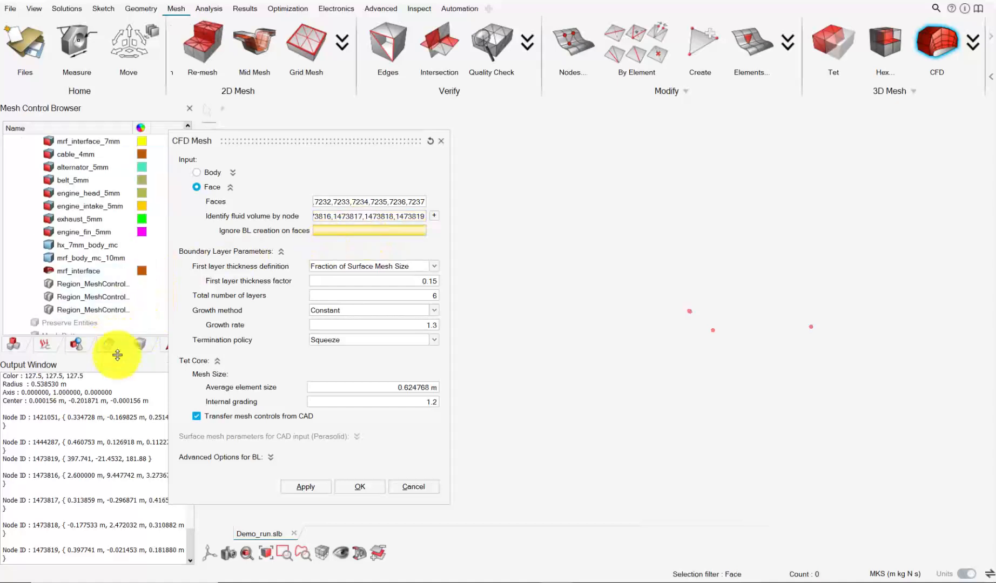
click(76, 344)
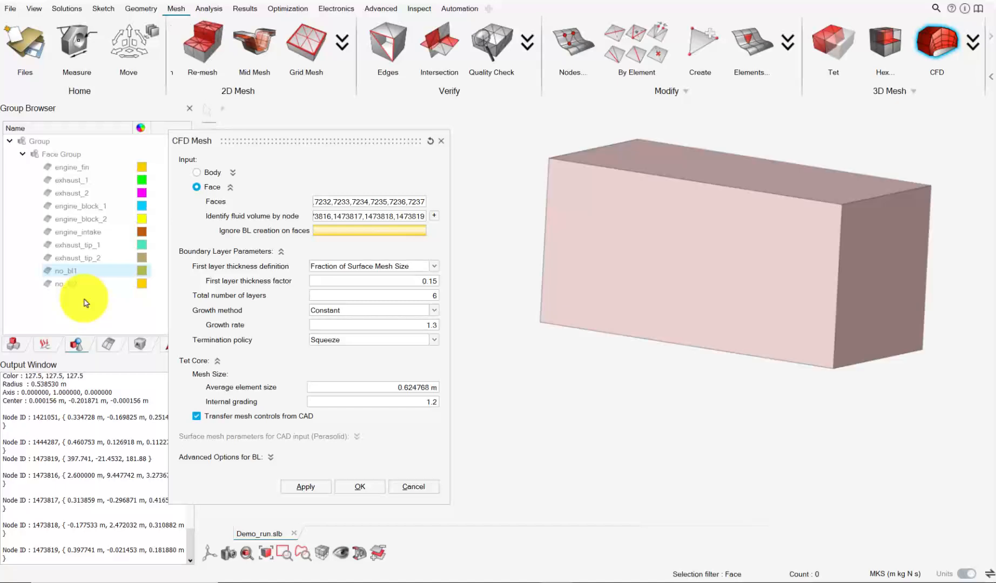
click(63, 274)
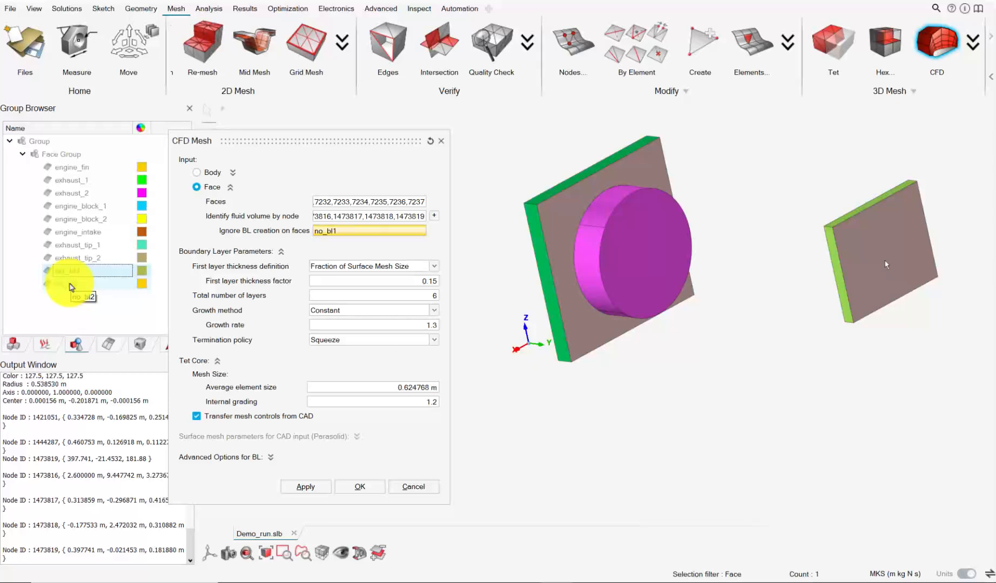
ctrl+click(72, 285)
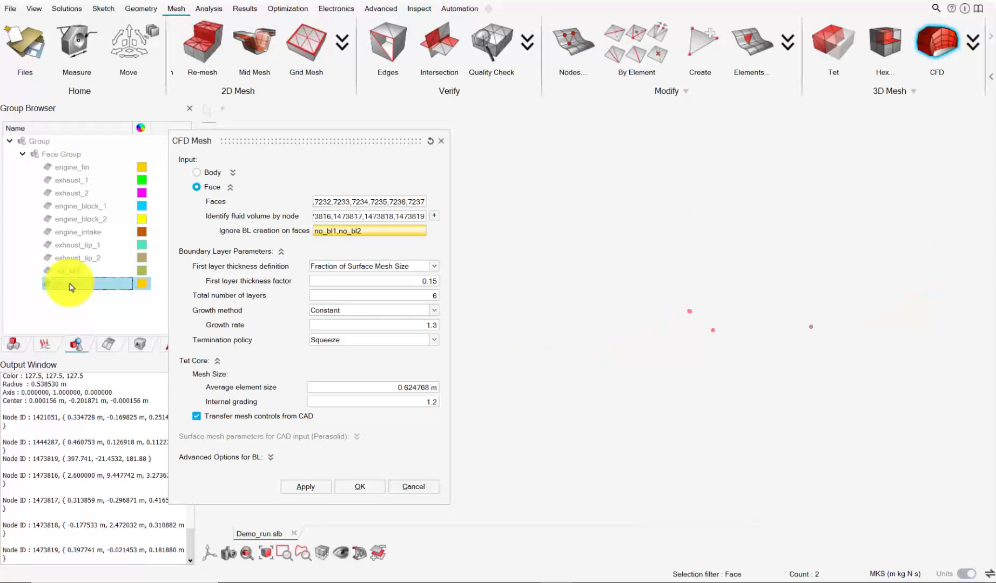
ctrl+click(75, 232)
ctrl+click(76, 246)
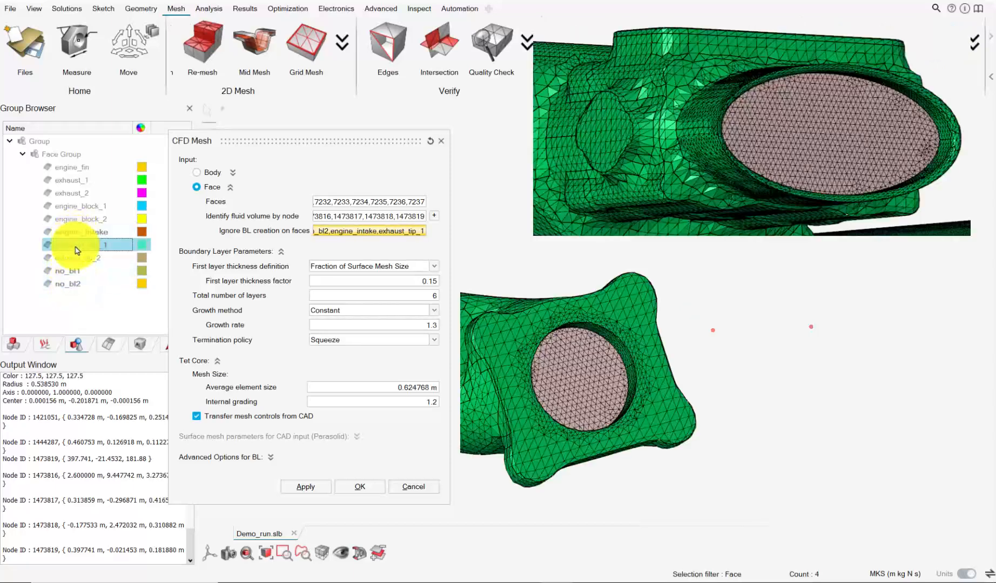
ctrl+click(81, 258)
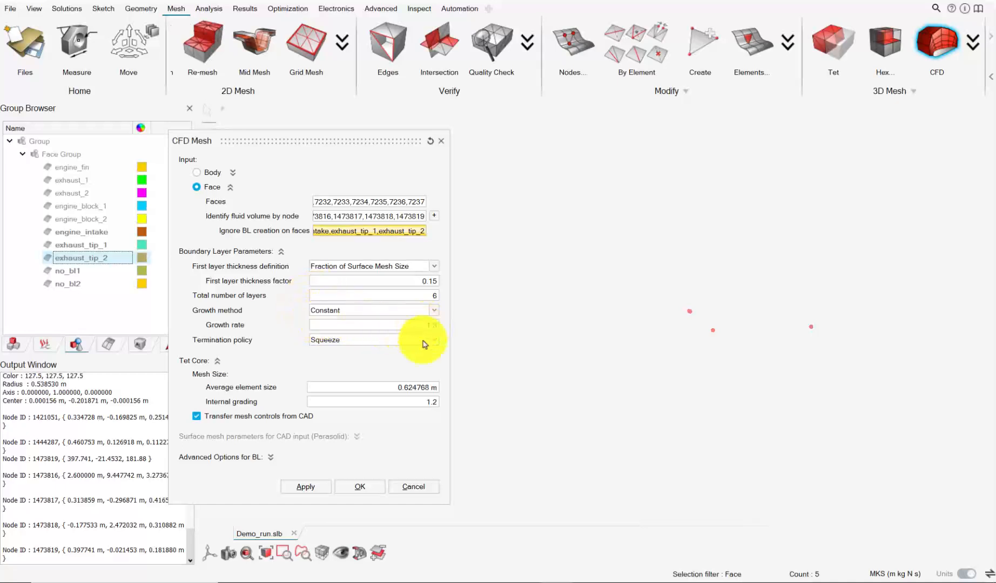
click(374, 390)
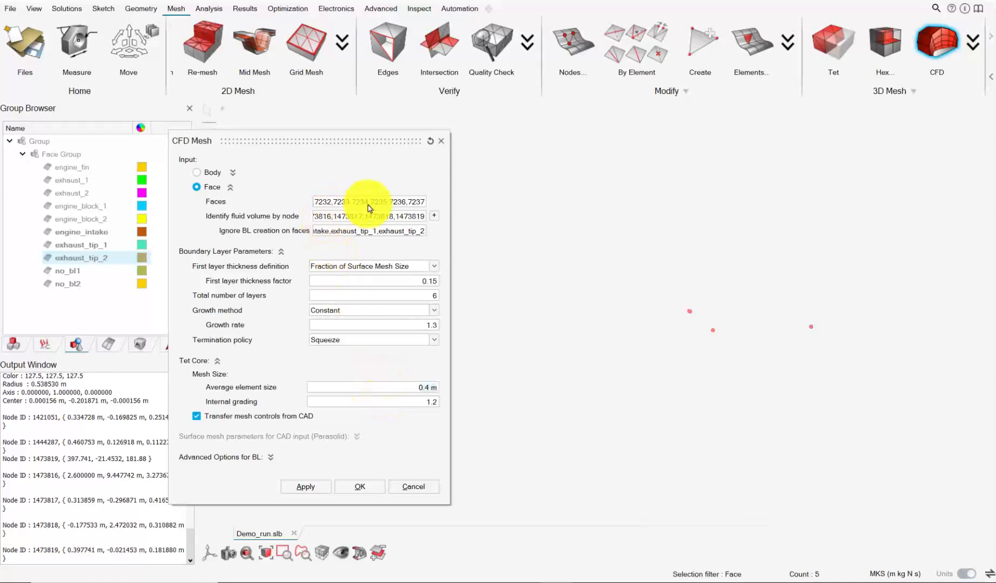
- Generate the CFD mesh with the current settings and redisplay the UHFN-Parts1_SM.gda model
click(370, 491)
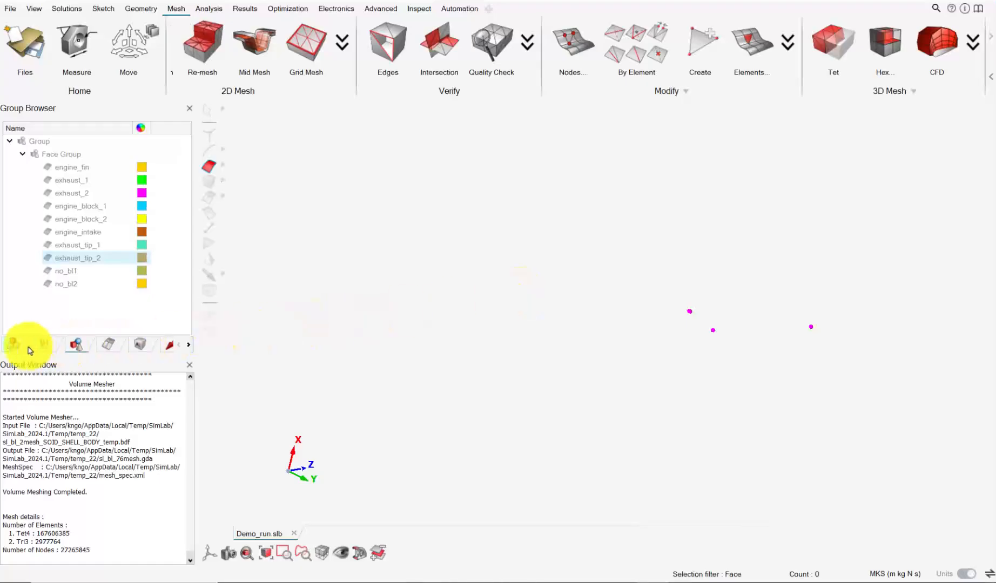
click(13, 345)
click(38, 155)
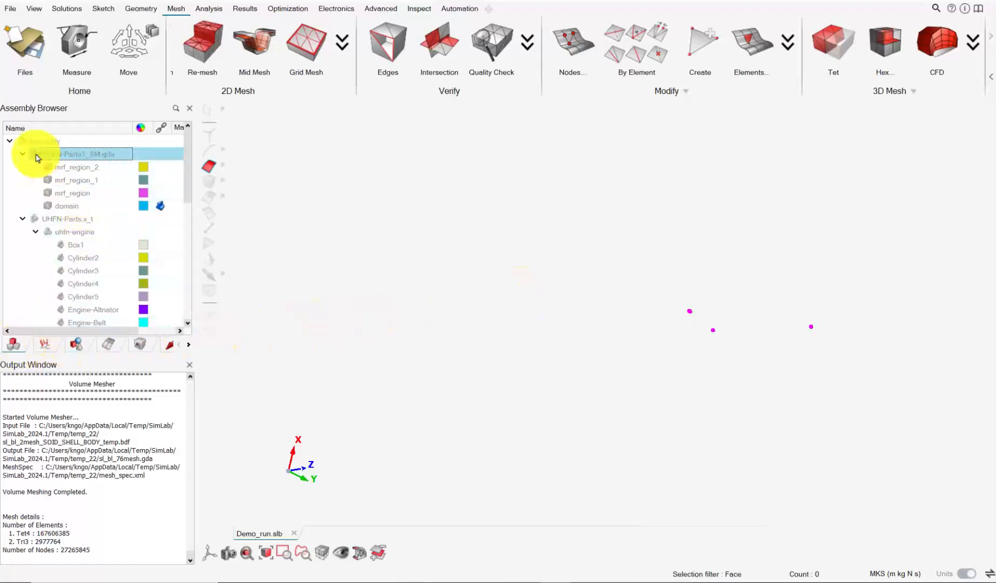
mouse_move(733, 327)
middle_down()
mouse_move(838, 349)
mouse_move(734, 344)
mouse_move(749, 361)
mouse_move(751, 277)
mouse_move(671, 306)
middle_up()
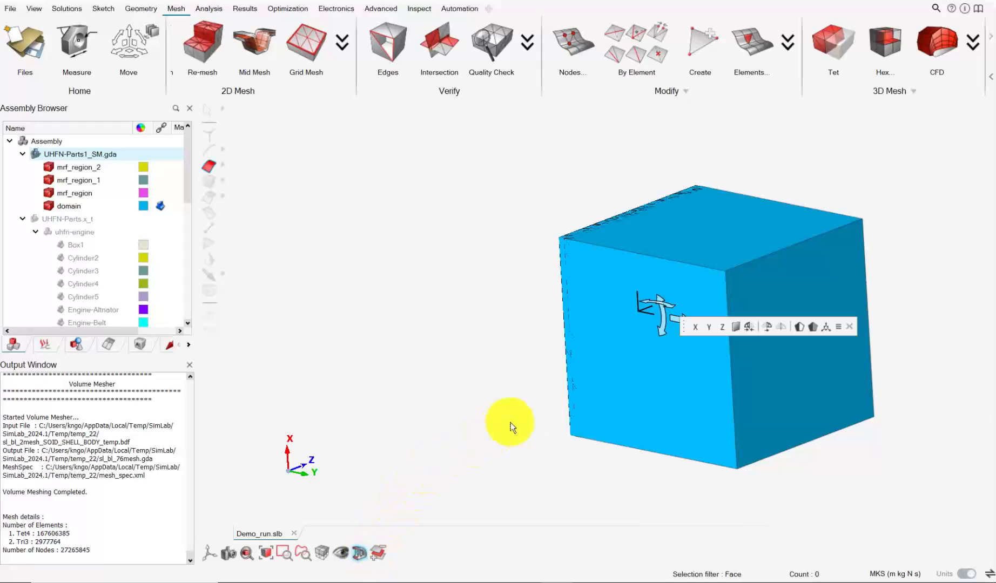
- Move a section plane into the meshed domain and examine the tetrahedral element size transition inside the volume
click(724, 329)
scroll(655, 381, up, 2)
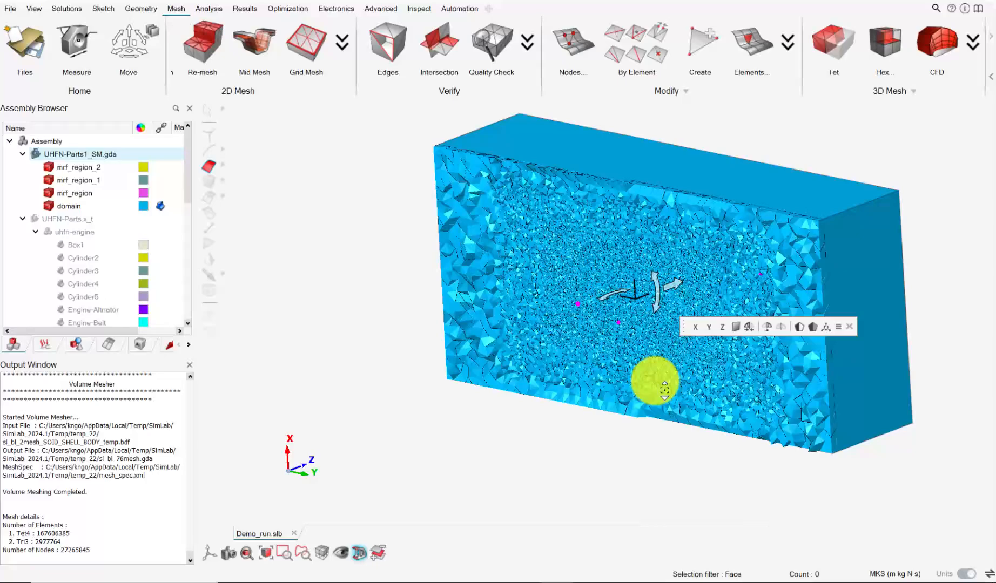
middle_drag(664, 388, 418, 242)
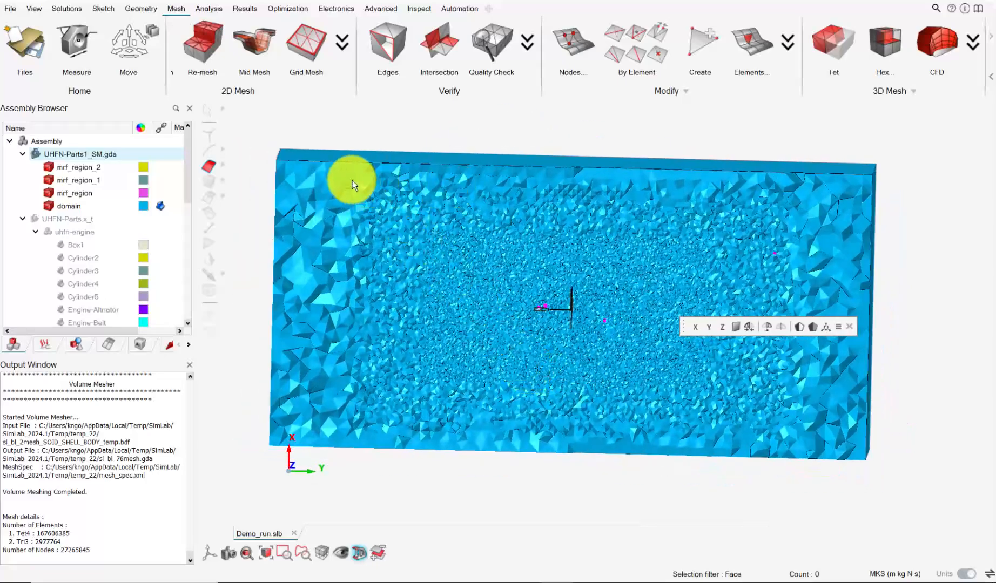
scroll(566, 323, up, 2)
scroll(500, 378, down, 3)
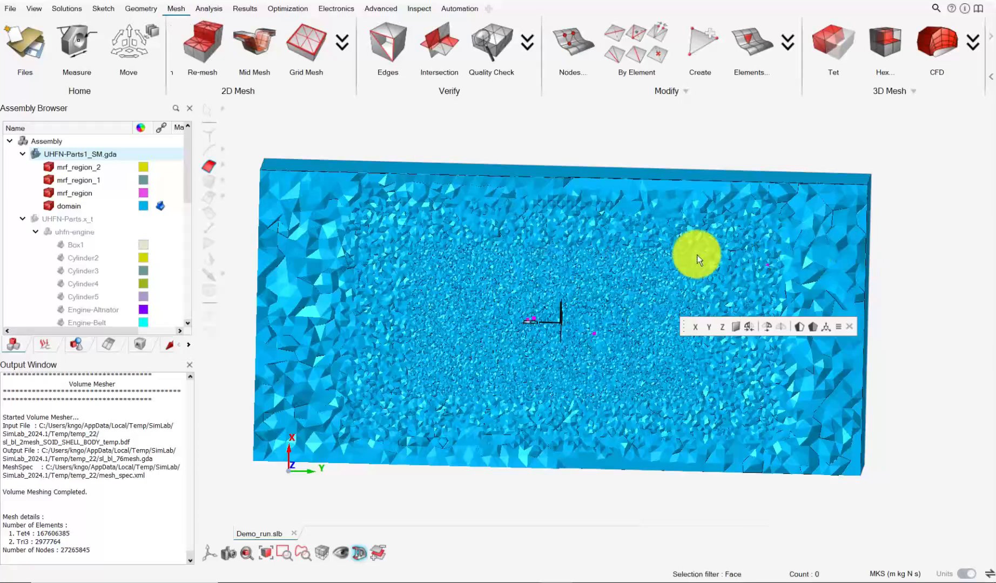
scroll(569, 328, up, 5)
scroll(544, 340, up, 5)
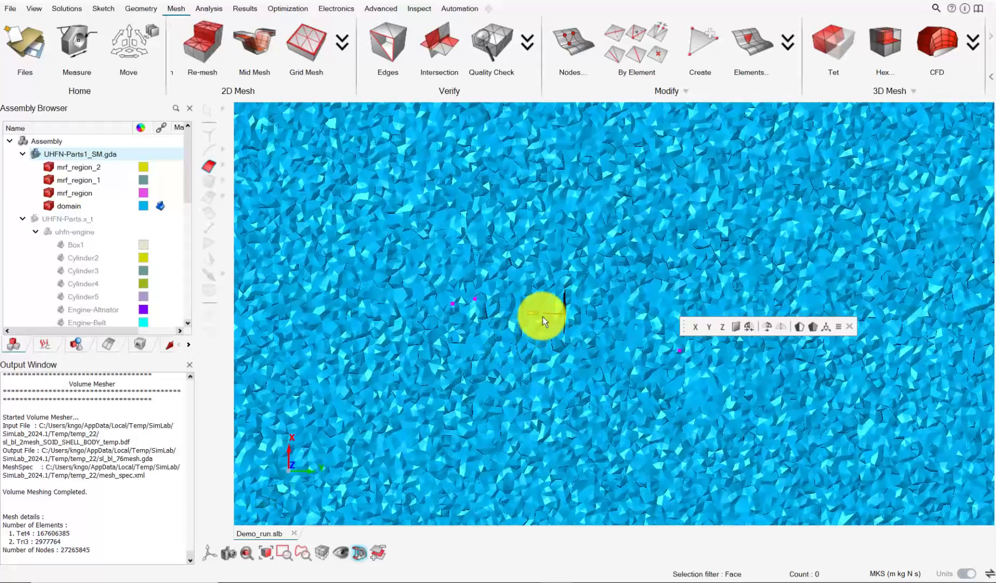
scroll(551, 315, down, 8)
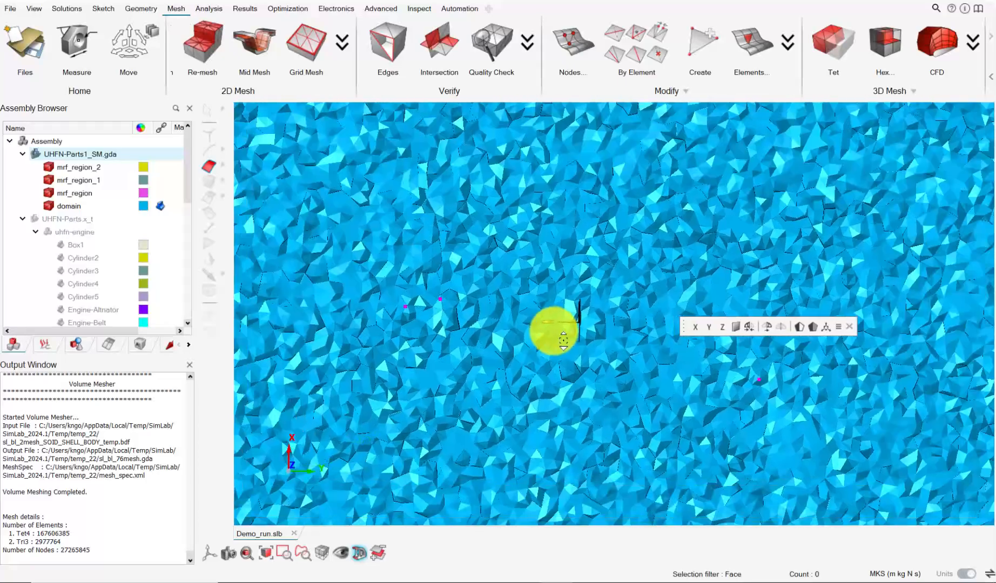
scroll(616, 430, down, 4)
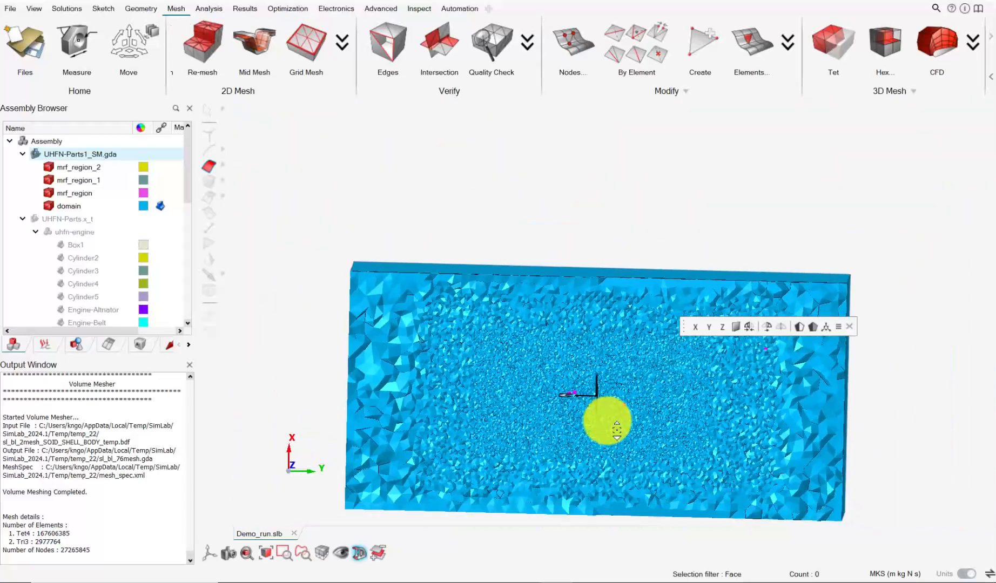
middle_drag(613, 445, 564, 435)
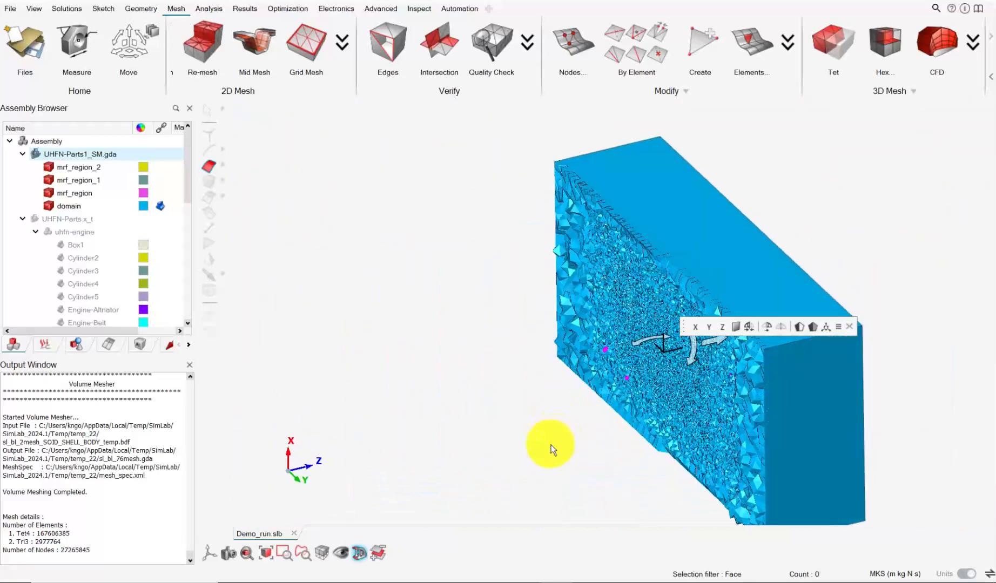
- Remove the section, display only the UHFN-Parts.x_t geometry, and set up a new section plane oriented to the generator enclosure
click(357, 552)
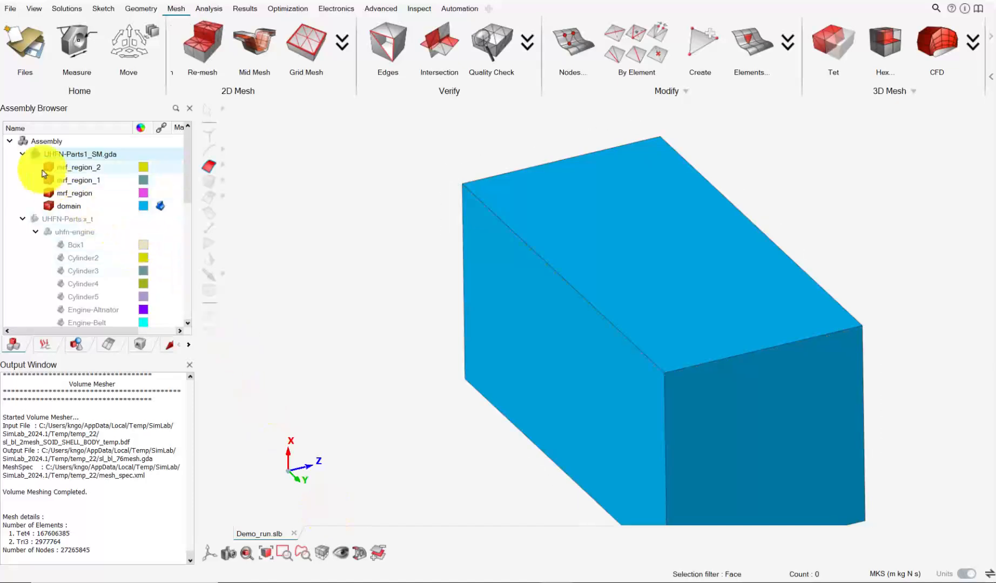
click(33, 153)
click(35, 221)
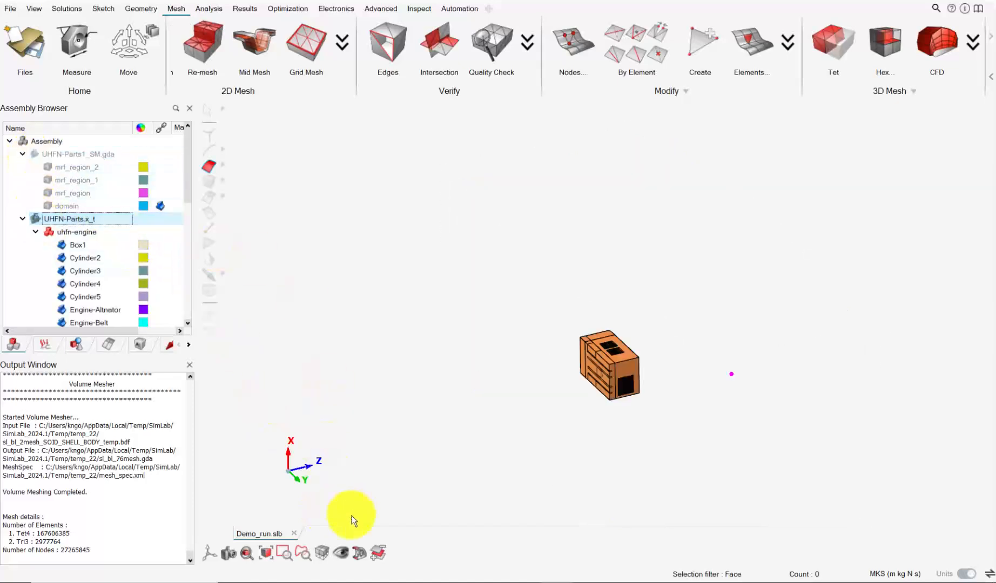
click(359, 553)
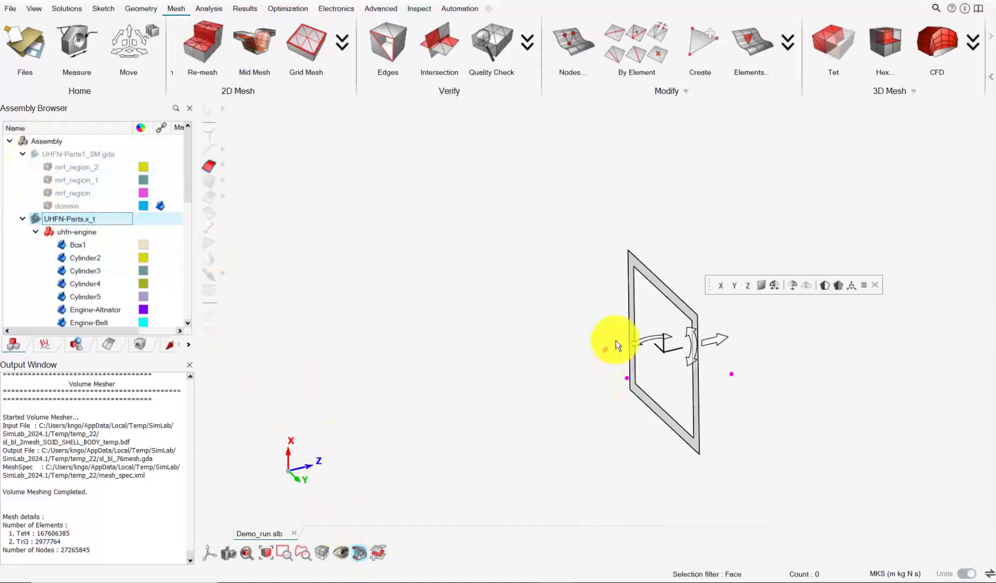
middle_drag(741, 341, 561, 426)
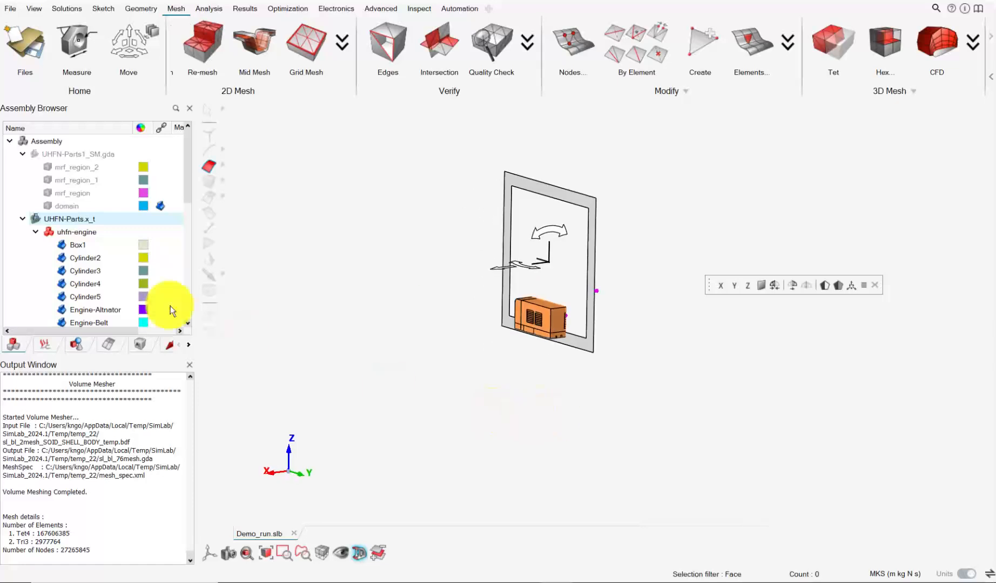
- Hide UHFN-Parts.x_t and show the UHFN-Parts1_SM.gda mesh sectioned through the enclosure
click(35, 219)
click(33, 154)
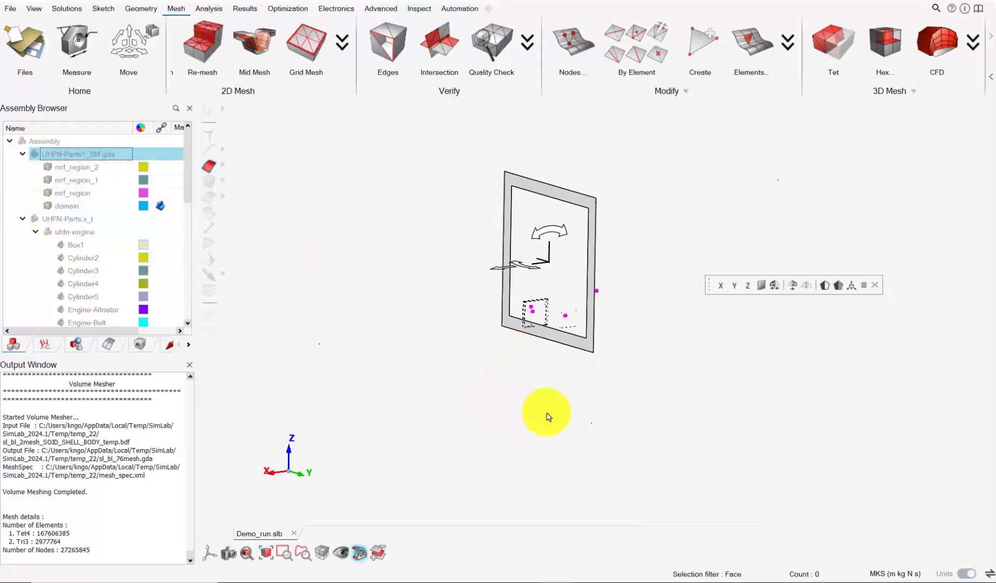
scroll(555, 399, up, 2)
middle_drag(581, 442, 440, 416)
scroll(389, 267, up, 8)
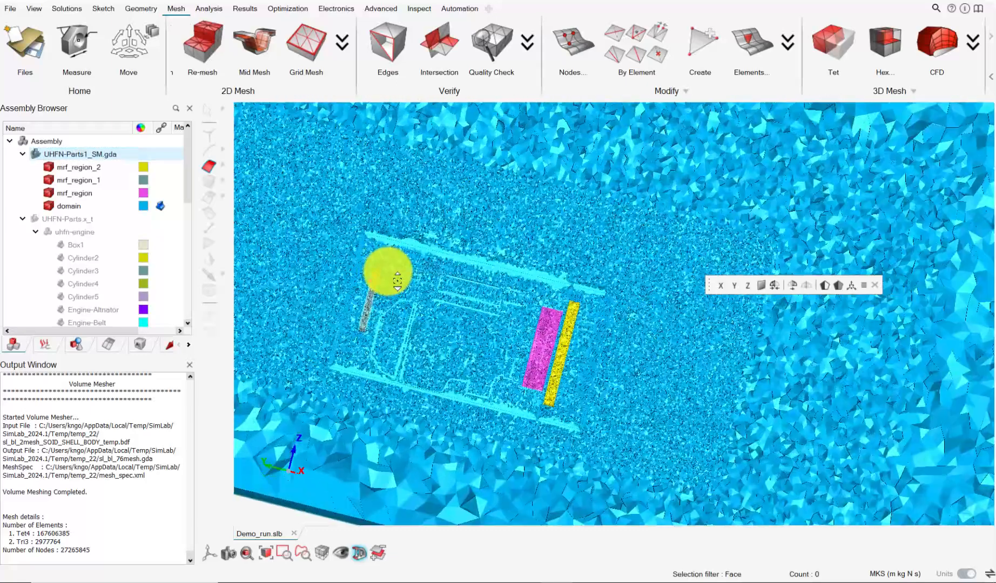
- Examine the boundary layer mesh along the enclosure walls, louvers and engine surfaces in the section view
scroll(396, 245, up, 10)
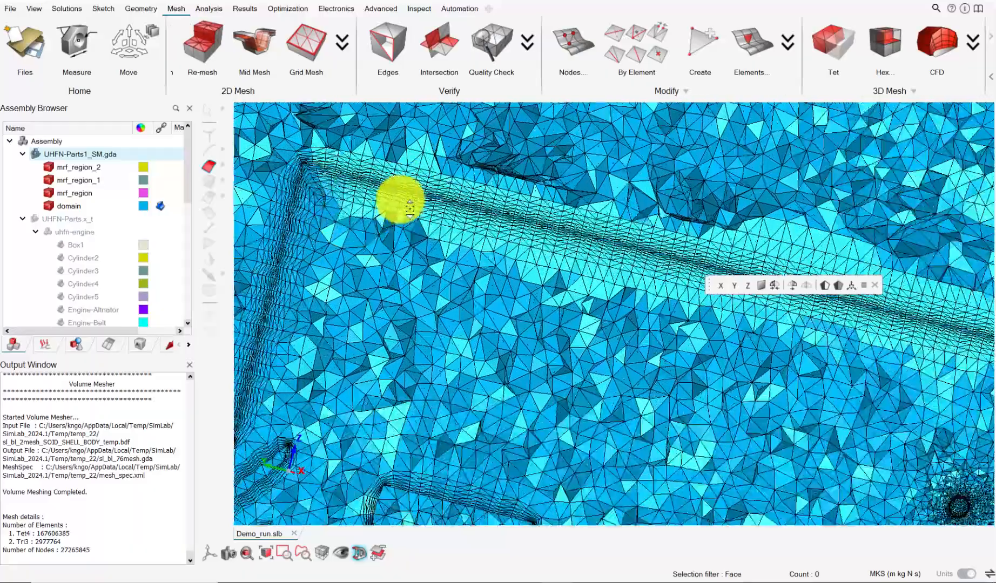
scroll(480, 238, down, 8)
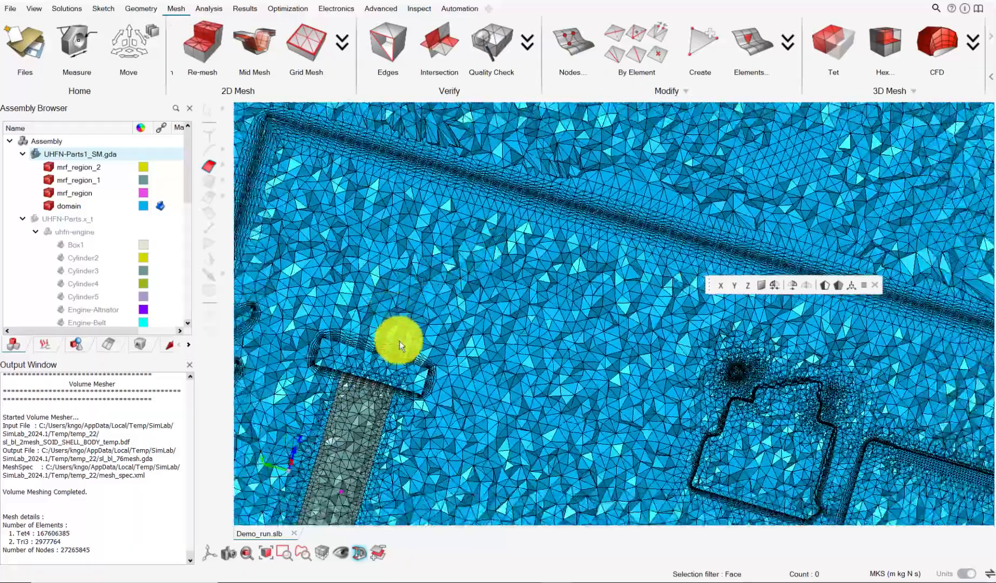
middle_drag(401, 338, 625, 324)
scroll(452, 256, down, 3)
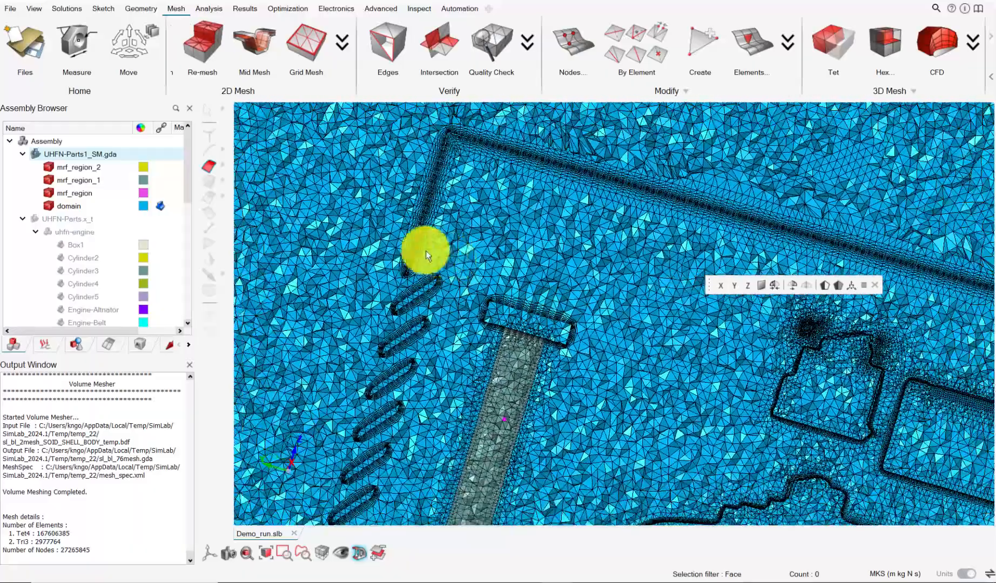
mouse_move(509, 247)
middle_down()
mouse_move(516, 266)
mouse_move(500, 254)
middle_up()
scroll(590, 370, up, 1)
middle_drag(598, 378, 561, 335)
scroll(564, 259, up, 10)
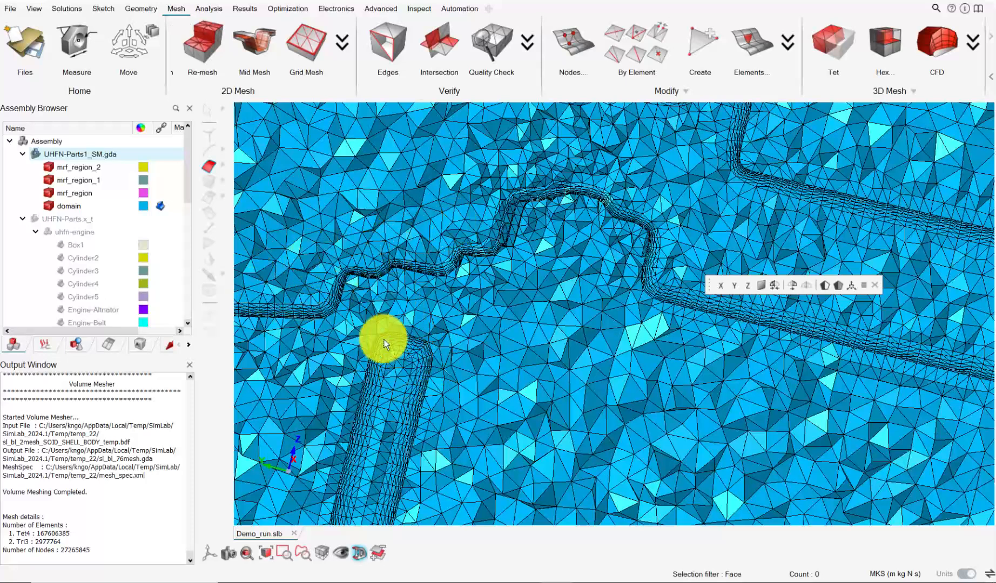
scroll(510, 351, down, 5)
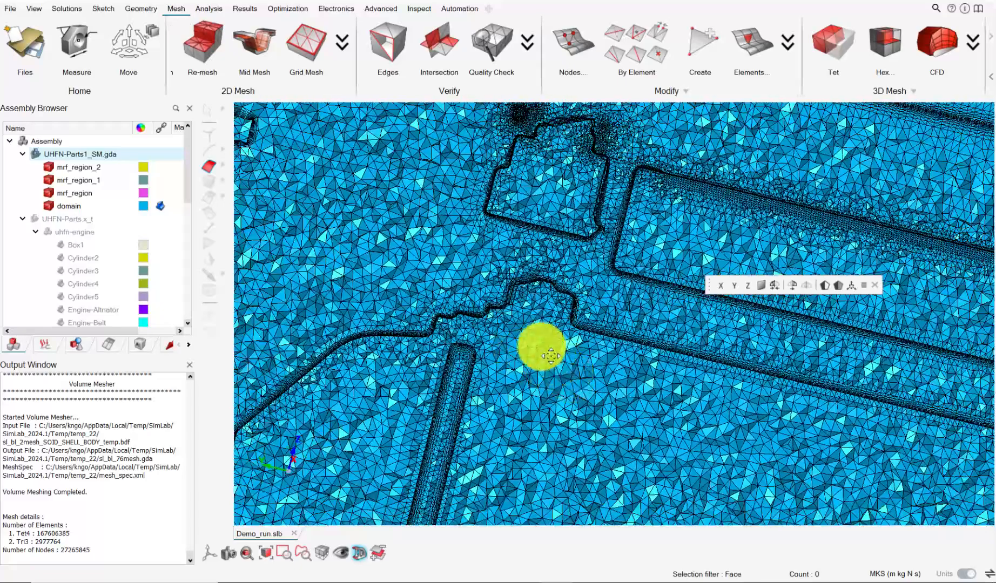
middle_drag(542, 346, 520, 334)
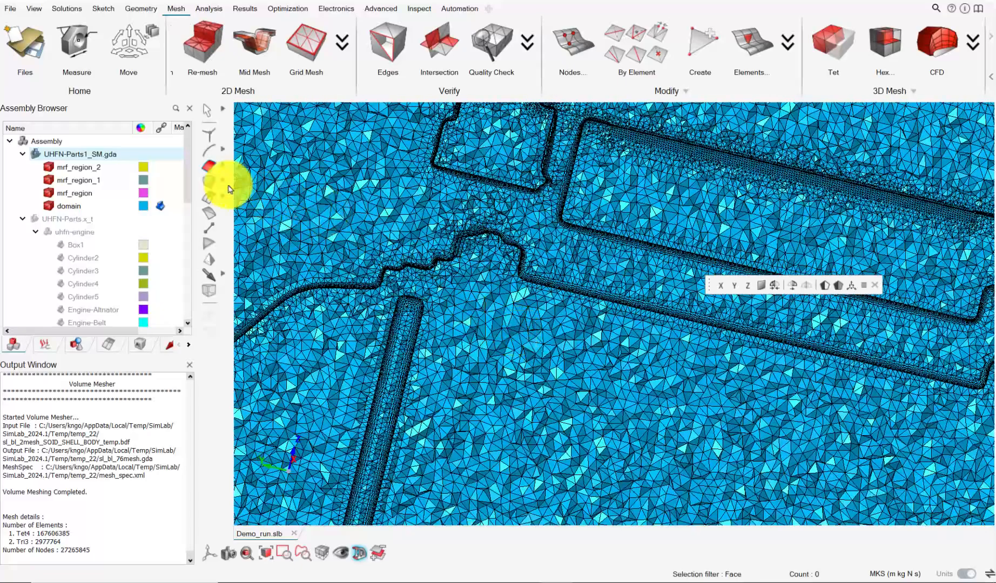
- Select the domain body of the mesh and separate it into individual volume bodies
click(210, 183)
click(449, 302)
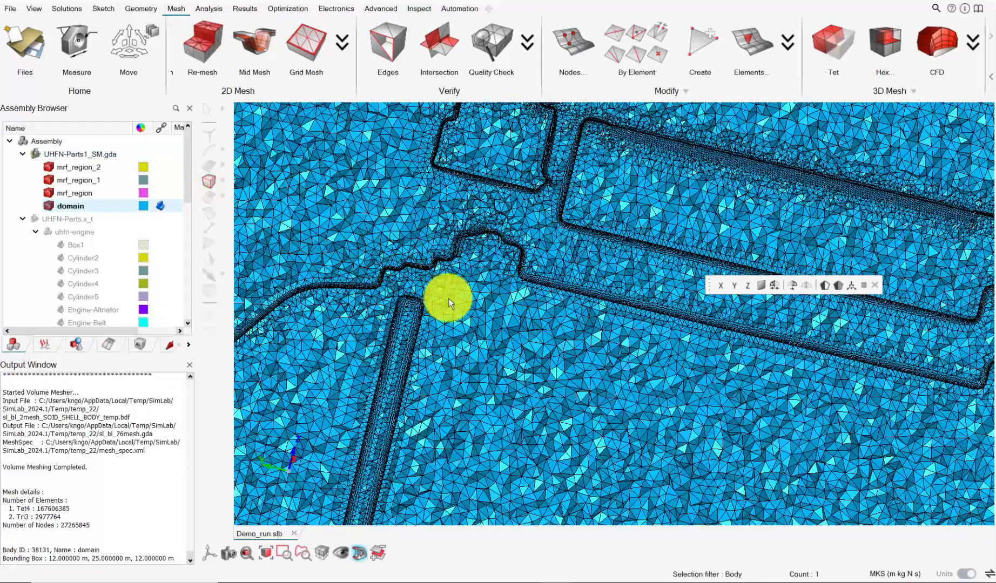
right_click(67, 207)
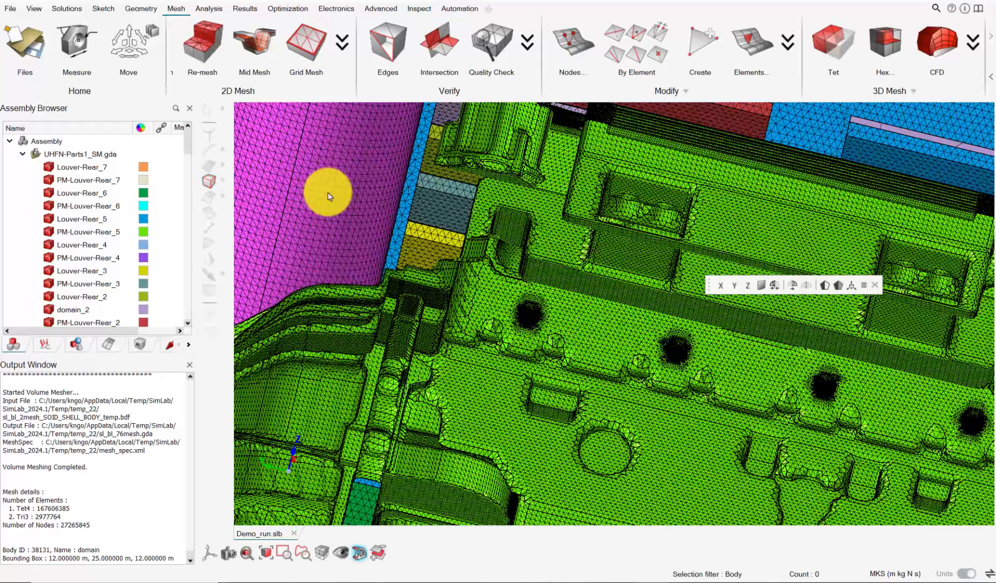
- Review the list of separated bodies and examine the louvers, frame and engine in the sectioned mesh
scroll(97, 260, down, 10)
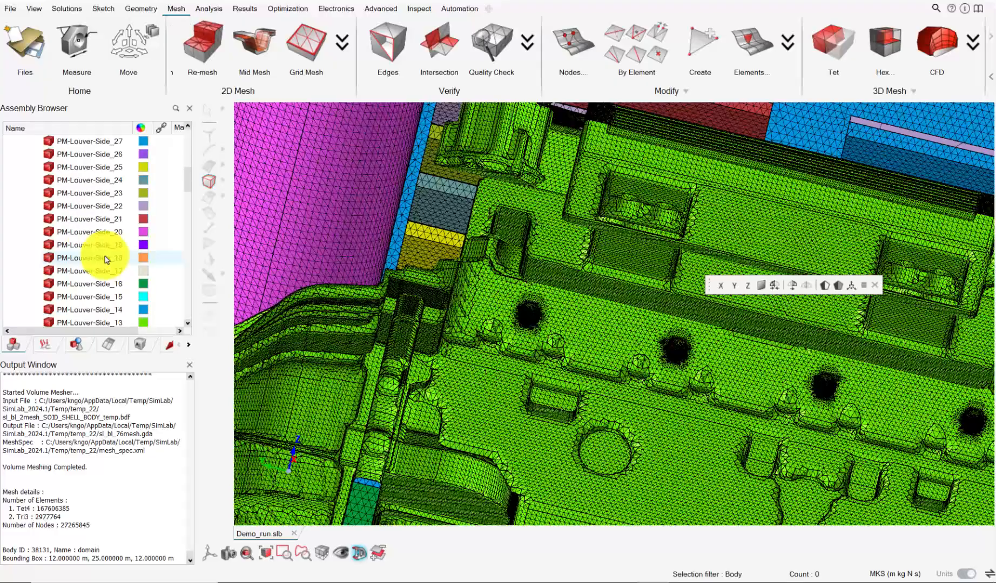
scroll(575, 277, down, 4)
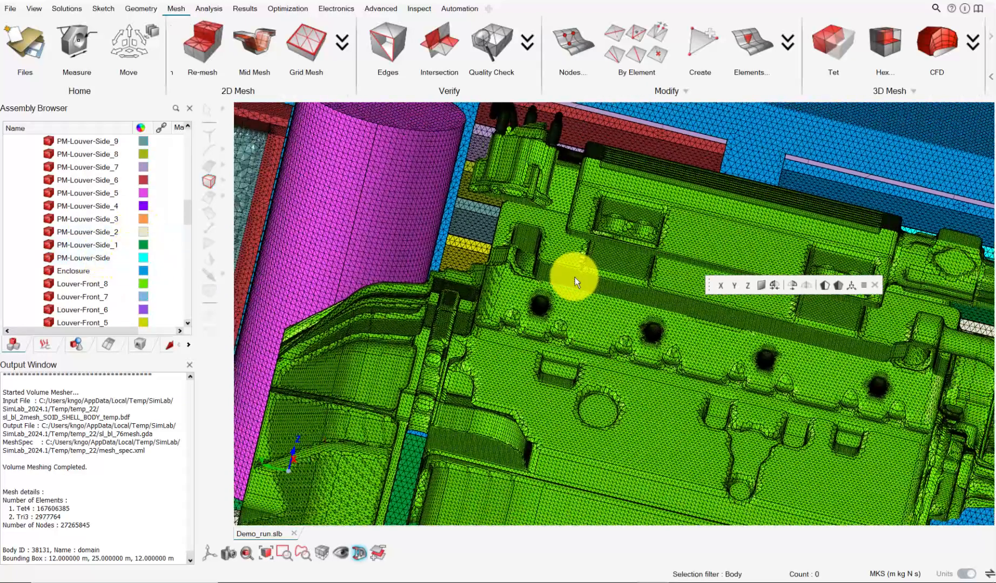
scroll(425, 222, down, 8)
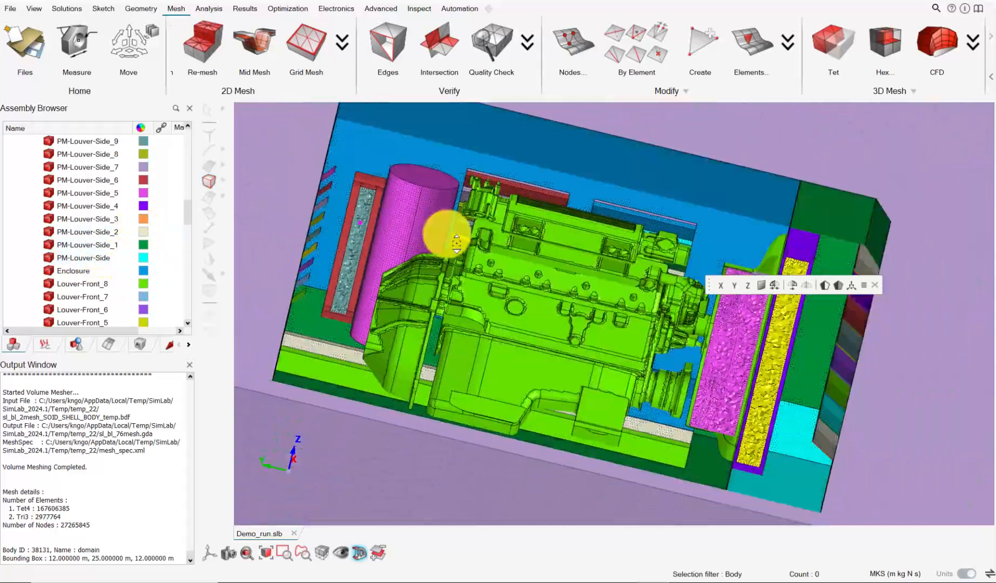
scroll(457, 233, up, 6)
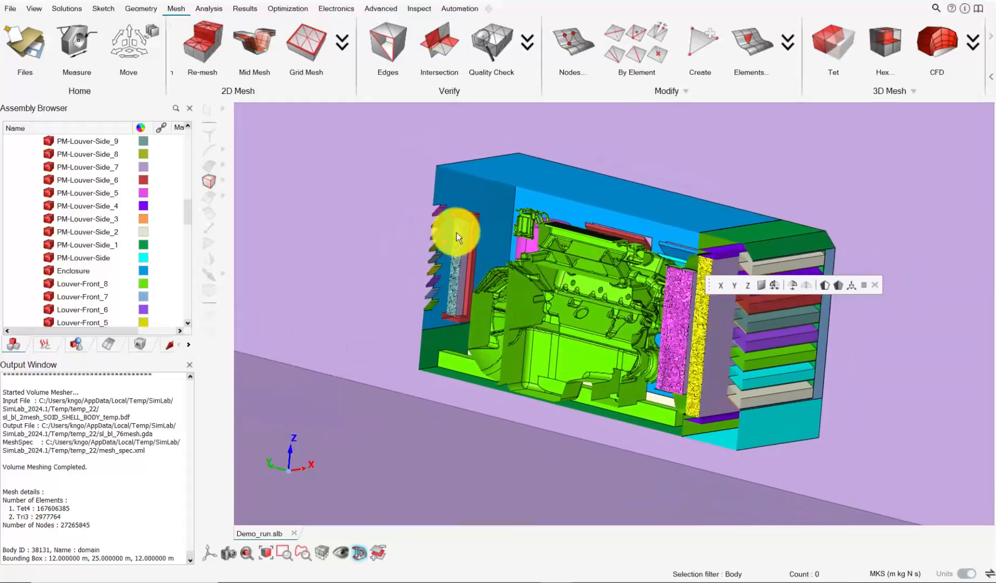
scroll(464, 217, up, 2)
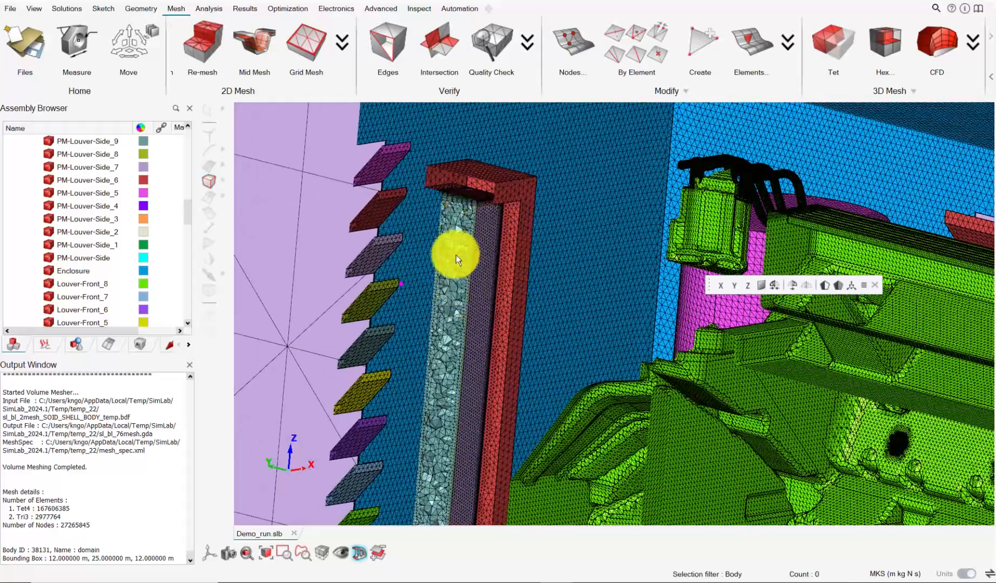
scroll(471, 253, down, 1)
scroll(91, 248, down, 10)
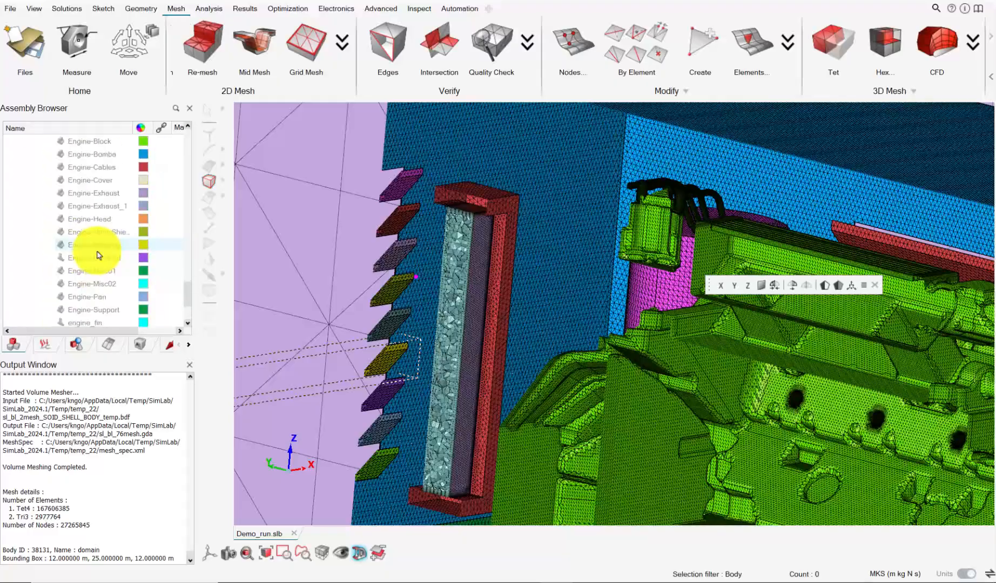
scroll(96, 253, up, 1)
scroll(494, 360, down, 4)
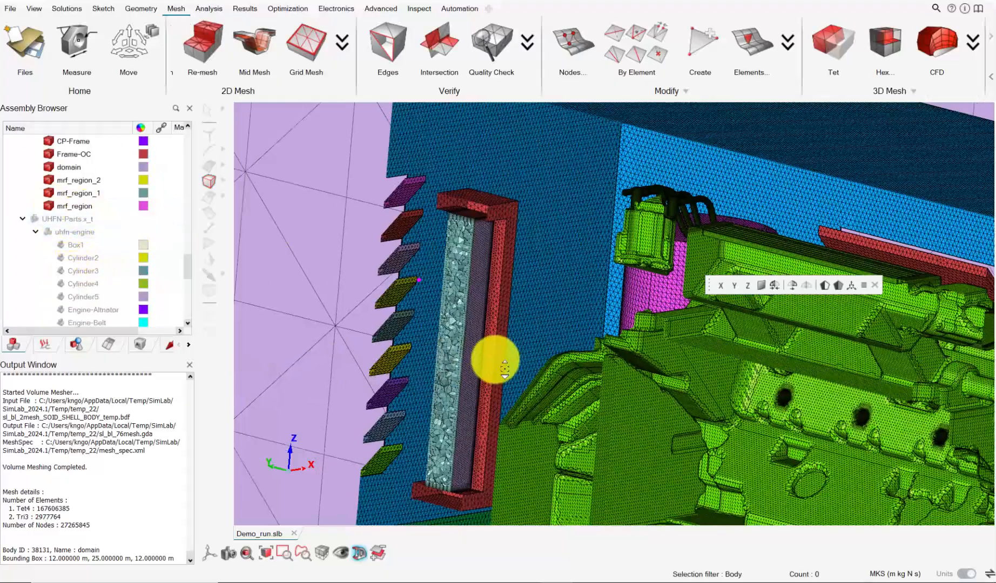
- Hide the mrf_region body beside the engine to expose the surrounding mesh in the section view
right_drag(577, 369, 343, 266)
scroll(599, 287, up, 8)
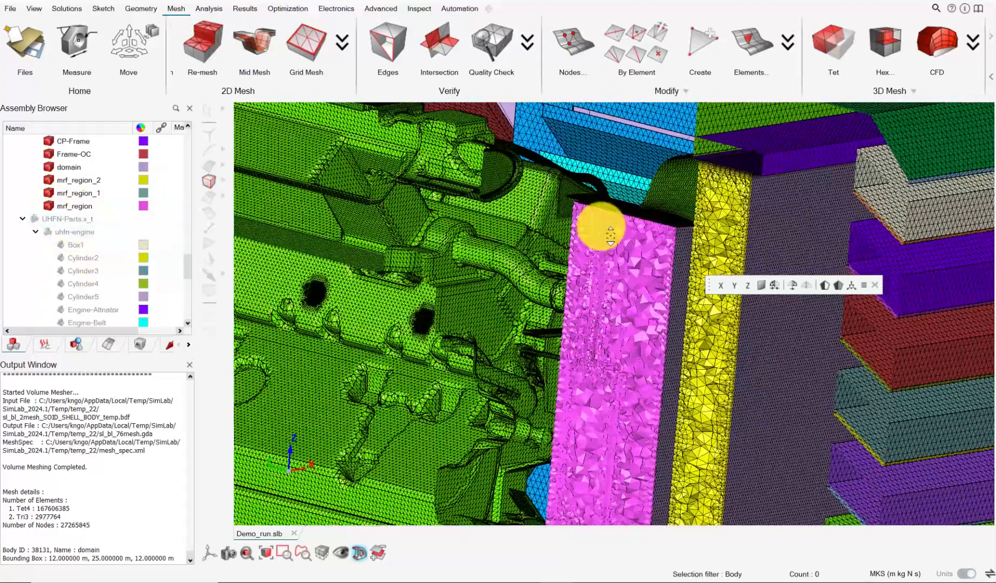
scroll(640, 222, up, 2)
scroll(639, 222, up, 2)
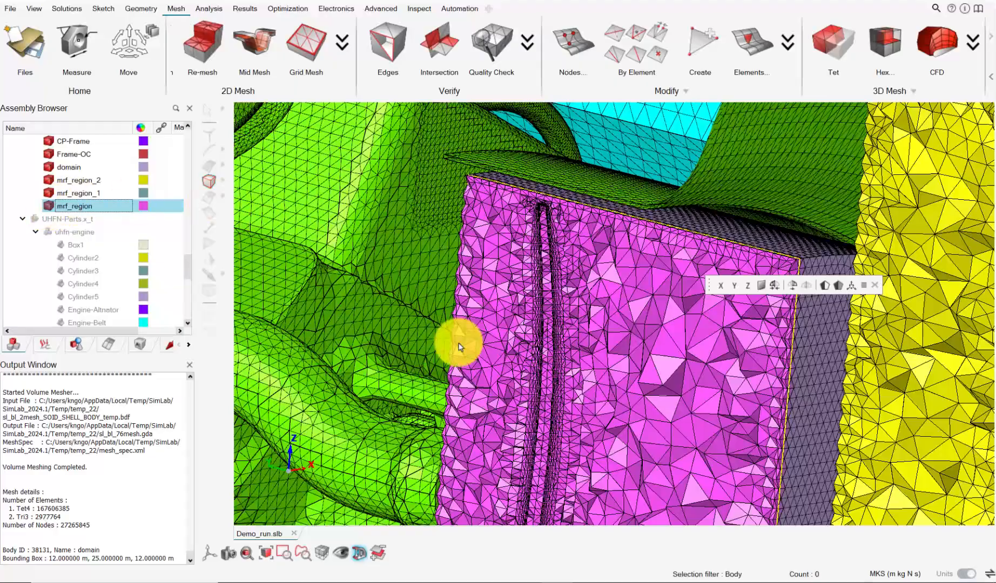
click(50, 207)
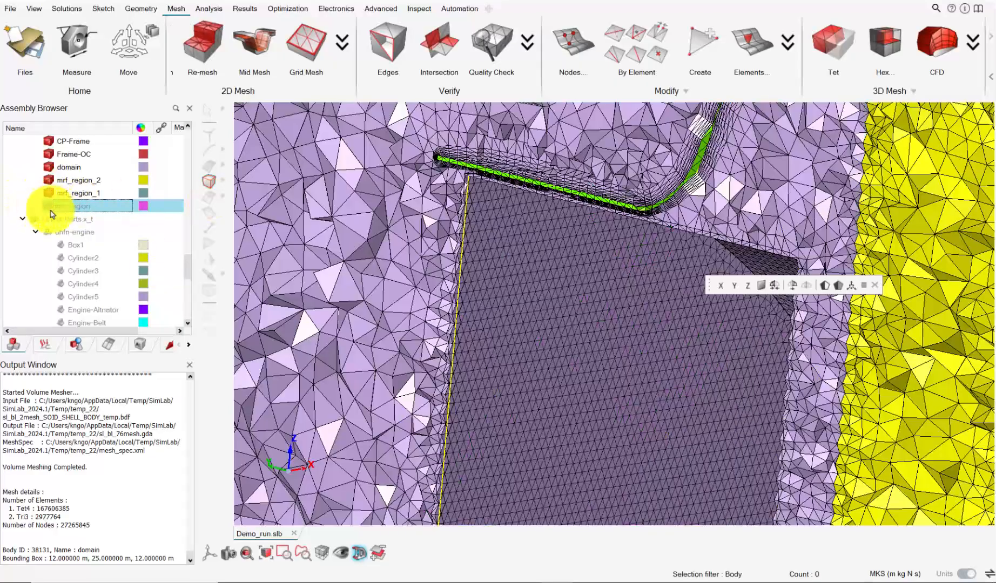
scroll(566, 326, down, 4)
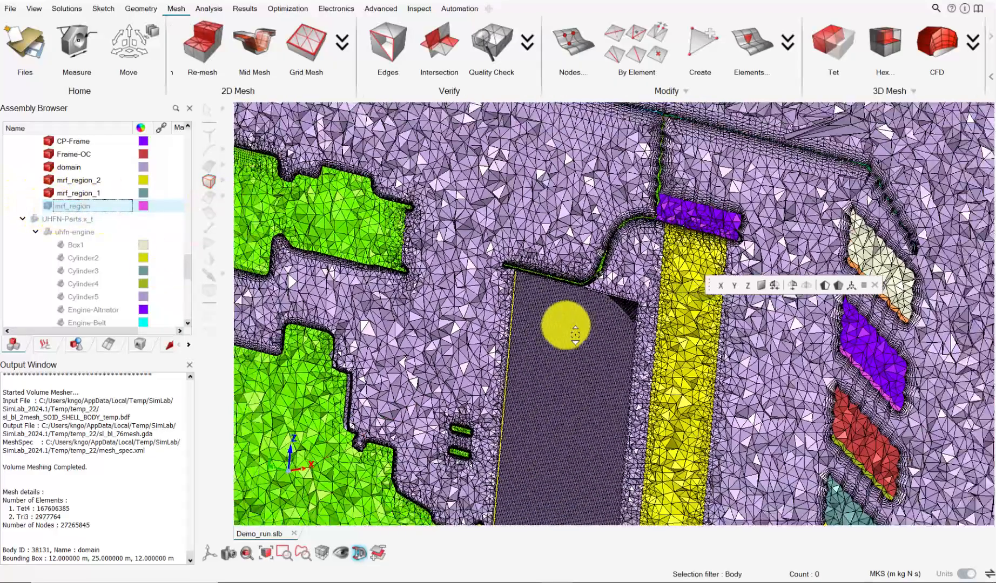
- Hide the mrf_region_2 and domain bodies in the section view
middle_drag(486, 307, 589, 235)
scroll(516, 231, up, 2)
scroll(525, 237, up, 1)
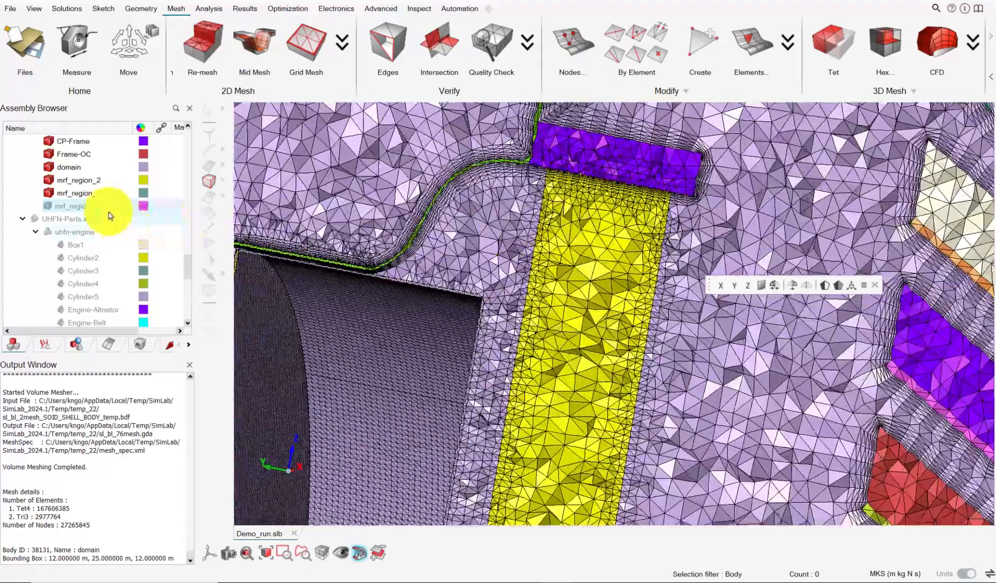
click(636, 244)
click(48, 180)
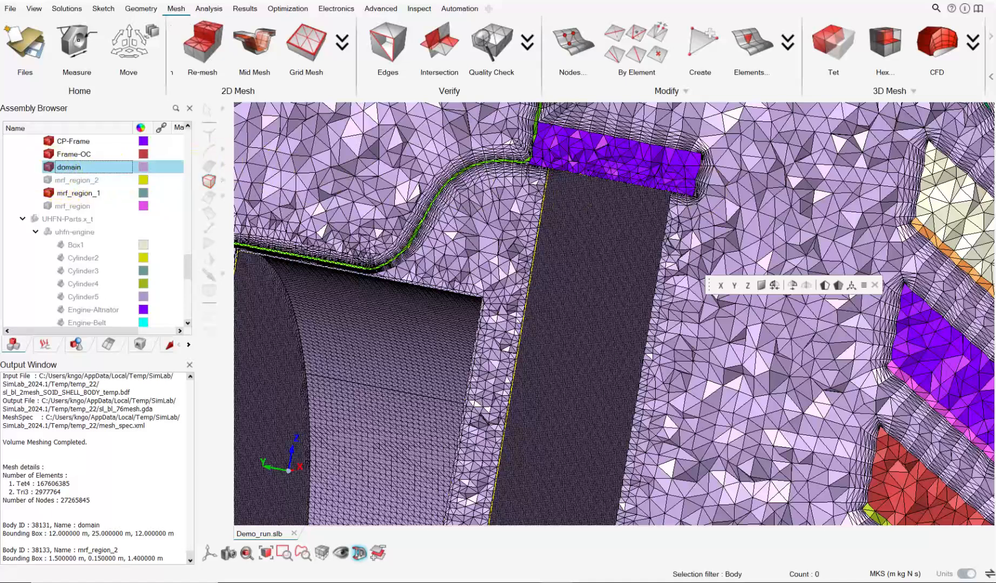
click(48, 167)
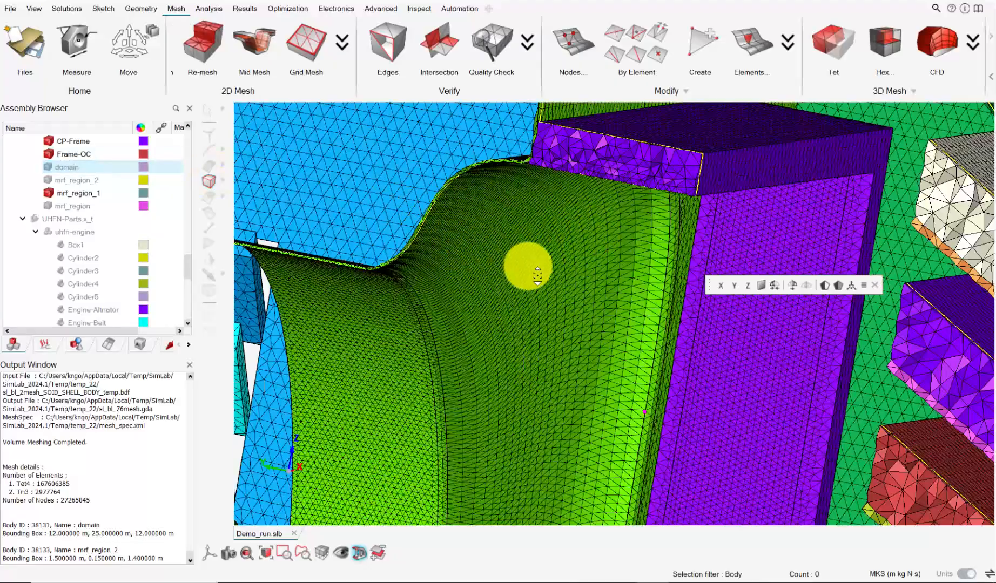
- Hide the mrf_region_1 body inside the red frame at the opposite end of the enclosure
scroll(538, 275, down, 6)
scroll(524, 277, down, 2)
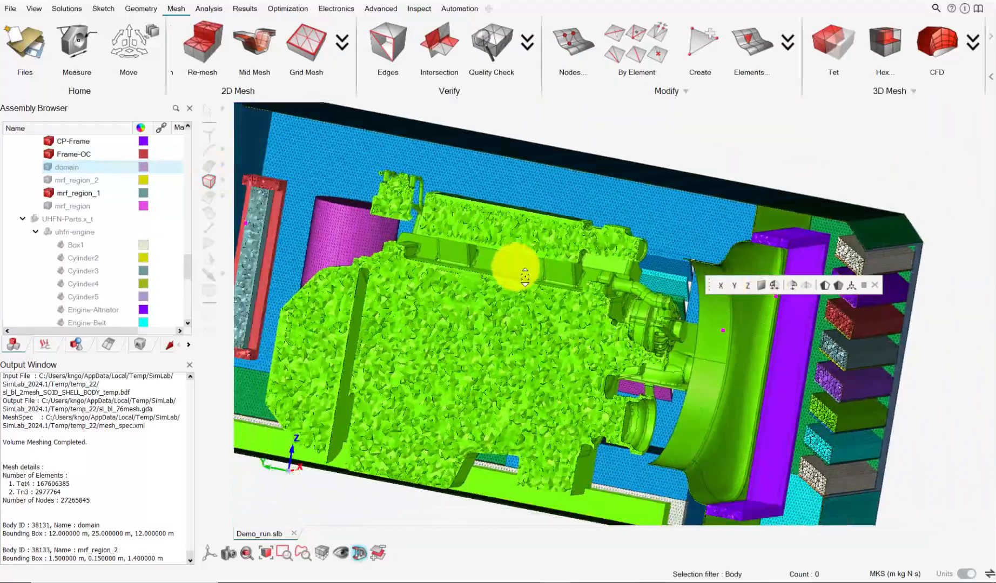
scroll(493, 266, up, 8)
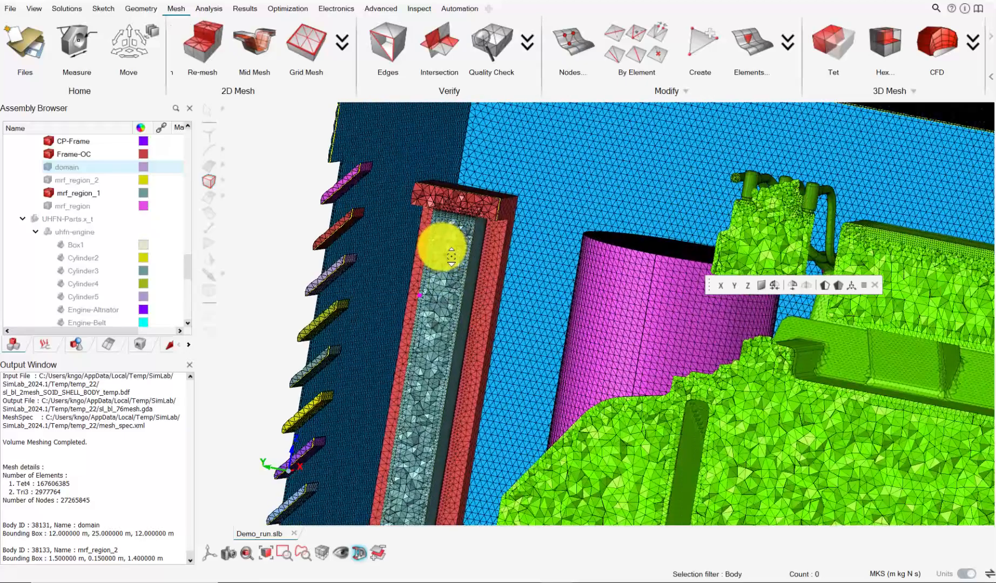
scroll(450, 257, up, 2)
click(48, 193)
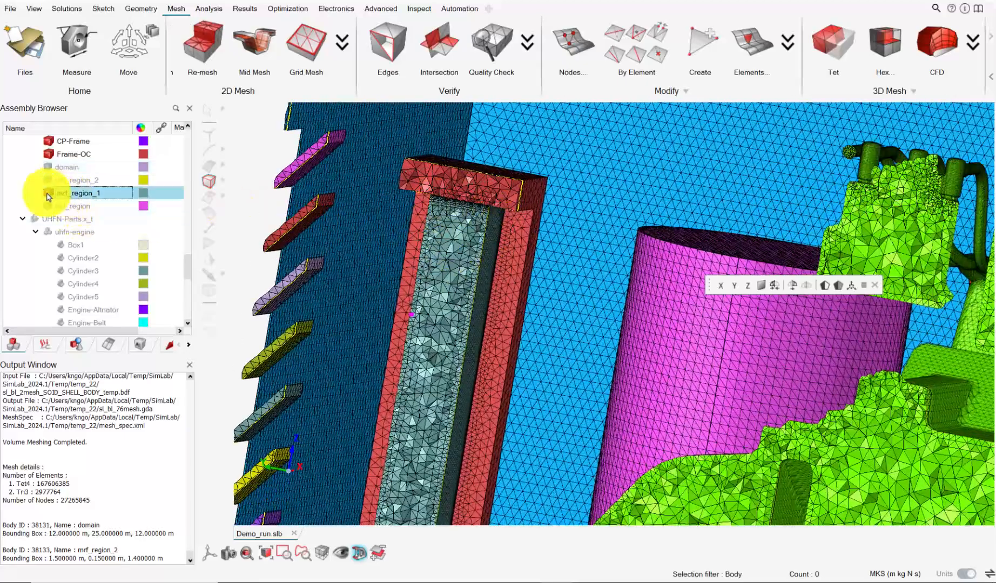
- Turn off the section view and bring the whole enclosure into view from outside
scroll(575, 321, down, 10)
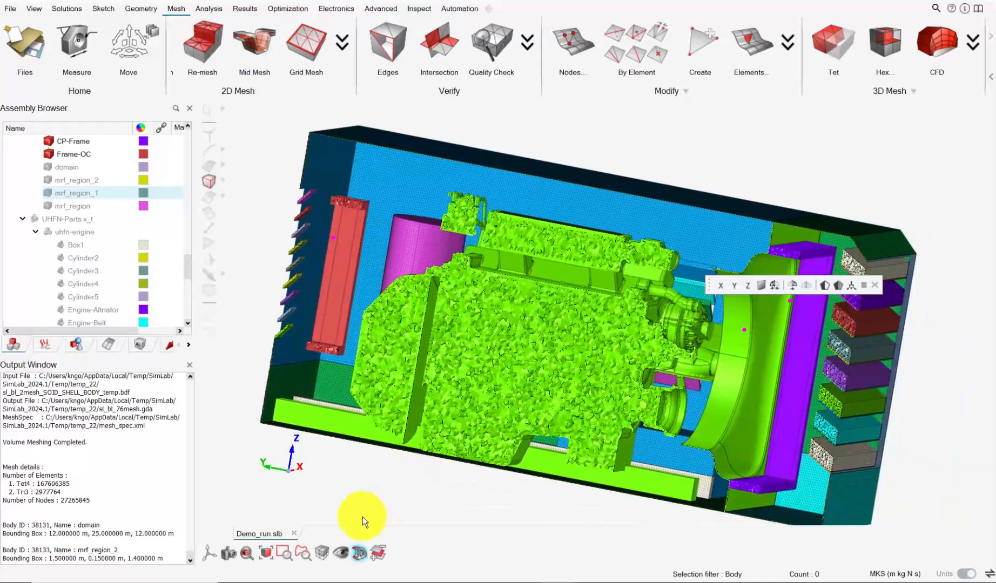
click(360, 552)
scroll(504, 355, down, 3)
middle_drag(509, 355, 443, 346)
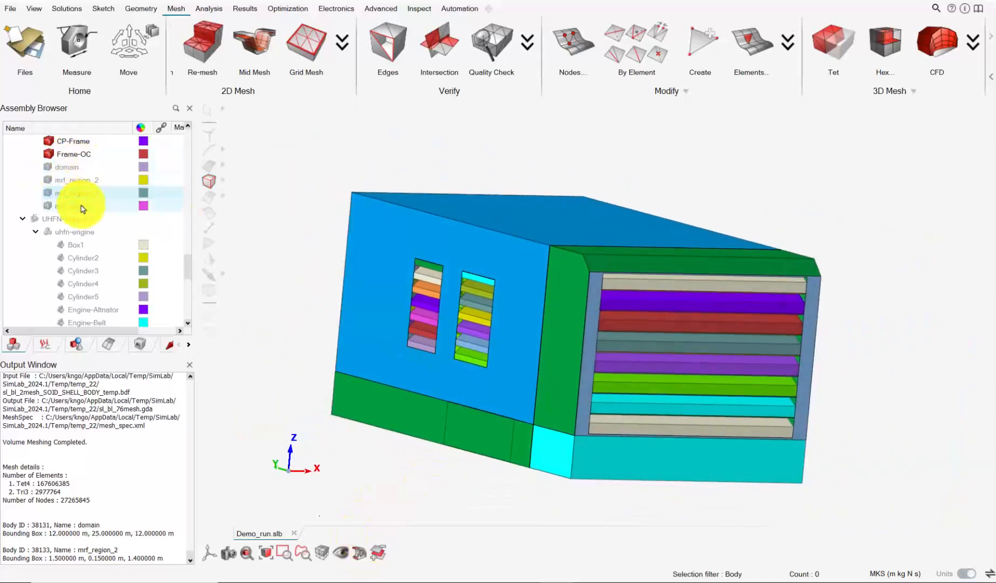
- Select all visible enclosure, louver, frame and engine bodies and delete them, keeping the hidden domain and mrf_region bodies
scroll(82, 206, up, 8)
scroll(82, 209, up, 5)
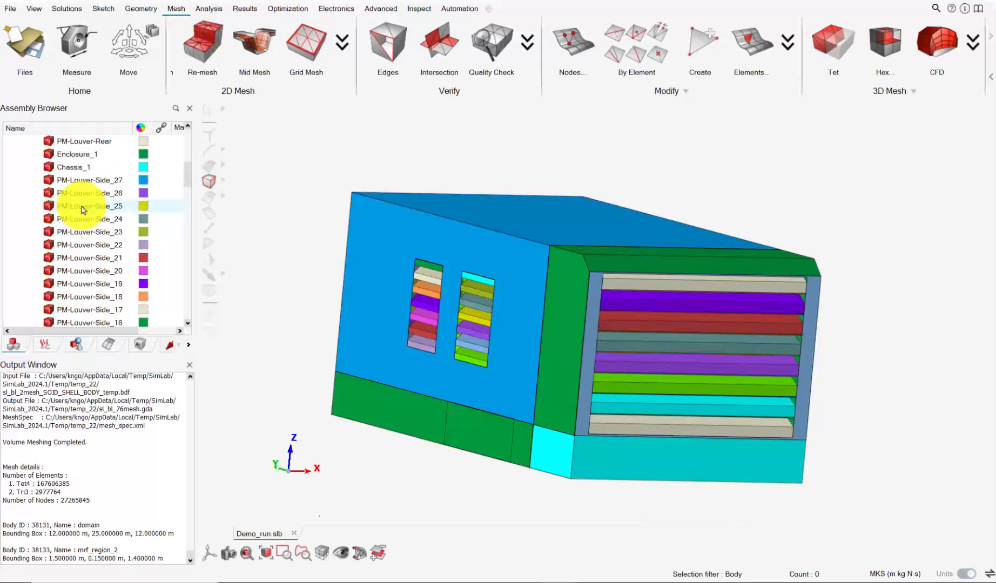
scroll(83, 210, up, 5)
middle_drag(375, 214, 482, 251)
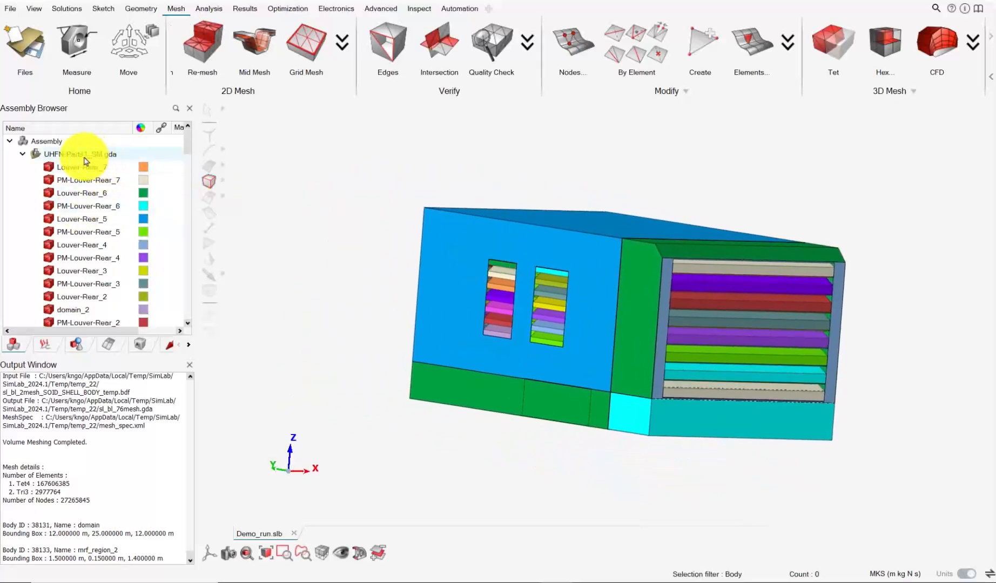
drag(811, 465, 812, 466)
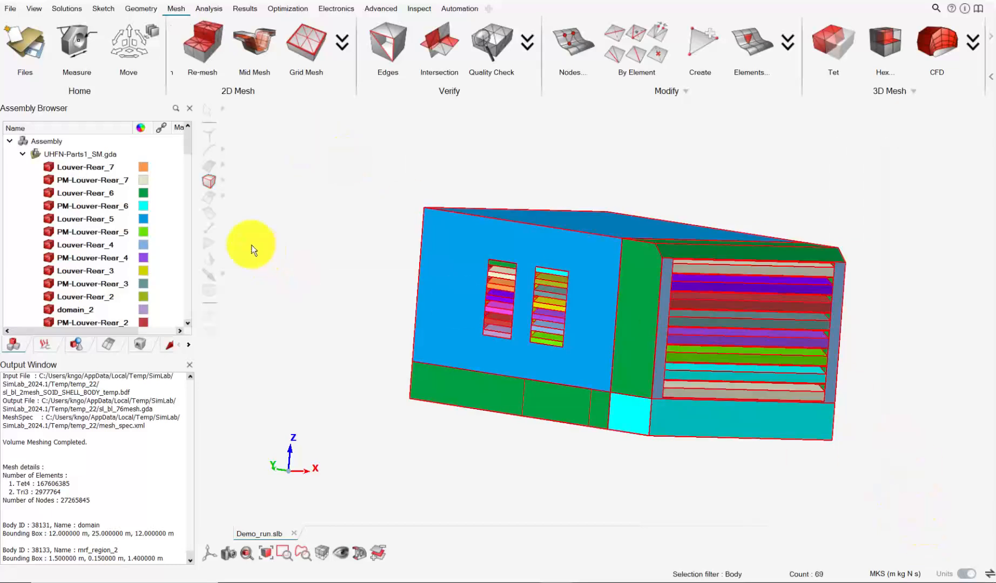
scroll(111, 250, down, 10)
right_click(88, 236)
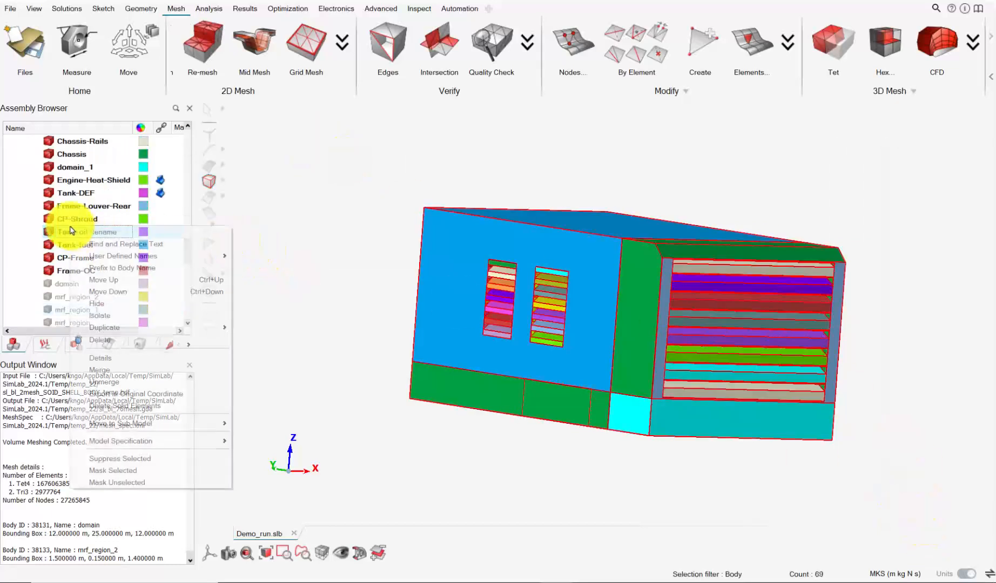
click(127, 341)
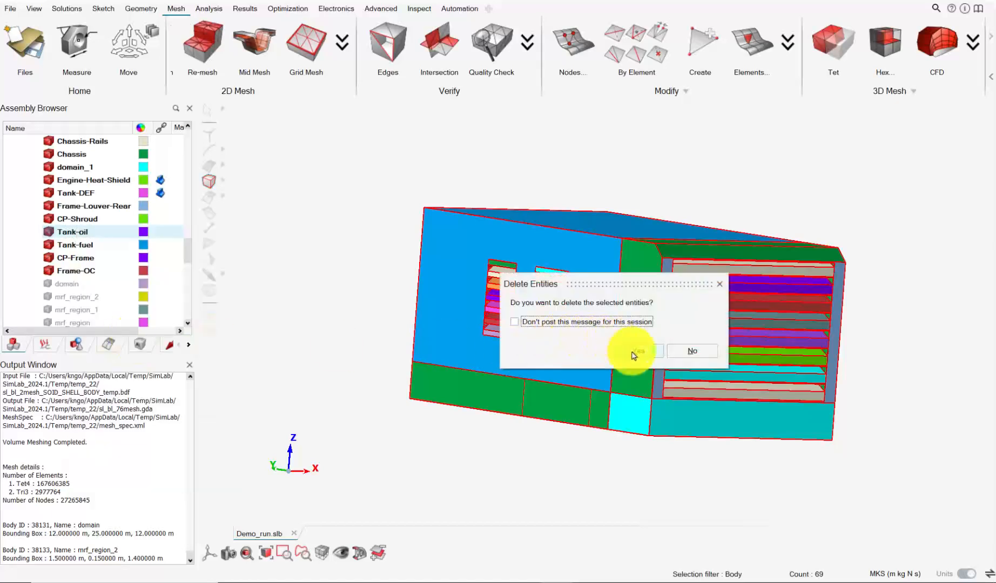
click(637, 351)
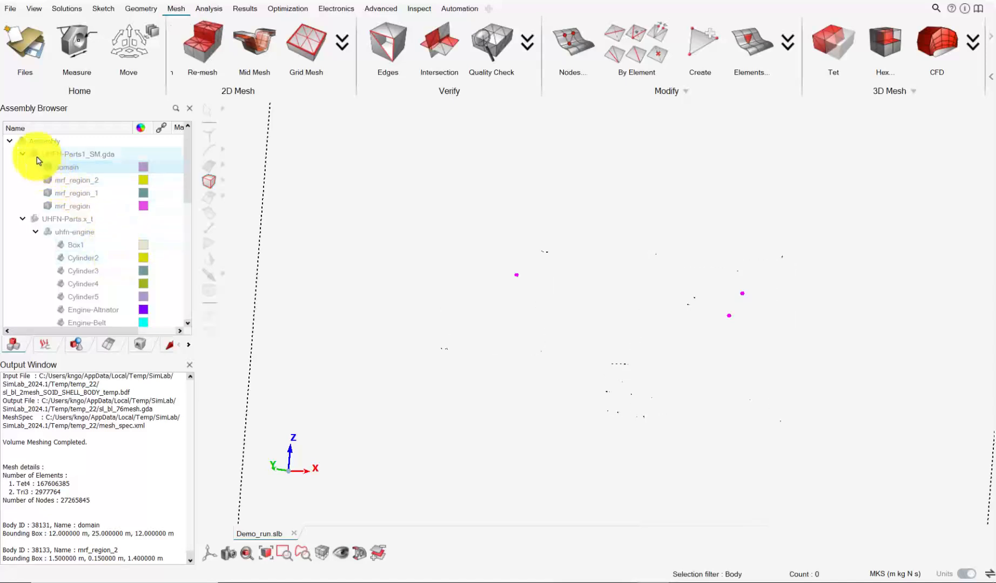
- Show the remaining domain and mrf_region bodies of UHFN-Parts1_SM.gda and bring the full domain box into view
click(35, 156)
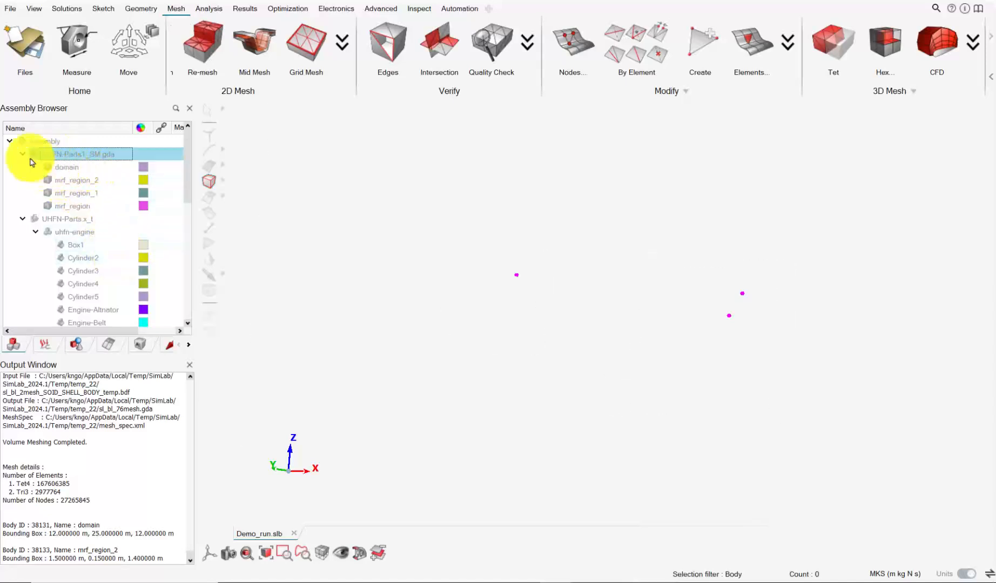
click(33, 158)
scroll(490, 277, down, 7)
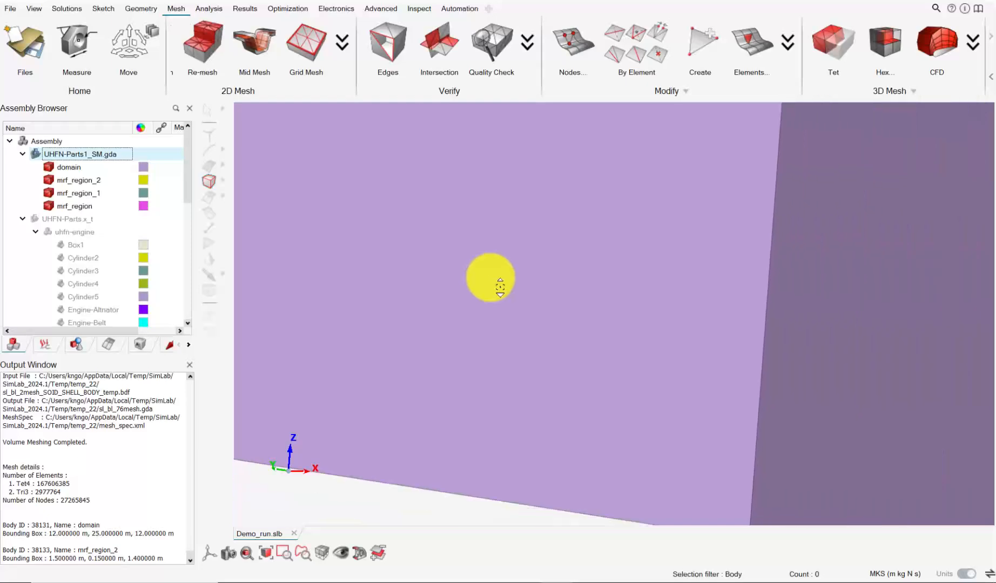
middle_drag(489, 278, 570, 397)
scroll(562, 389, down, 2)
scroll(566, 393, down, 2)
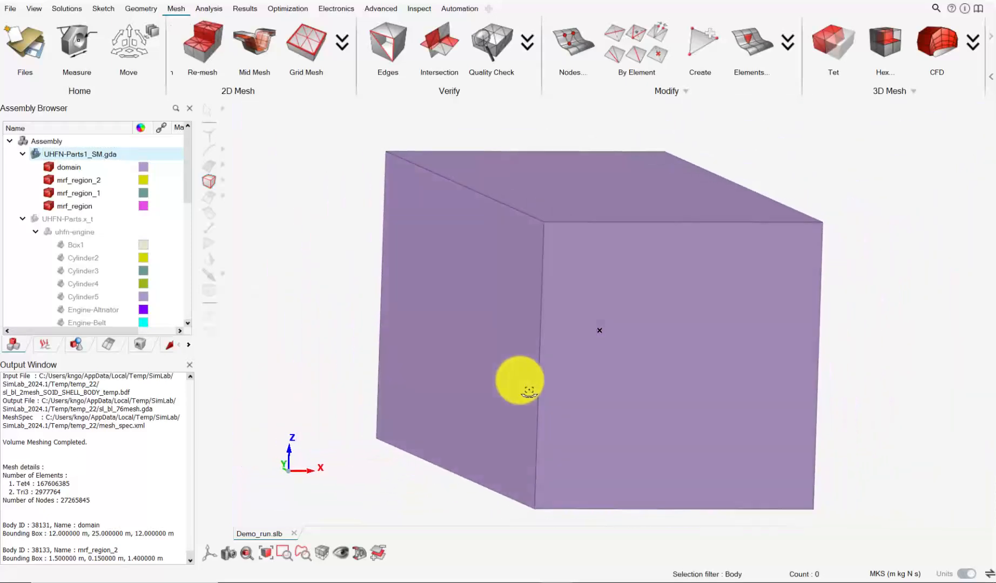
- Cut the domain mesh with a section plane to expose the enclosure interior and the mrf_region bodies
scroll(599, 408, up, 10)
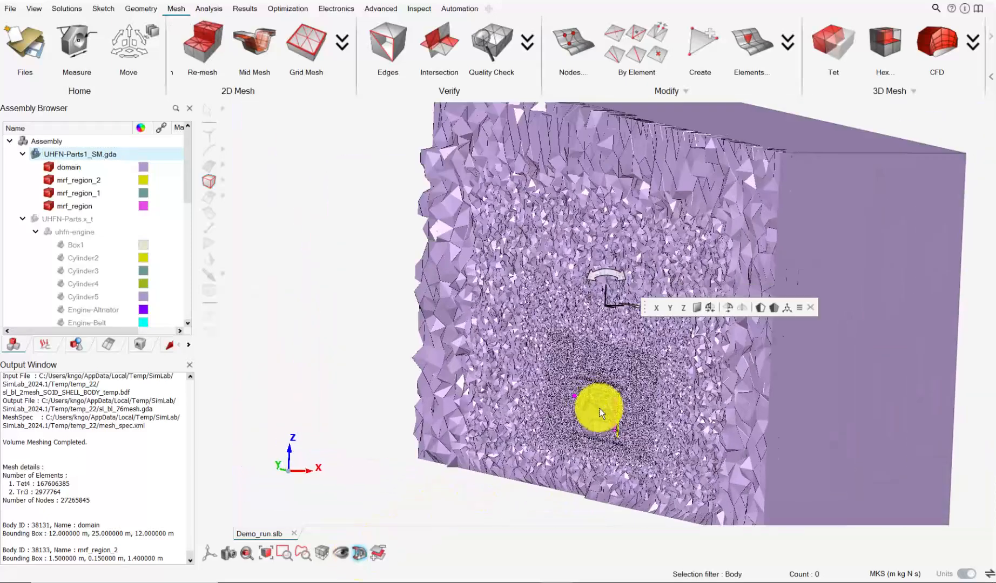
scroll(648, 391, up, 8)
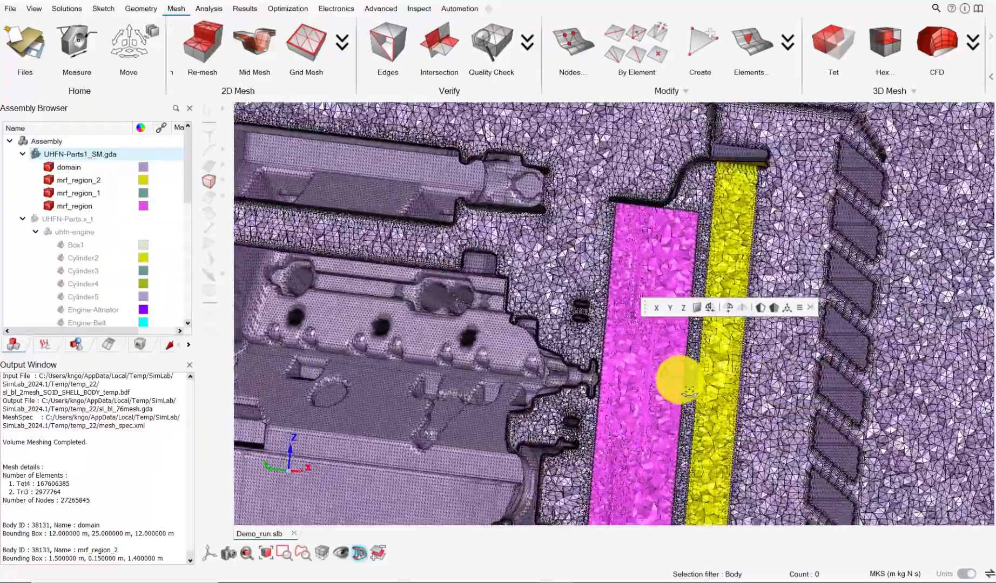
middle_drag(688, 392, 594, 405)
scroll(591, 389, down, 12)
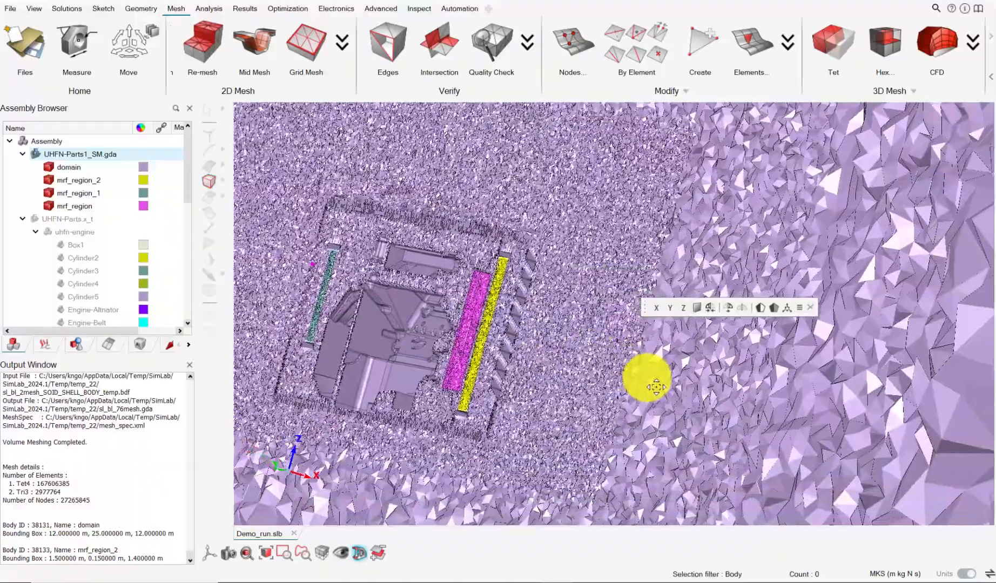
middle_drag(655, 386, 929, 340)
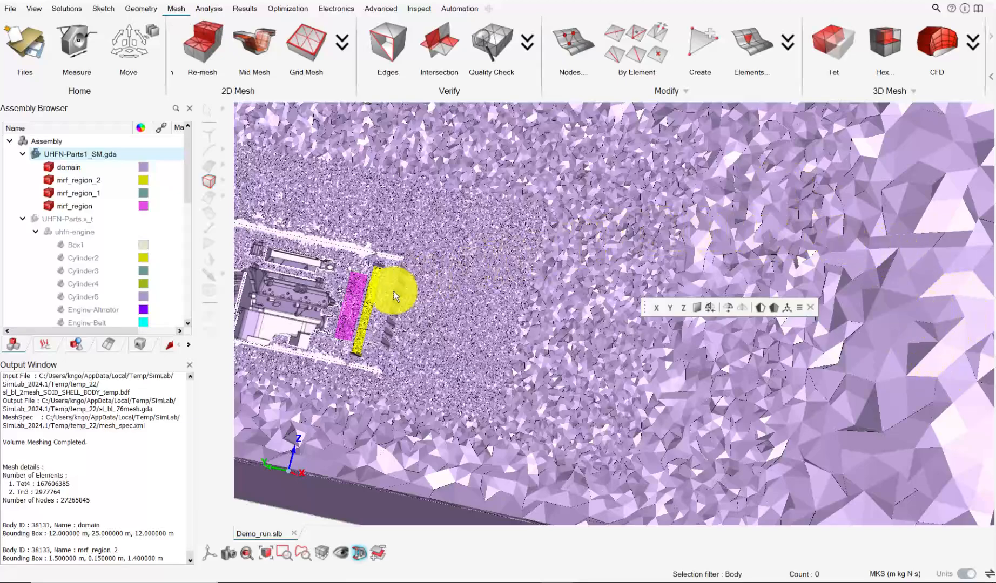
- Examine the boundary layers and the interface between mrf_region_2 and the domain mesh near the frame cavity
scroll(377, 295, up, 10)
scroll(367, 295, up, 10)
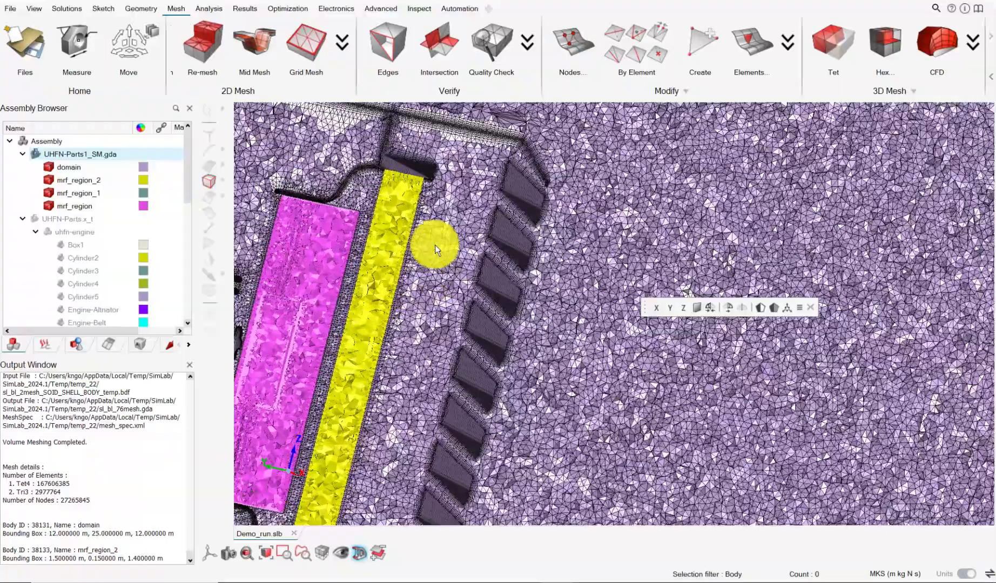
scroll(521, 265, up, 10)
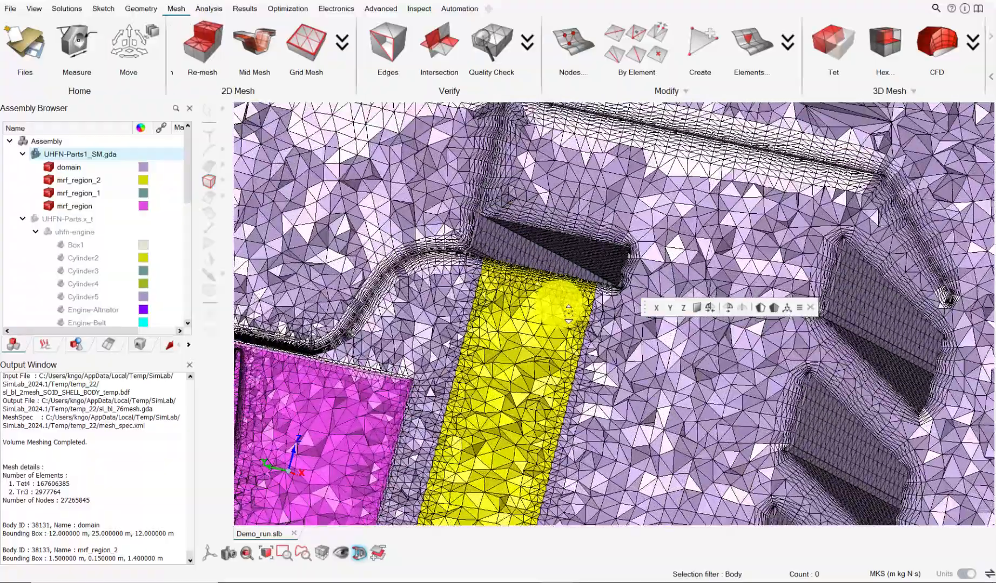
scroll(696, 281, up, 2)
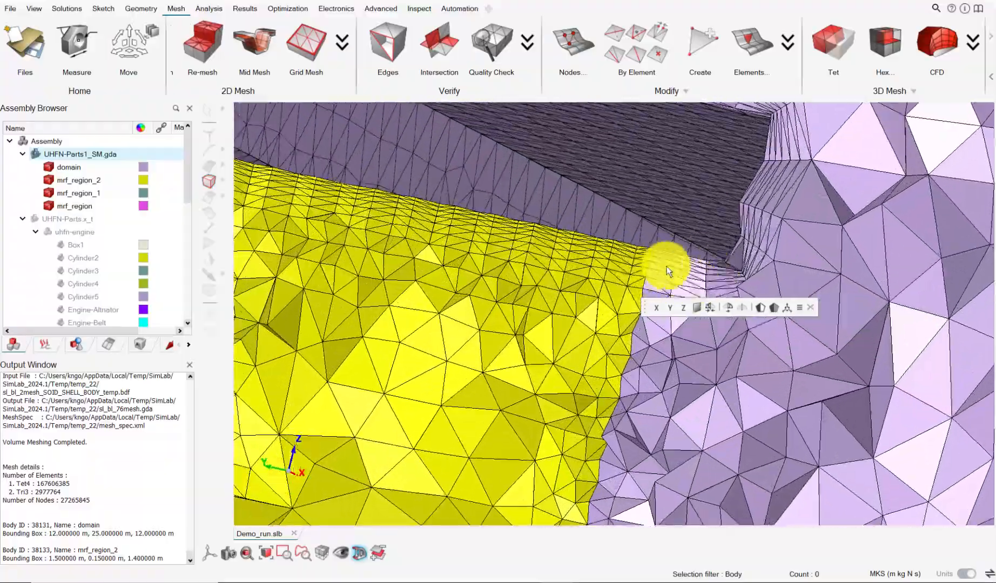
middle_drag(435, 258, 413, 216)
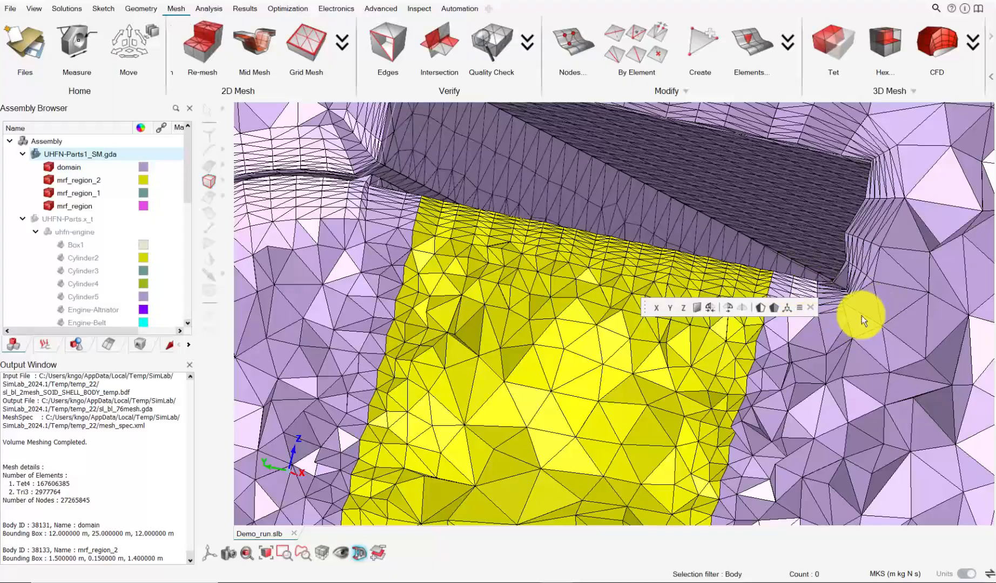
scroll(511, 346, down, 3)
scroll(510, 349, down, 2)
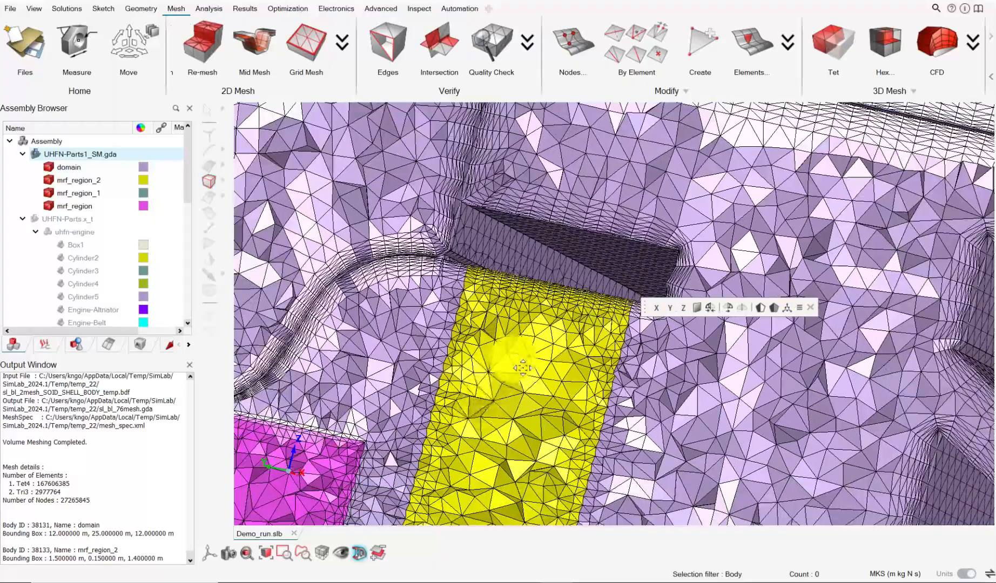
- Examine the mesh of mrf_region around the fan blade and the boundary layers along the adjoining shroud
right_drag(540, 390, 741, 265)
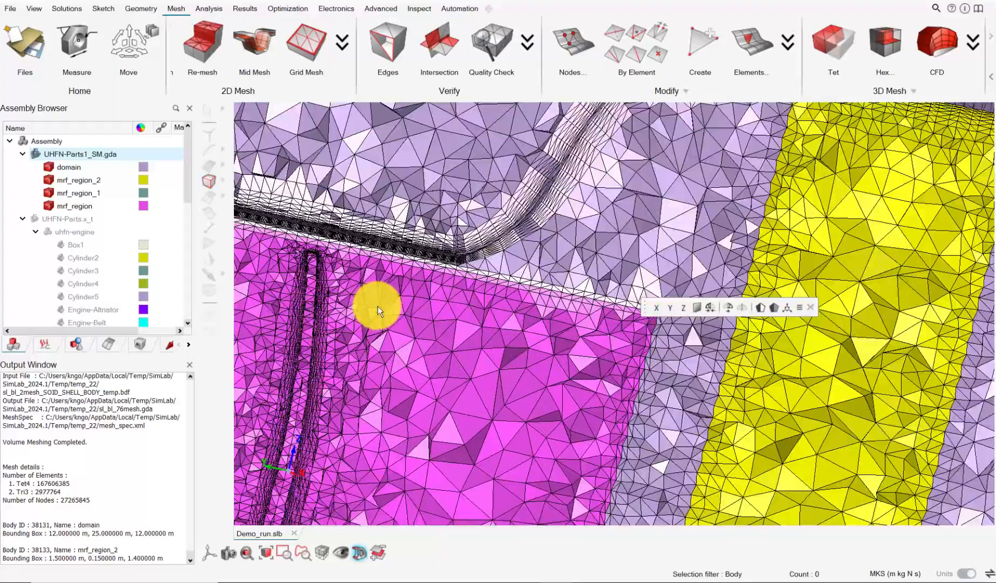
scroll(484, 254, up, 5)
scroll(506, 270, down, 2)
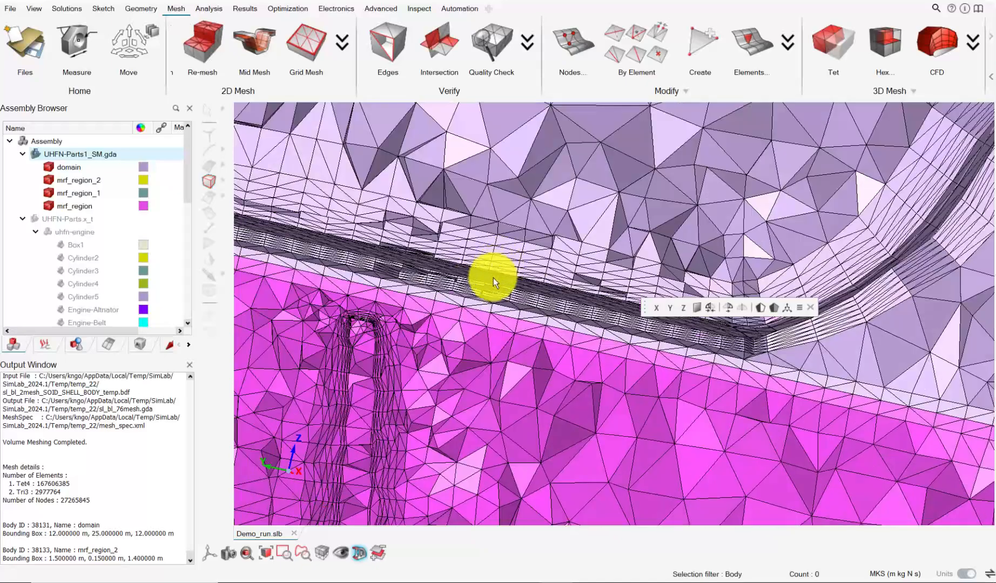
scroll(448, 323, down, 1)
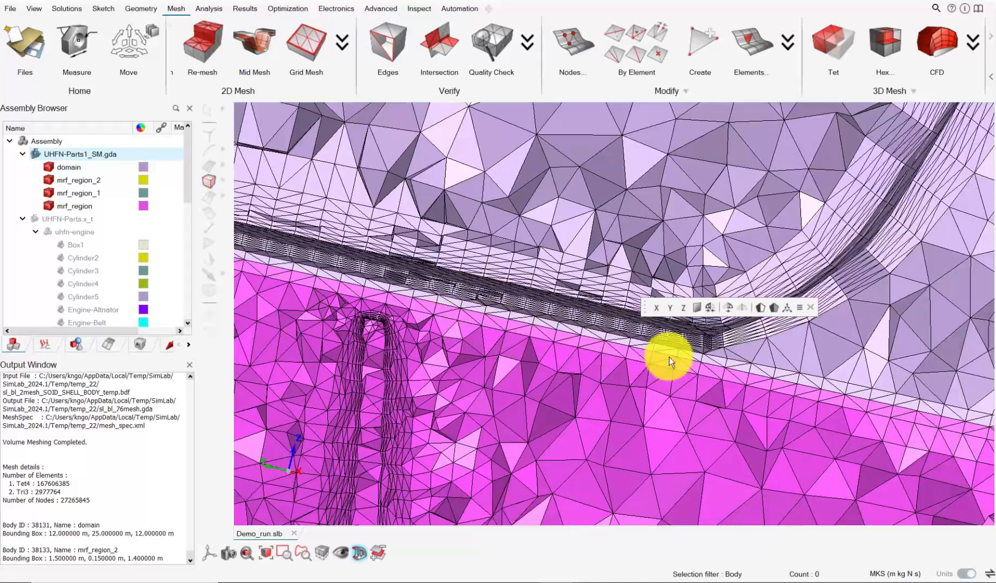
scroll(706, 378, down, 3)
right_drag(721, 380, 465, 322)
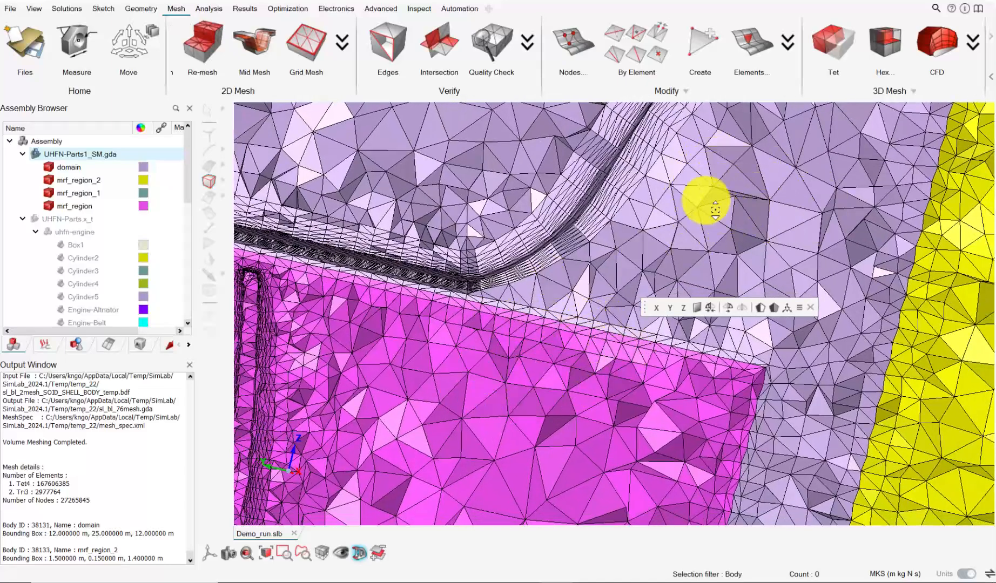
scroll(701, 212, down, 5)
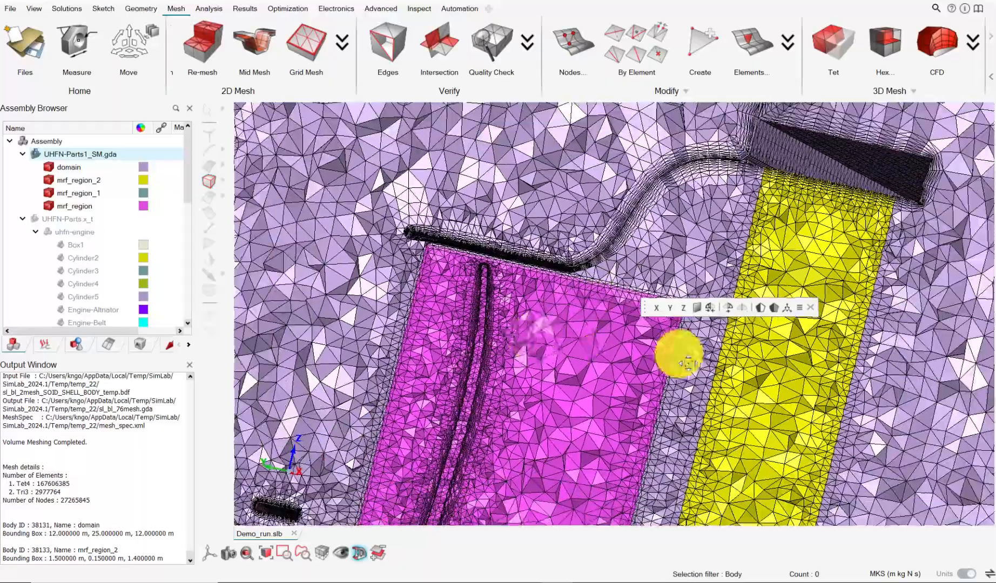
- Examine the surface mesh and boundary layers around the engine cavity and its rounded end face
right_drag(678, 354, 799, 359)
scroll(594, 350, down, 3)
middle_drag(494, 252, 551, 253)
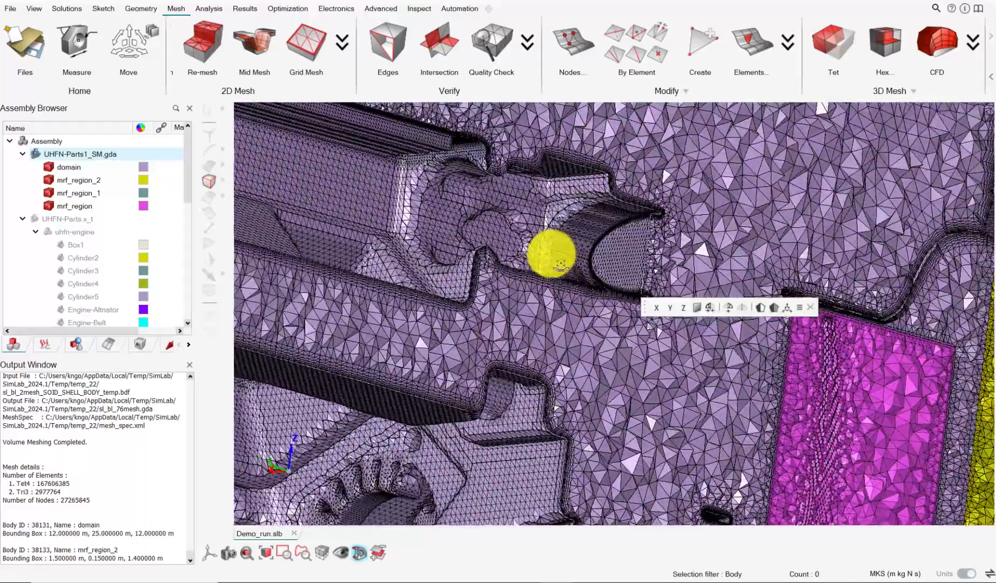
scroll(640, 226, up, 8)
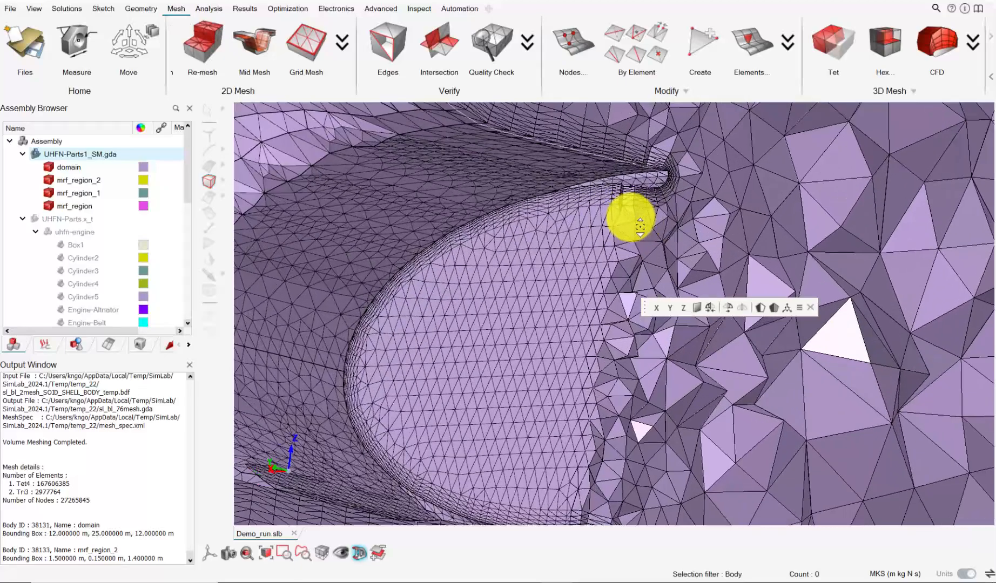
scroll(640, 227, up, 10)
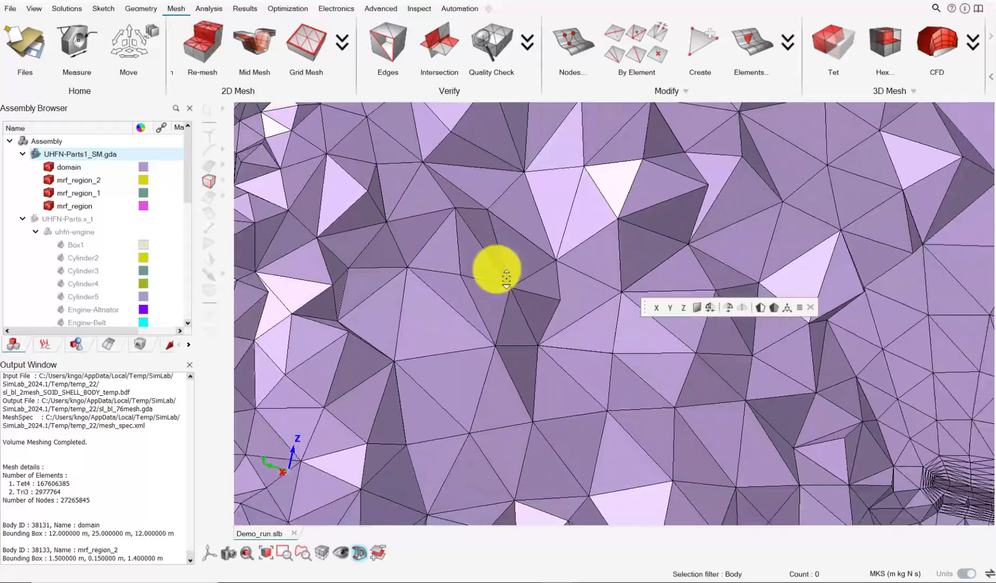
right_drag(498, 270, 619, 304)
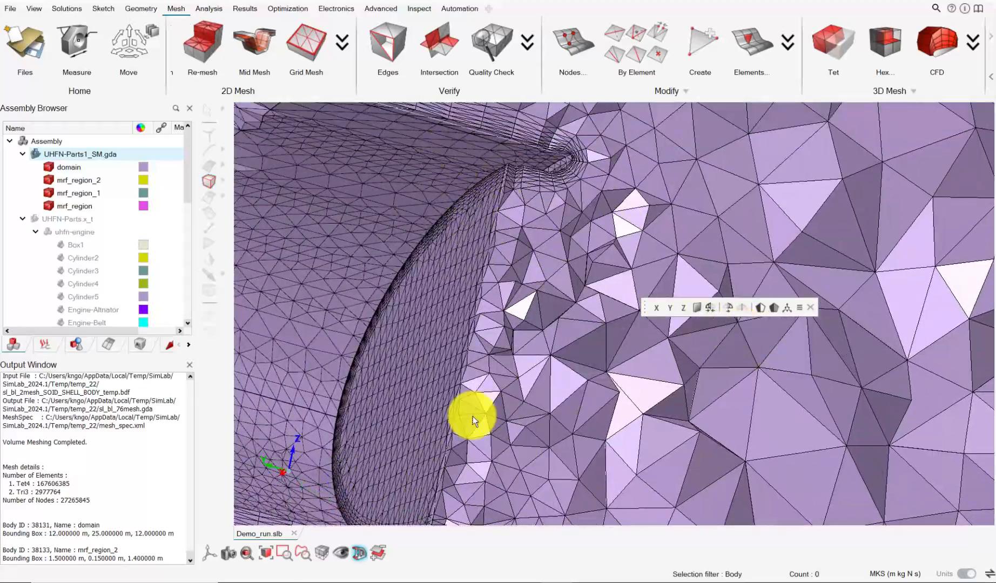
- Examine the mesh around the rounded cavity's rim and the interface between mrf_region_1 and the domain near its frame
scroll(510, 194, down, 6)
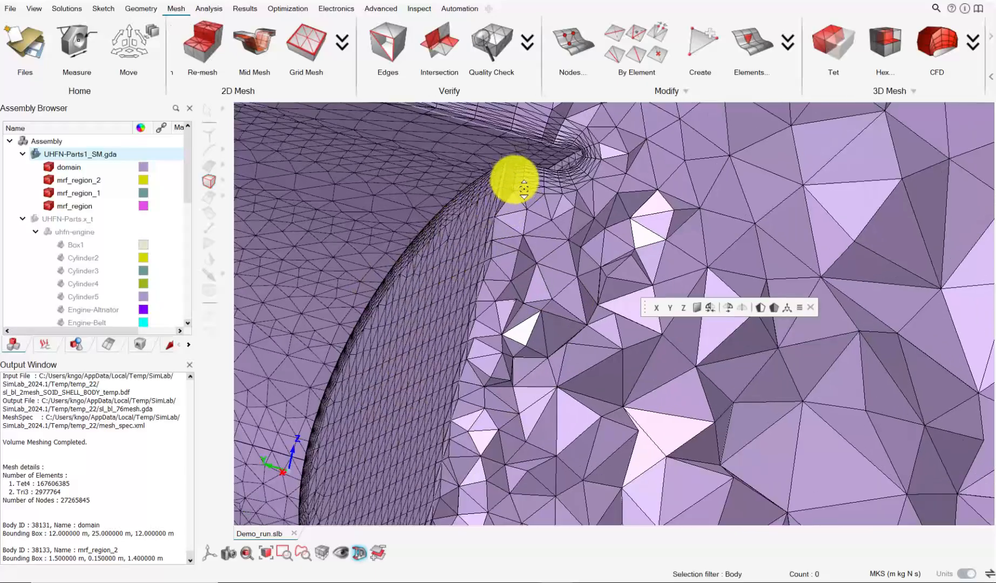
scroll(459, 410, down, 8)
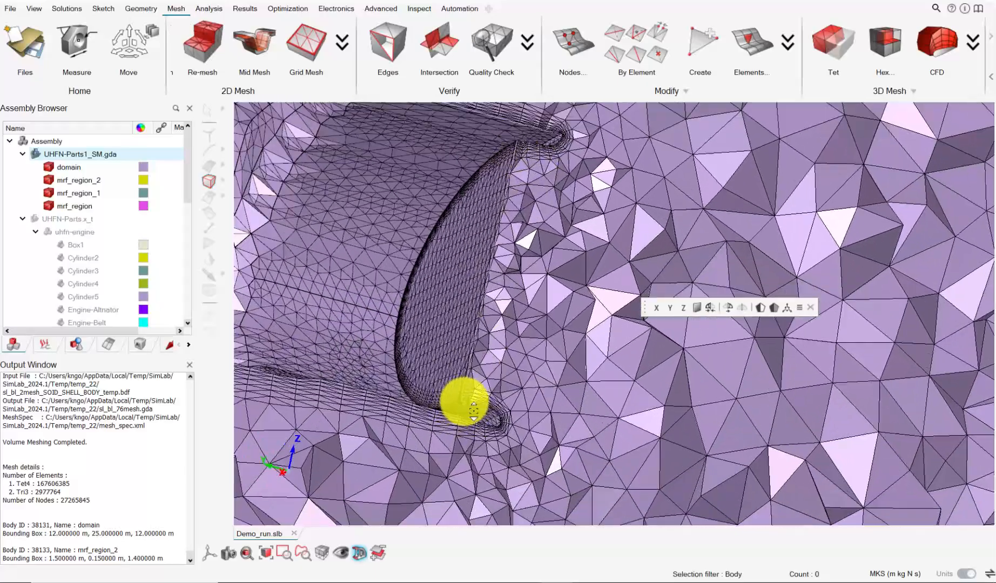
scroll(482, 421, down, 8)
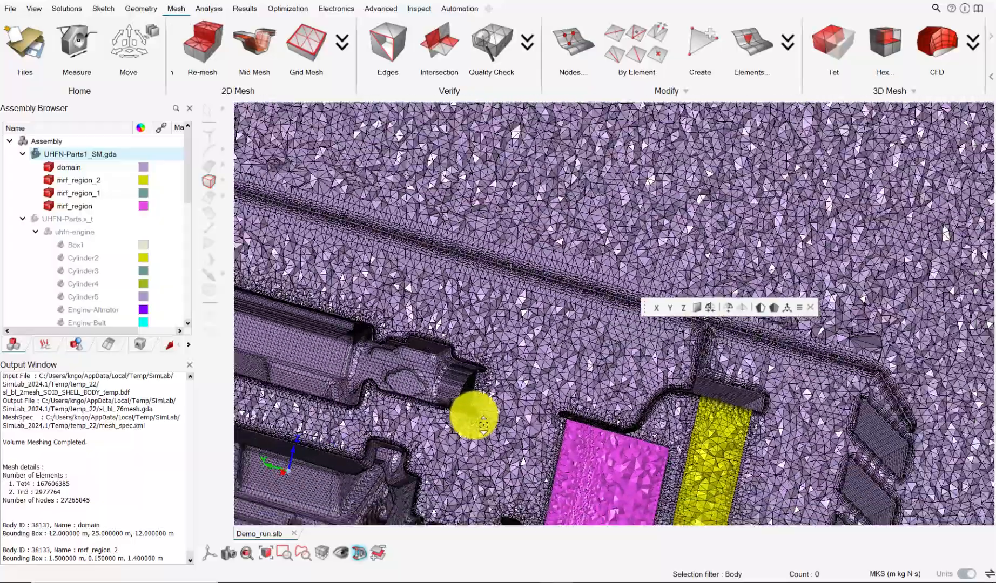
scroll(432, 373, up, 10)
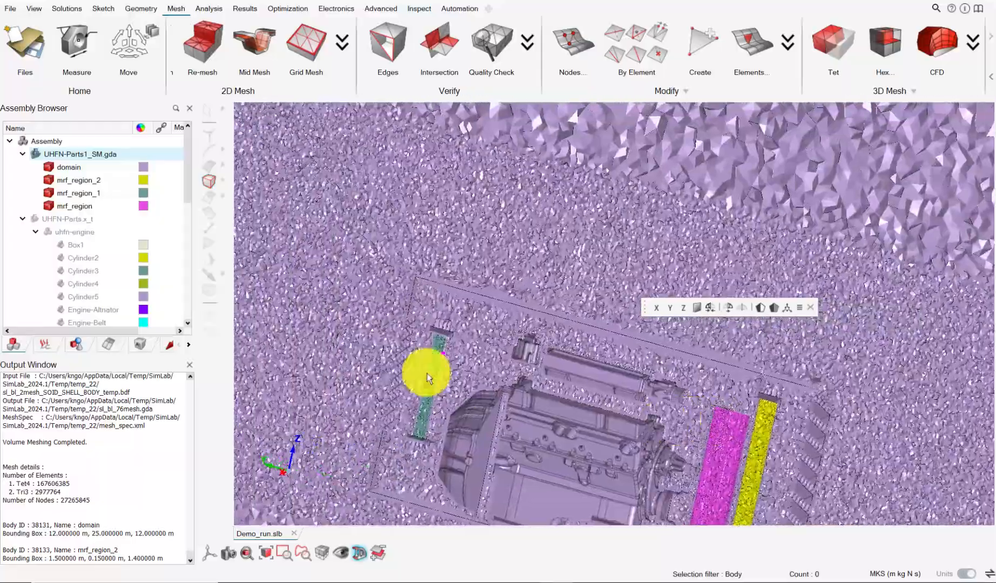
scroll(467, 328, up, 6)
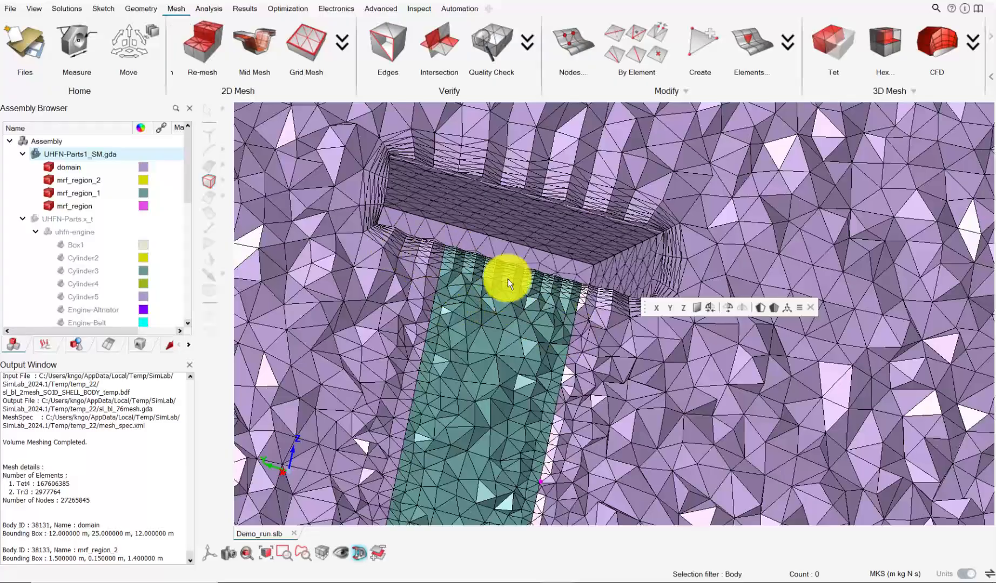
scroll(503, 328, down, 8)
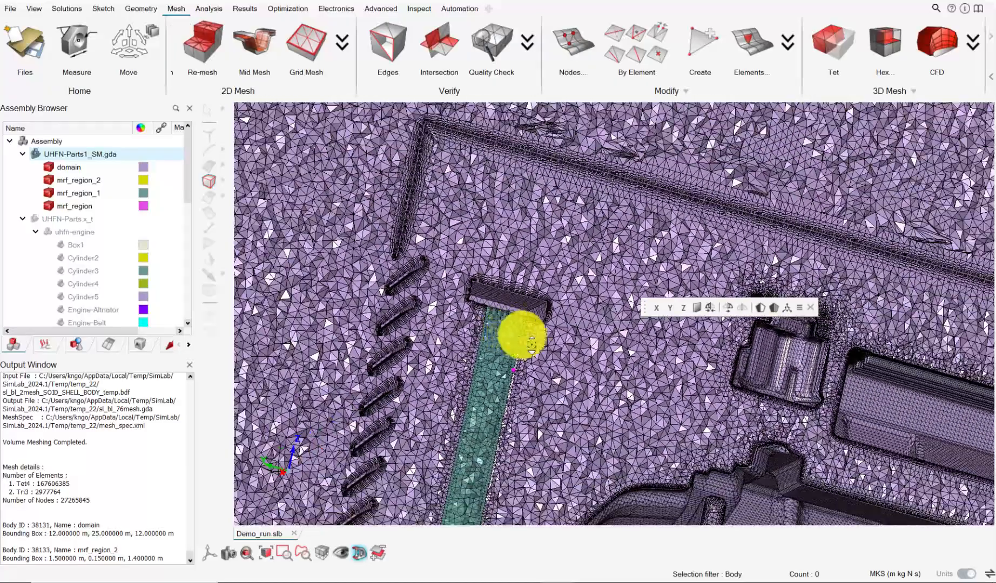
- Examine the mrf_region mesh around the fan blade root and the boundary layers along the hub outline
scroll(532, 345, down, 5)
middle_drag(619, 401, 361, 262)
middle_drag(695, 420, 513, 368)
scroll(665, 365, up, 2)
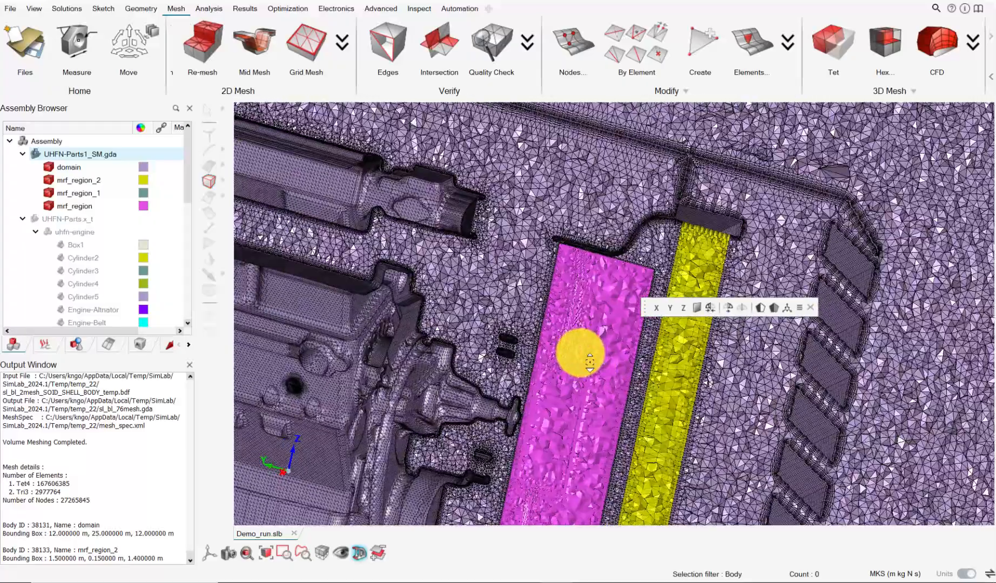
scroll(581, 354, up, 6)
scroll(589, 324, up, 6)
scroll(503, 392, down, 2)
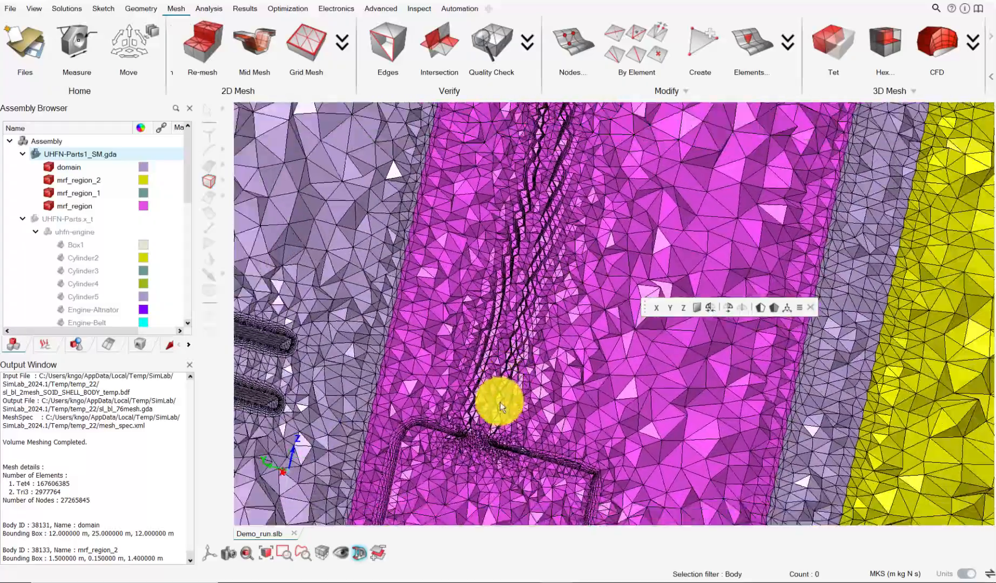
scroll(472, 449, up, 1)
middle_drag(471, 449, 510, 318)
scroll(515, 302, up, 3)
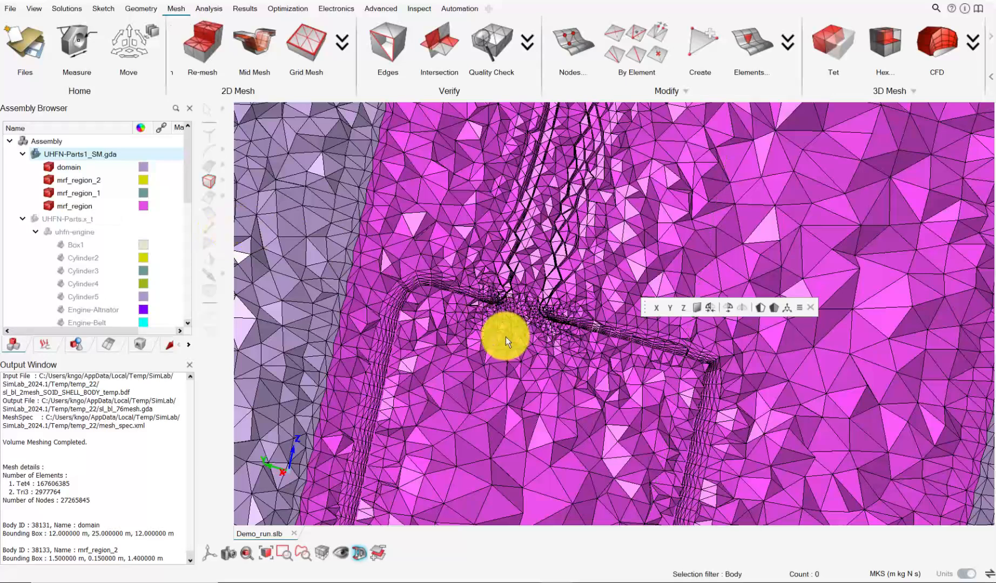
- Unmerge mrf_region into separate bodies and refresh the section cut to show the fan solid apart from the surrounding fluid region
right_click(85, 208)
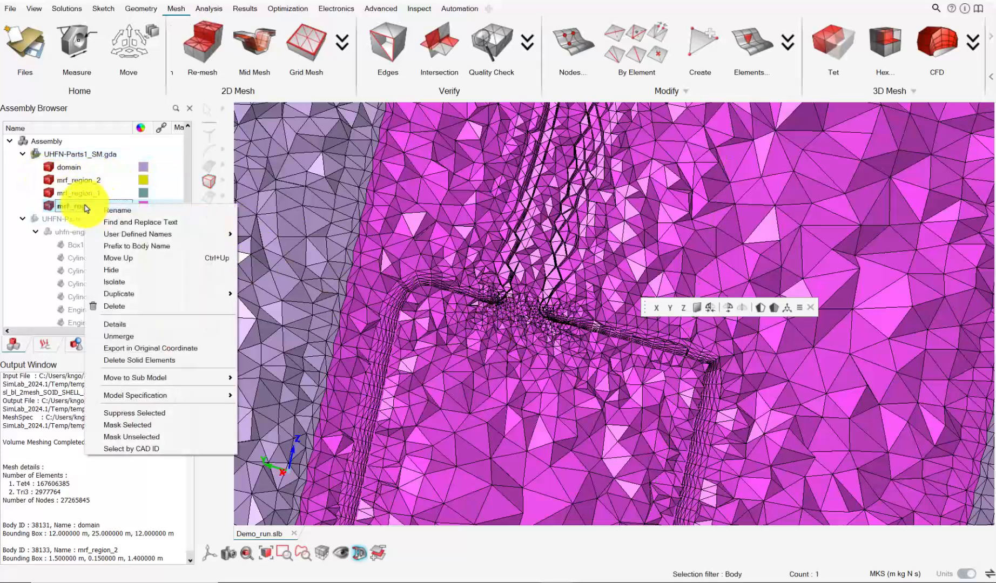
click(131, 337)
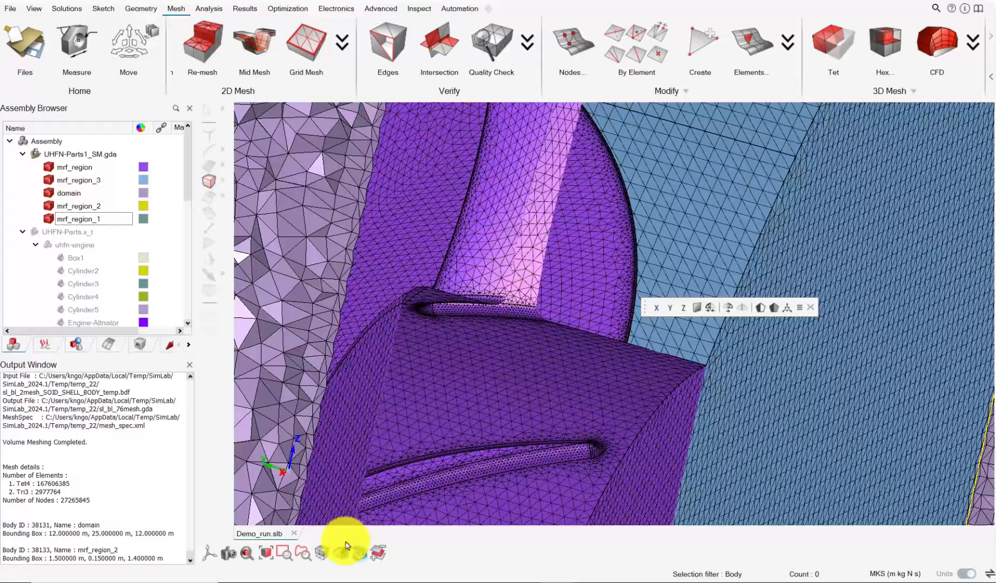
click(357, 556)
click(356, 557)
scroll(521, 368, down, 3)
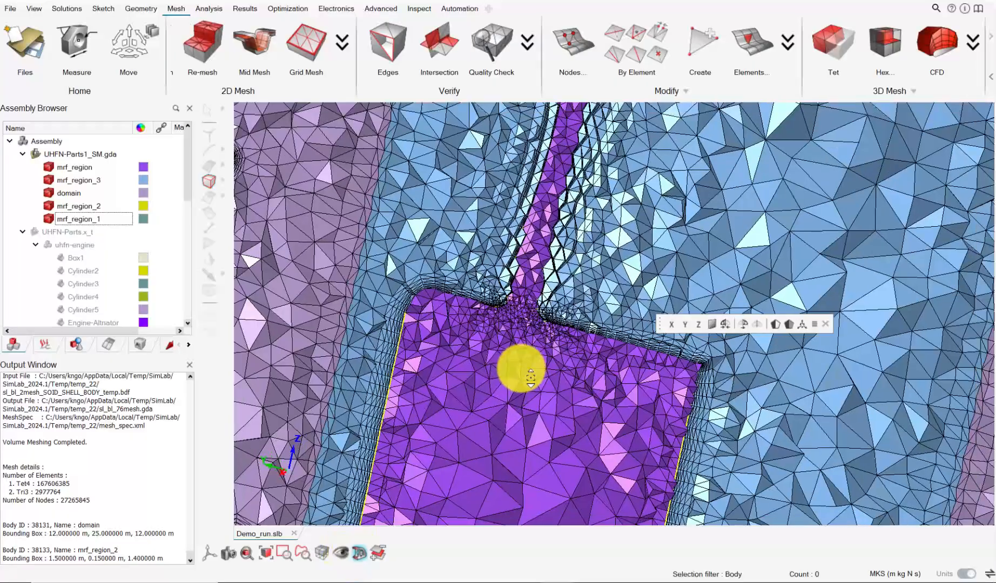
middle_drag(530, 378, 423, 293)
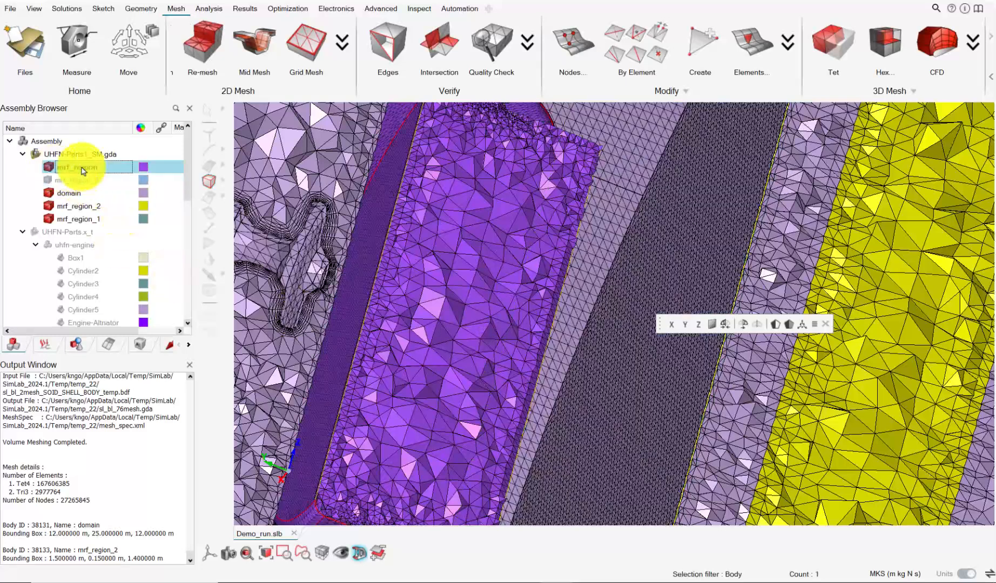
- Isolate the fan solid mrf_region without the section cut and delete the body
right_click(83, 171)
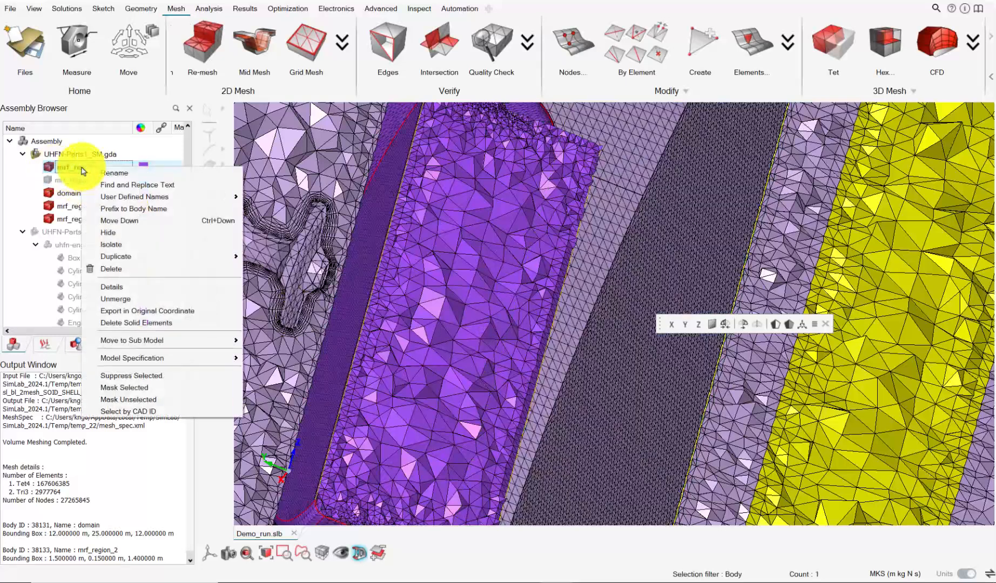
click(130, 247)
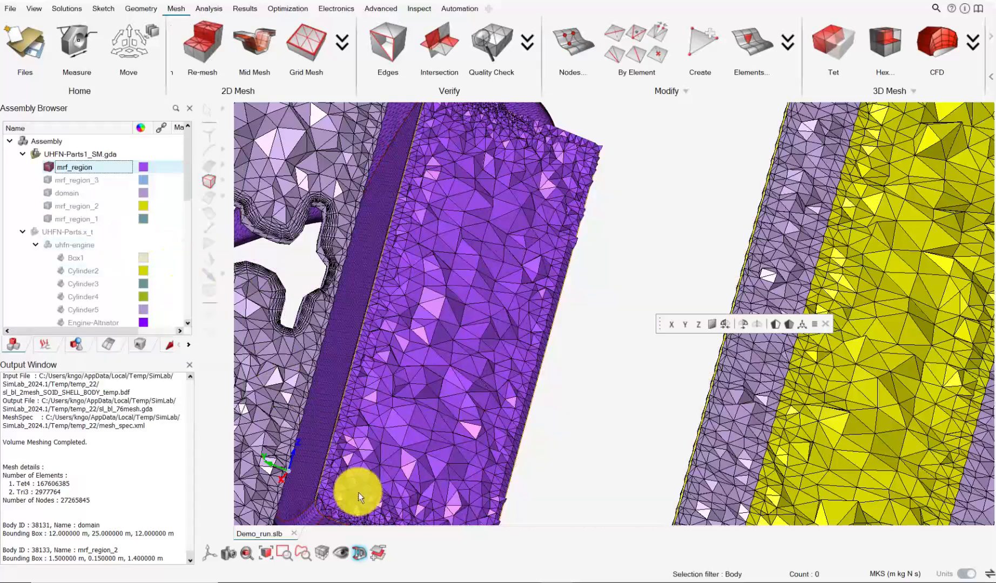
click(365, 553)
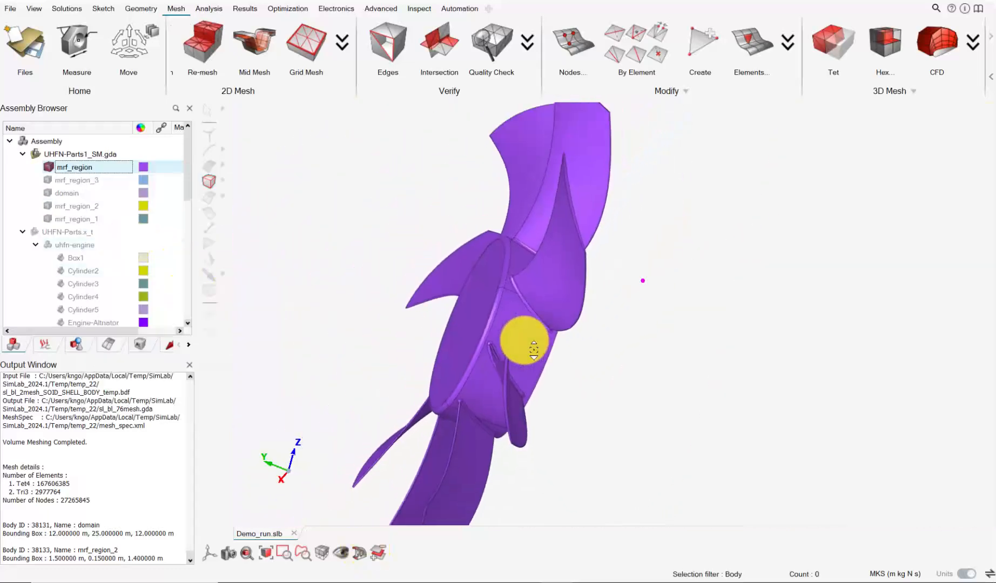
right_click(477, 305)
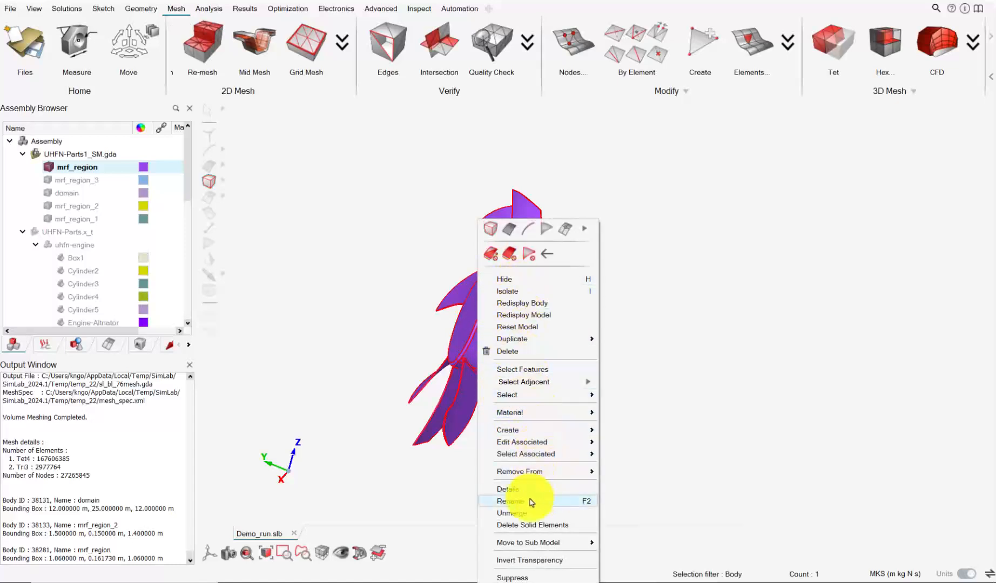
click(519, 352)
click(635, 352)
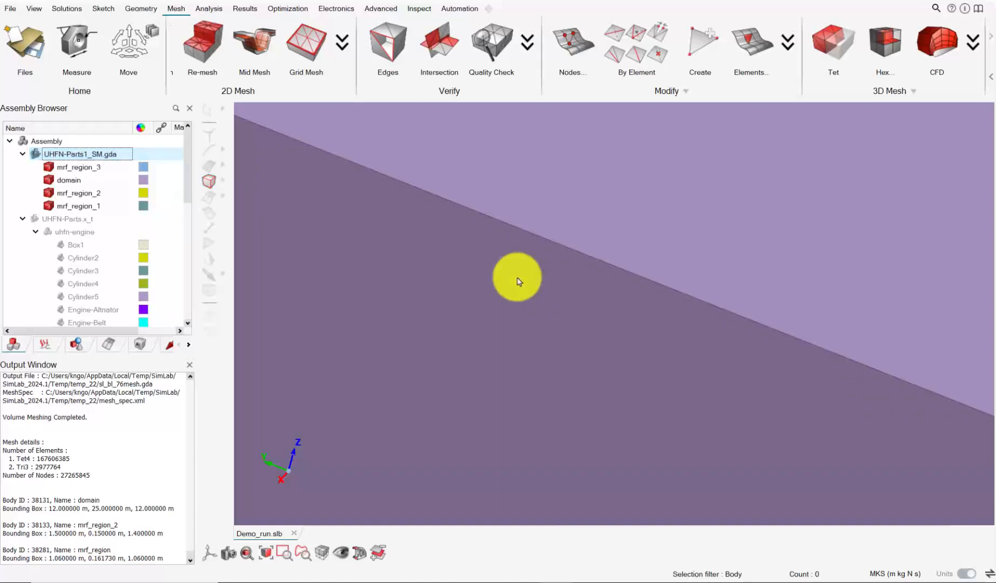
- Hide the UHFN-Parts1_SM.gda mesh model and show the uhfn-engine CAD assembly in its place
scroll(517, 324, down, 7)
scroll(520, 343, down, 5)
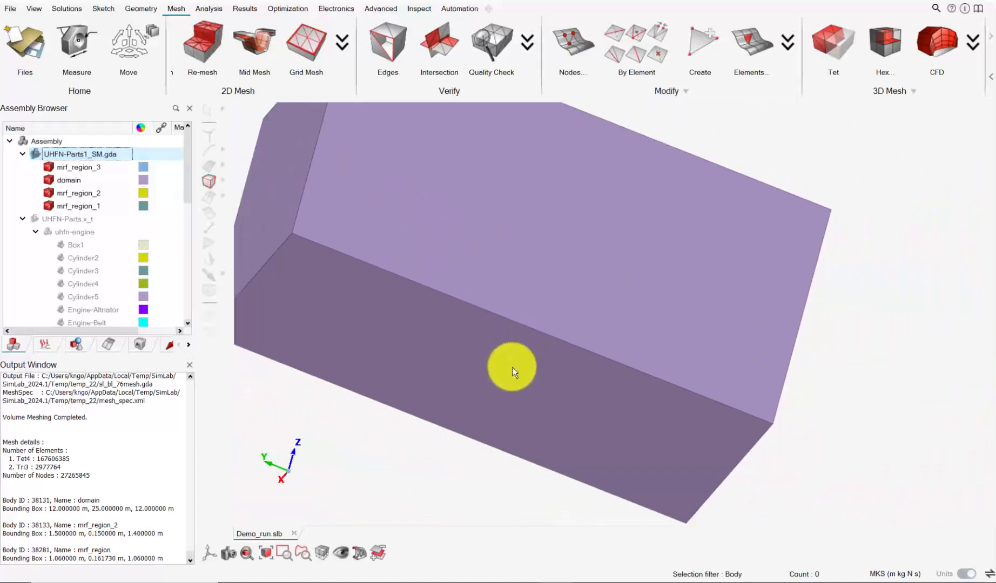
mouse_move(511, 364)
middle_down()
mouse_move(537, 249)
mouse_move(507, 219)
mouse_move(514, 239)
middle_up()
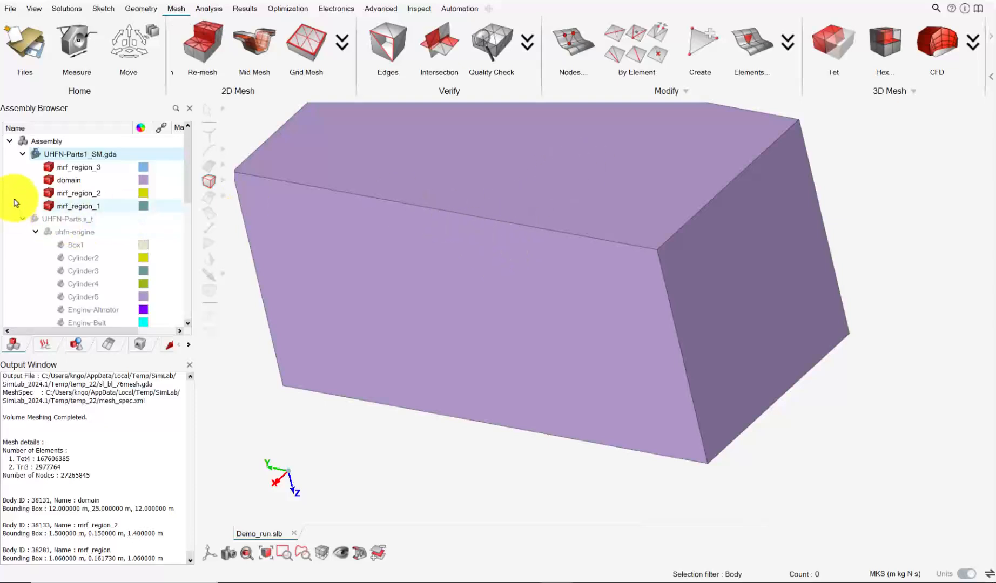
click(35, 154)
click(45, 235)
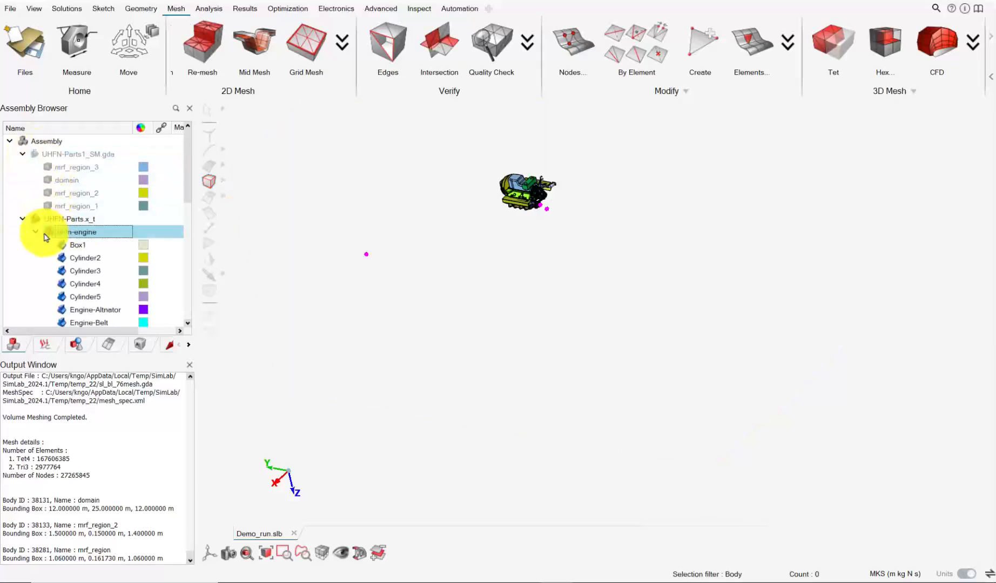
scroll(462, 169, up, 2)
scroll(135, 216, down, 6)
scroll(139, 204, up, 6)
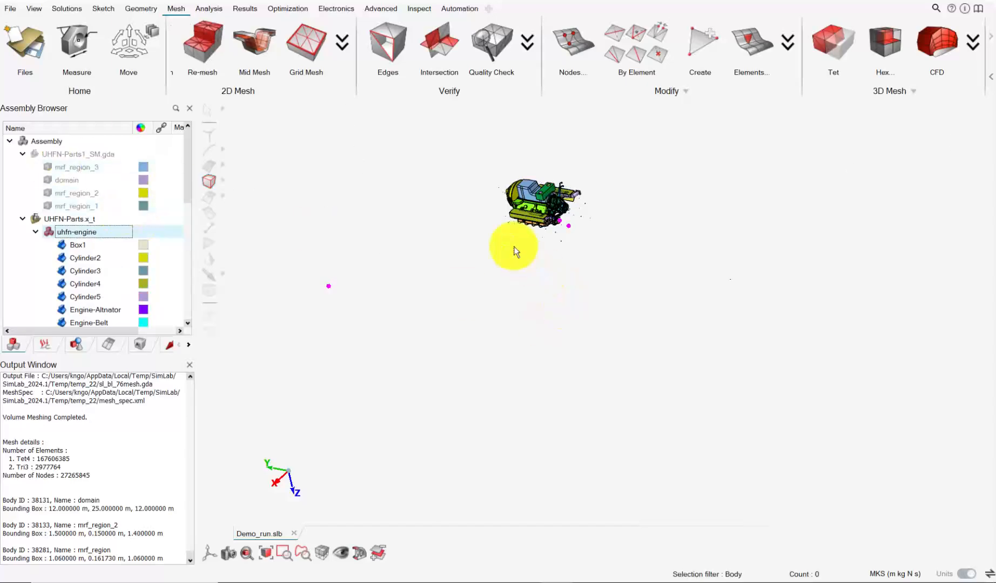
scroll(583, 238, up, 5)
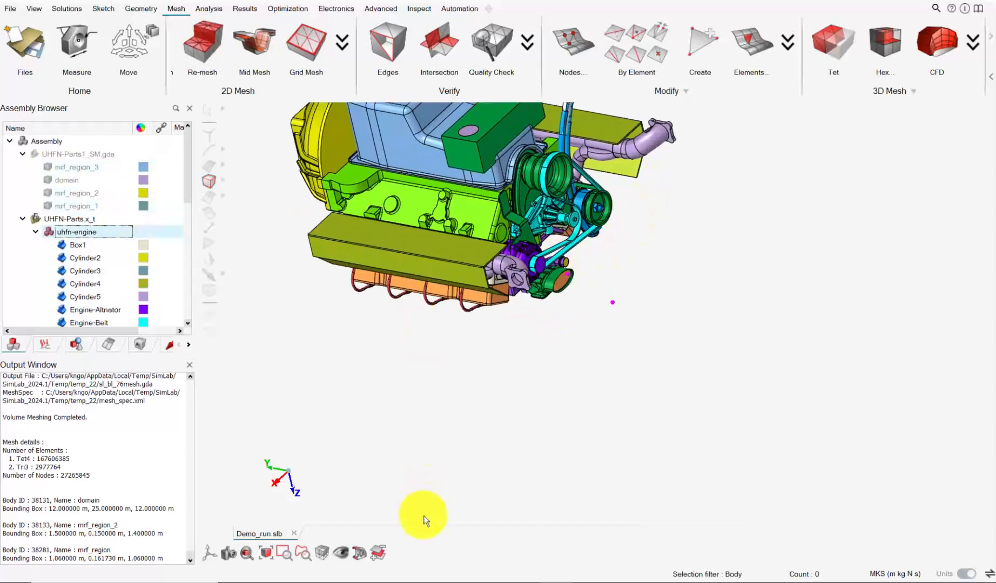
- Turn on the section cut for uhfn-engine and examine the exhaust pipe's outlet flange
click(359, 553)
drag(533, 280, 505, 318)
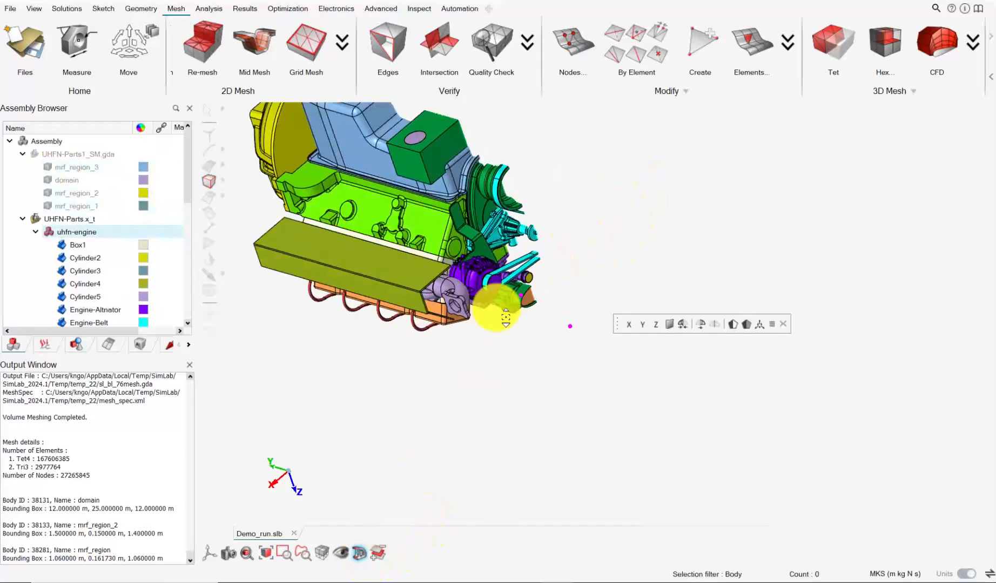
scroll(512, 320, down, 3)
middle_drag(496, 312, 497, 318)
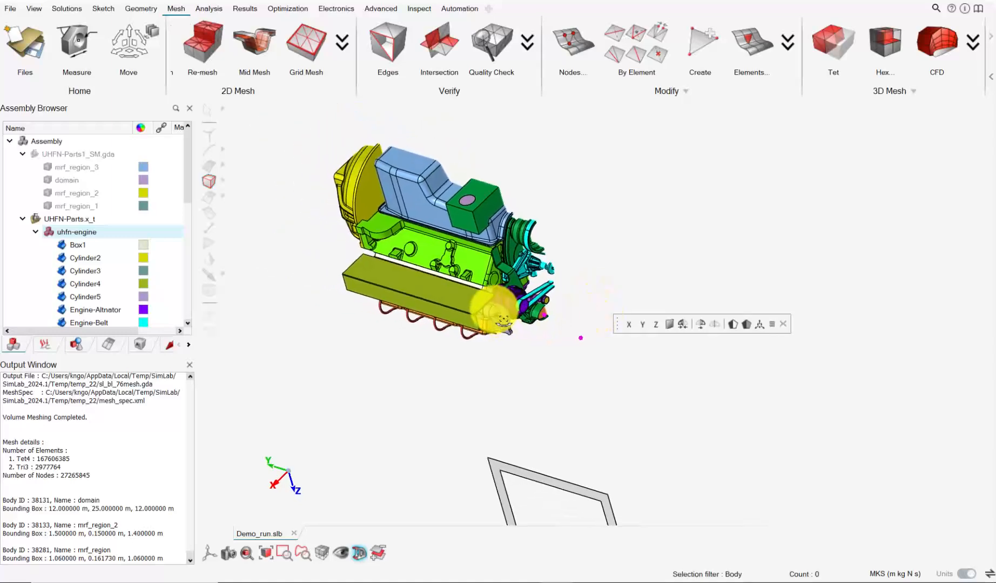
scroll(523, 327, up, 5)
scroll(538, 345, up, 2)
scroll(515, 328, up, 4)
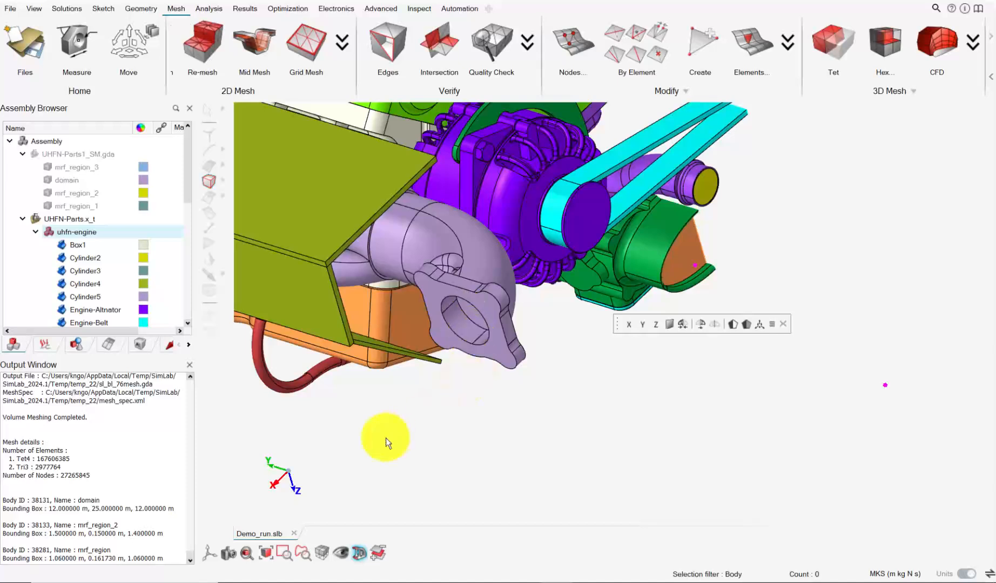
- Orient the section plane normal to Z and move it to about -0.27 m, cutting through the exhaust pipe's outlet flange
click(654, 329)
scroll(619, 353, down, 5)
scroll(545, 356, down, 6)
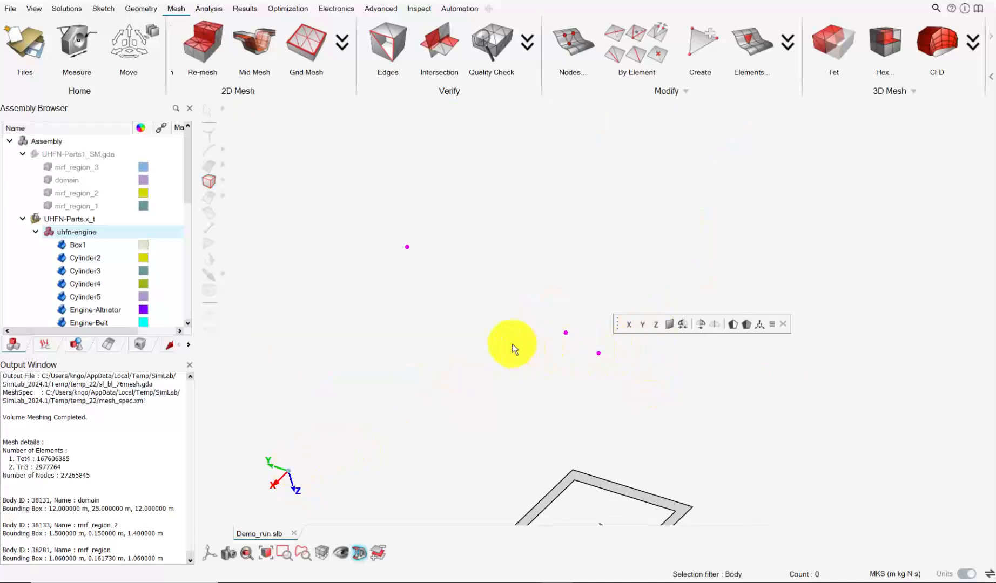
drag(558, 489, 528, 363)
scroll(528, 363, up, 10)
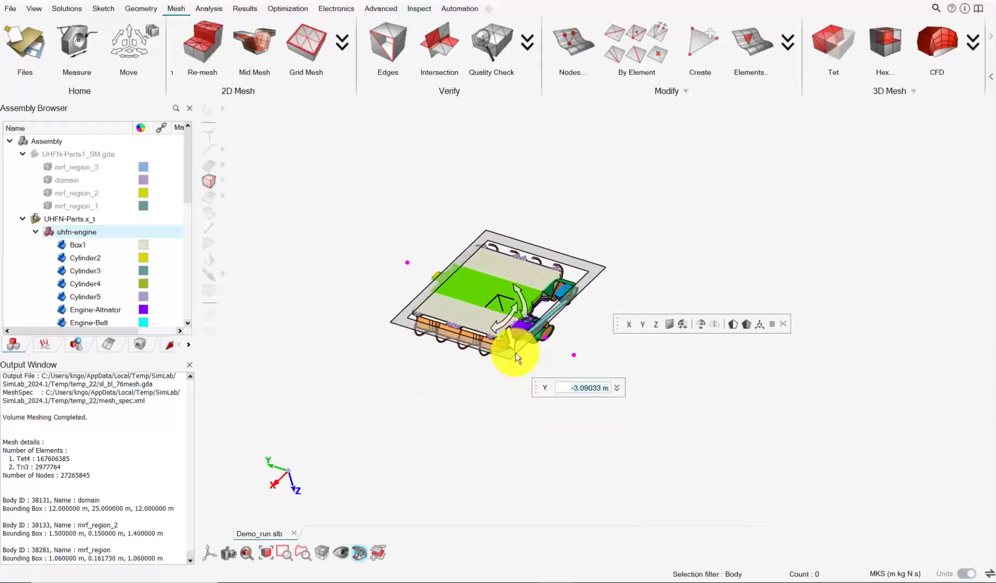
drag(488, 264, 444, 189)
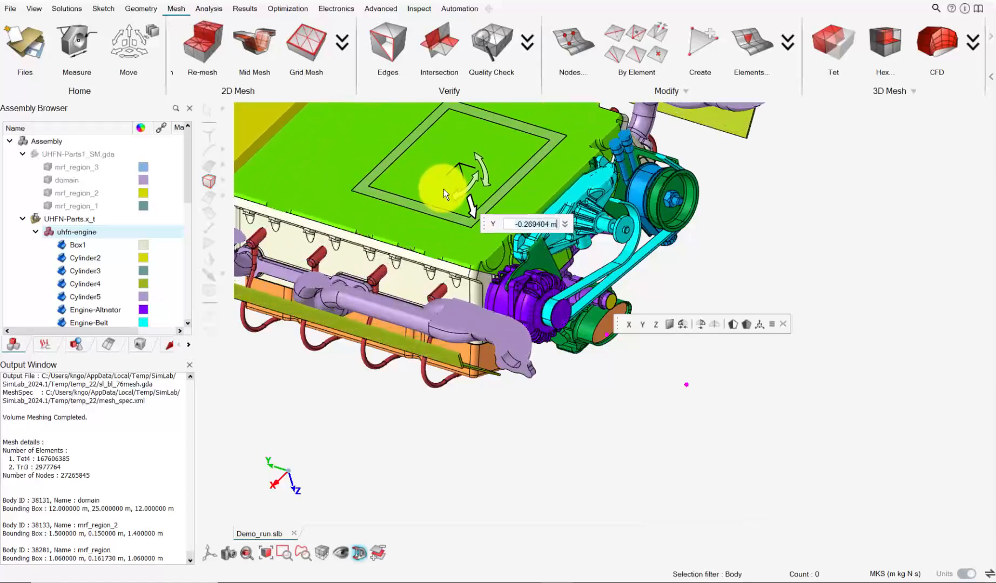
scroll(513, 315, up, 3)
scroll(525, 370, down, 5)
scroll(533, 378, up, 3)
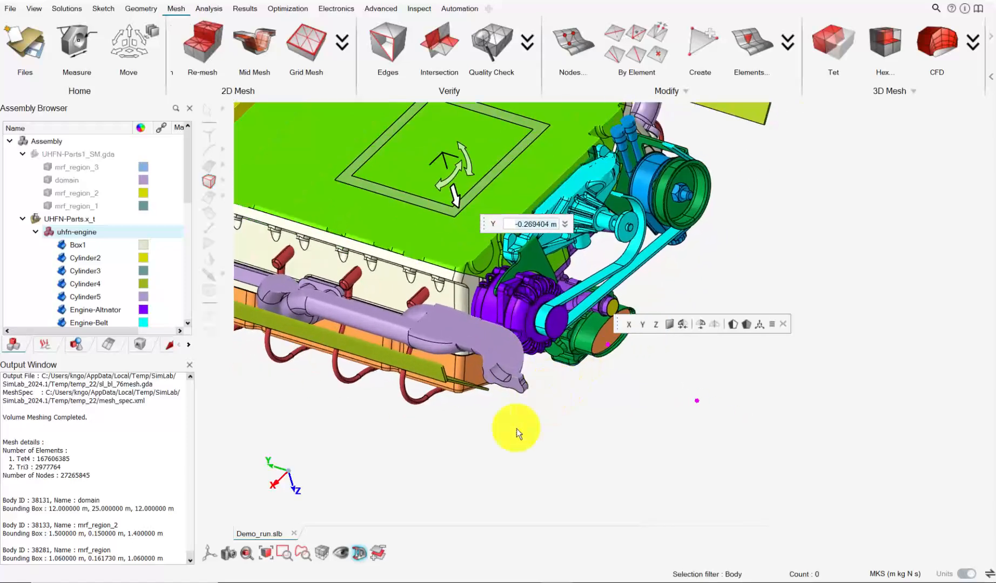
- Swap the display from uhfn-engine back to the UHFN-Parts1_SM.gda mesh and examine the boundary layers around the exhaust outlet flange
click(49, 232)
click(34, 157)
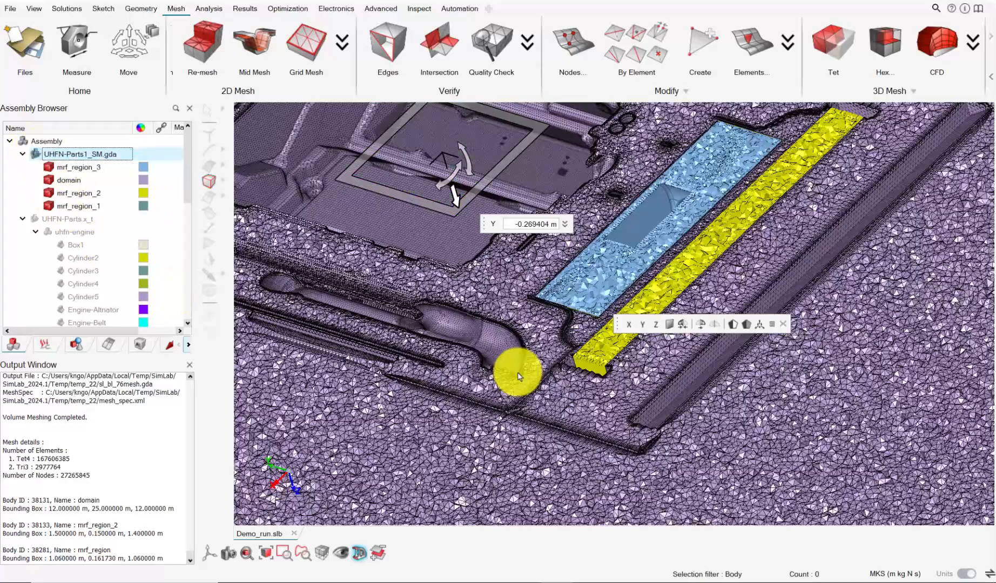
scroll(516, 372, up, 5)
scroll(503, 373, up, 4)
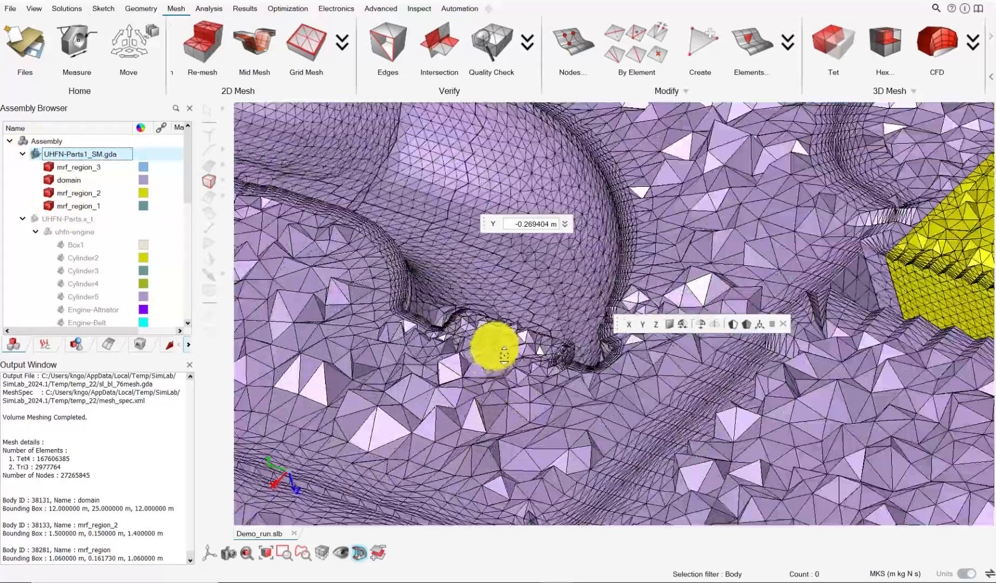
middle_drag(502, 333, 512, 391)
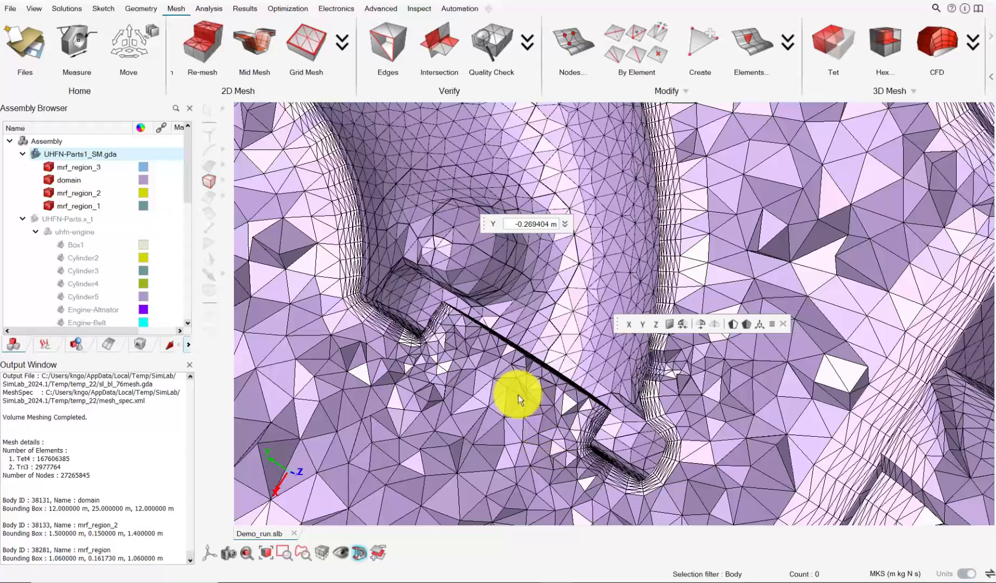
middle_drag(518, 394, 496, 355)
scroll(496, 355, up, 3)
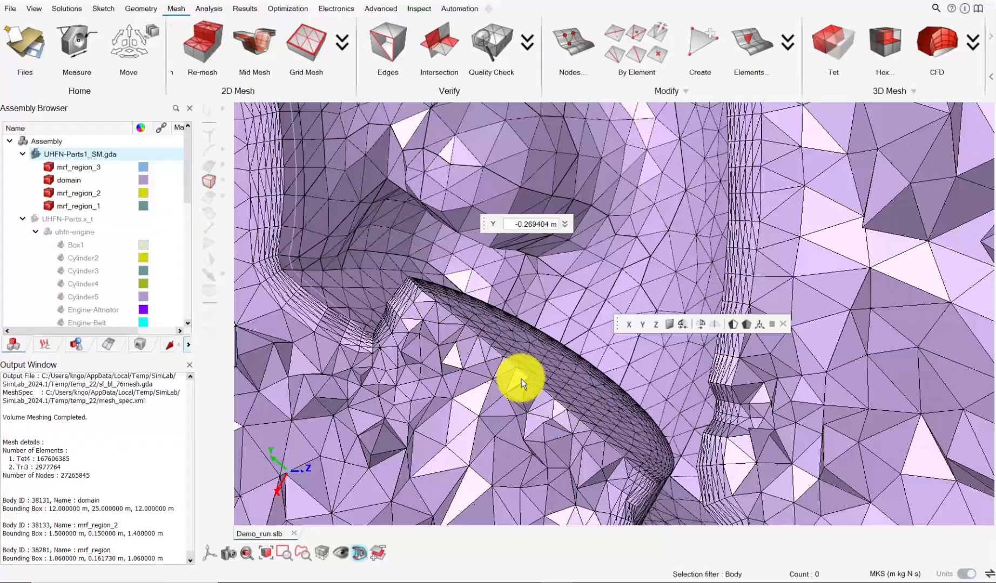
scroll(521, 379, down, 5)
scroll(530, 387, down, 6)
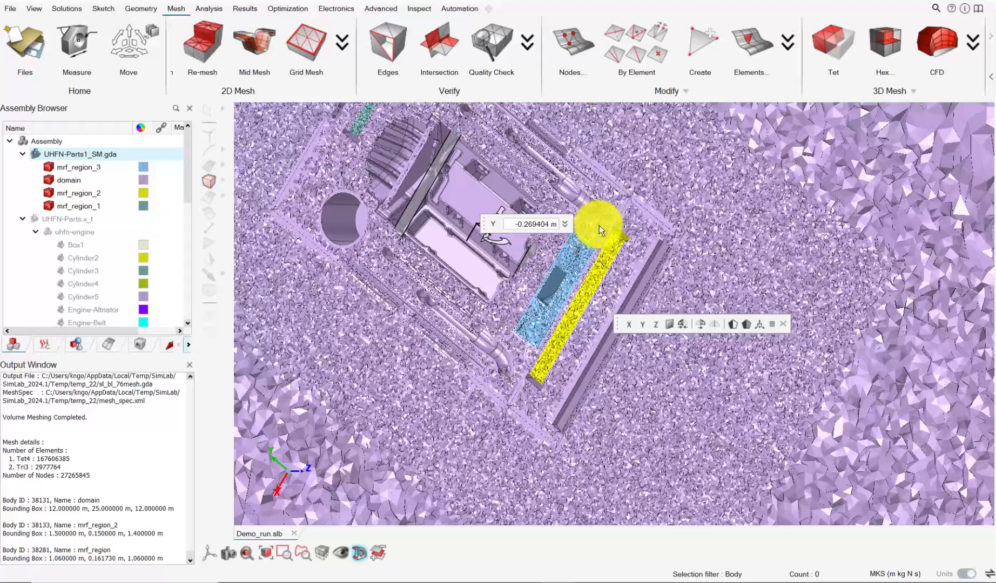
- Move the section plane to about -0.078 m with the uhfn-engine CAD displayed, and swap back to the UHFN-Parts1_SM.gda mesh
scroll(600, 230, up, 6)
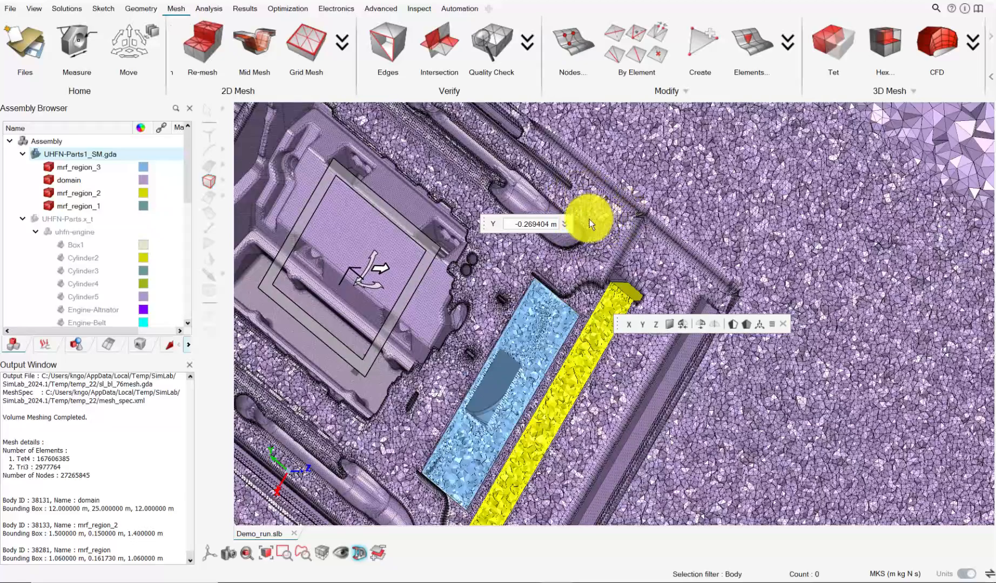
click(35, 154)
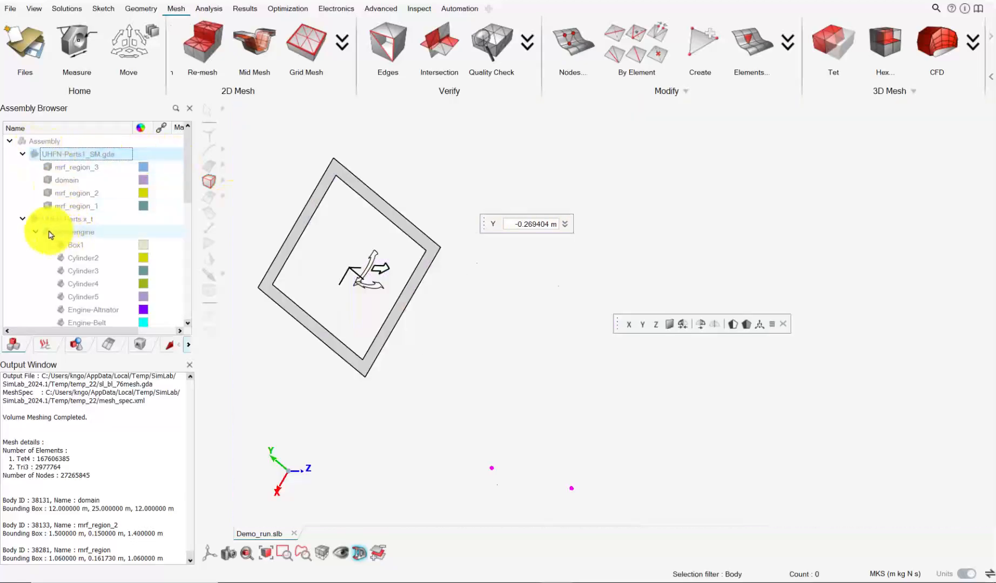
click(49, 231)
drag(382, 269, 352, 278)
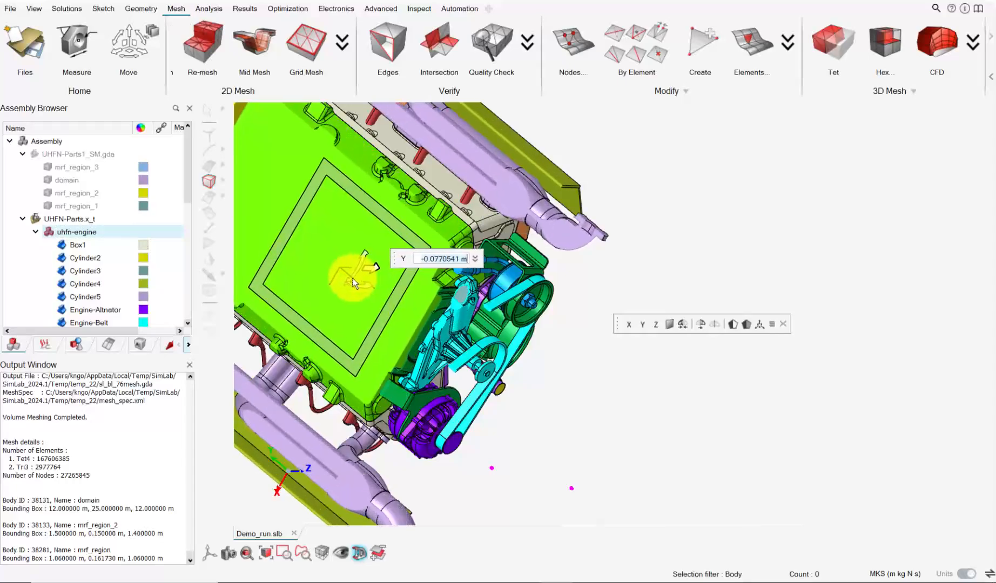
click(33, 219)
click(33, 154)
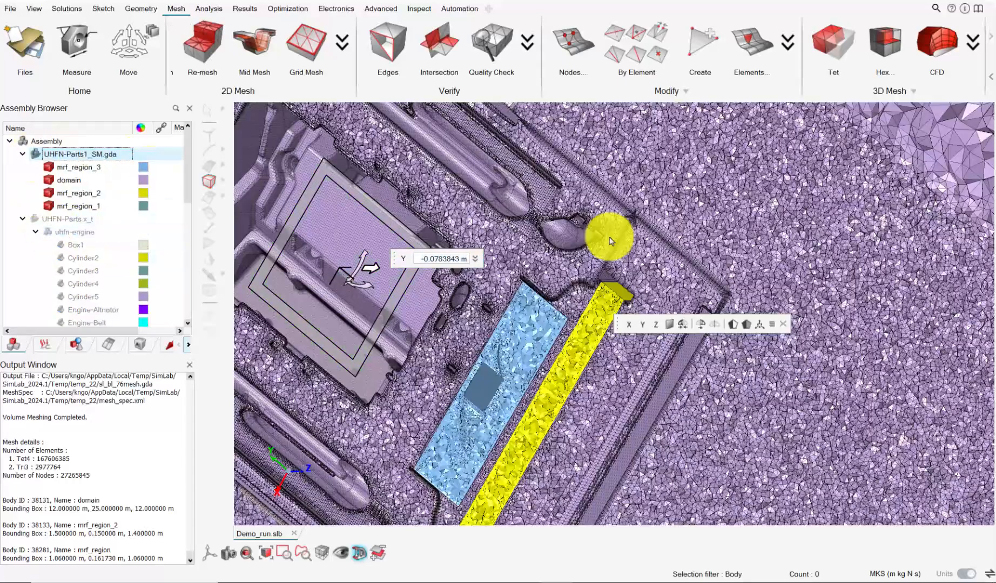
- Examine the sectioned boundary layer mesh around the exhaust pipe's outlet flange and the gap beside it
scroll(610, 238, up, 4)
middle_drag(587, 231, 559, 238)
scroll(629, 285, up, 8)
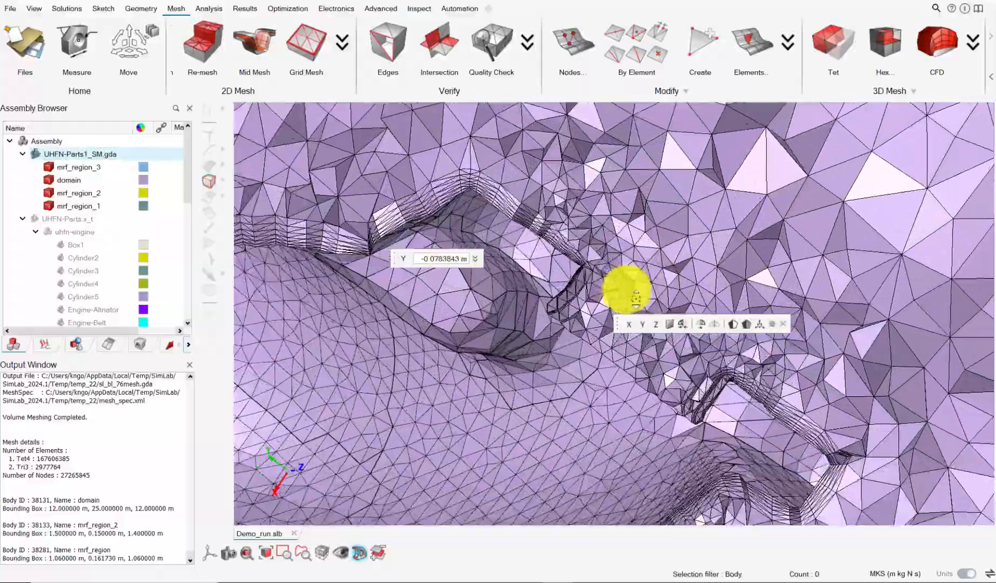
middle_drag(602, 360, 703, 294)
scroll(702, 293, up, 3)
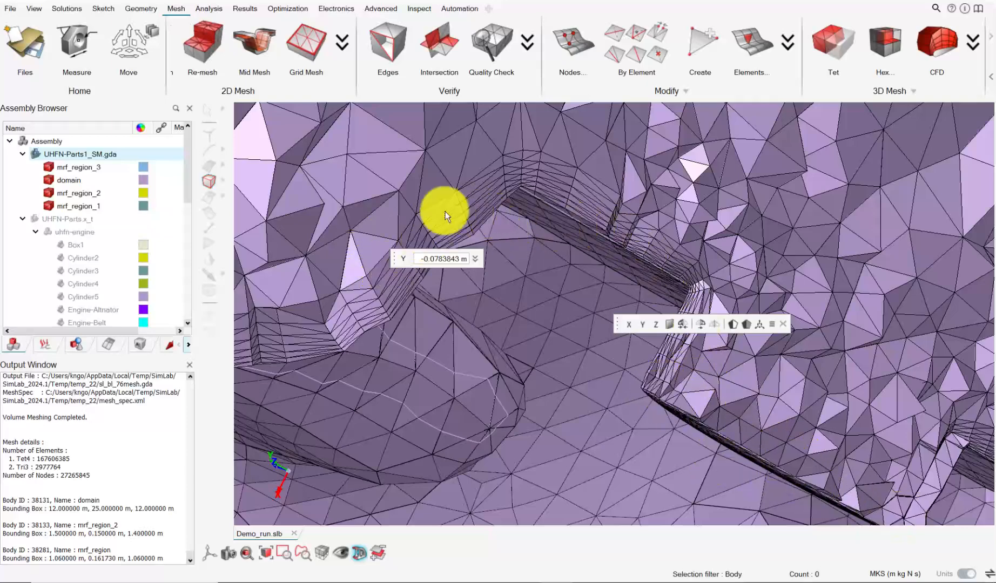
scroll(666, 372, down, 5)
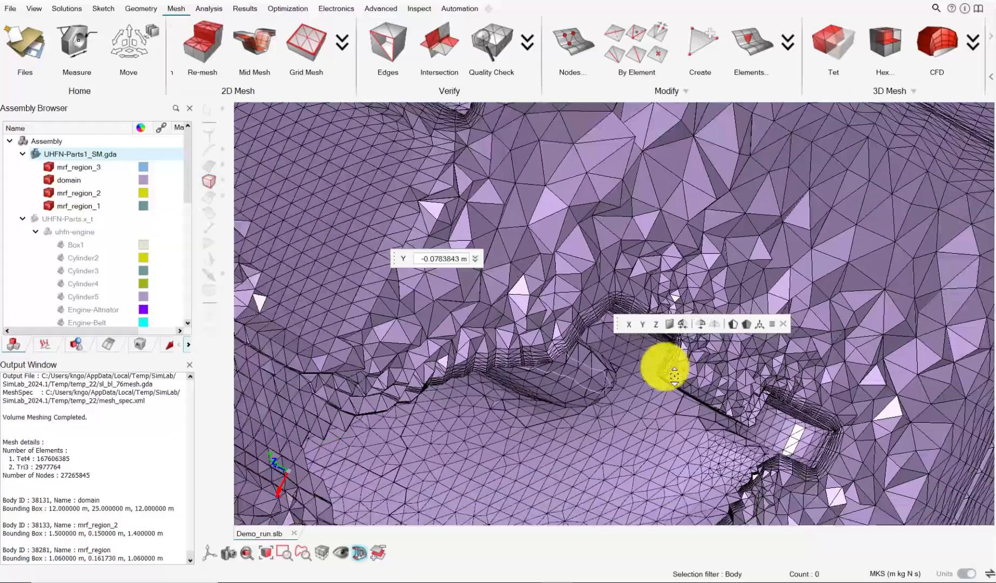
ctrl+middle_drag(665, 367, 497, 310)
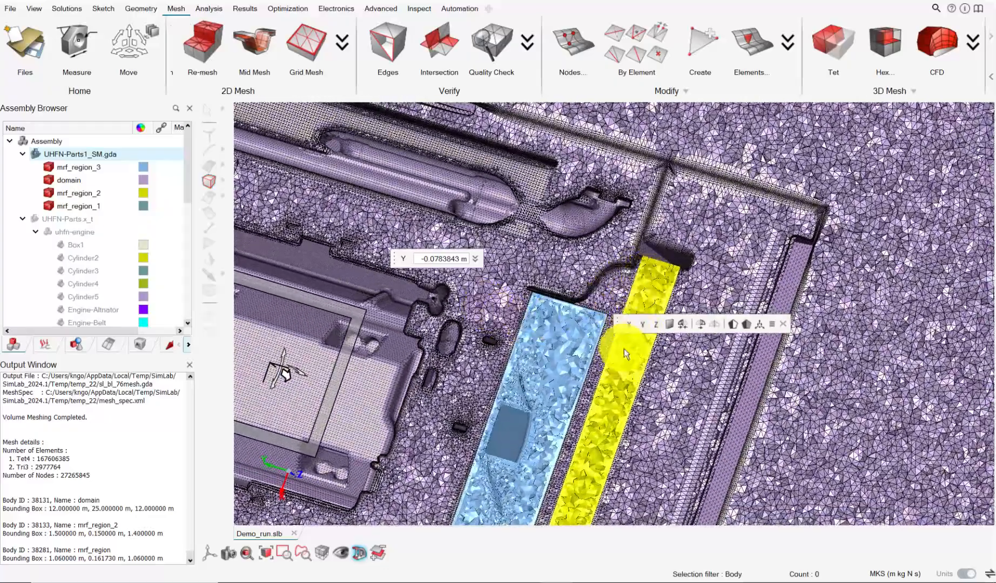
- Rename the yellow mrf_region_2 body in UHFN-Parts1_SM.gda as large_hx
right_click(89, 200)
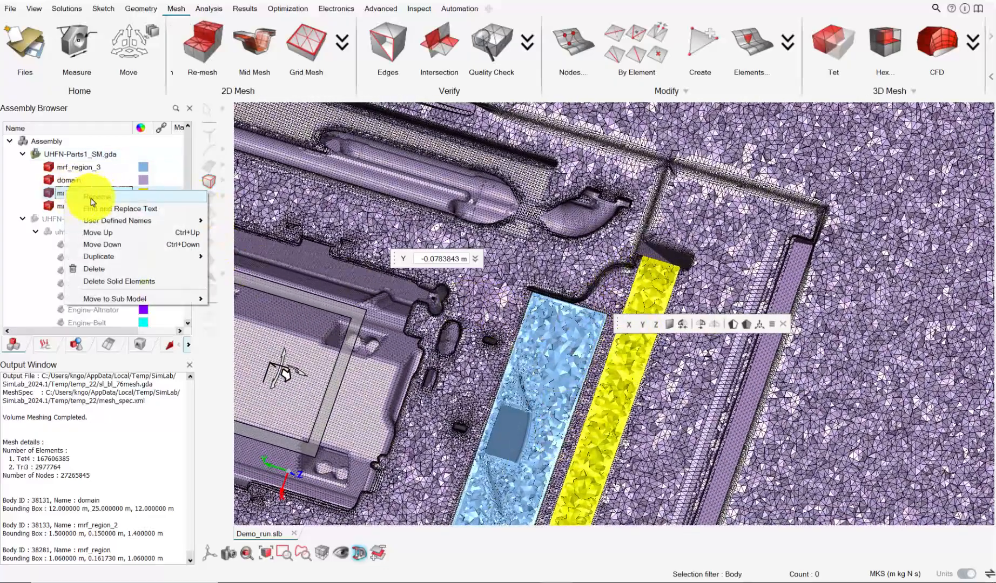
click(91, 204)
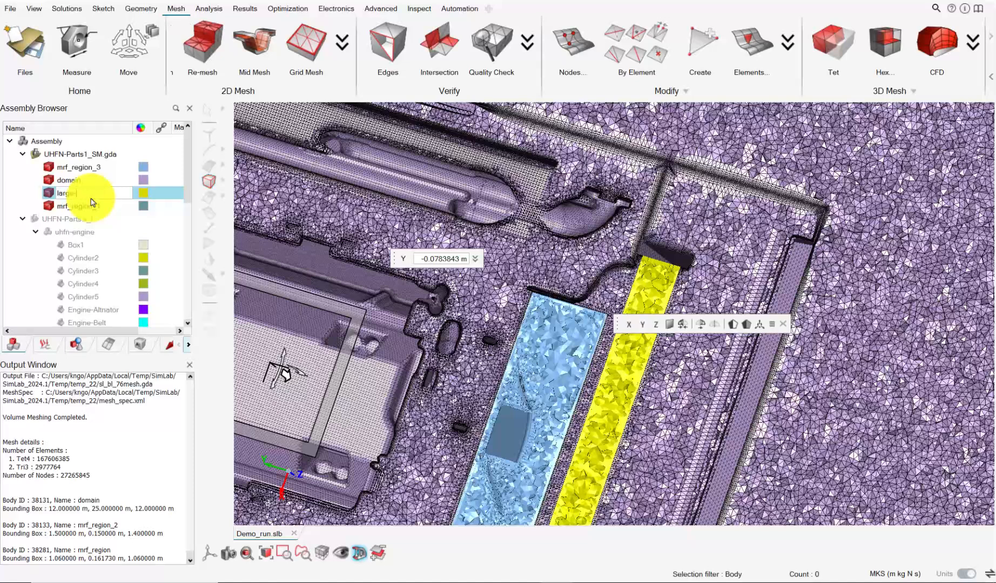
text(large)
key(Return)
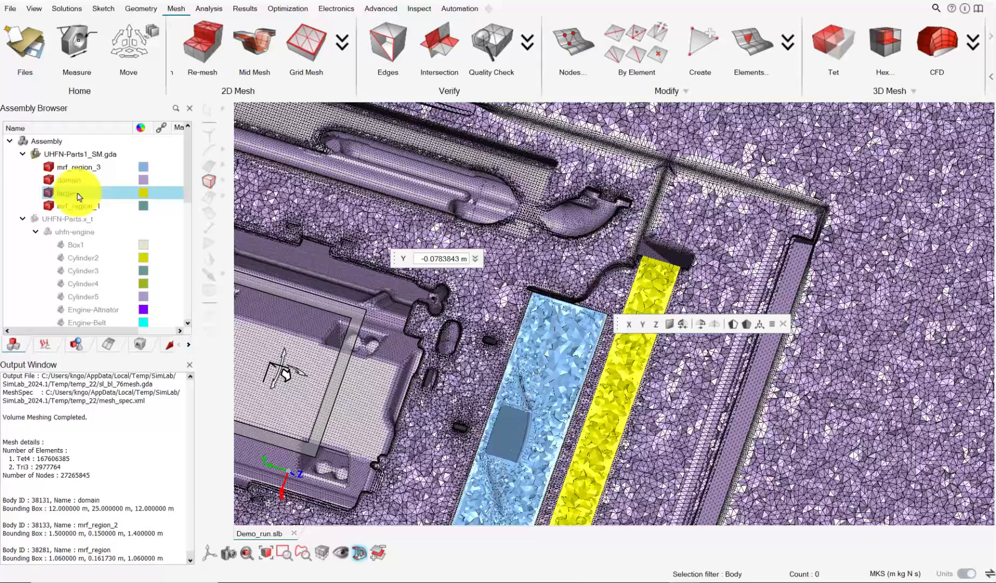
right_click(79, 197)
click(90, 197)
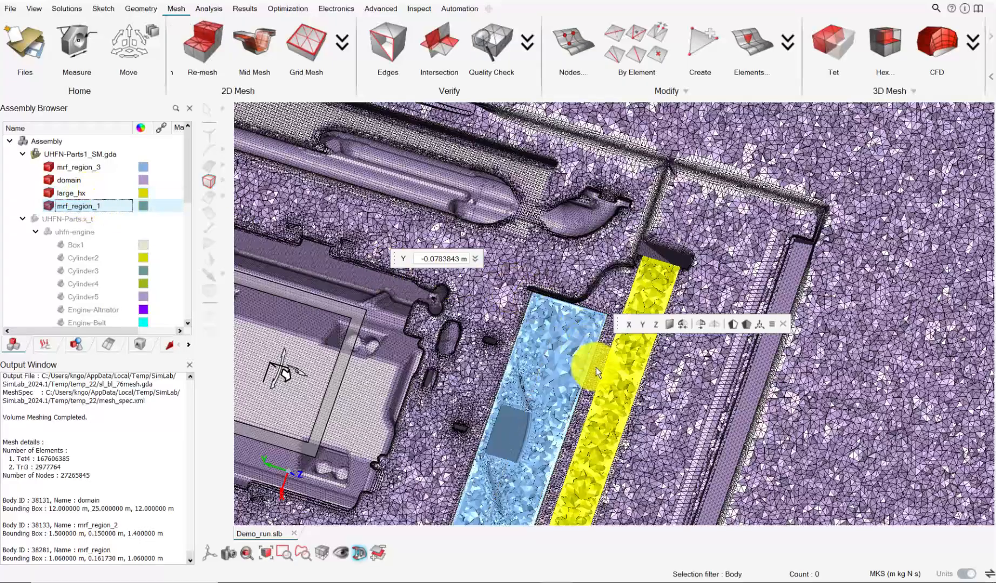
- Rename the blue mrf_region_3 body around the fan as mrf_region
scroll(603, 357, down, 4)
scroll(555, 344, up, 6)
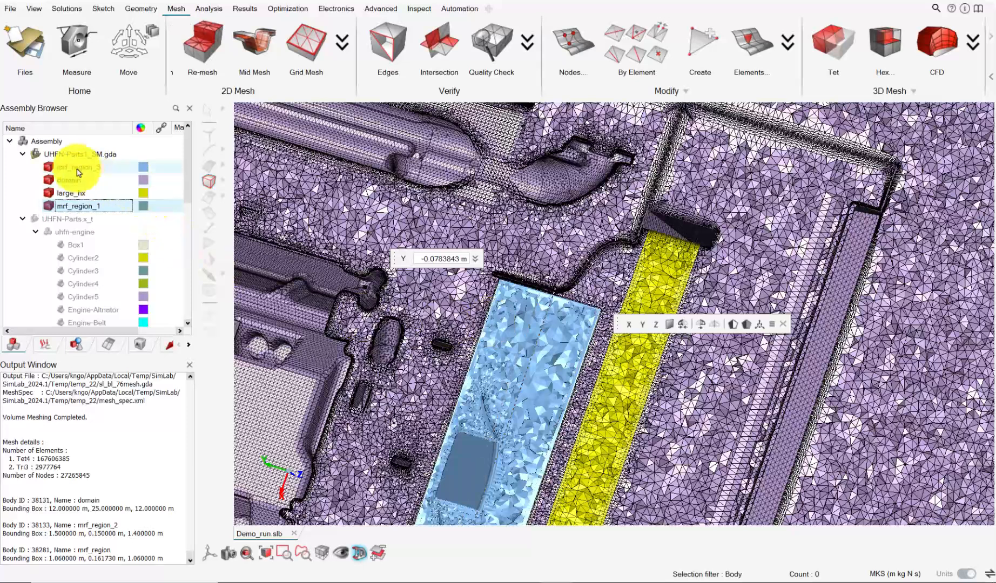
click(80, 169)
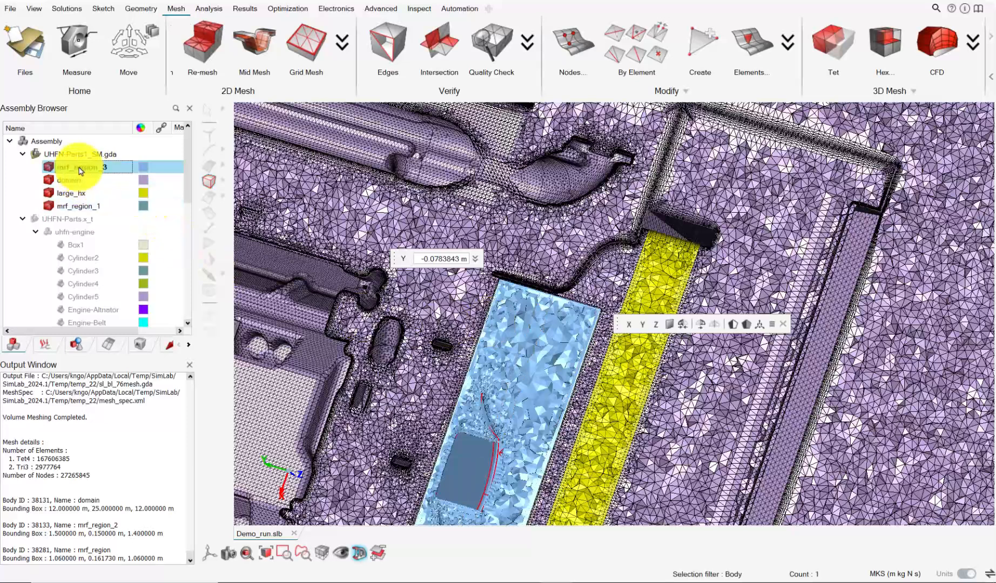
right_click(80, 167)
click(90, 172)
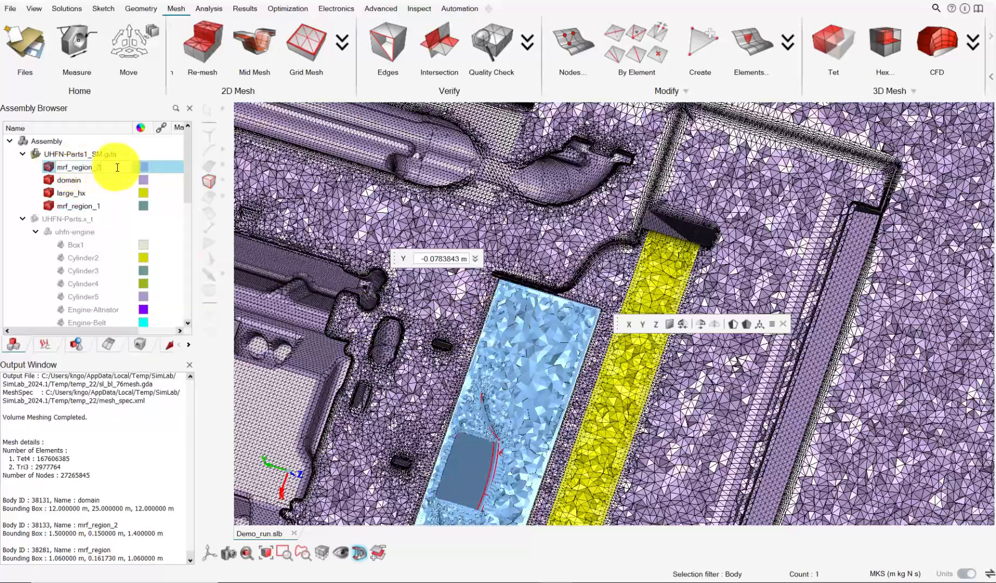
click(103, 180)
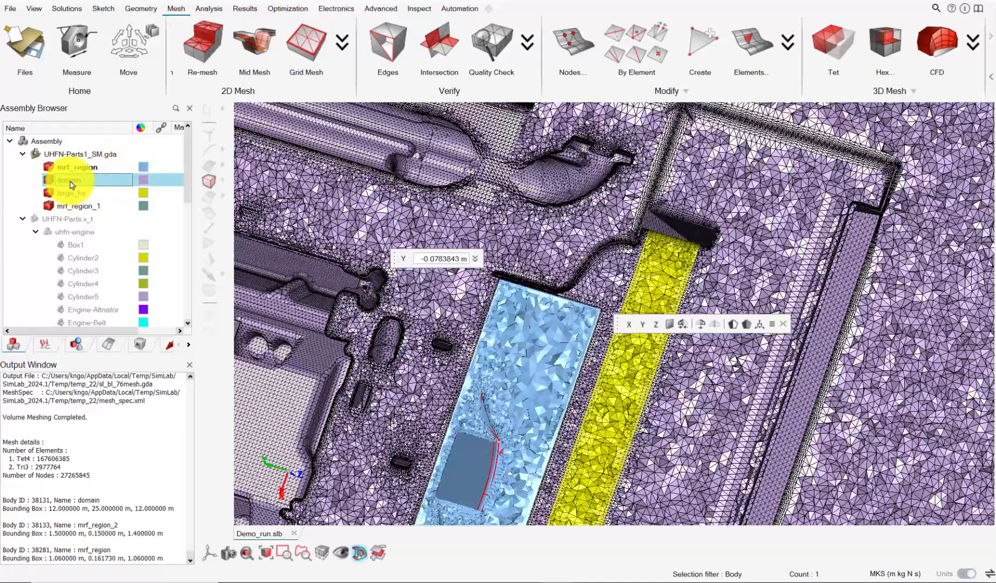
- Check the teal heat exchanger body at the opposite end of the enclosure and rename mrf_region_1 as small_hx
scroll(406, 333, down, 5)
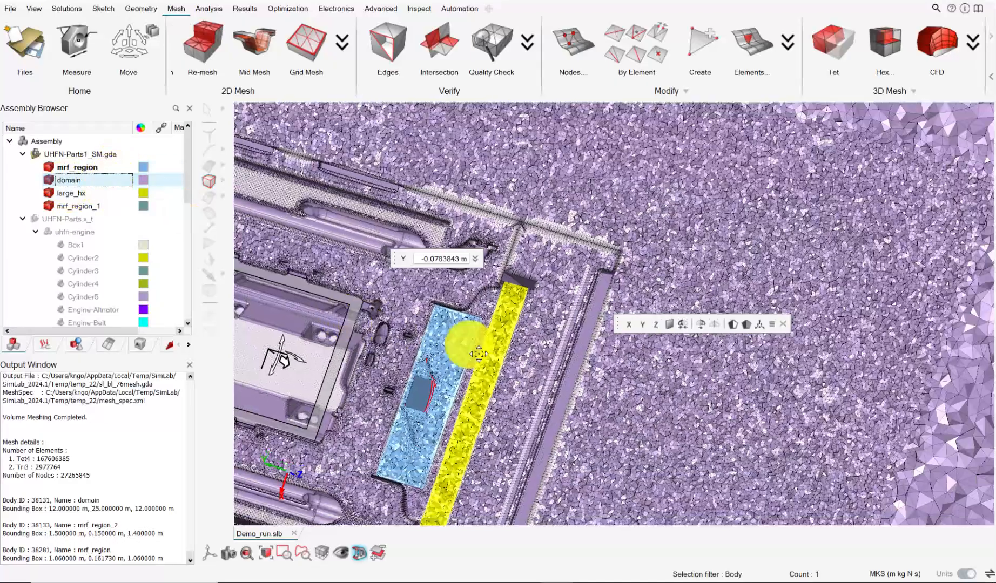
middle_drag(479, 353, 729, 393)
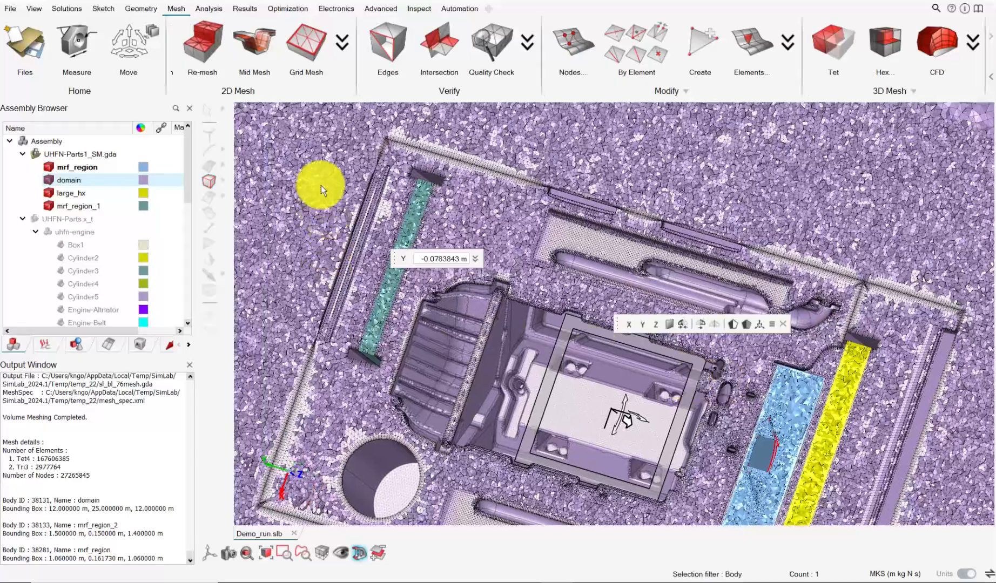
scroll(438, 206, up, 5)
scroll(452, 212, down, 3)
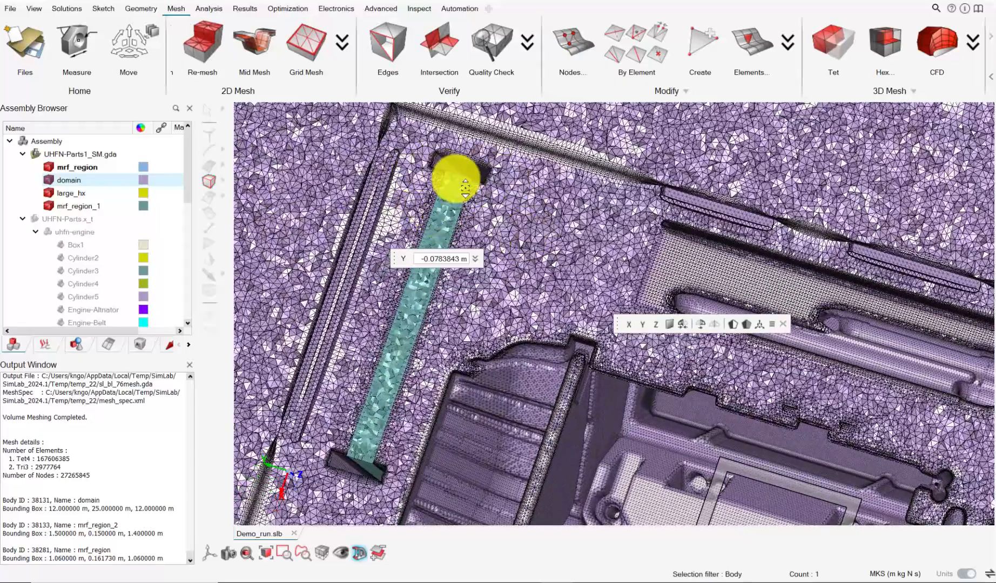
scroll(453, 178, up, 3)
right_click(81, 205)
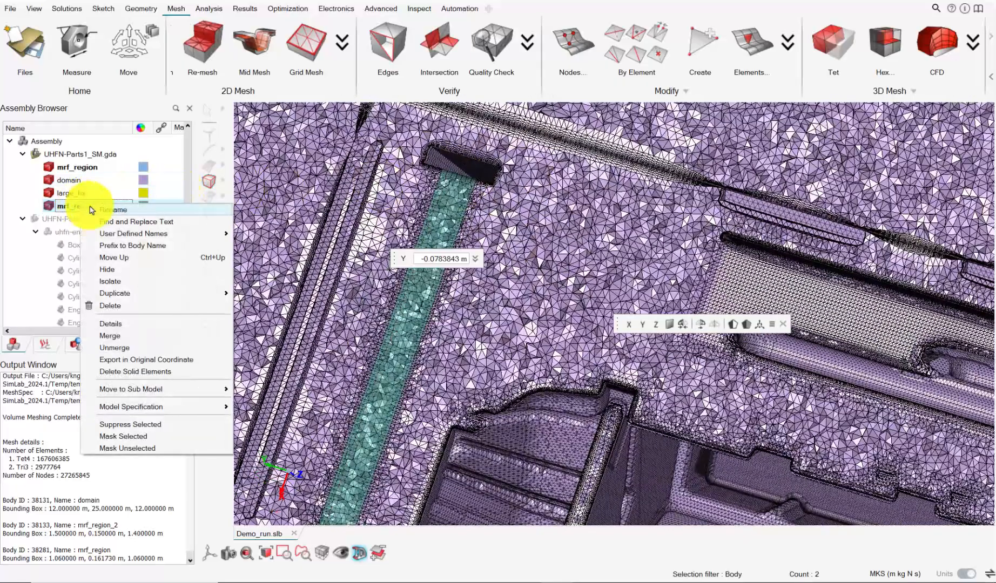
click(90, 207)
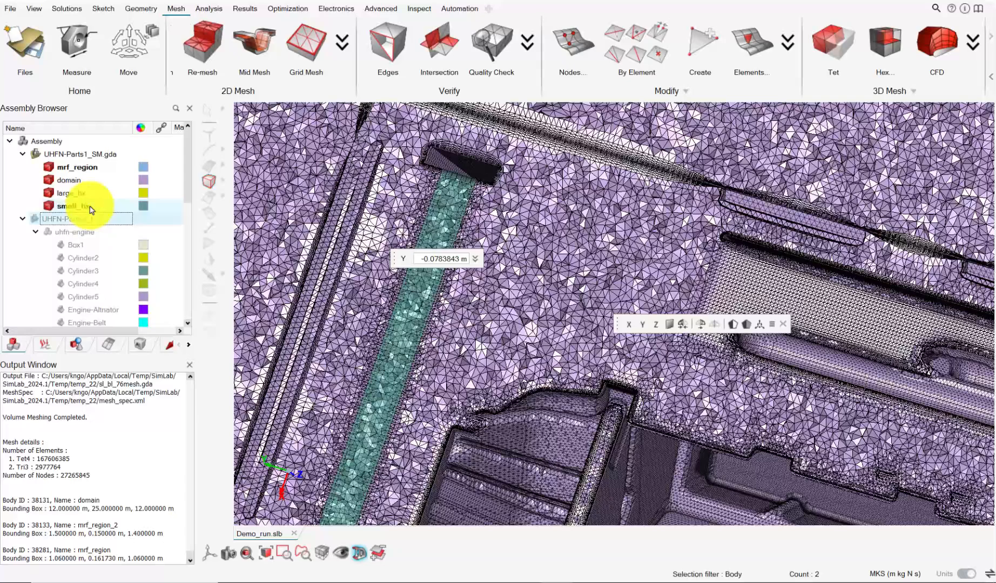
- Turn off the section cut and display the whole domain in an isometric view
scroll(323, 200, down, 5)
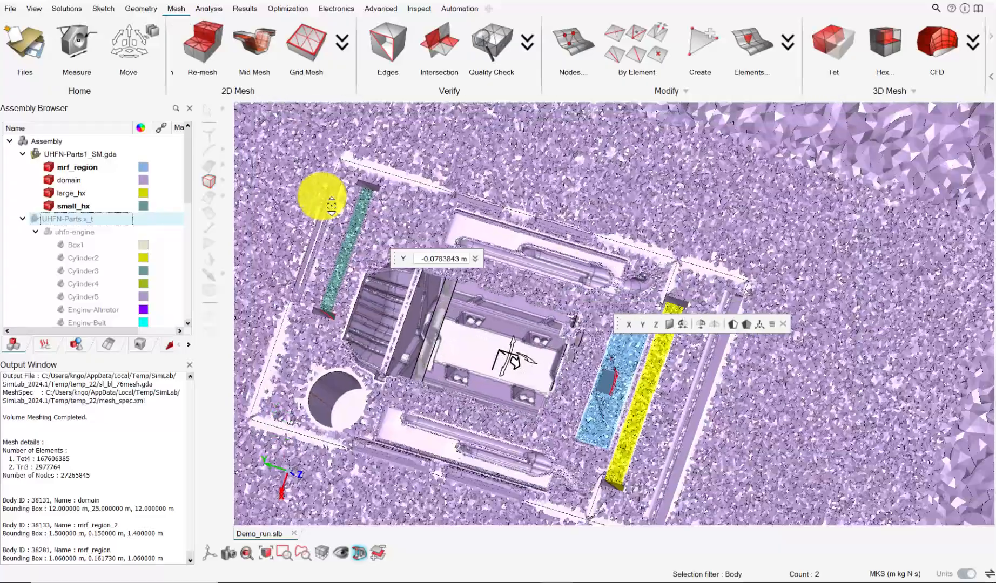
middle_drag(331, 205, 368, 509)
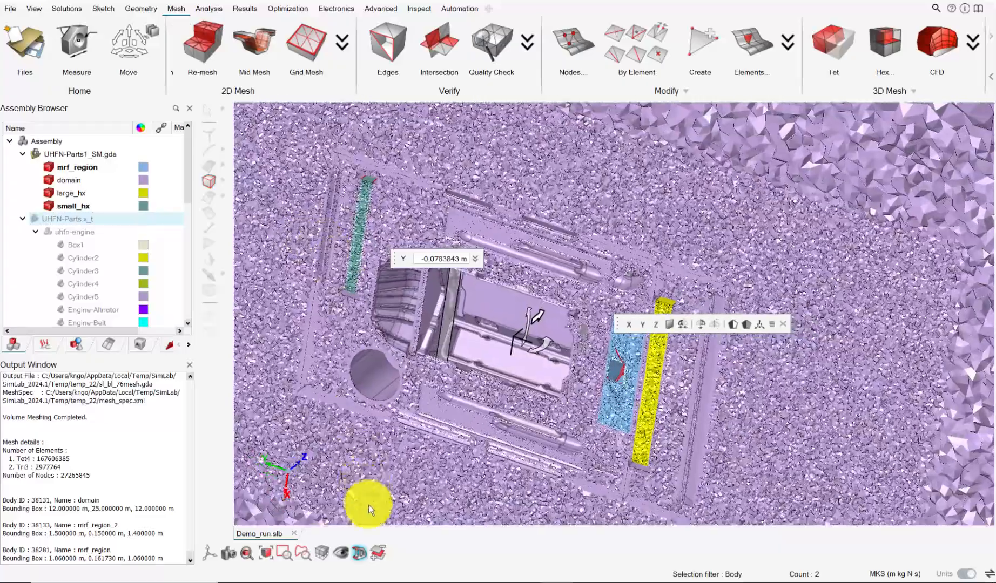
click(359, 552)
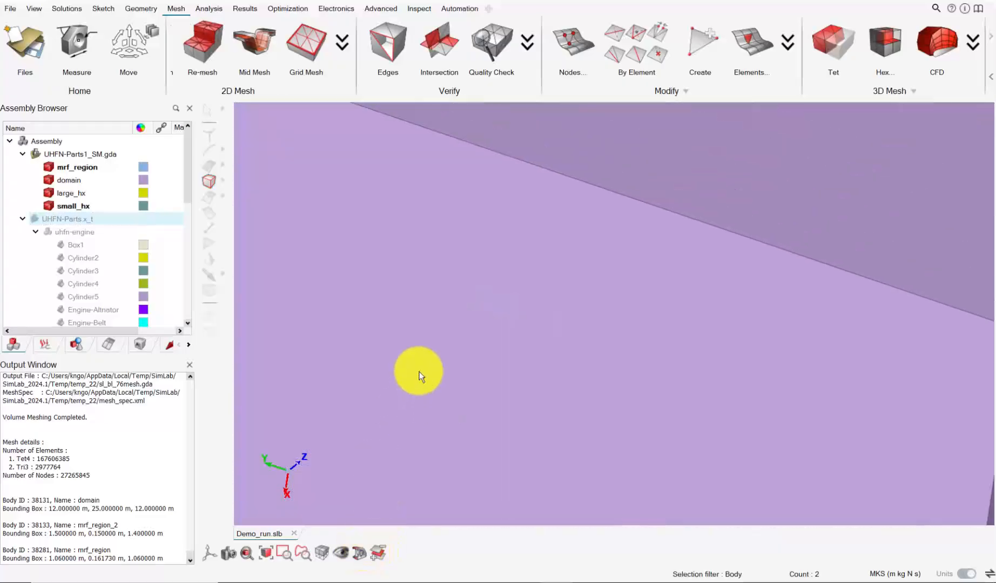
middle_drag(419, 372, 348, 430)
mouse_move(210, 556)
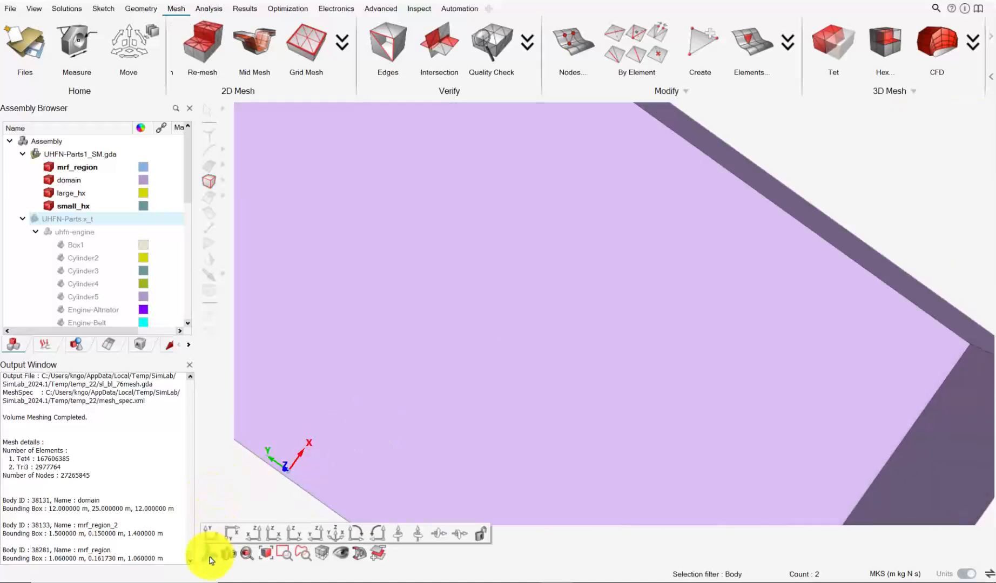
click(333, 537)
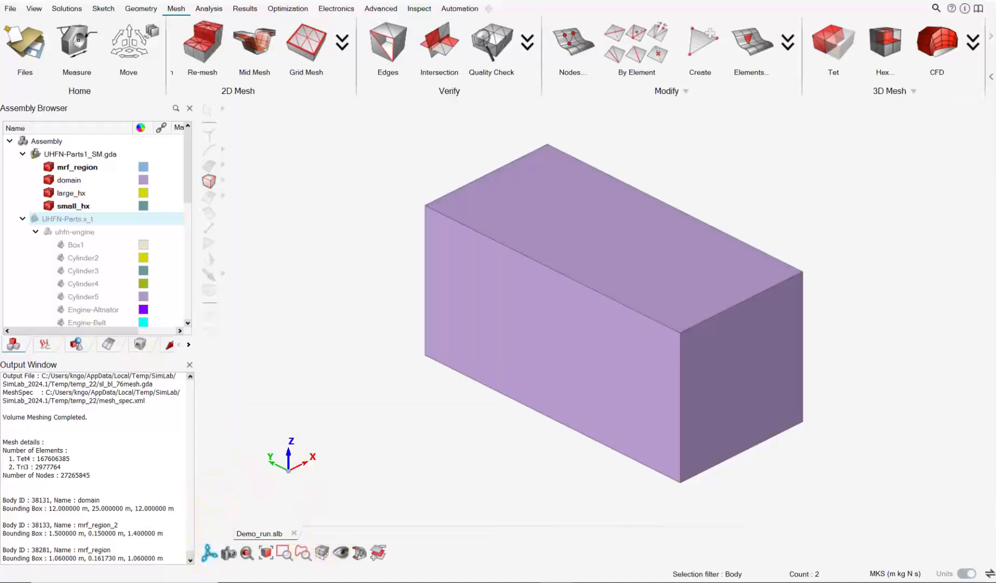
- Select the UHFN-Parts1_SM.gda mesh model in the assembly
click(81, 155)
click(82, 155)
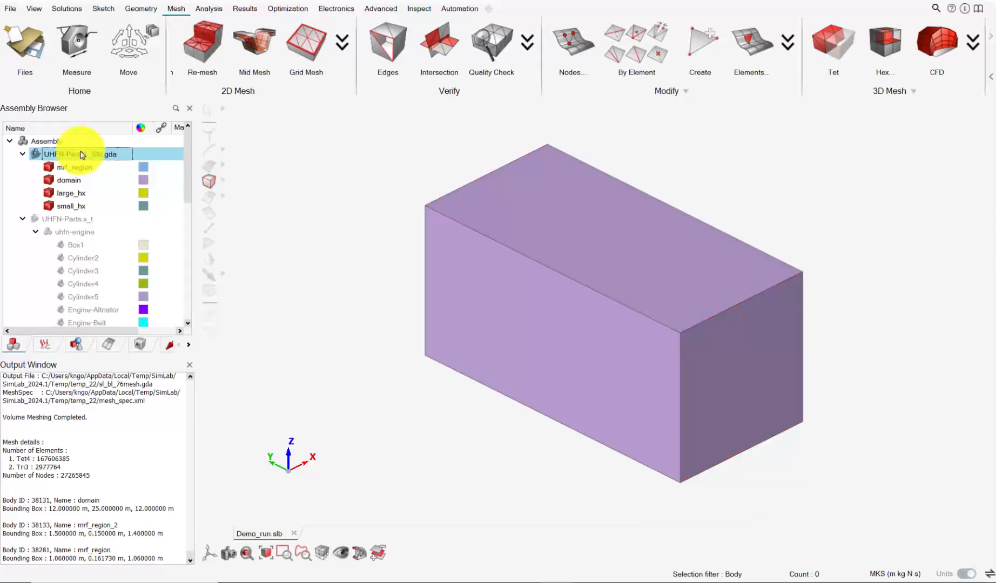